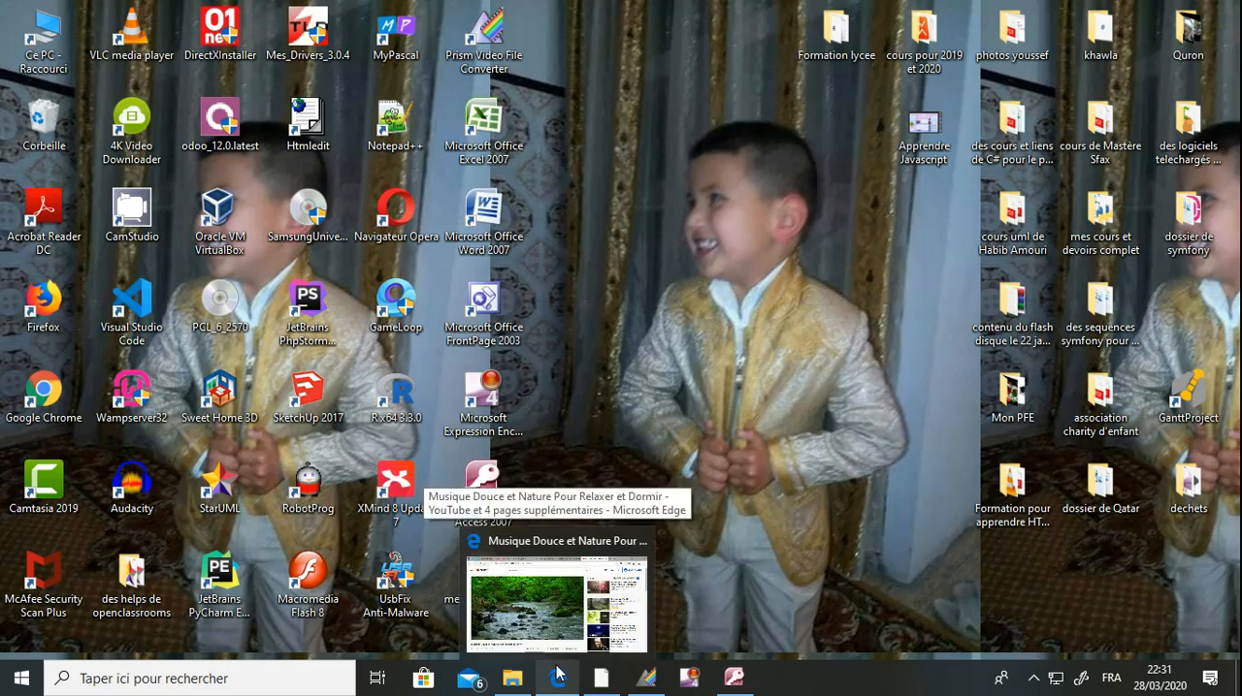
Switch to the Kiteb.net site in Microsoft Edge and open its Sujets du bac page.
{"action": "left_click", "coordinate": [559, 672]}
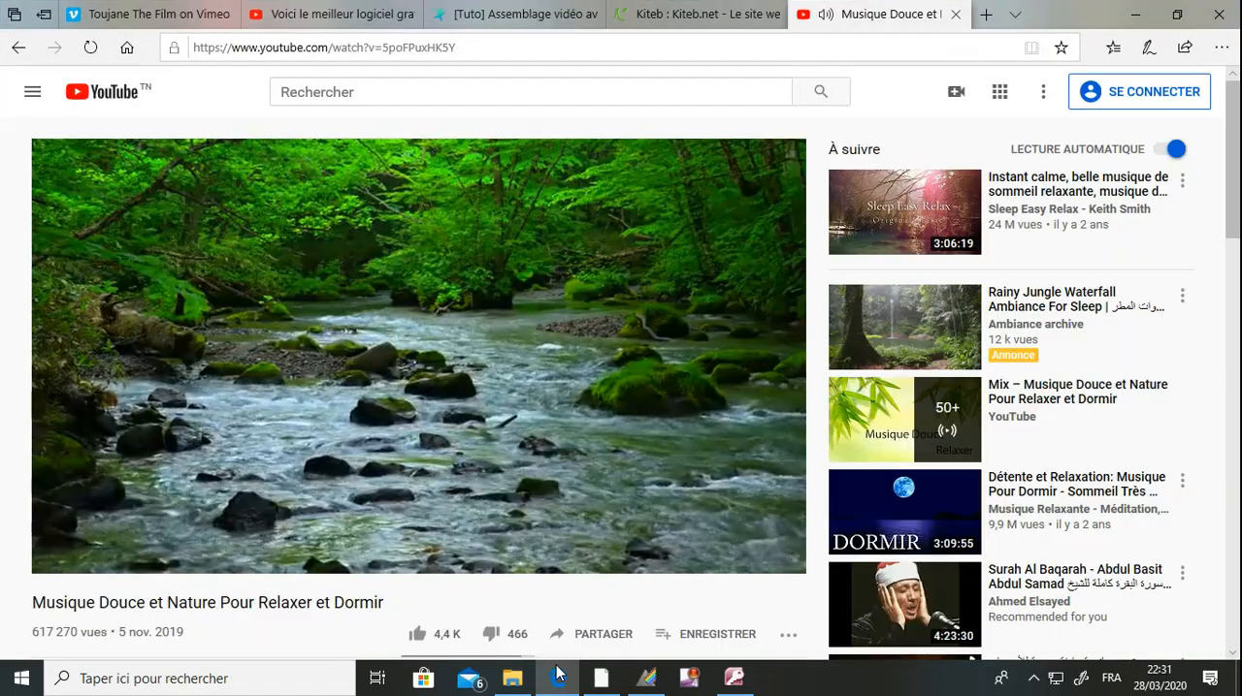
{"action": "left_click", "coordinate": [676, 16]}
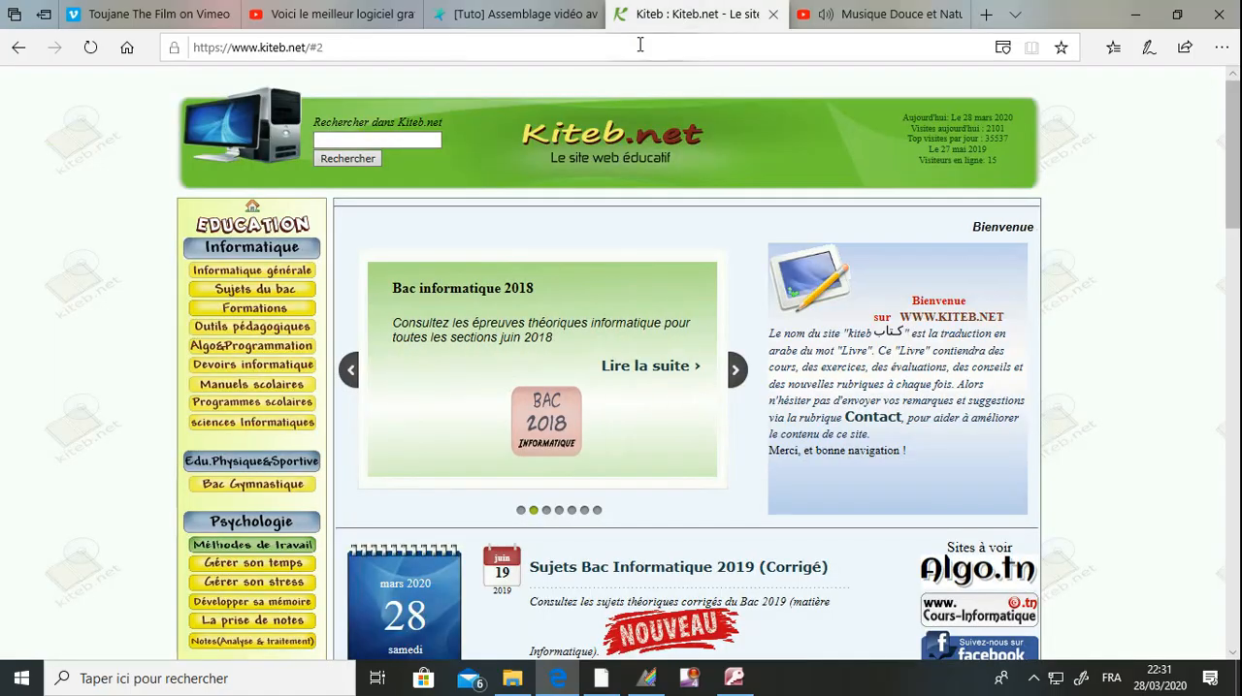
{"action": "left_click", "coordinate": [503, 43]}
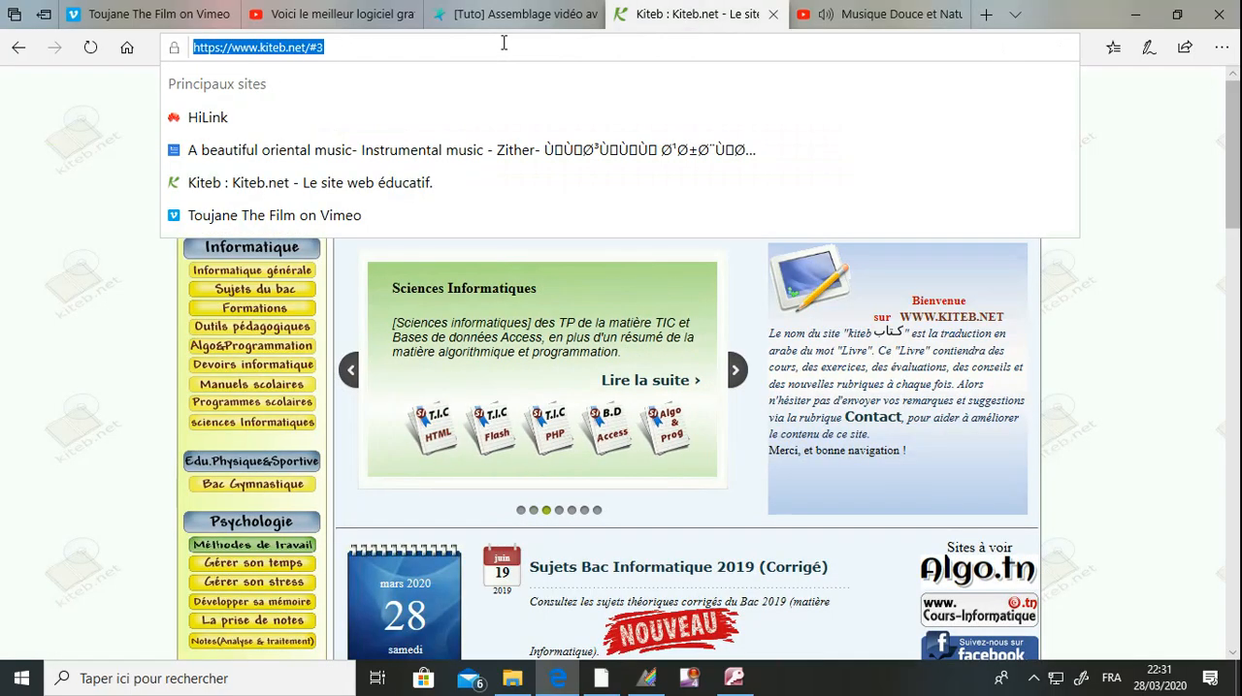
{"action": "left_click", "coordinate": [70, 301]}
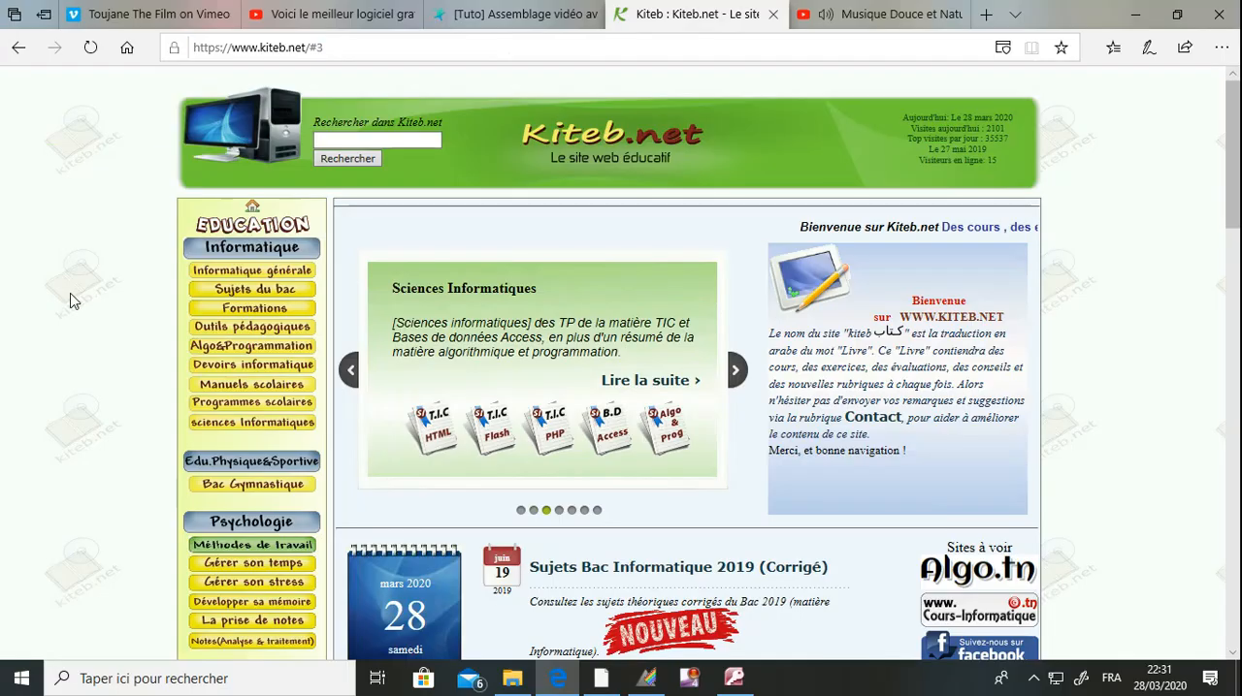
{"action": "scroll", "coordinate": [70, 301], "scroll_direction": "down", "scroll_amount": 2}
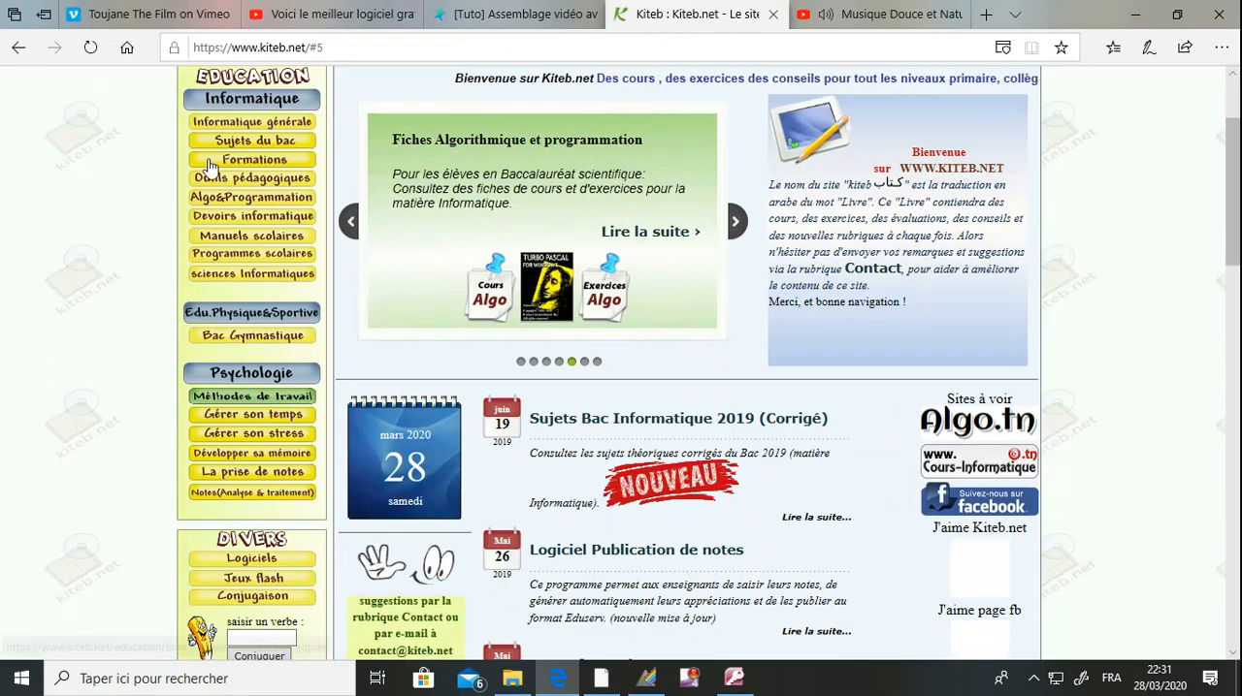
{"action": "left_click", "coordinate": [241, 146]}
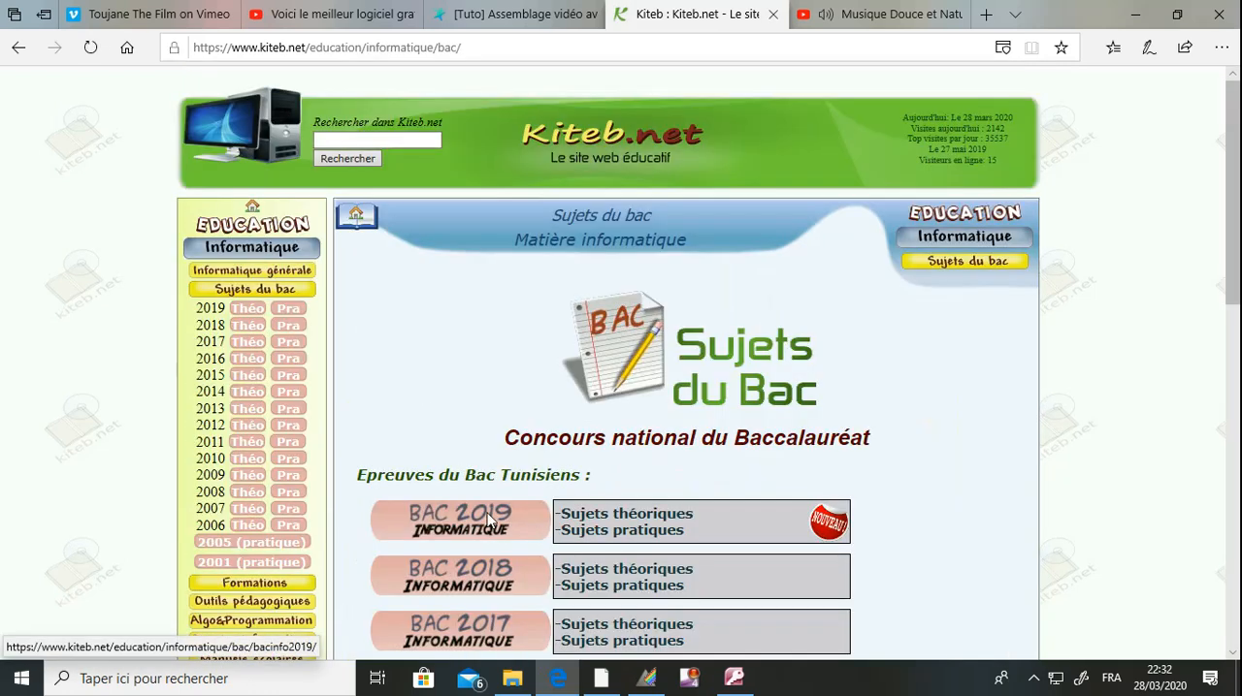
From the 2019 practical exams, open the Section Lettres PDF dated 30 mai 2019 (8h).
{"action": "left_click", "coordinate": [620, 539]}
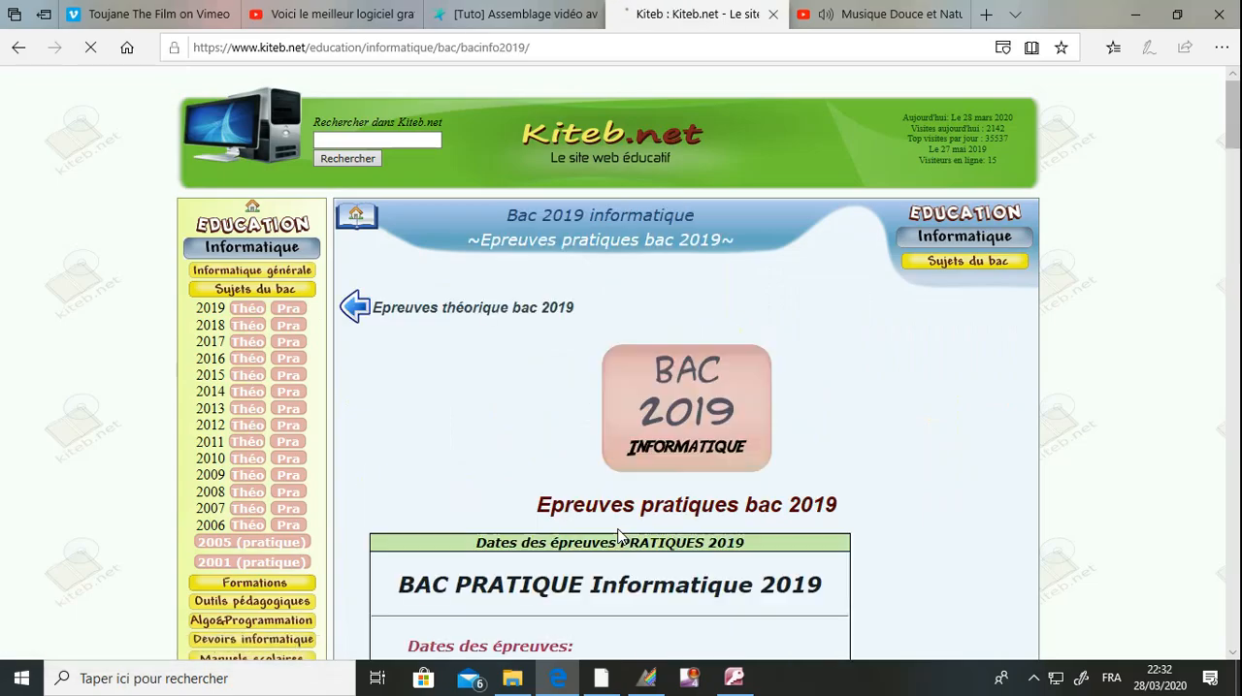
{"action": "scroll", "coordinate": [619, 538], "scroll_direction": "down", "scroll_amount": 6}
{"action": "scroll", "coordinate": [618, 535], "scroll_direction": "down", "scroll_amount": 3}
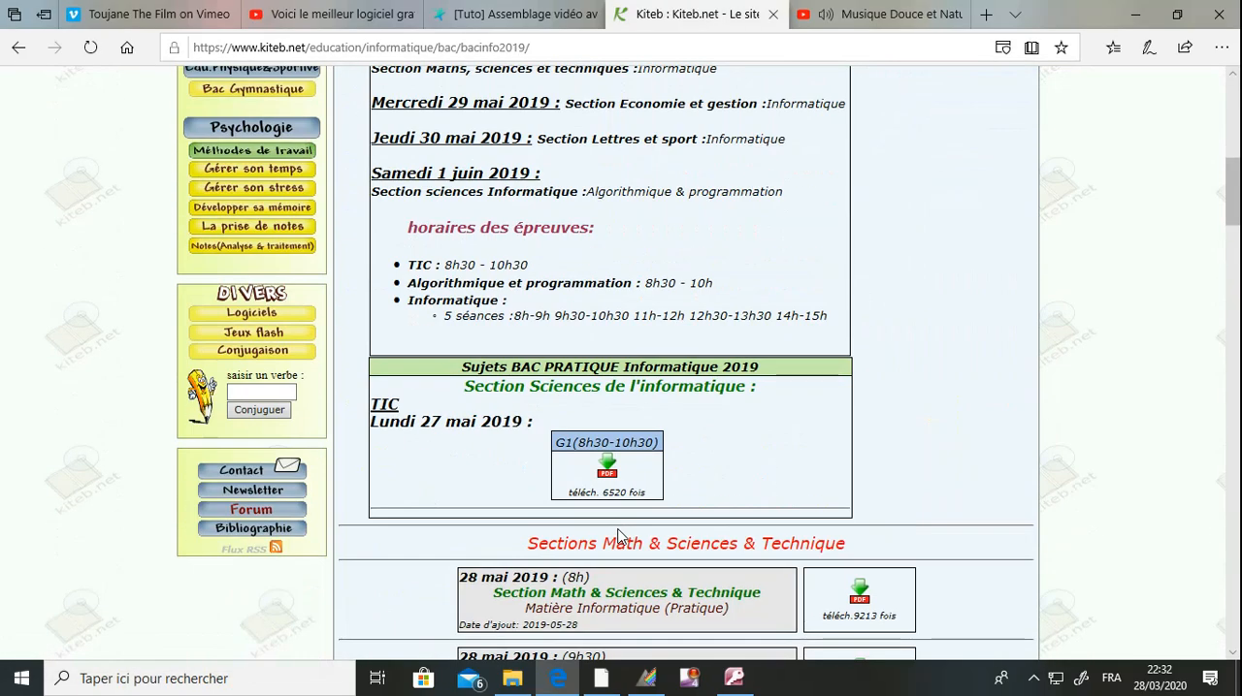
{"action": "scroll", "coordinate": [619, 536], "scroll_direction": "down", "scroll_amount": 6}
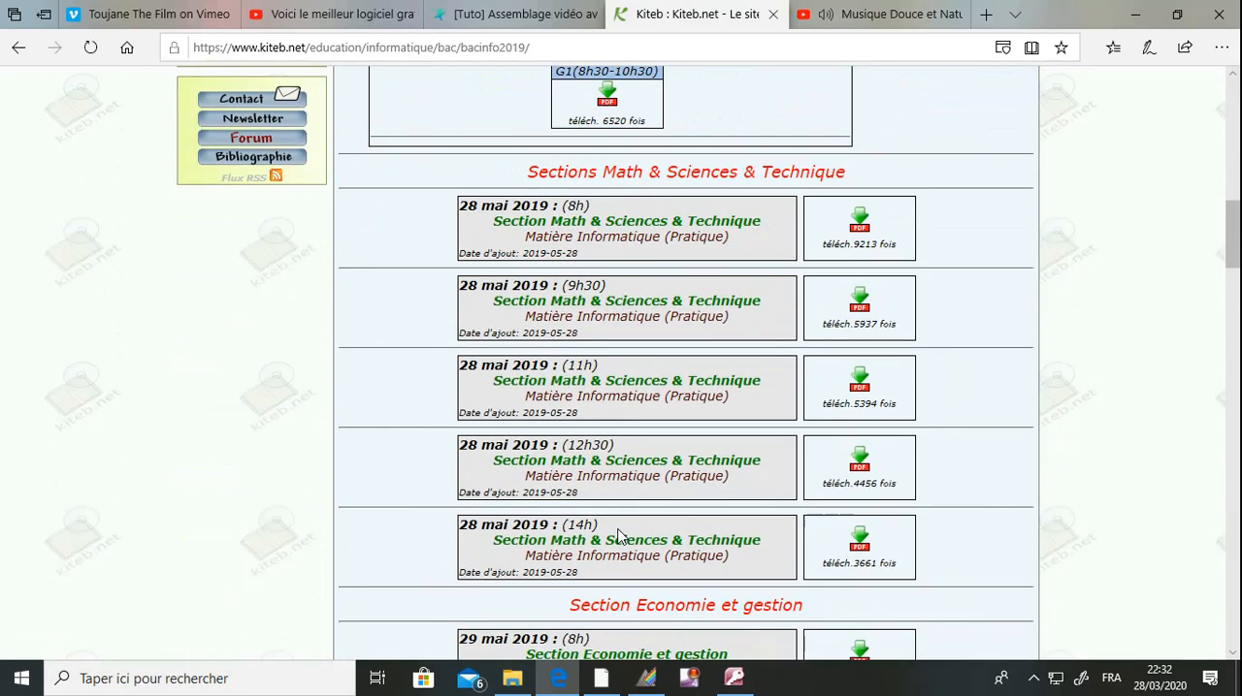
{"action": "scroll", "coordinate": [619, 537], "scroll_direction": "down", "scroll_amount": 5}
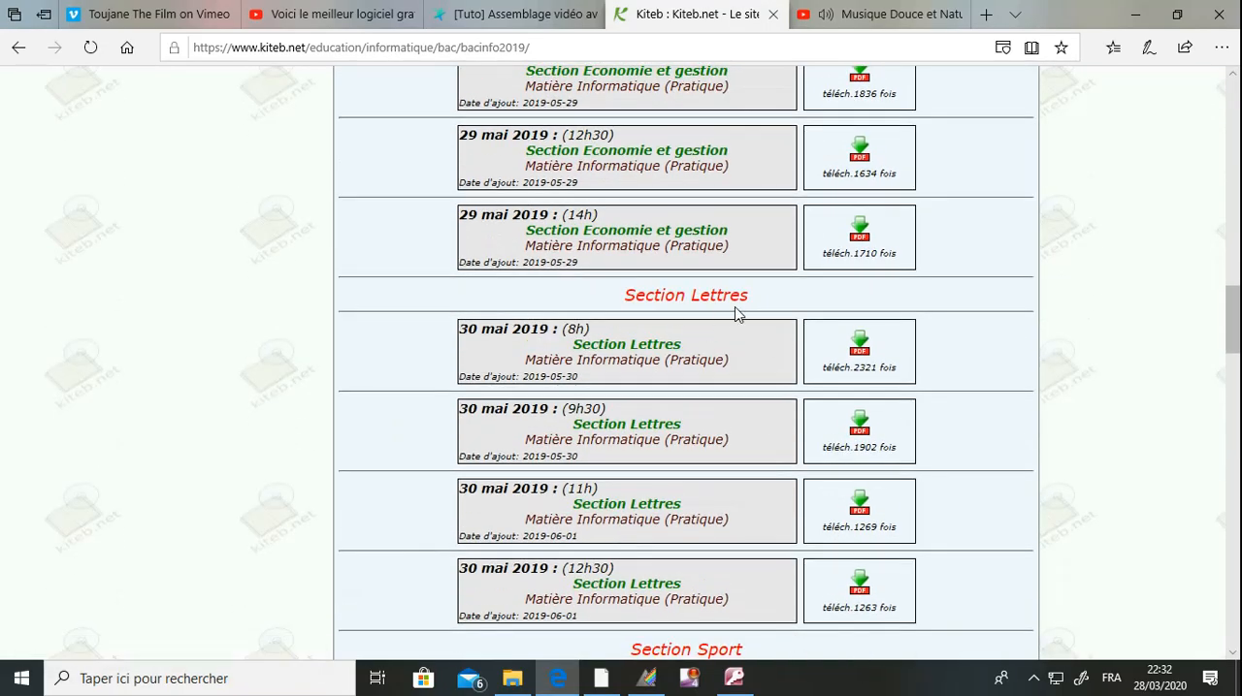
{"action": "left_click", "coordinate": [860, 345]}
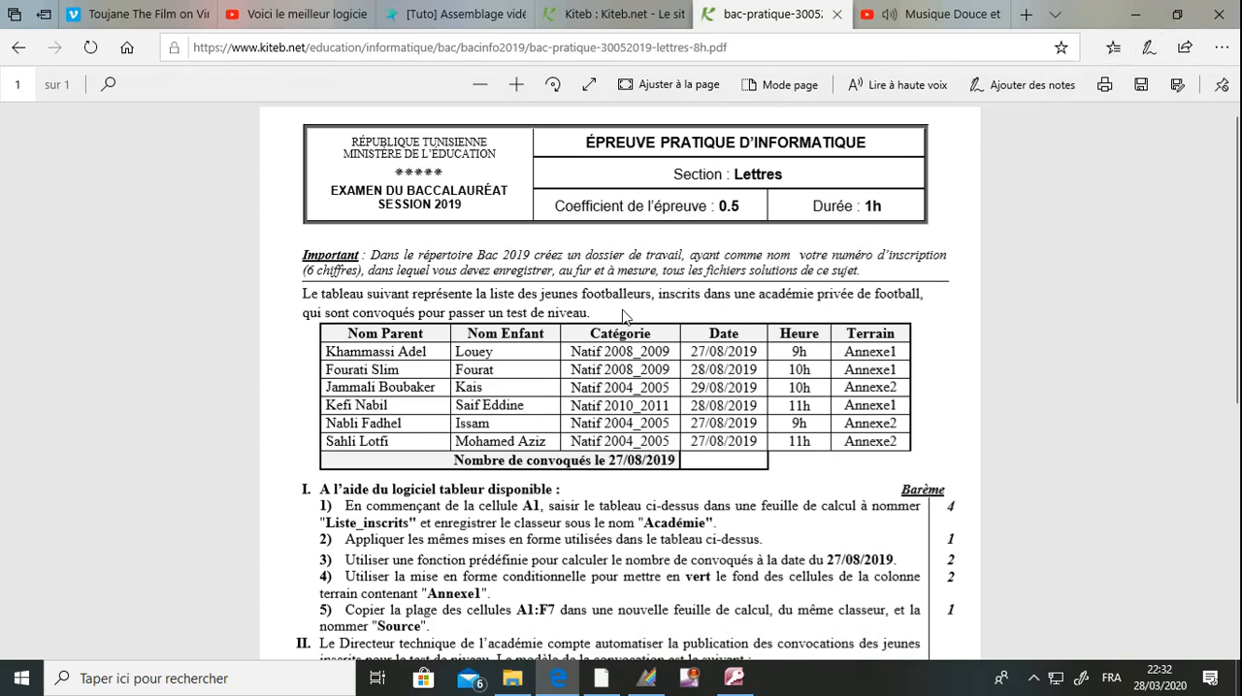
Read the exam's Important note about the working folder's location, its name and saving the solution files.
{"action": "left_click_drag", "start_coordinate": [305, 255], "coordinate": [373, 257]}
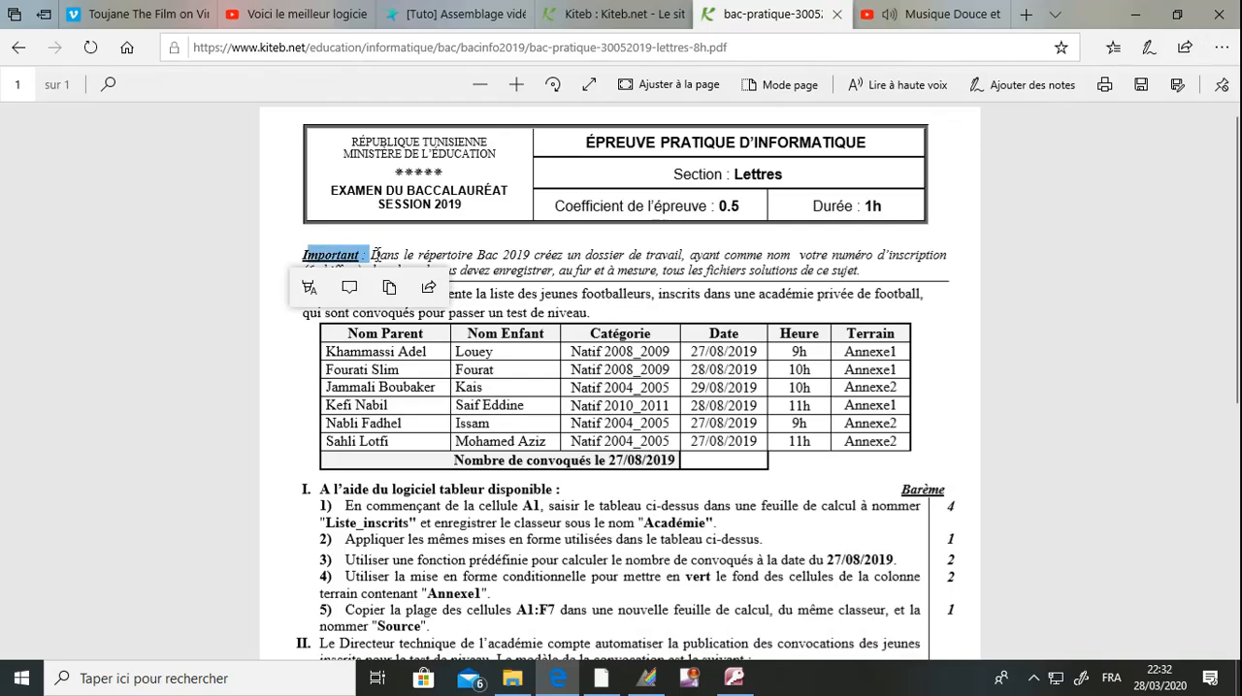
{"action": "left_click", "coordinate": [375, 255]}
{"action": "left_click_drag", "start_coordinate": [375, 255], "coordinate": [531, 255]}
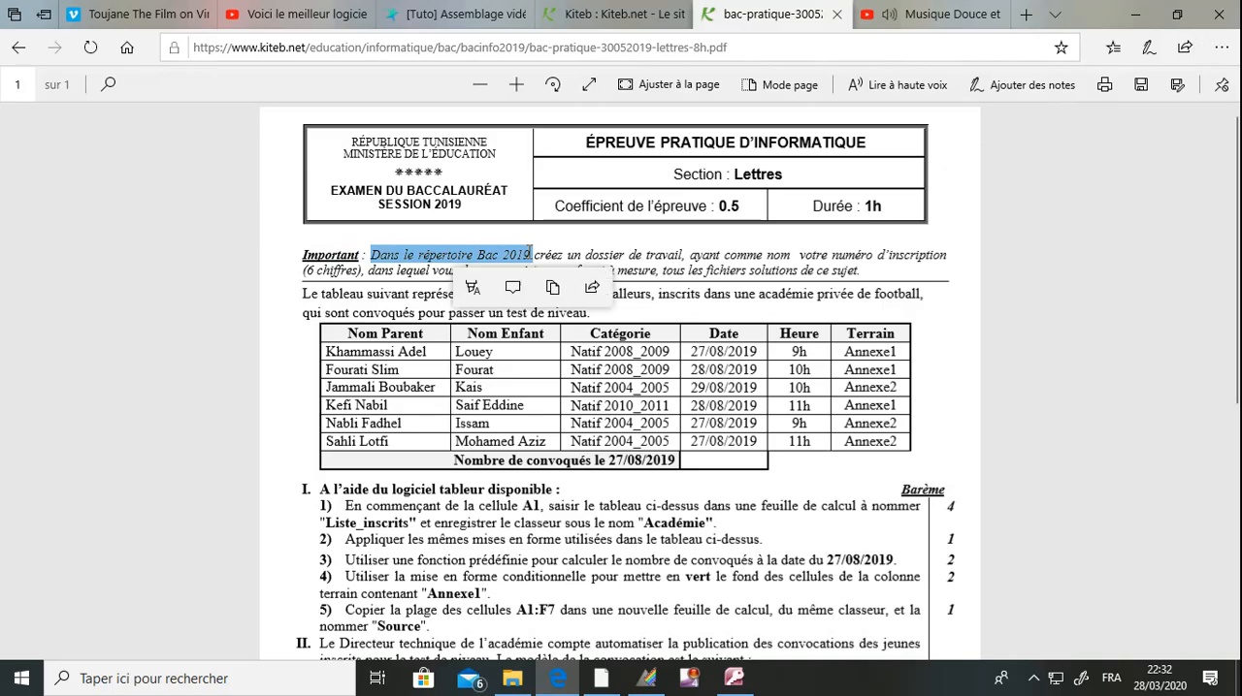
{"action": "left_click", "coordinate": [583, 254]}
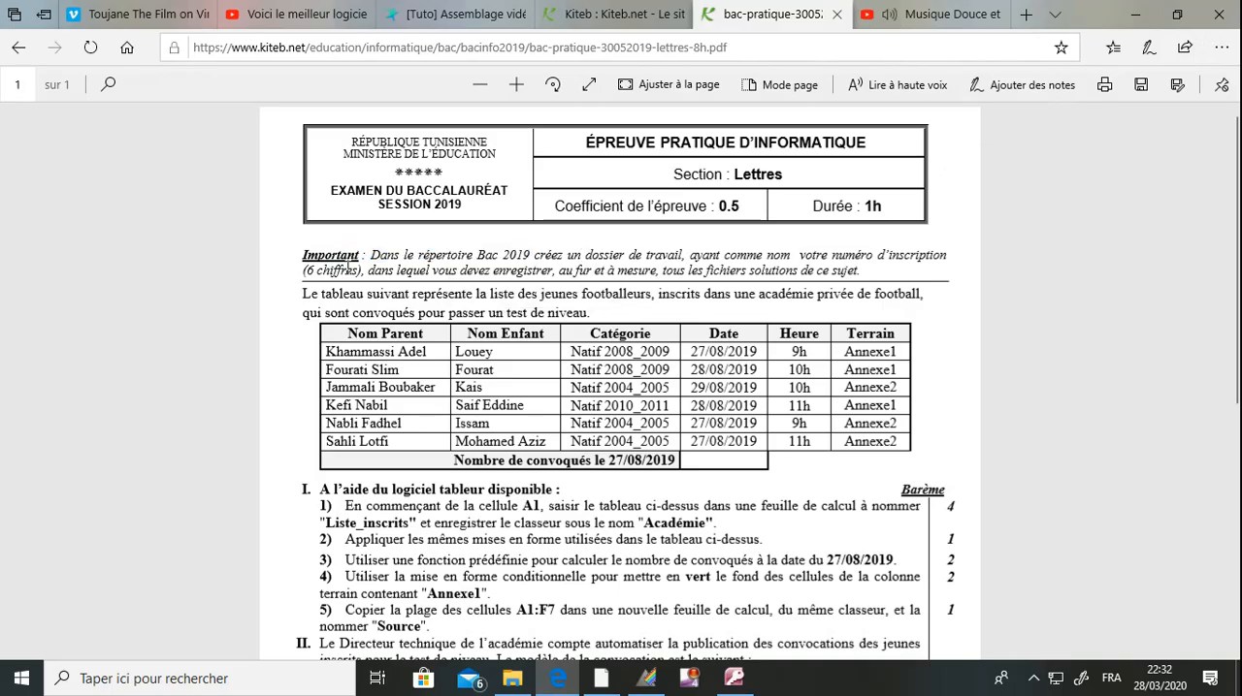
{"action": "left_click_drag", "start_coordinate": [479, 271], "coordinate": [815, 269]}
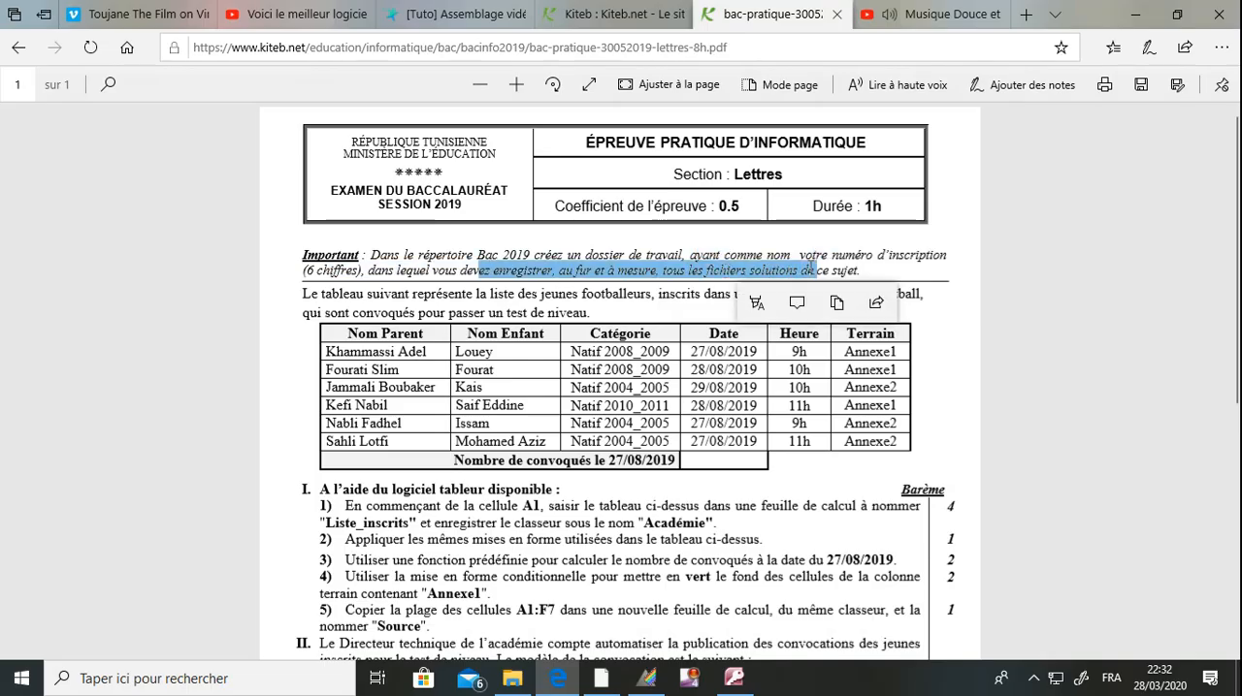
Create a folder named 123456 inside bac2020 on Disque local (C:) and open it.
{"action": "left_click", "coordinate": [1125, 25]}
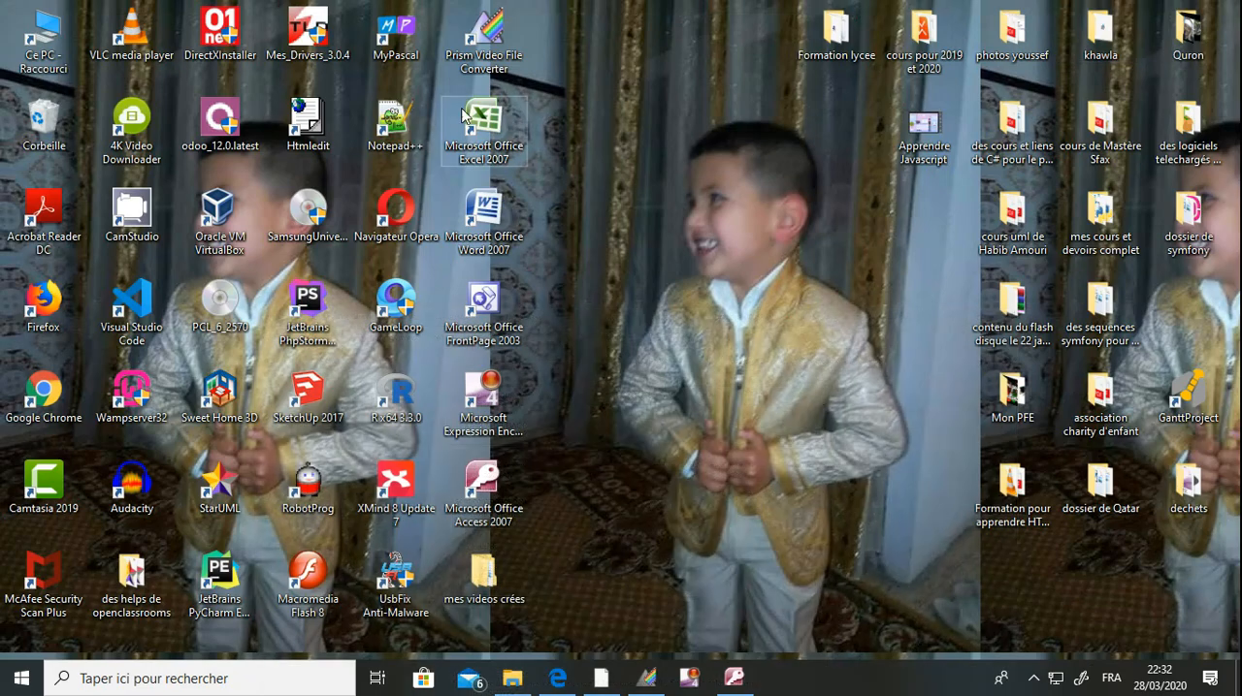
{"action": "double_click", "coordinate": [29, 38]}
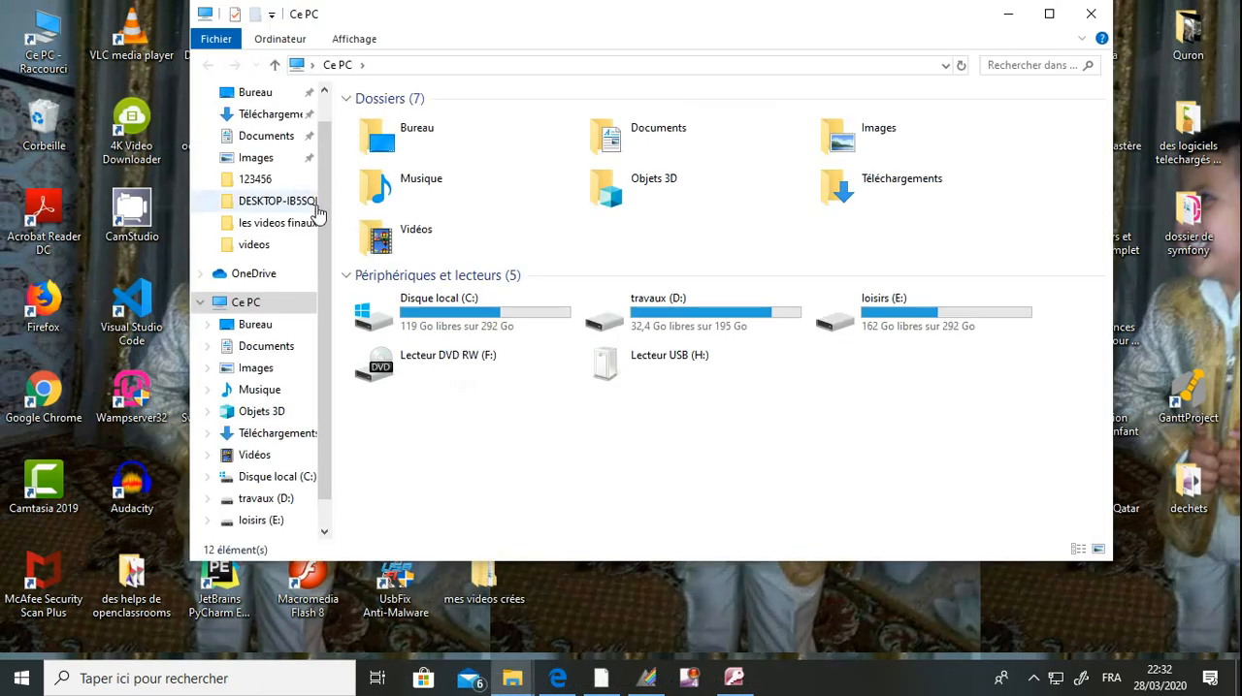
{"action": "double_click", "coordinate": [431, 313]}
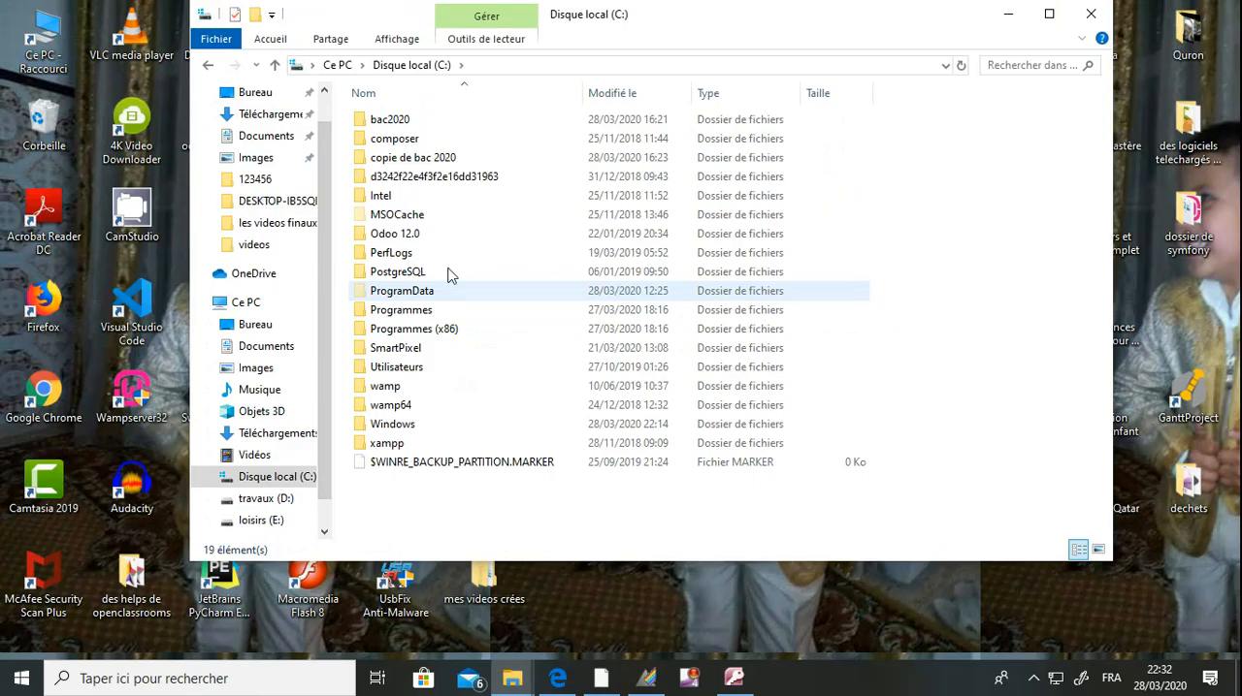
{"action": "double_click", "coordinate": [422, 122]}
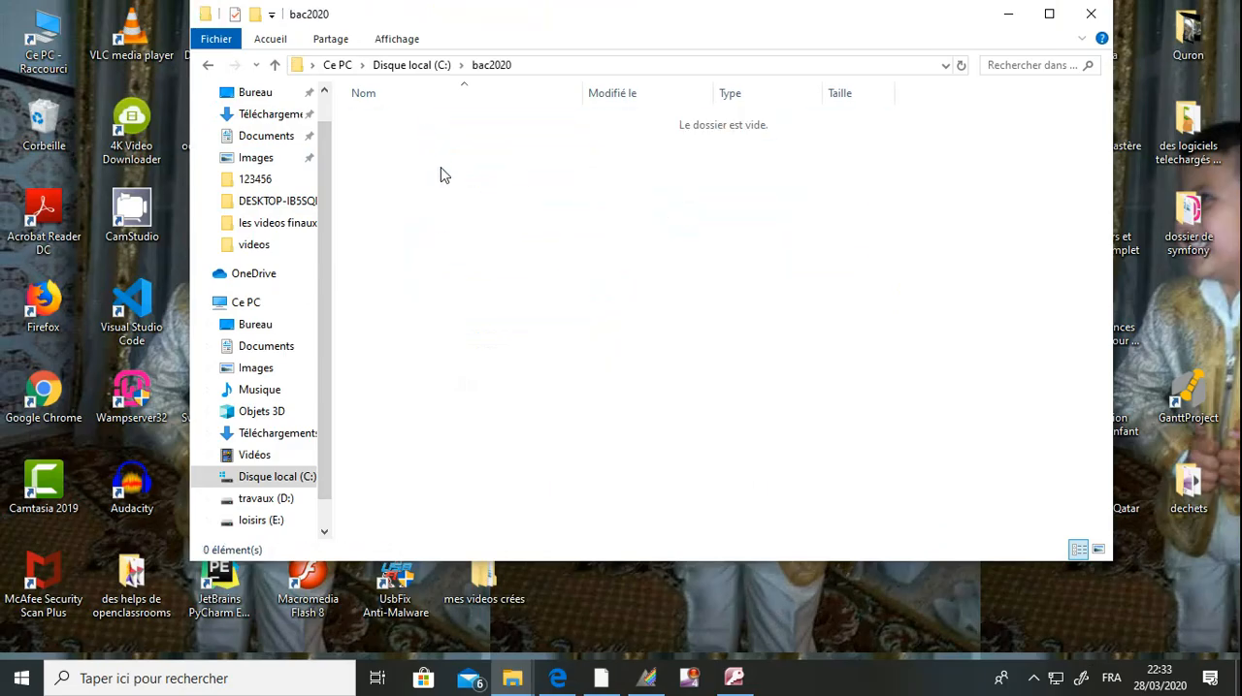
{"action": "right_click", "coordinate": [441, 174]}
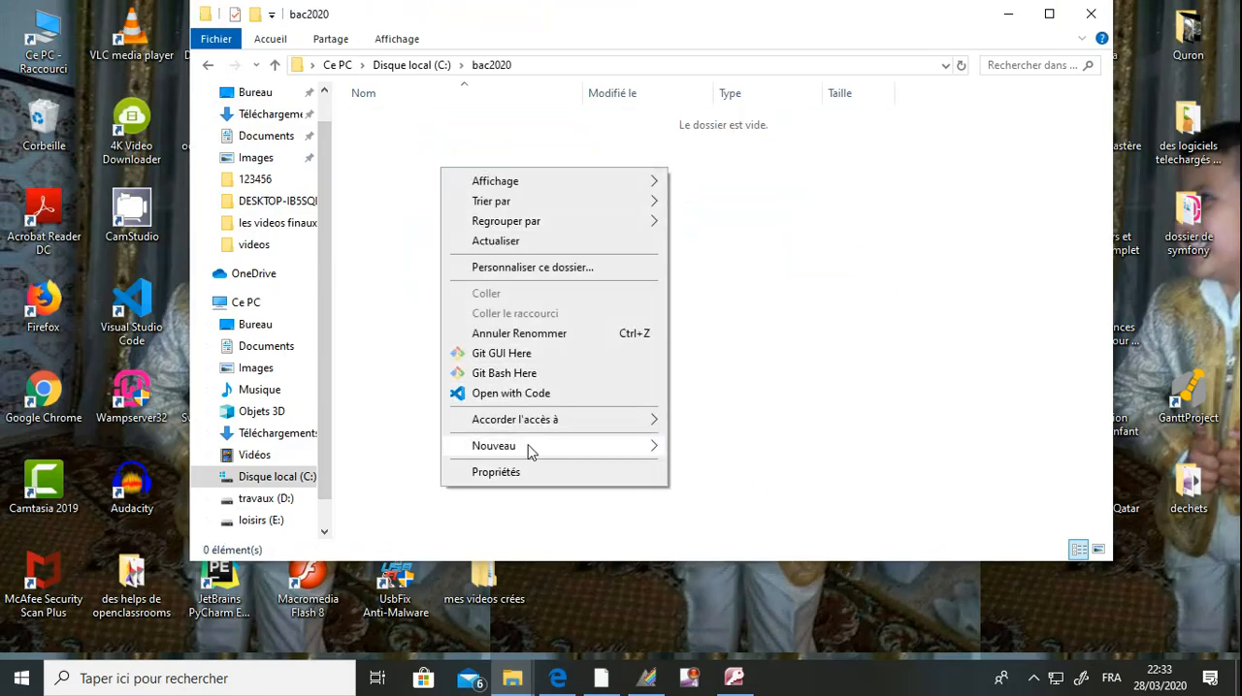
{"action": "mouse_move", "coordinate": [553, 451]}
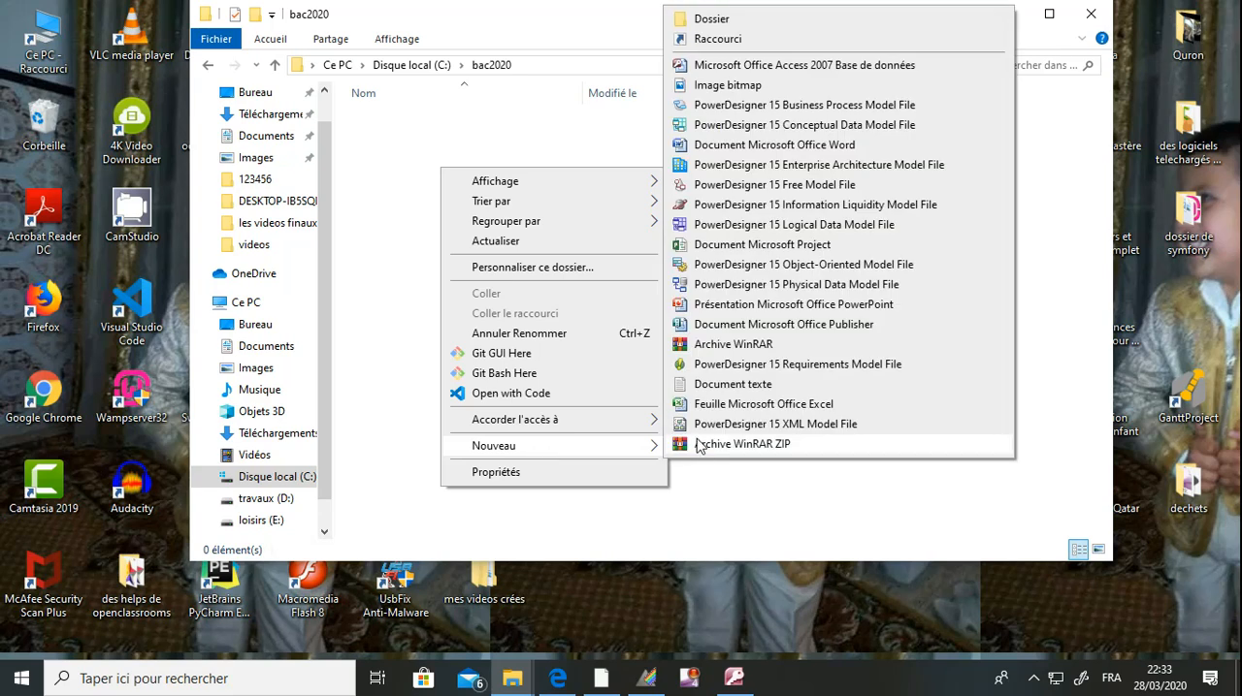
{"action": "left_click", "coordinate": [718, 19]}
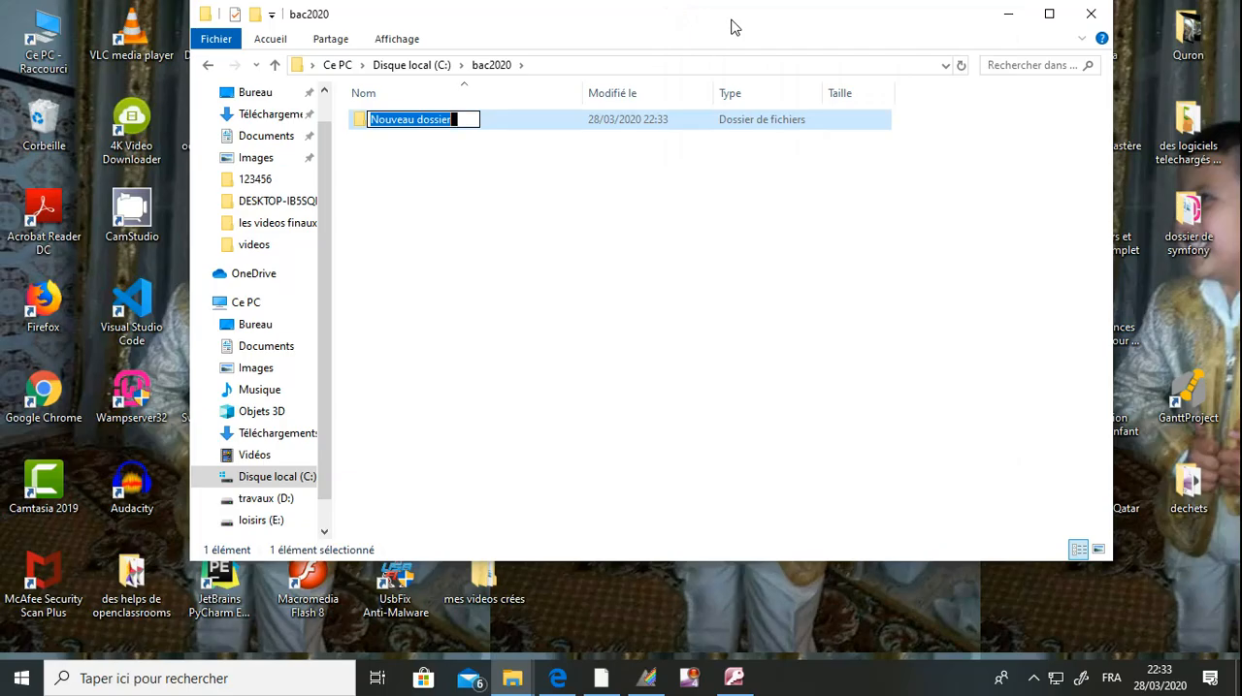
{"action": "type", "text": "123456"}
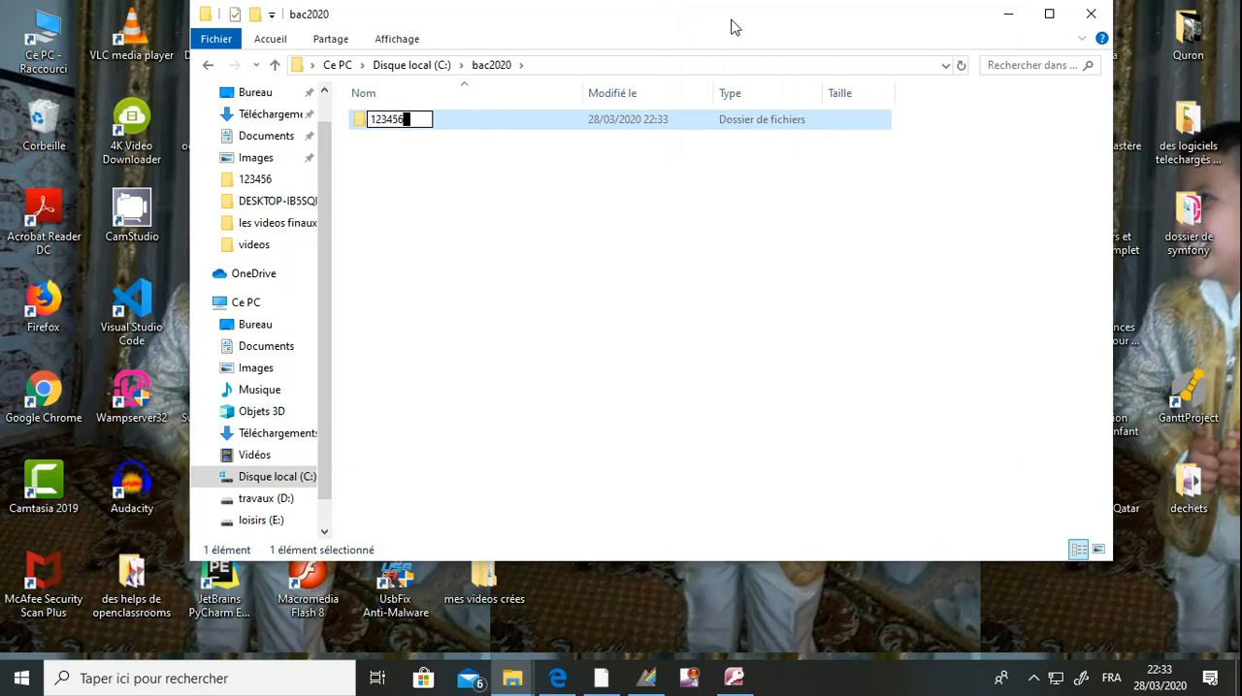
{"action": "key", "text": "Return"}
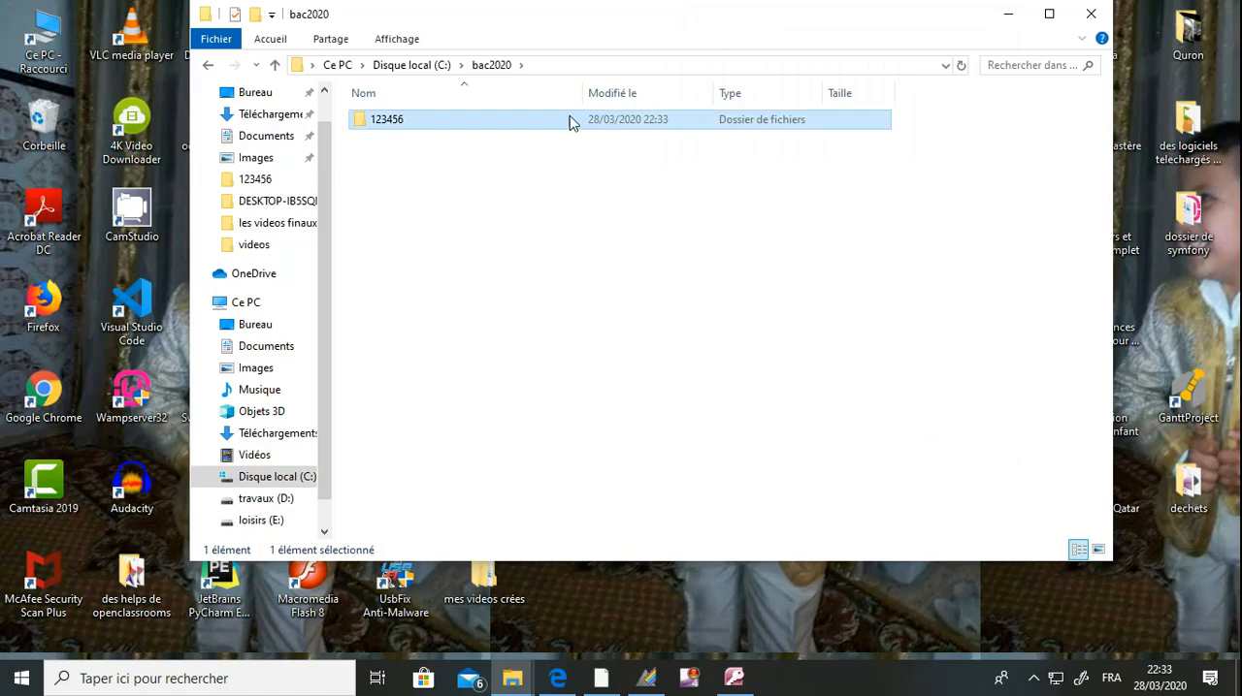
{"action": "double_click", "coordinate": [502, 126]}
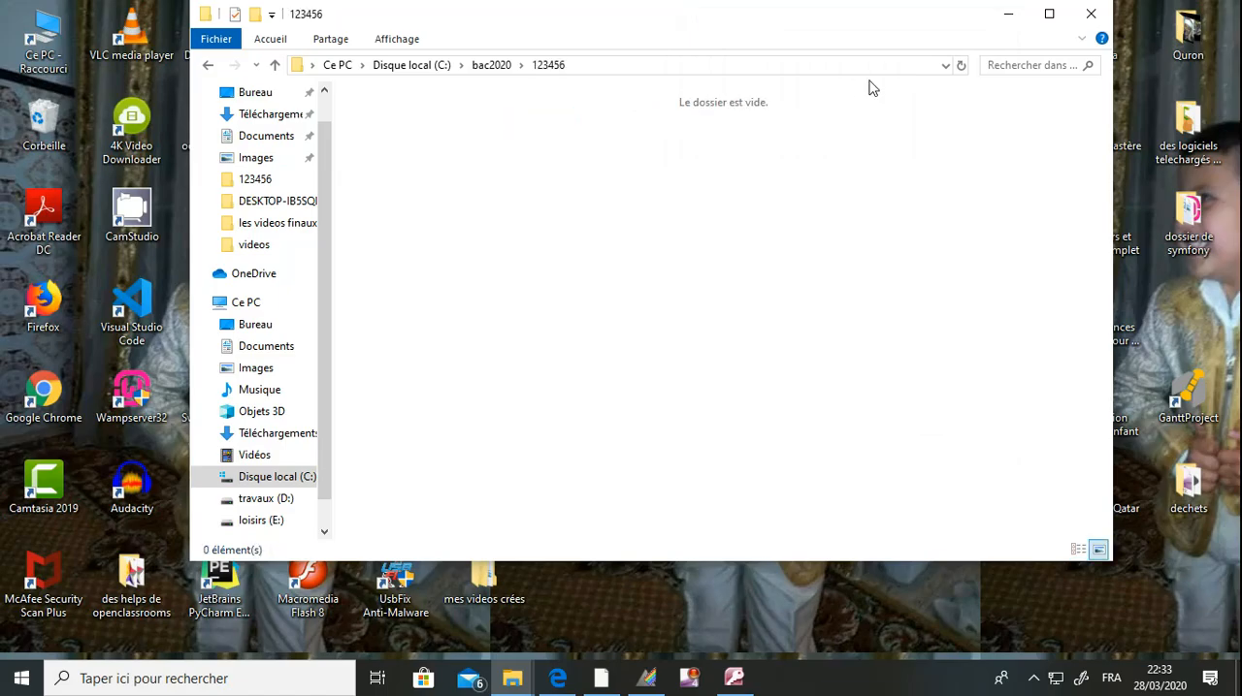
Return to the exam PDF in Microsoft Edge and read the introduction to the young footballers table.
{"action": "left_click", "coordinate": [1009, 15]}
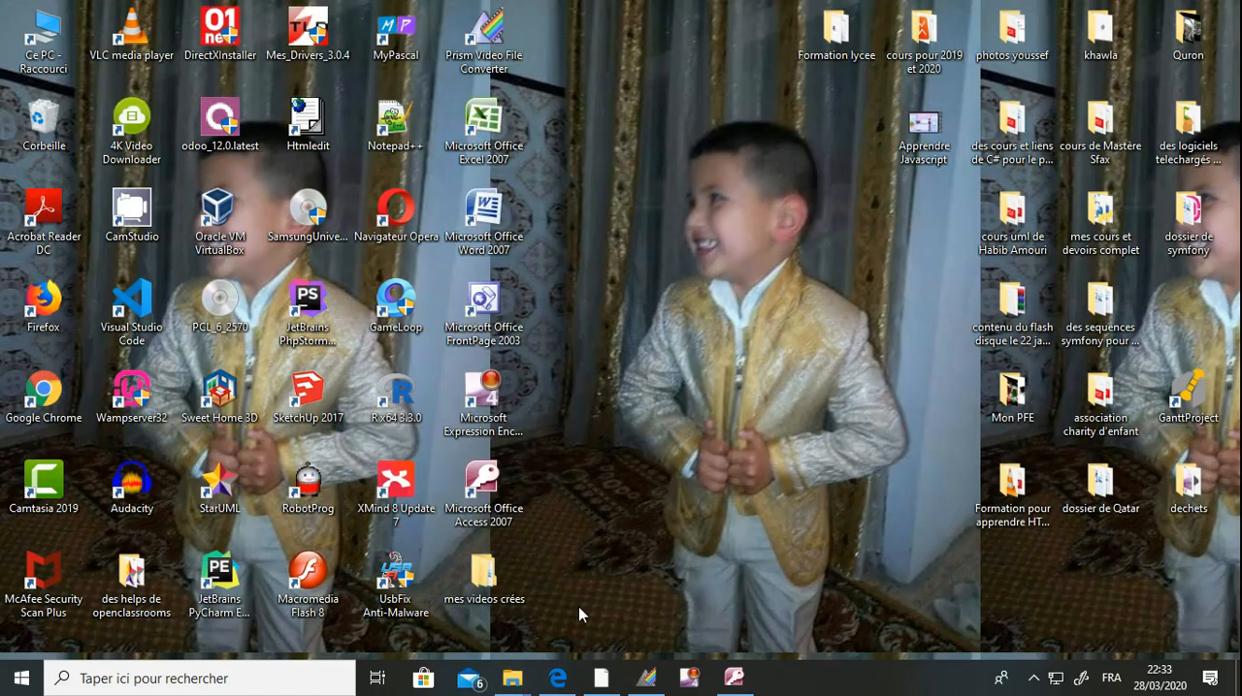
{"action": "left_click", "coordinate": [561, 685]}
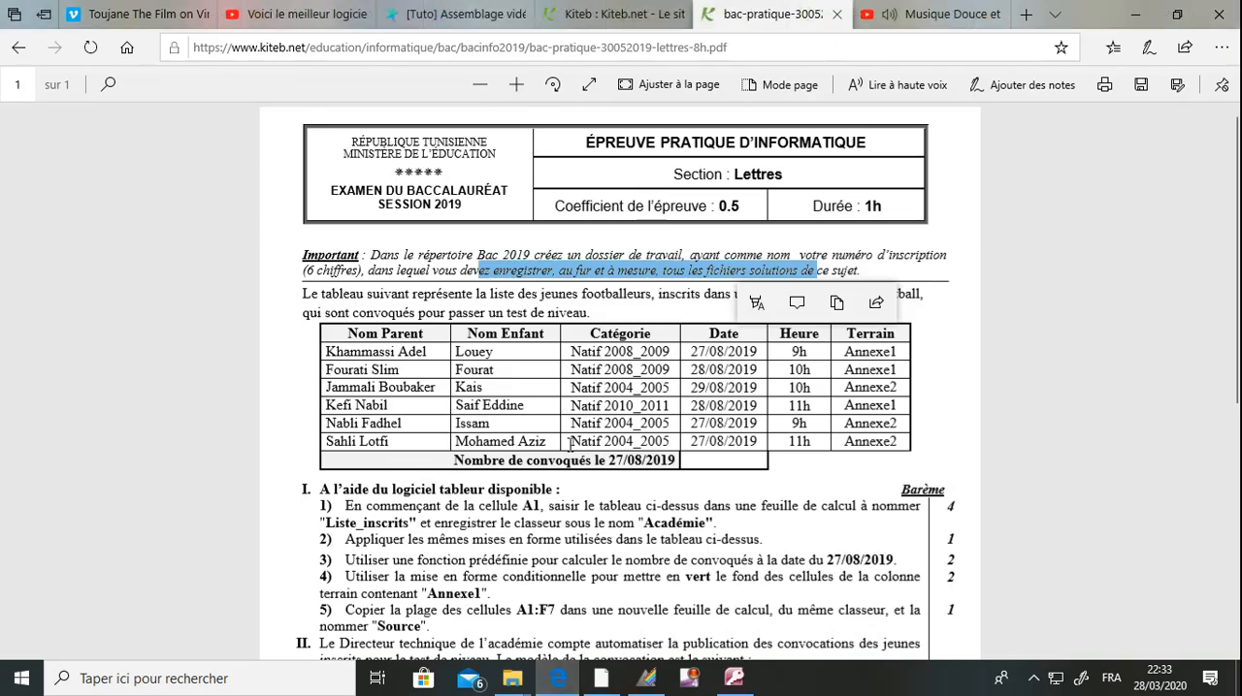
{"action": "left_click", "coordinate": [570, 443]}
{"action": "left_click_drag", "start_coordinate": [304, 298], "coordinate": [607, 298]}
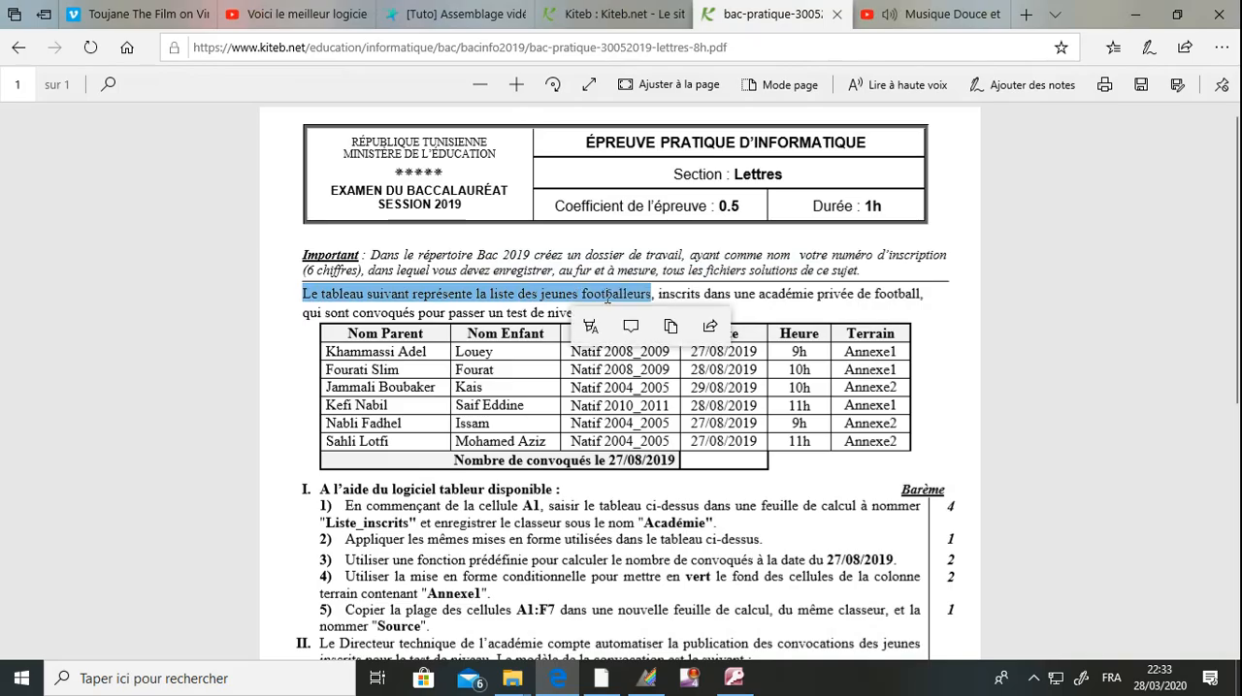
{"action": "left_click", "coordinate": [761, 295]}
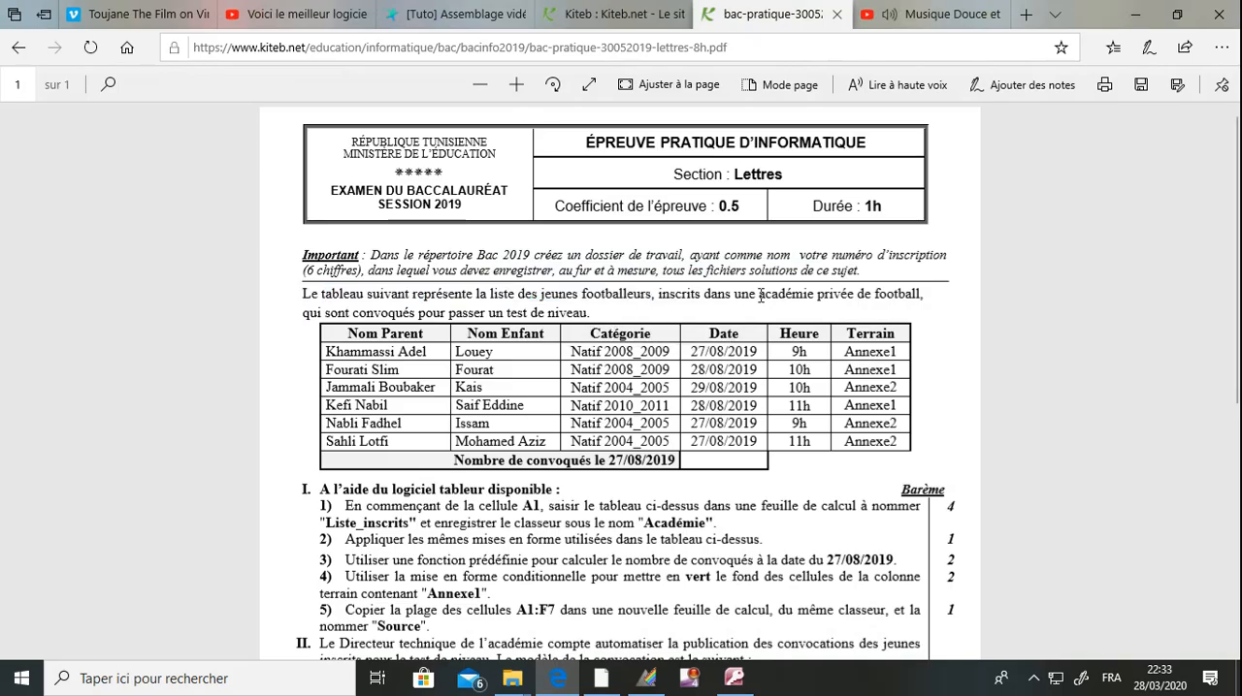
{"action": "left_click_drag", "start_coordinate": [379, 313], "coordinate": [421, 370]}
{"action": "left_click", "coordinate": [421, 370]}
Read part I's spreadsheet instructions on the starting cell, sheet name and workbook name, and minimize the browser.
{"action": "scroll", "coordinate": [508, 511], "scroll_direction": "down", "scroll_amount": 1}
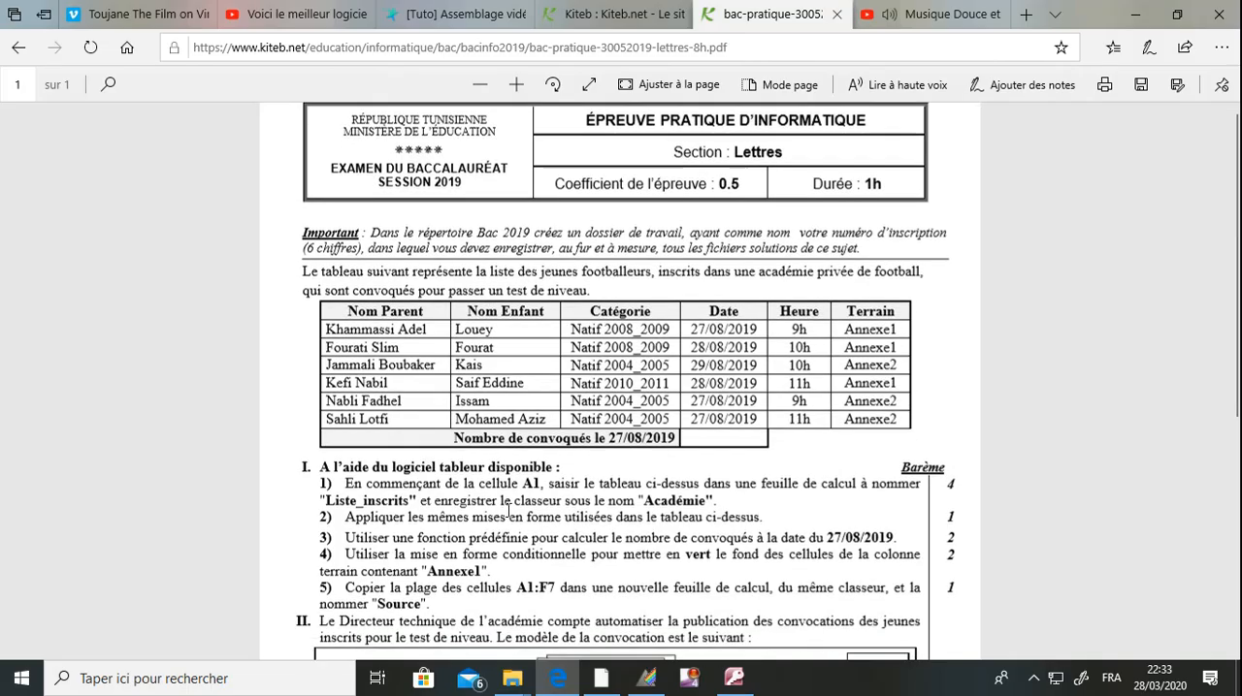
{"action": "scroll", "coordinate": [508, 511], "scroll_direction": "down", "scroll_amount": 1}
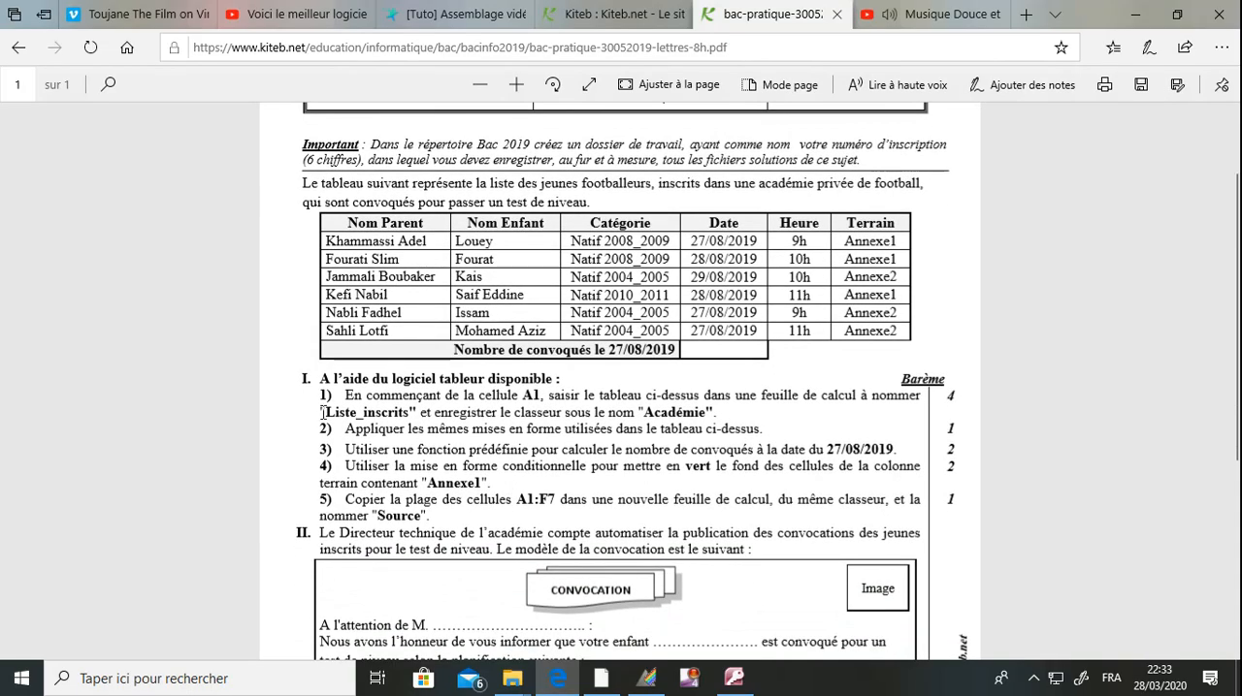
{"action": "left_click_drag", "start_coordinate": [306, 381], "coordinate": [544, 378]}
{"action": "left_click", "coordinate": [438, 397]}
{"action": "left_click_drag", "start_coordinate": [511, 396], "coordinate": [525, 394]}
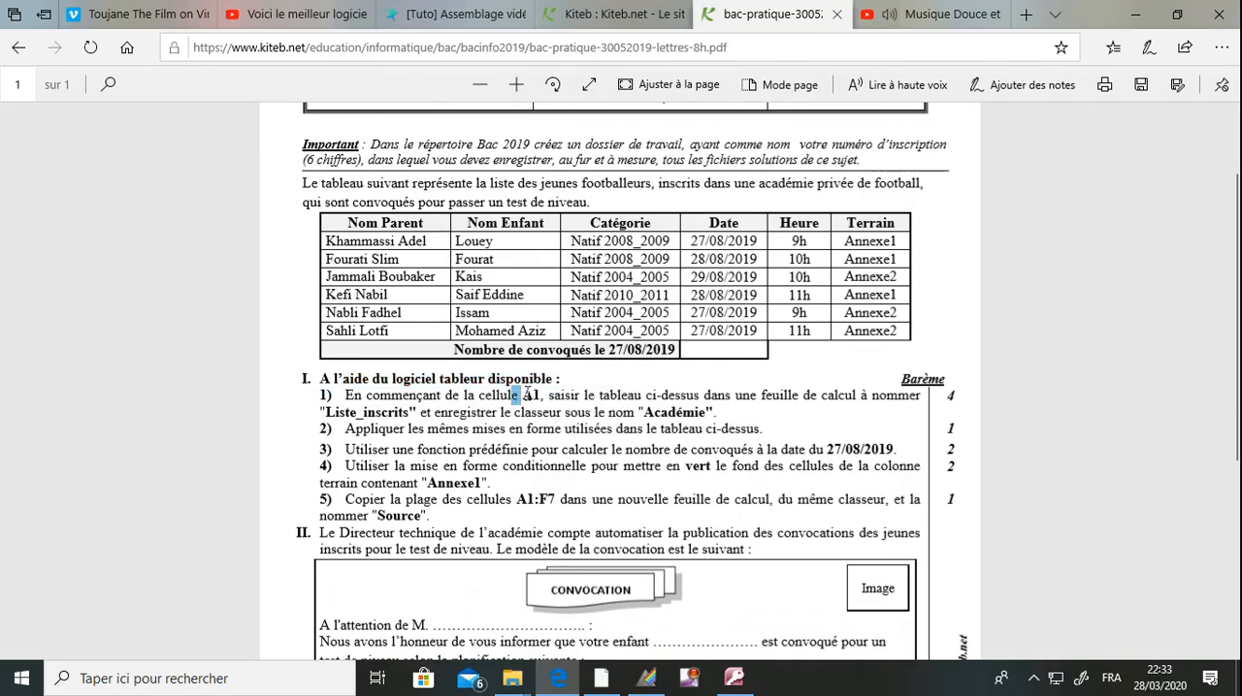
{"action": "left_click", "coordinate": [634, 397]}
{"action": "left_click_drag", "start_coordinate": [379, 413], "coordinate": [386, 412]}
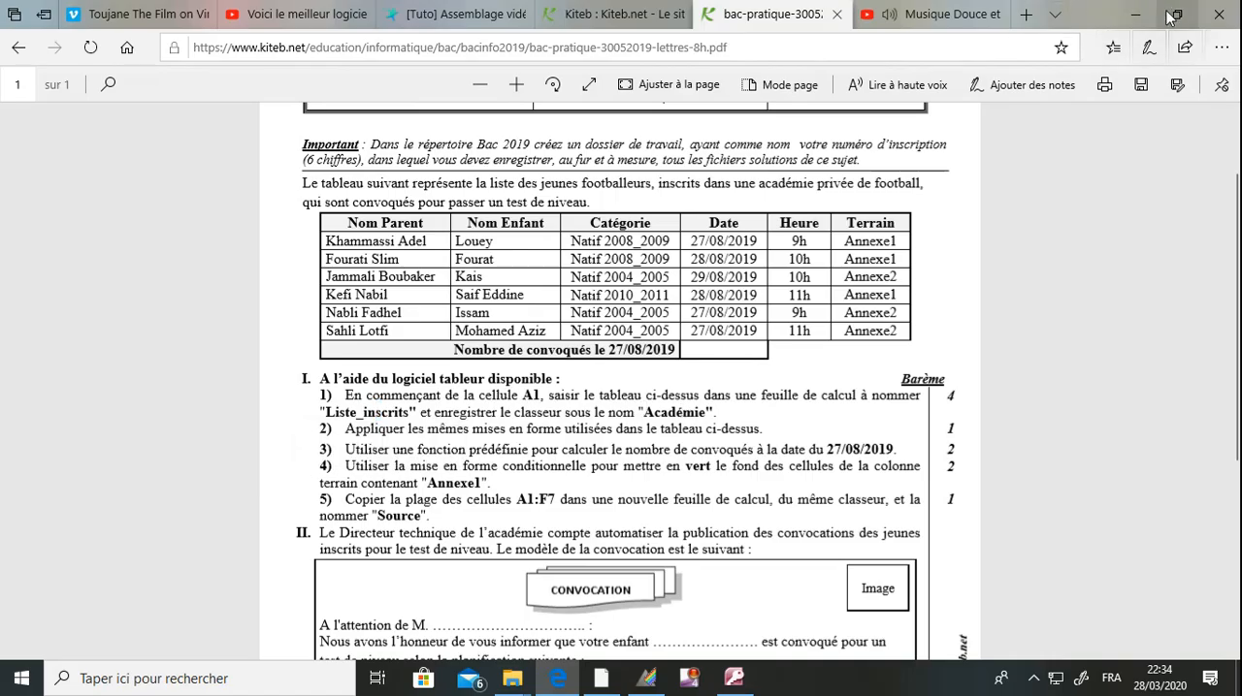
{"action": "left_click", "coordinate": [1135, 15]}
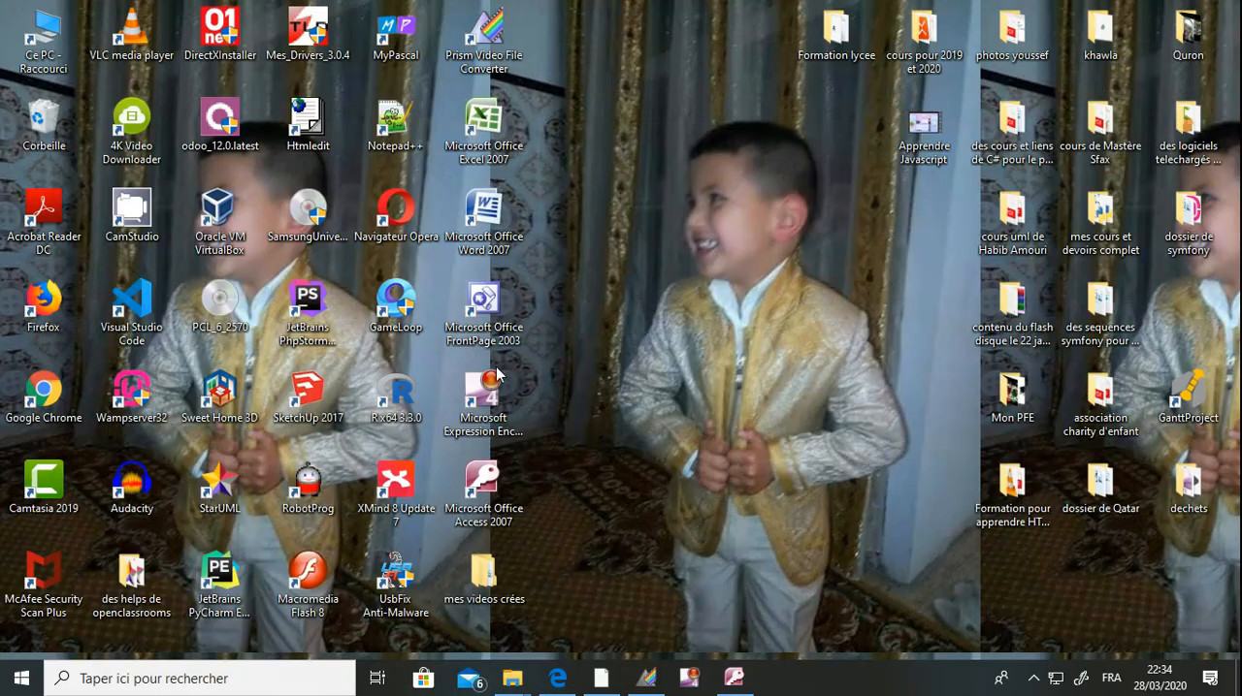
Open Microsoft Excel 2007 and restore the exam PDF in Edge to a smaller window beside the blank workbook.
{"action": "double_click", "coordinate": [485, 160]}
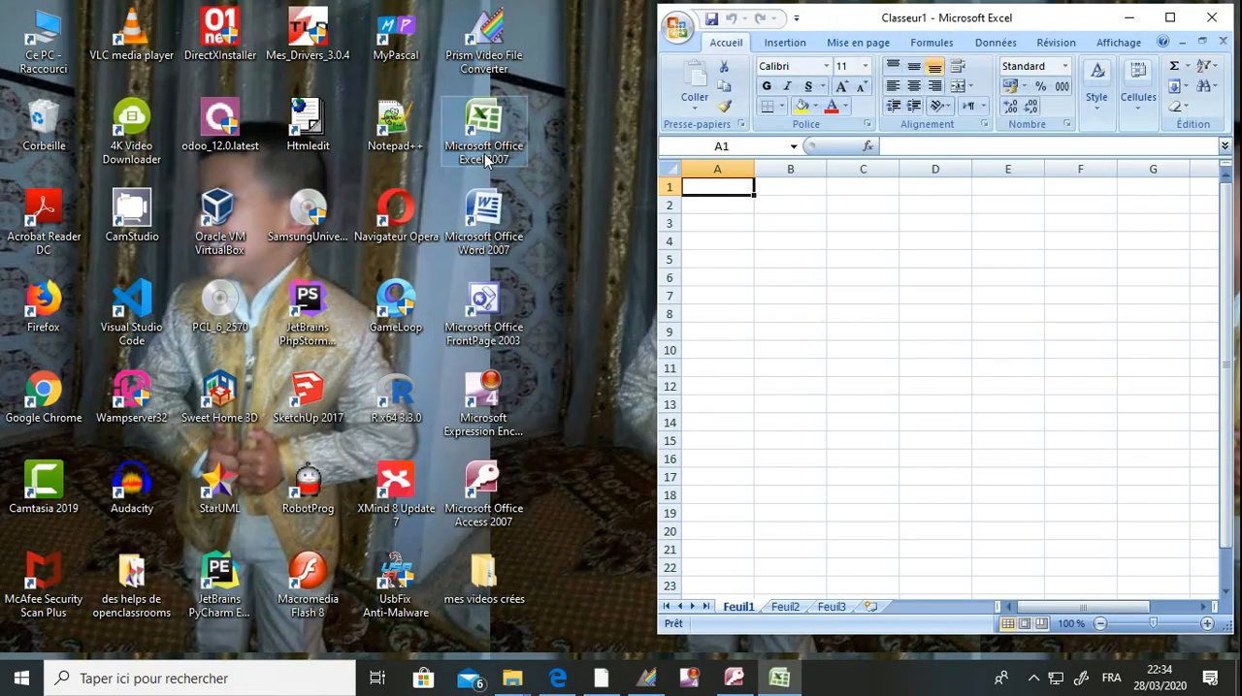
{"action": "left_click", "coordinate": [545, 682]}
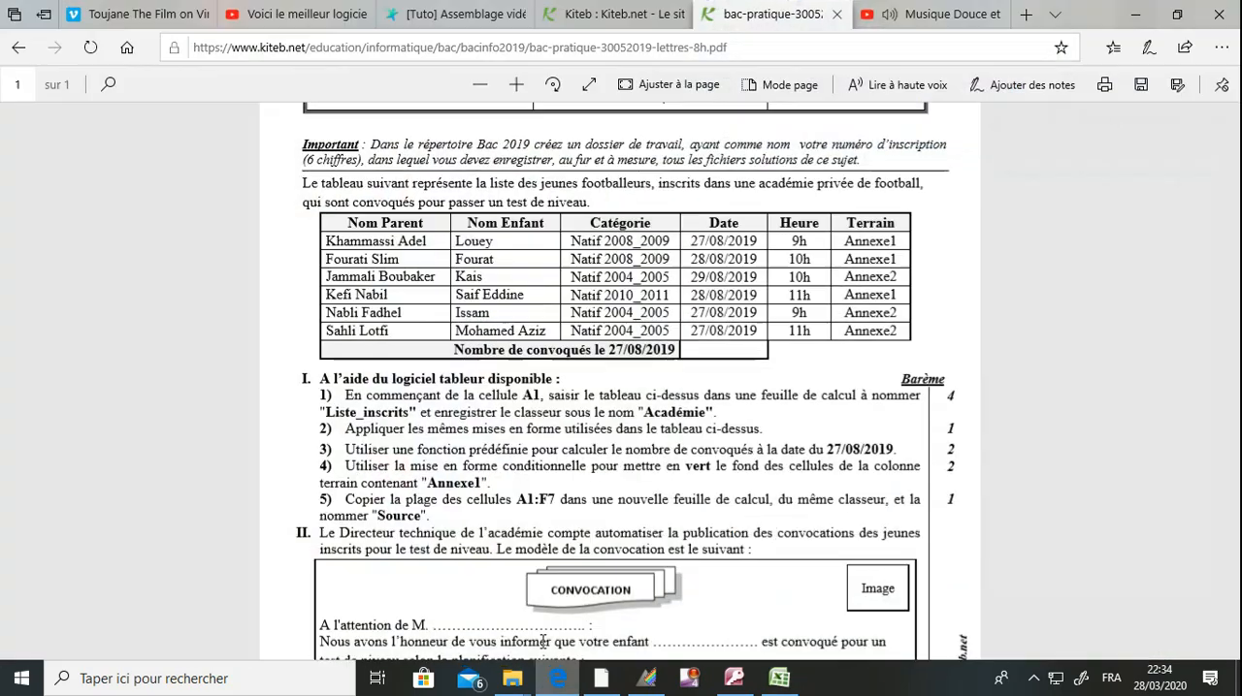
{"action": "left_click", "coordinate": [1178, 15]}
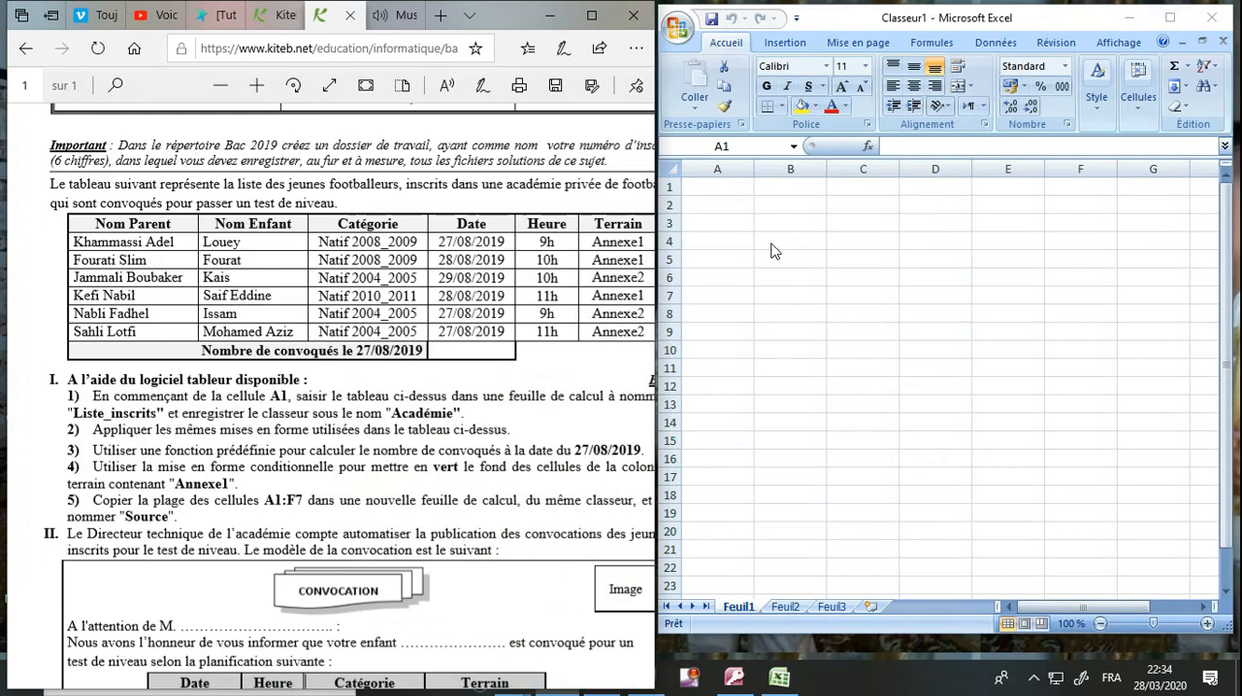
Enter the column headings "Nom Parent", "Nom enfant" and "Catégorie" in cells A1 to C1.
{"action": "left_click", "coordinate": [710, 185]}
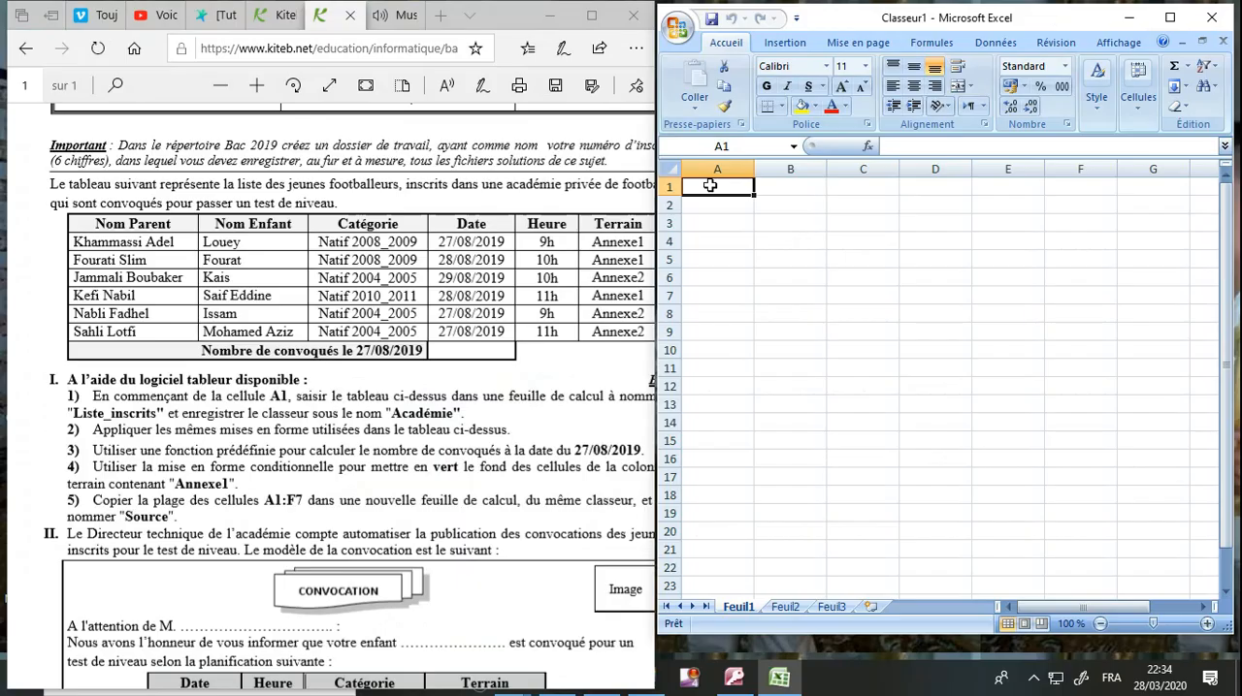
{"action": "type", "text": "?"}
{"action": "type", "text": "Nom"}
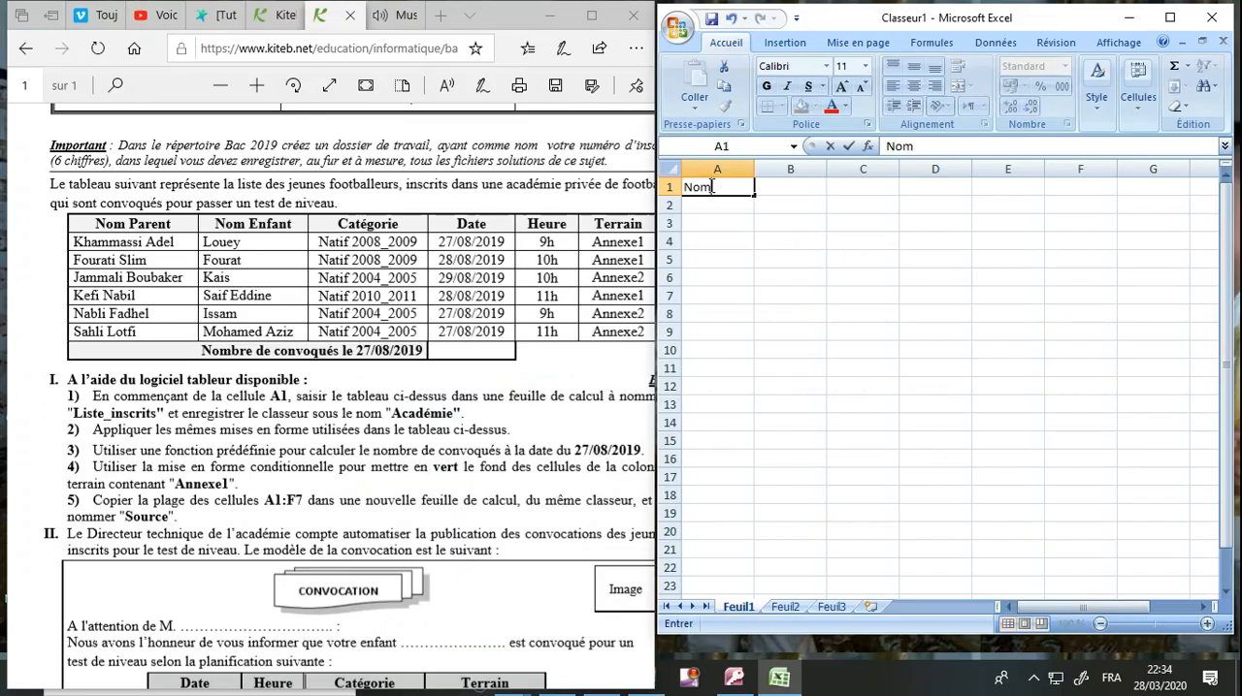
{"action": "type", "text": " Parent"}
{"action": "key", "text": "Tab"}
{"action": "type", "text": "Nom"}
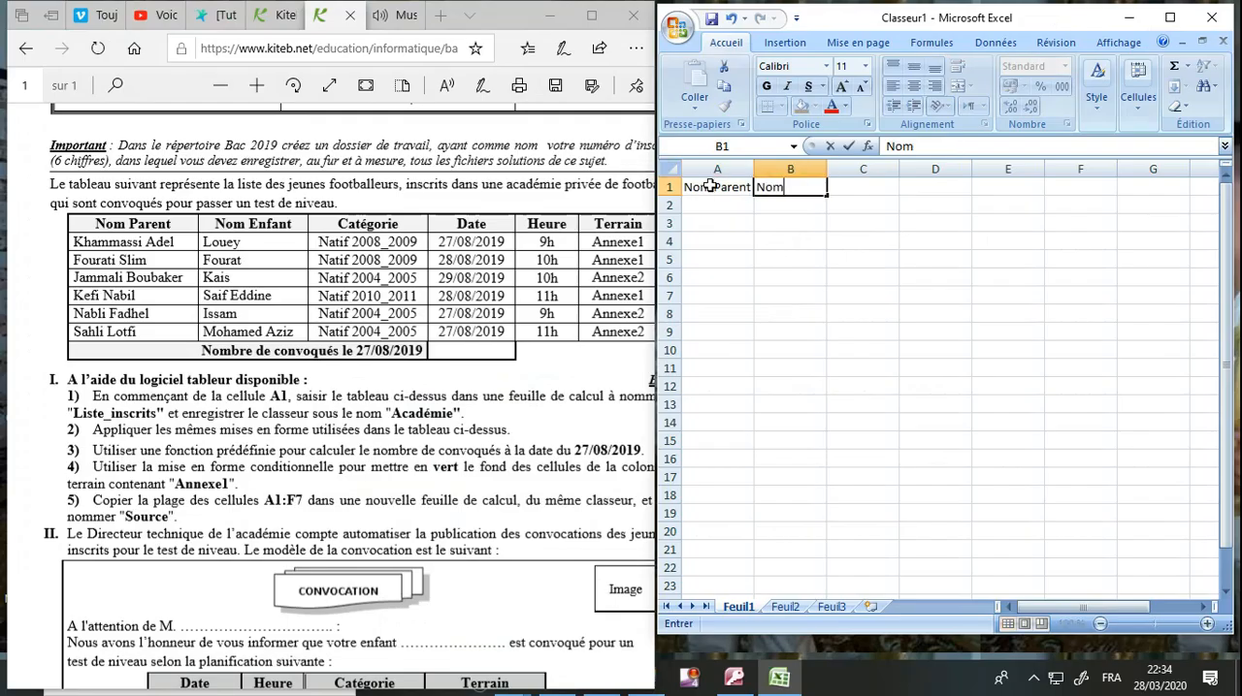
{"action": "type", "text": " enfant"}
{"action": "key", "text": "Tab"}
{"action": "type", "text": "Caté"}
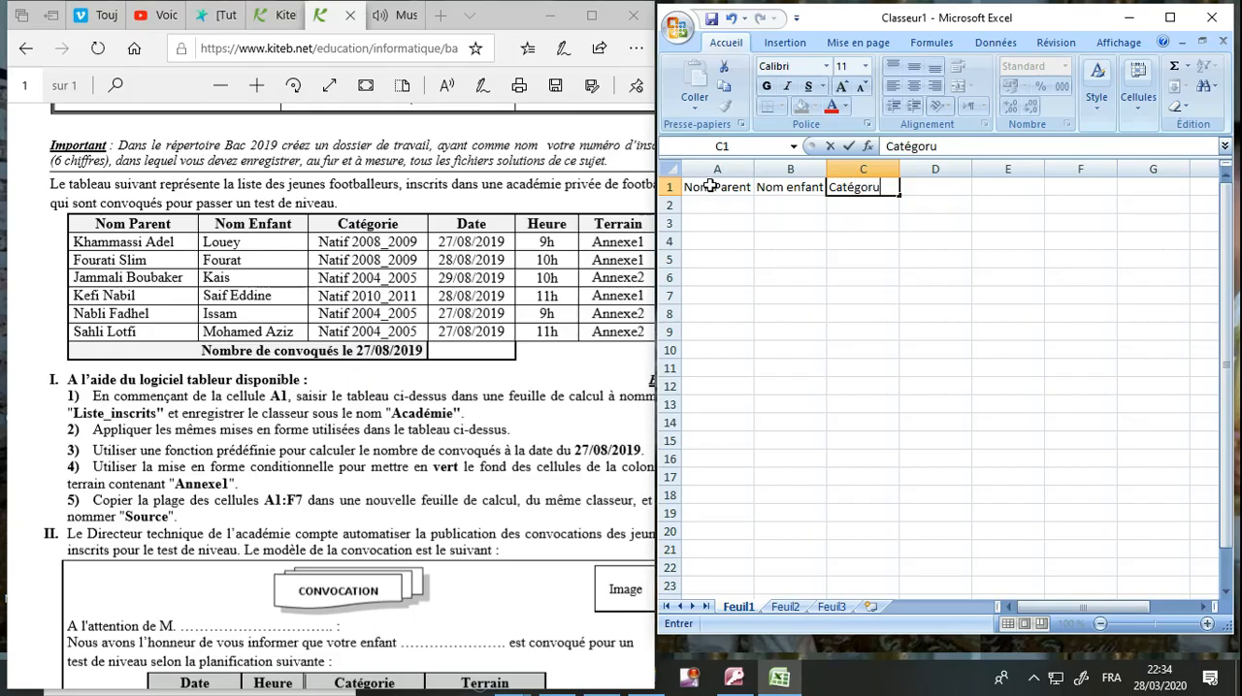
{"action": "key", "text": "Tab"}
Enter the column headings "Dtae", "heure" and "terrain" in cells D1 to F1.
{"action": "type", "text": "Dtae"}
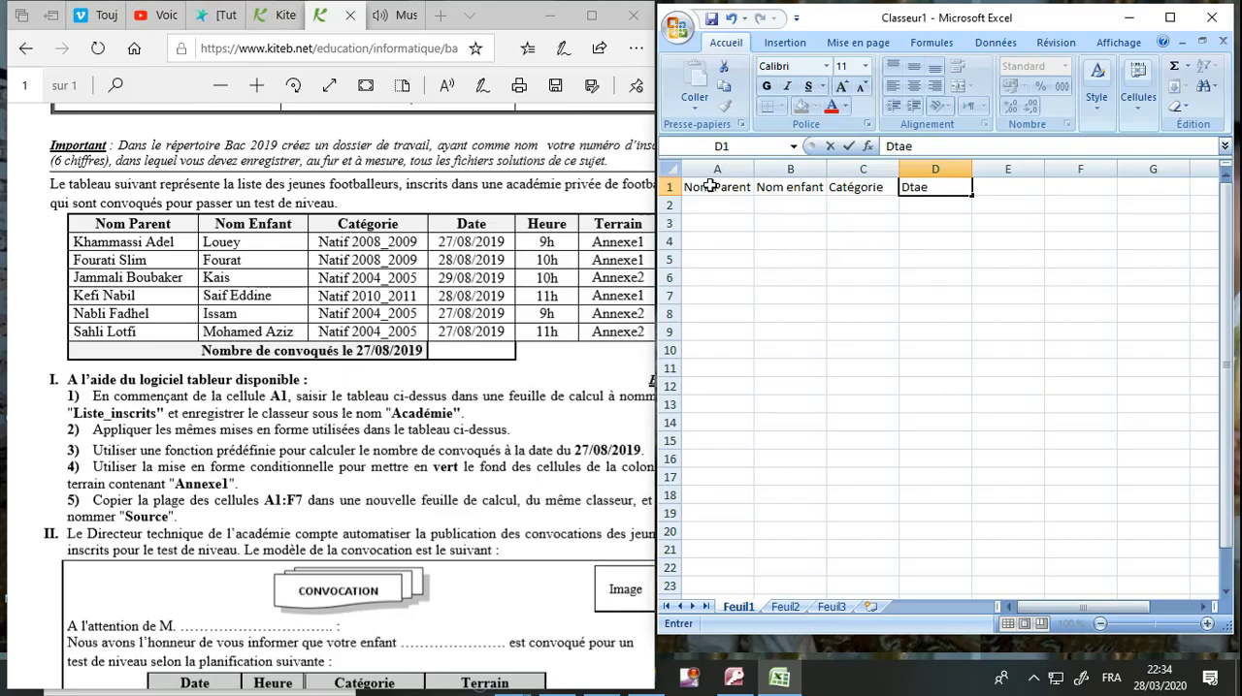
{"action": "key", "text": "Tab"}
{"action": "type", "text": "heur"}
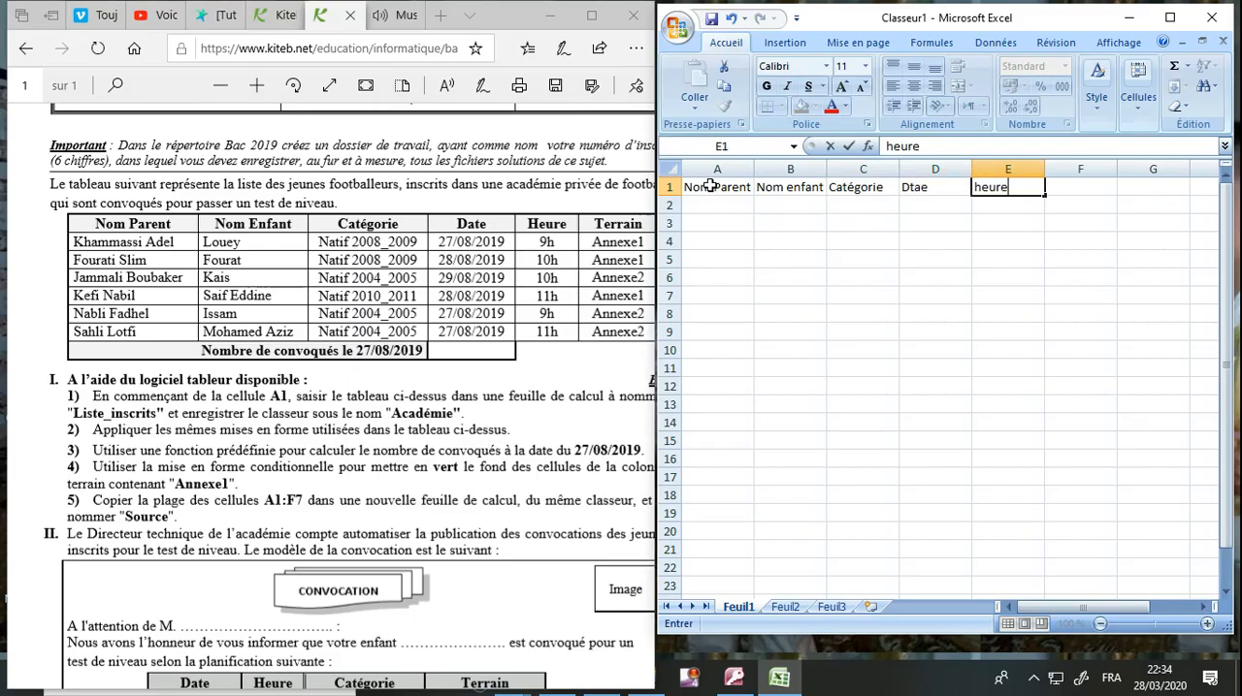
{"action": "type", "text": "e"}
{"action": "key", "text": "Tab"}
{"action": "type", "text": "t"}
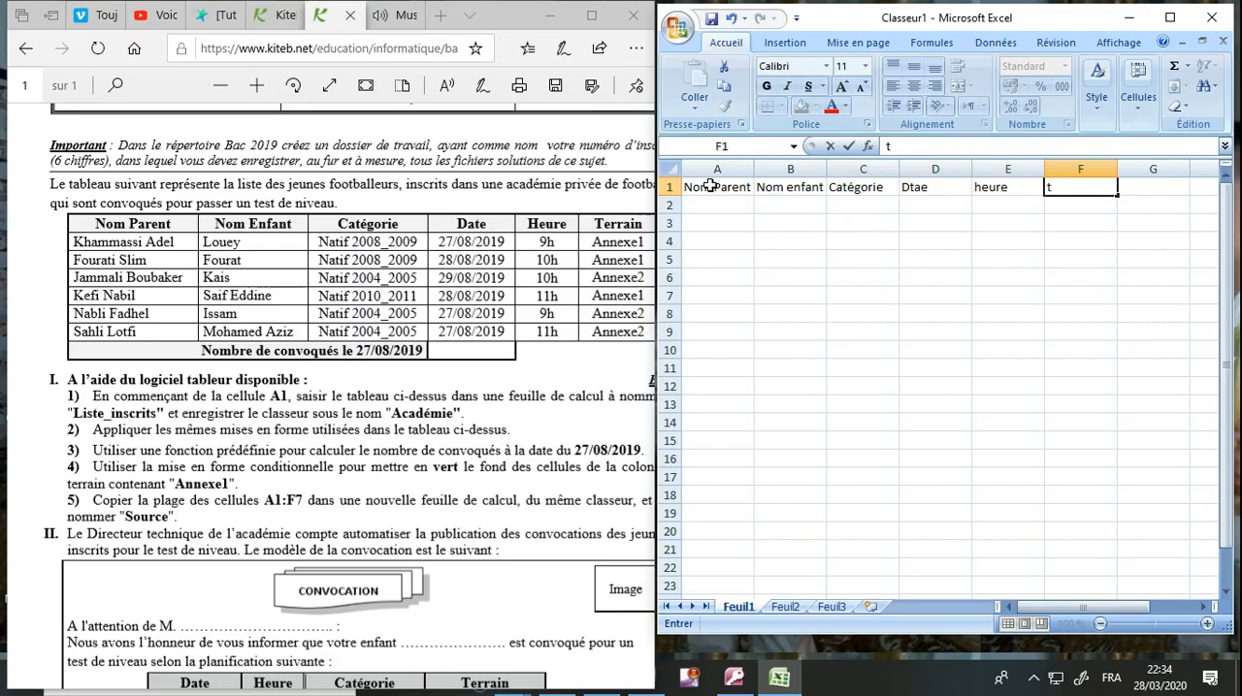
{"action": "type", "text": "terrain"}
Enter a parent's full name in cell A2 under the Nom Parent heading.
{"action": "left_click", "coordinate": [720, 206]}
{"action": "type", "text": "Fou"}
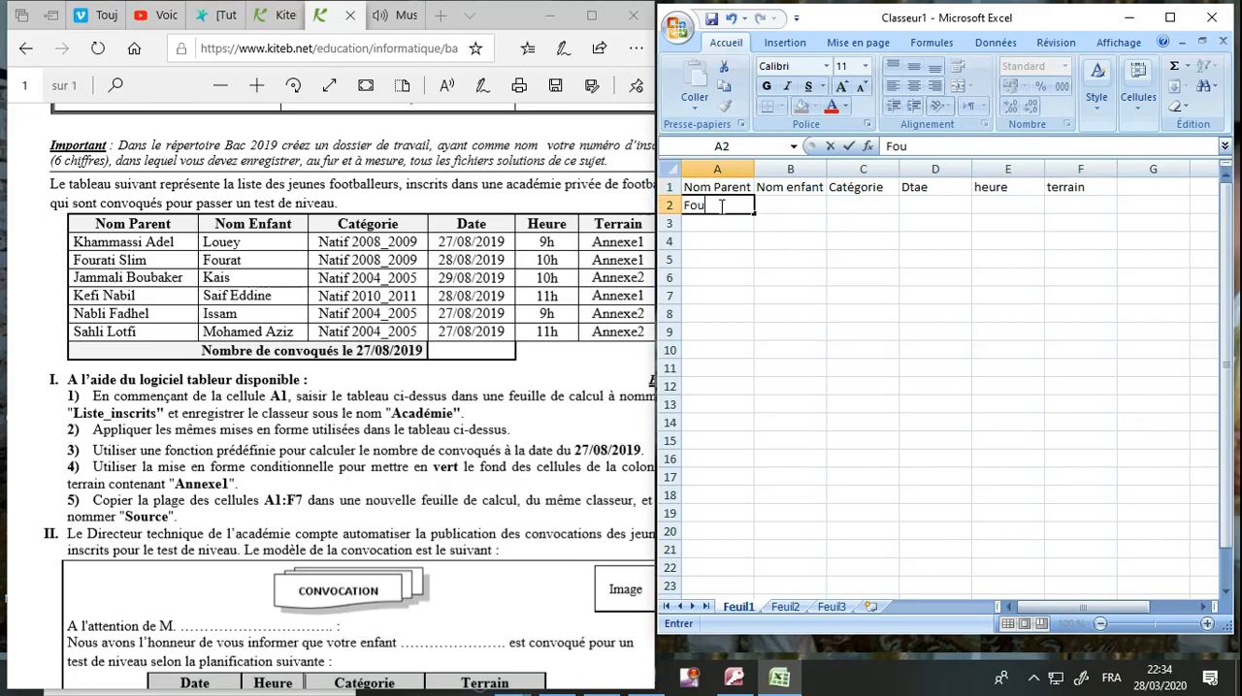
{"action": "type", "text": "rati Adel"}
{"action": "key", "text": "Return"}
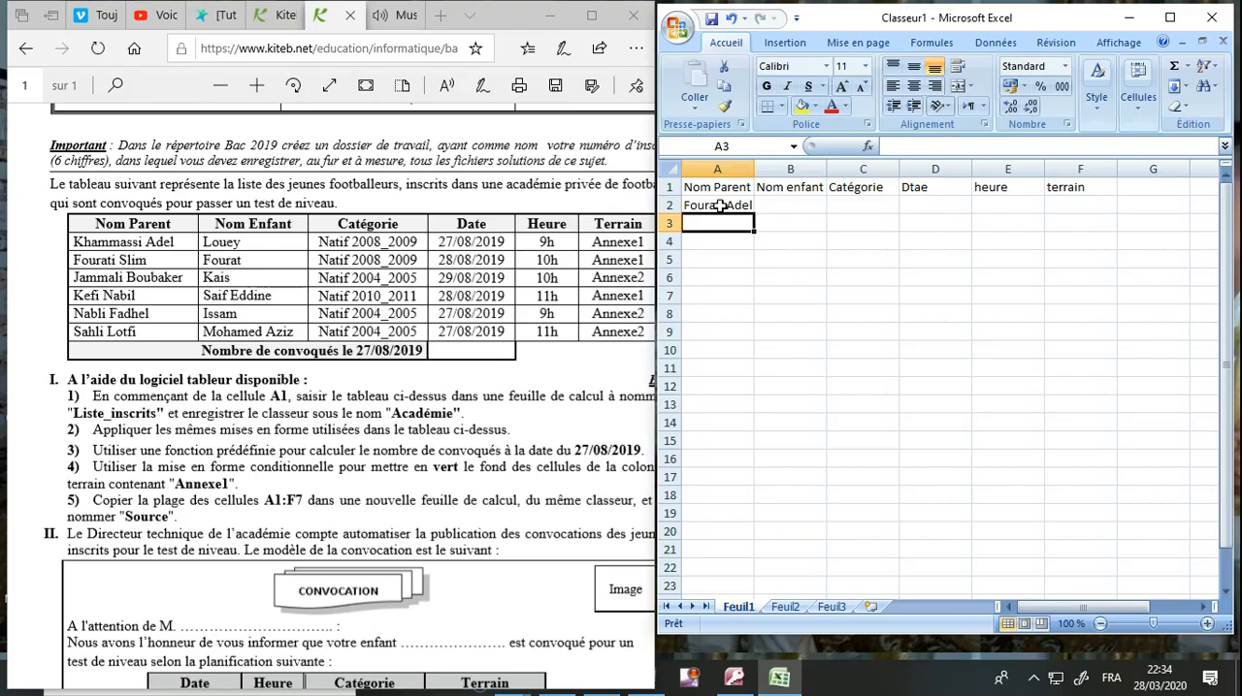
Correct the surname in cell A2 to match the first parent listed in the exam table.
{"action": "left_click", "coordinate": [725, 206]}
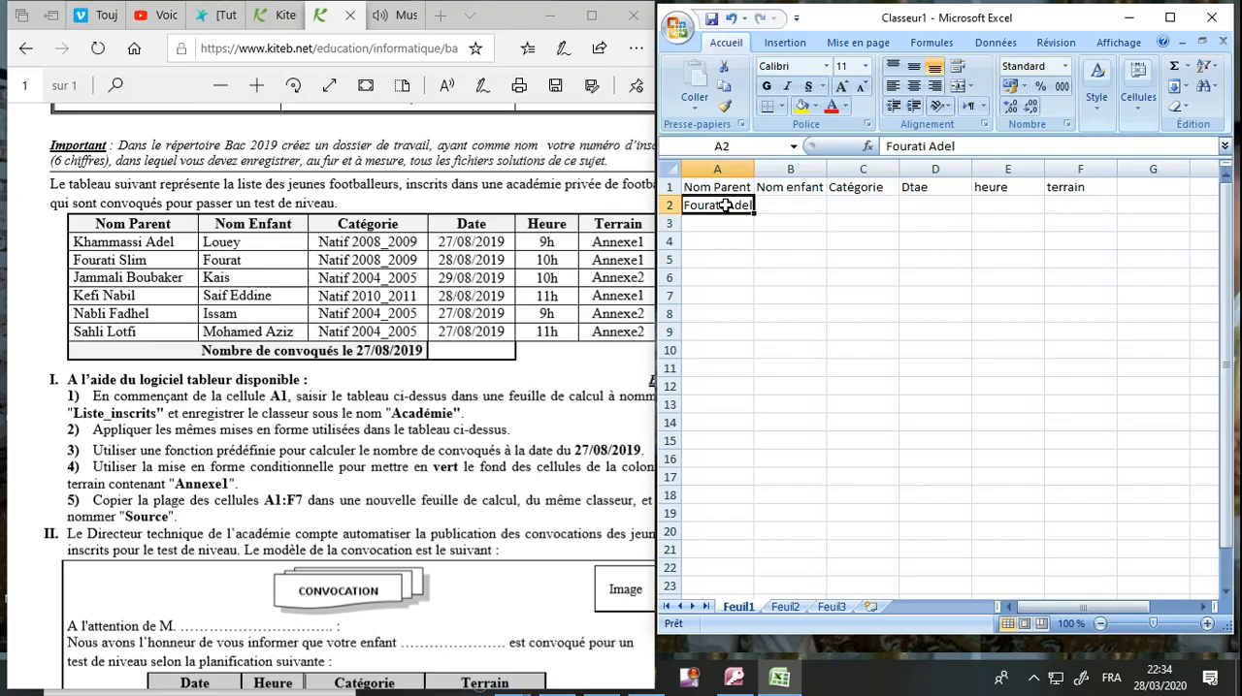
{"action": "double_click", "coordinate": [726, 206]}
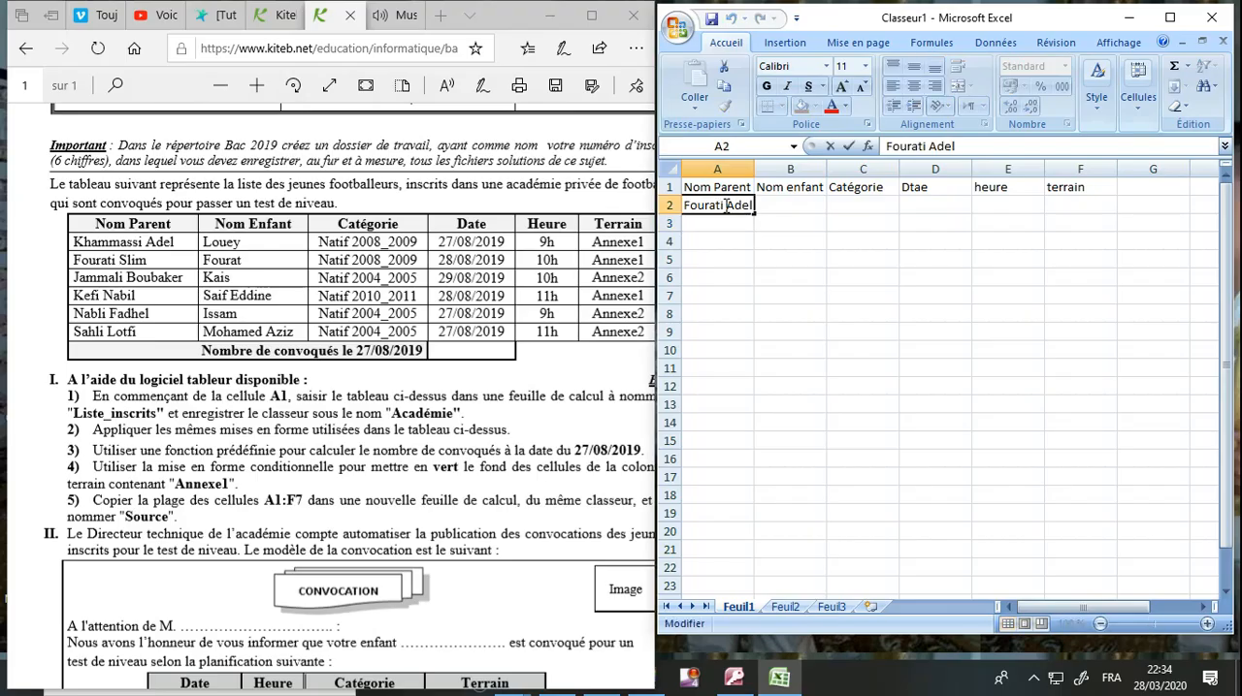
{"action": "left_click_drag", "start_coordinate": [724, 206], "coordinate": [615, 209]}
{"action": "type", "text": "Khamm"}
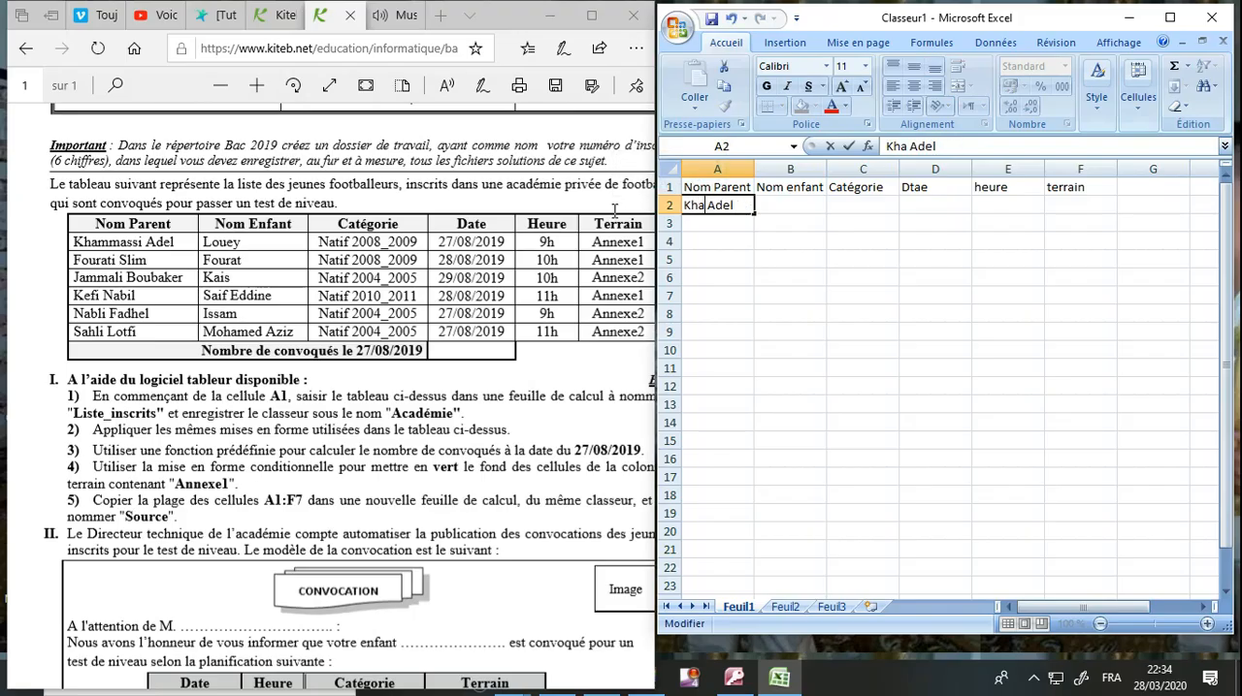
{"action": "type", "text": "asi"}
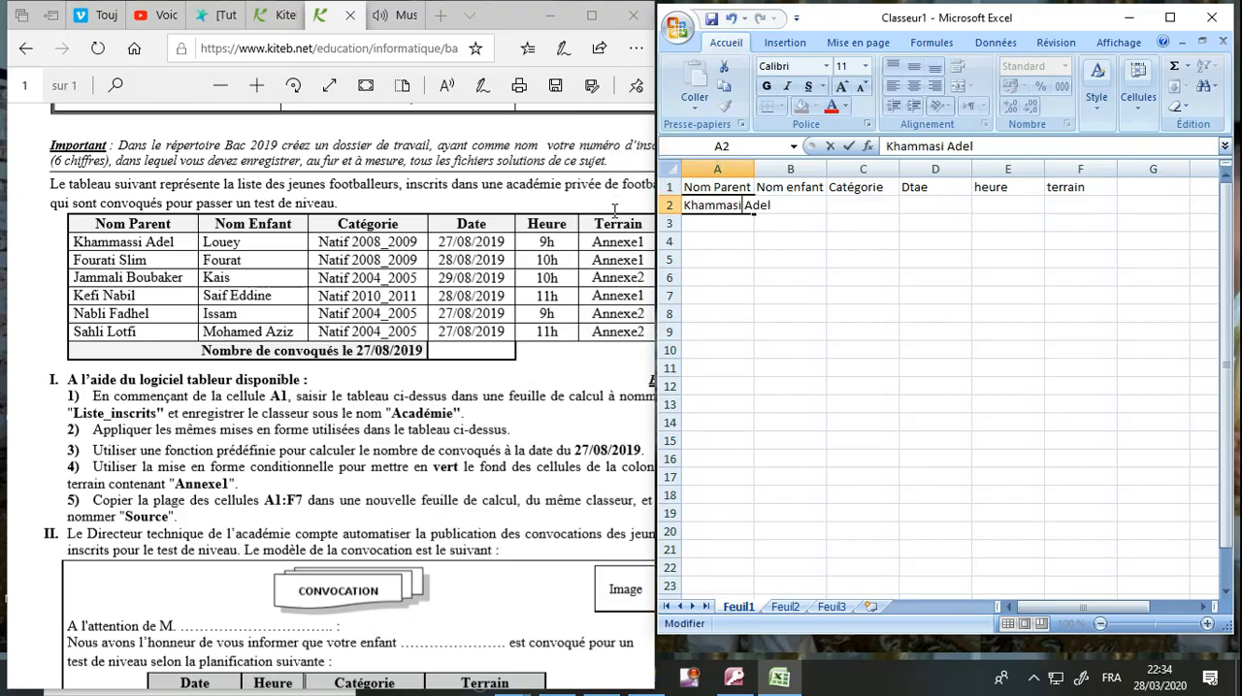
{"action": "type", "text": "s"}
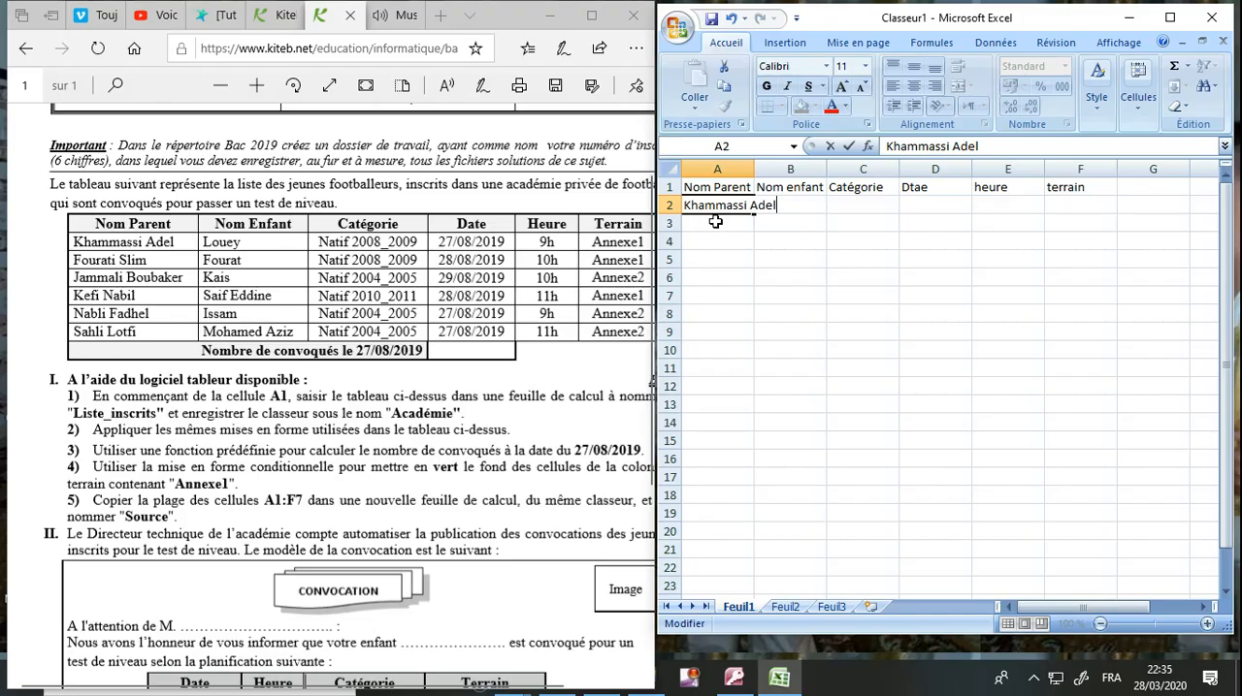
Enter the second and third parents' full names from the exam table in cells A3 and A4.
{"action": "left_click", "coordinate": [715, 222]}
{"action": "type", "text": "Fourati"}
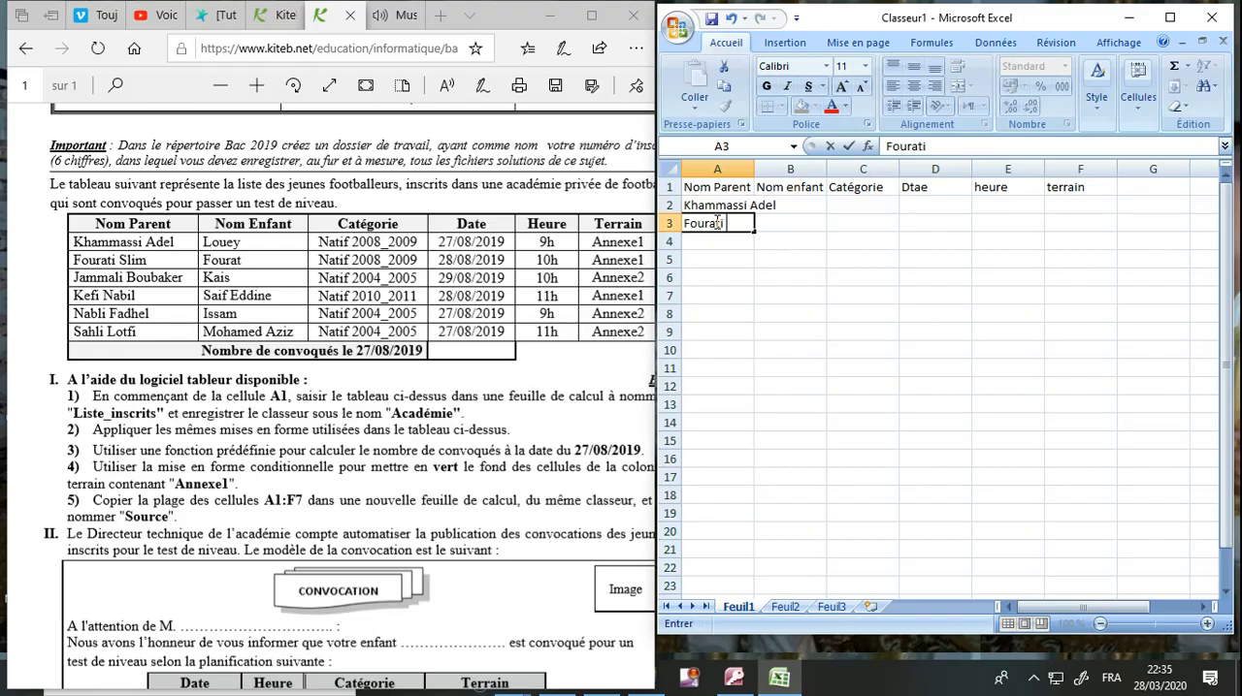
{"action": "type", "text": " slim"}
{"action": "left_click", "coordinate": [716, 239]}
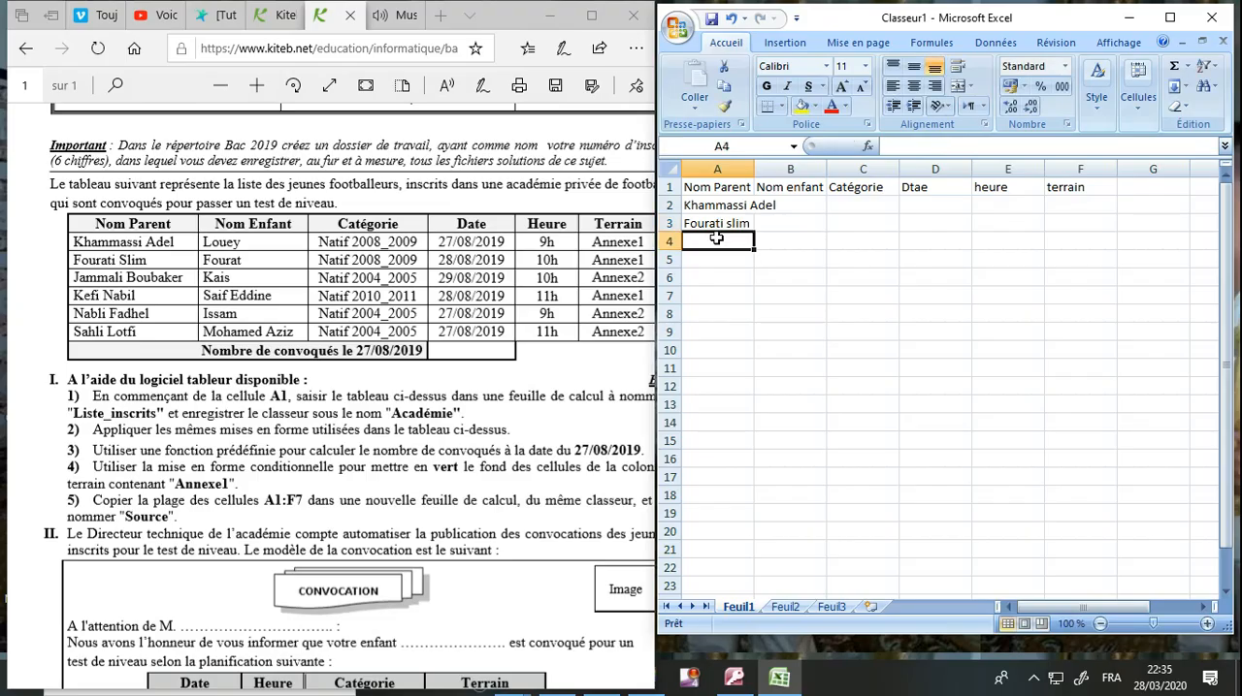
{"action": "type", "text": "Jammali Boubaker"}
Enter the last three parents' full names in cells A5 to A7 and widen column A to fit them.
{"action": "left_click", "coordinate": [715, 260]}
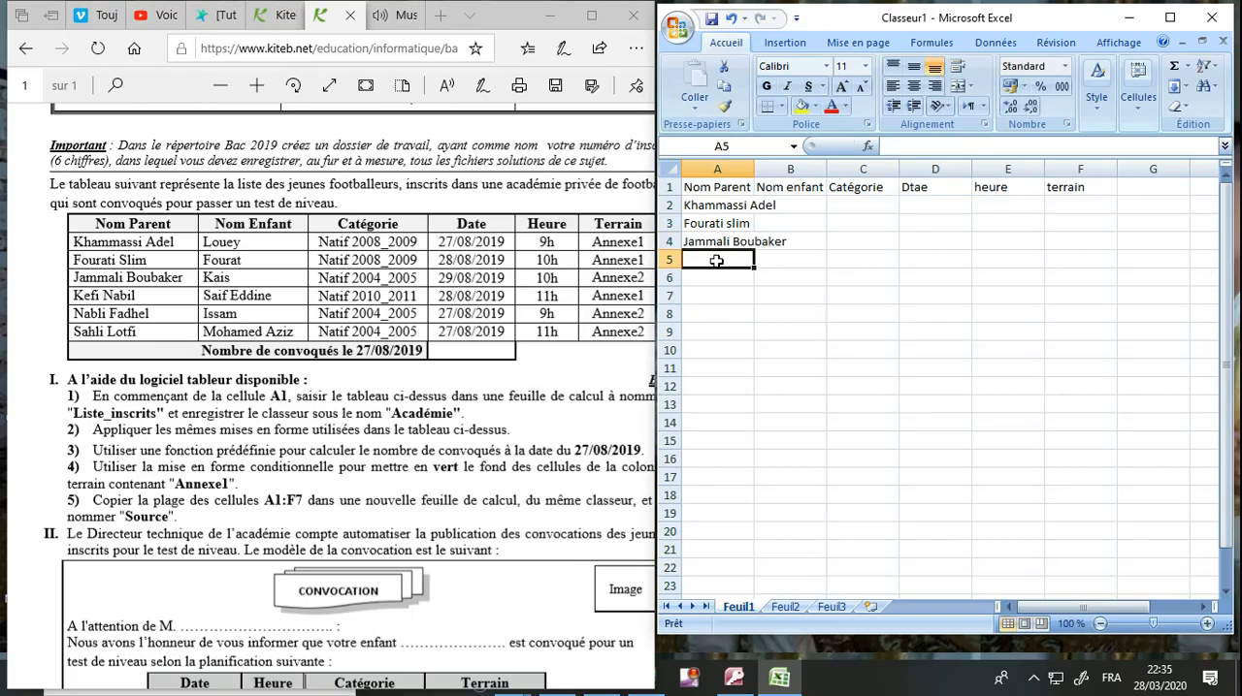
{"action": "type", "text": "Kefi "}
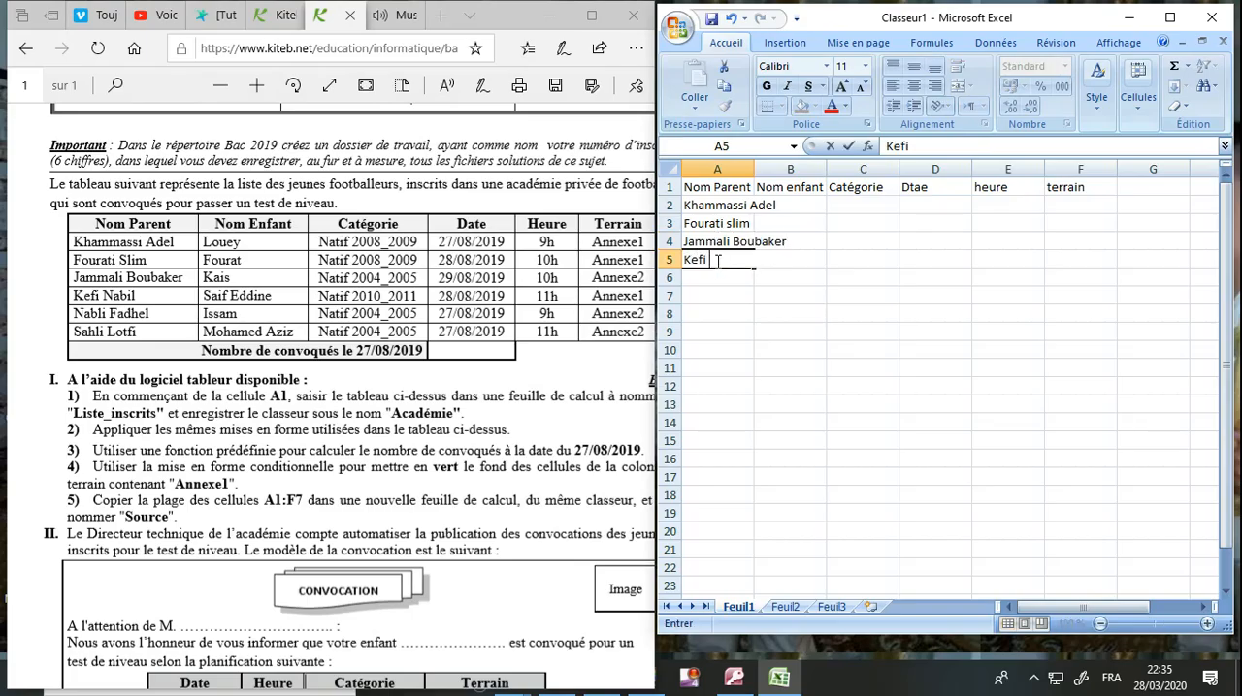
{"action": "type", "text": "Nabil"}
{"action": "left_click", "coordinate": [717, 280]}
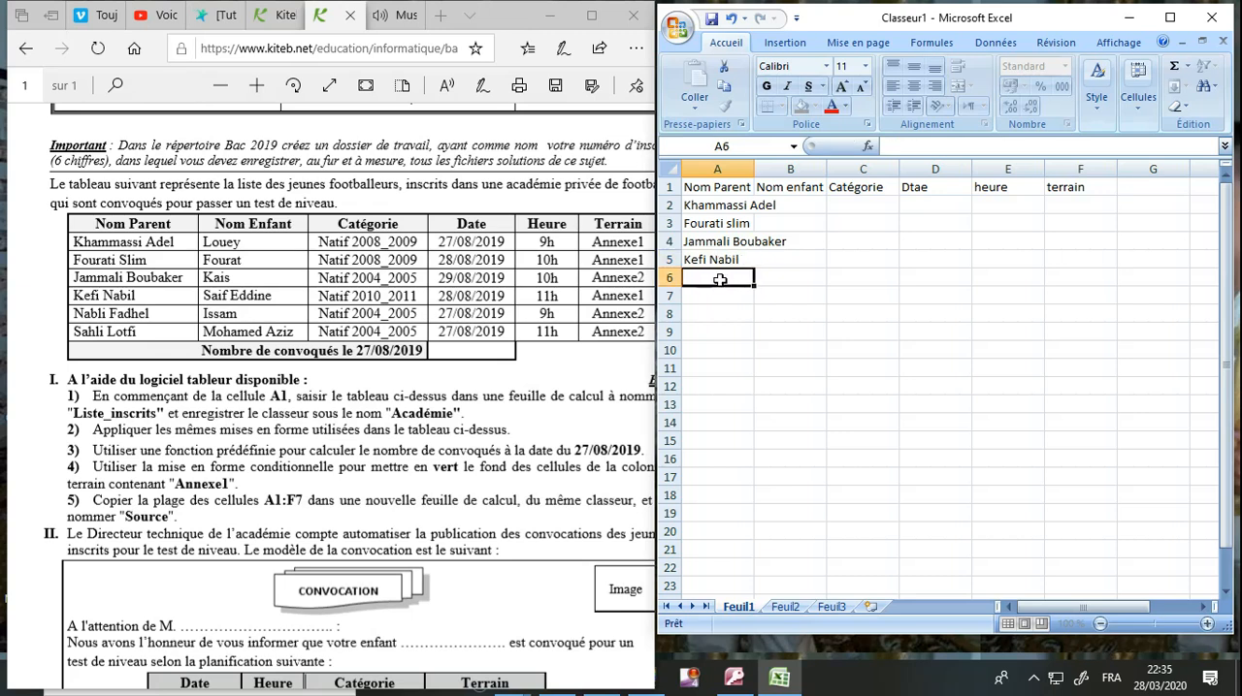
{"action": "type", "text": "Nabli"}
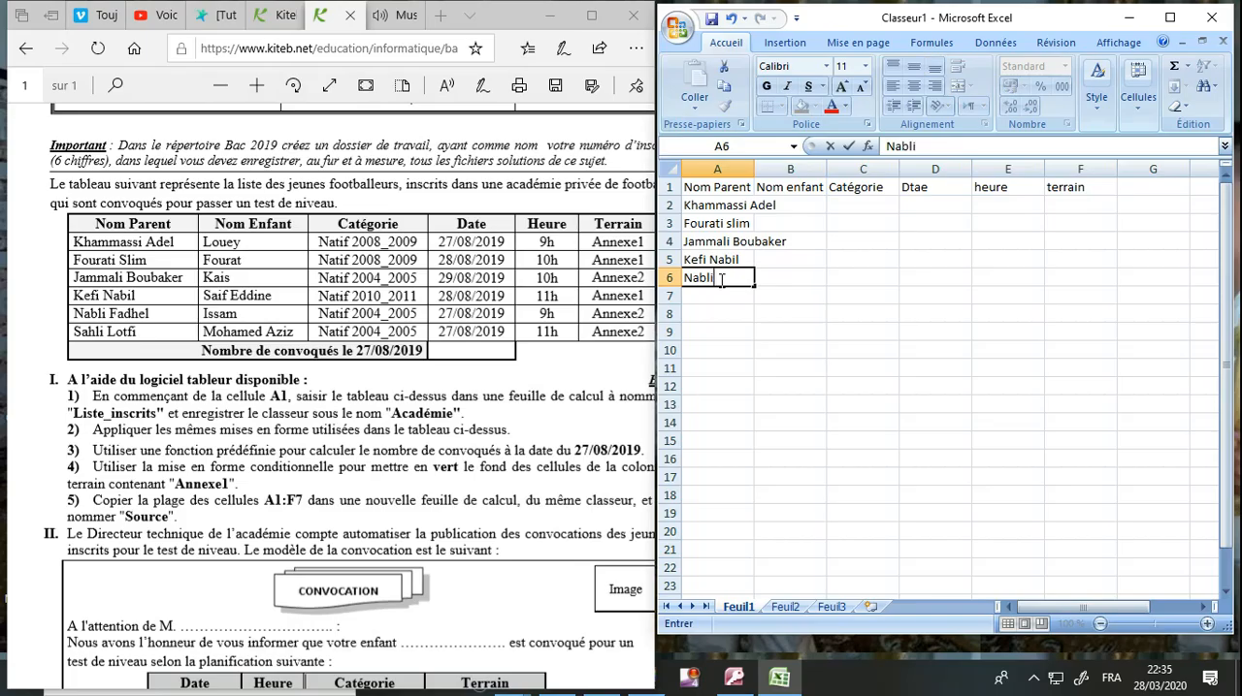
{"action": "type", "text": " Fadhel"}
{"action": "key", "text": "Return"}
{"action": "type", "text": "S"}
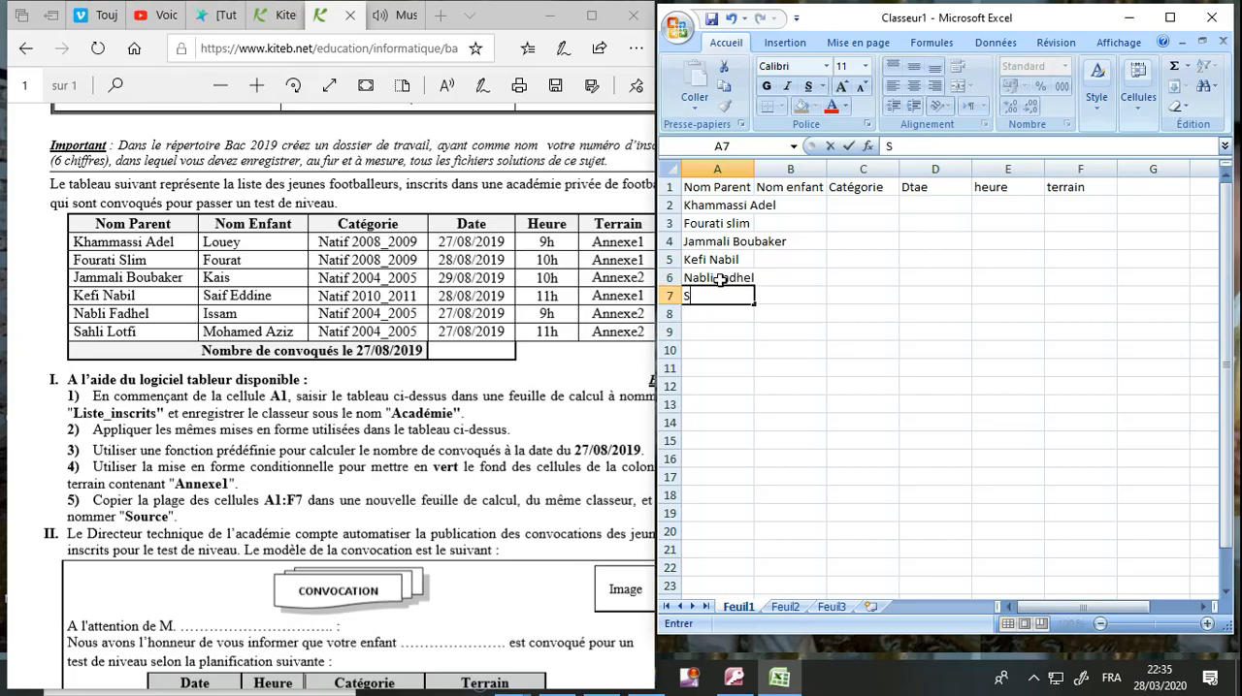
{"action": "type", "text": "ahli Lotfi"}
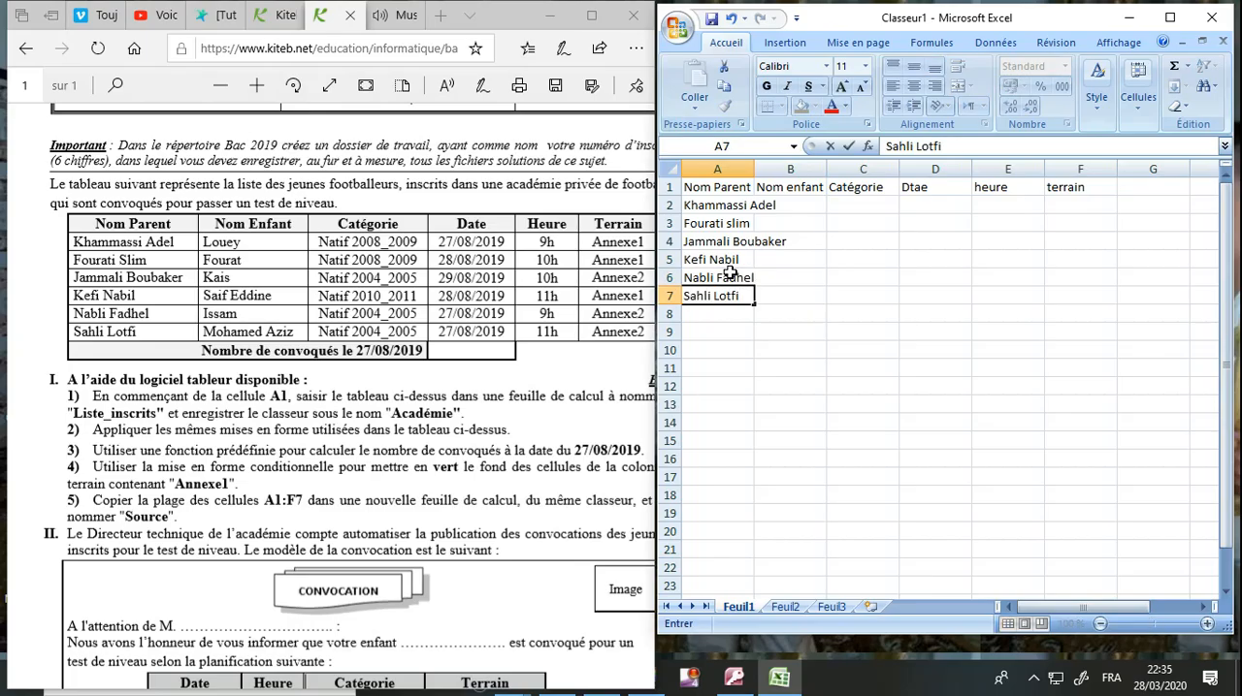
{"action": "left_click_drag", "start_coordinate": [754, 168], "coordinate": [795, 172]}
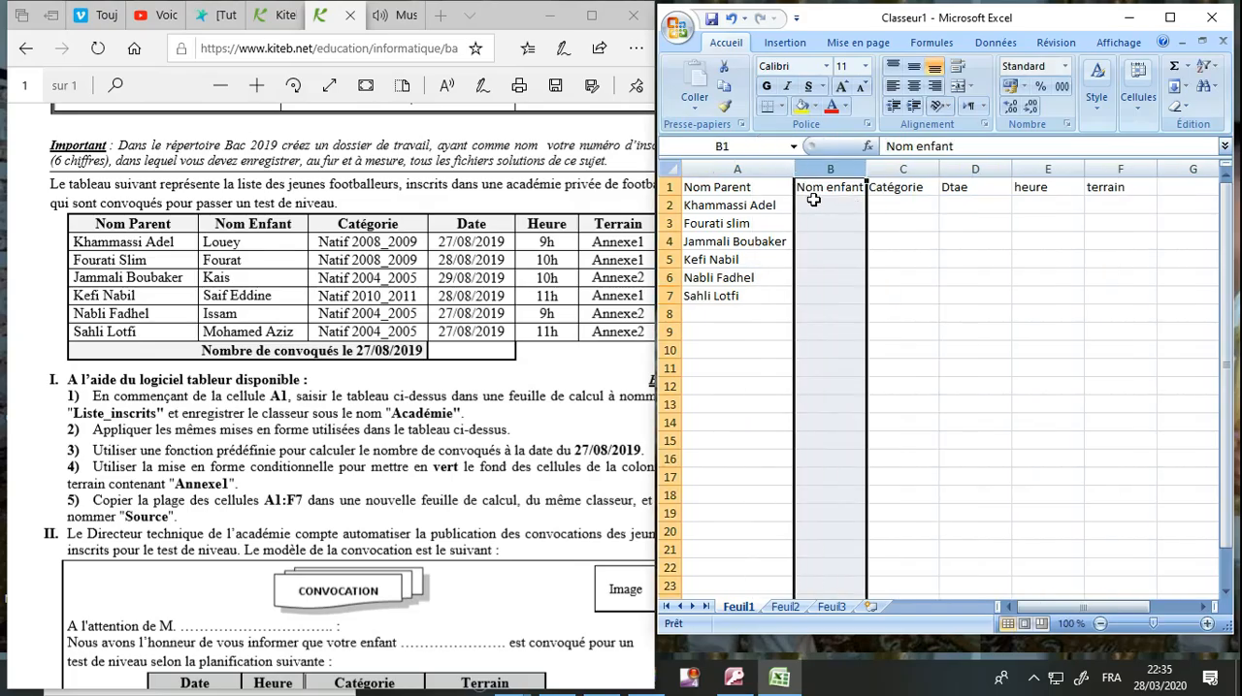
Enter the first three children's names from the exam table in cells B2 to B4.
{"action": "left_click", "coordinate": [814, 206]}
{"action": "type", "text": "Louey"}
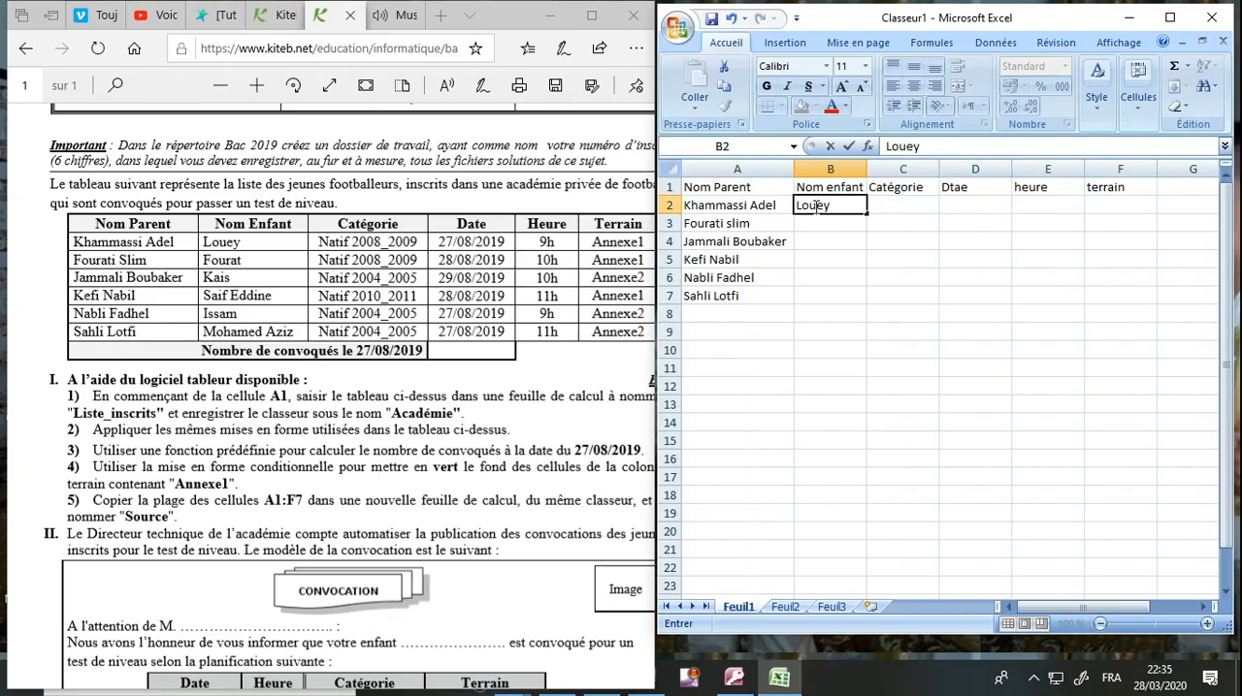
{"action": "key", "text": "Return"}
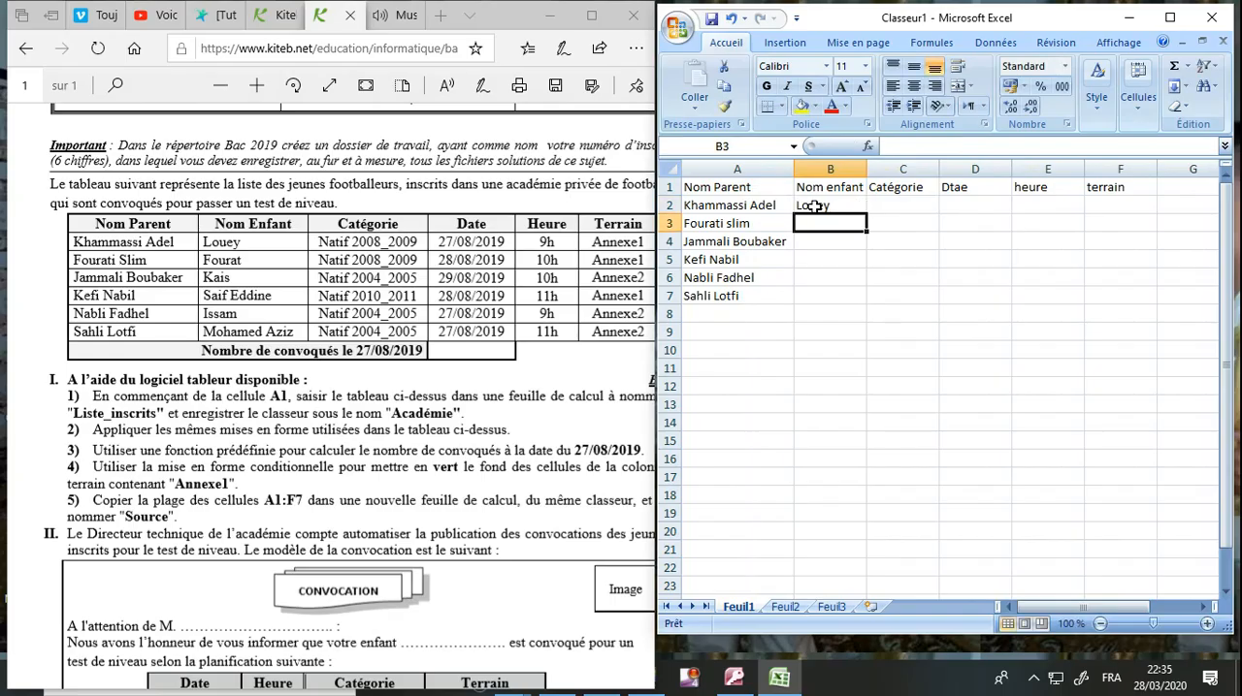
{"action": "type", "text": "Fourat"}
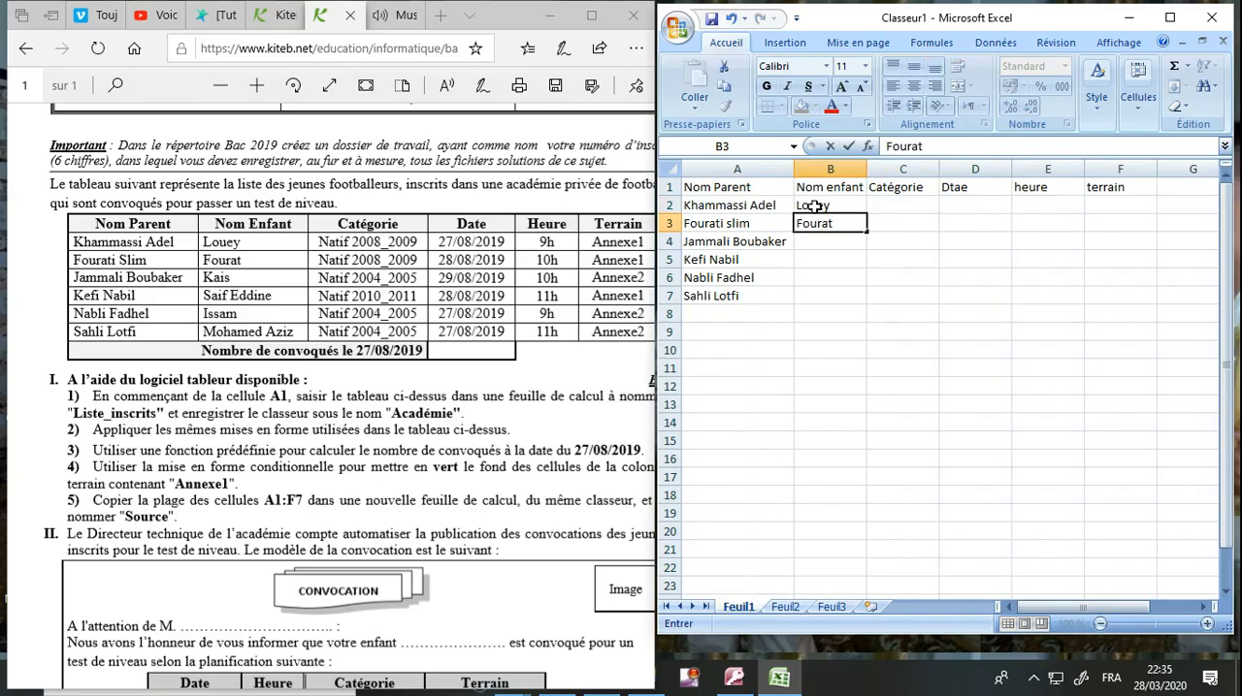
{"action": "key", "text": "Return"}
{"action": "type", "text": "Kais"}
{"action": "key", "text": "Return"}
Enter the remaining three children's names from the exam table in cells B5 to B7.
{"action": "type", "text": "Sa"}
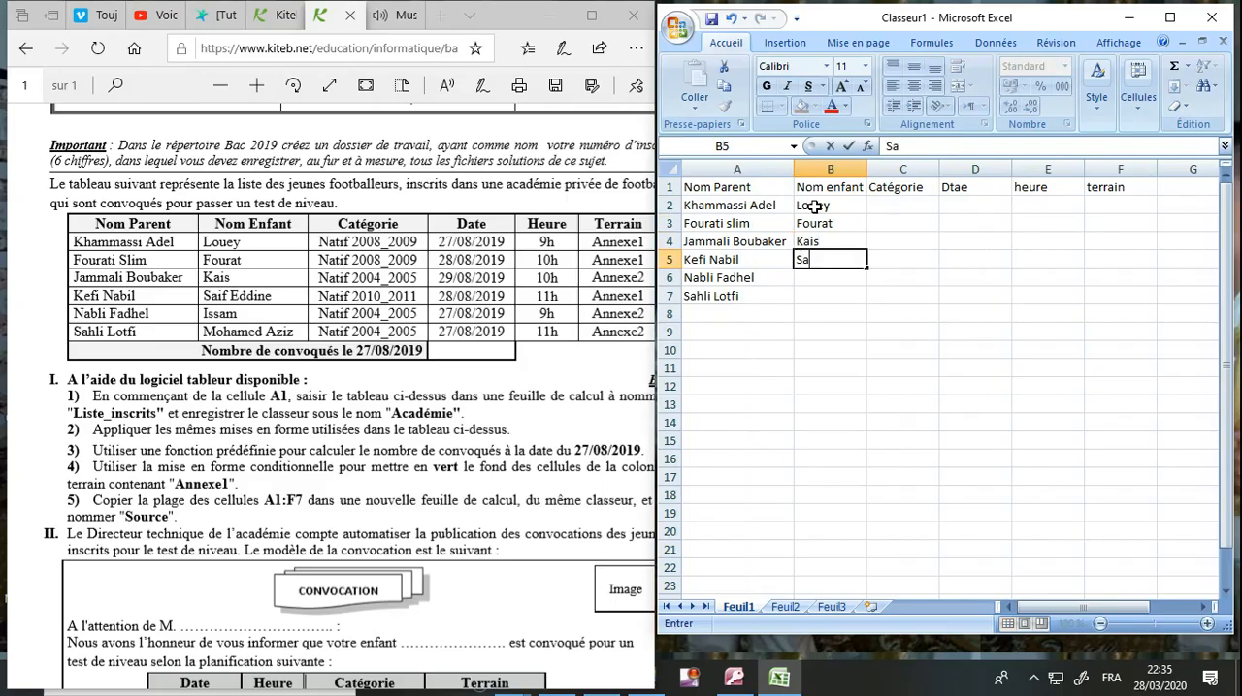
{"action": "type", "text": "ifEddine"}
{"action": "key", "text": "Return"}
{"action": "type", "text": "Issam"}
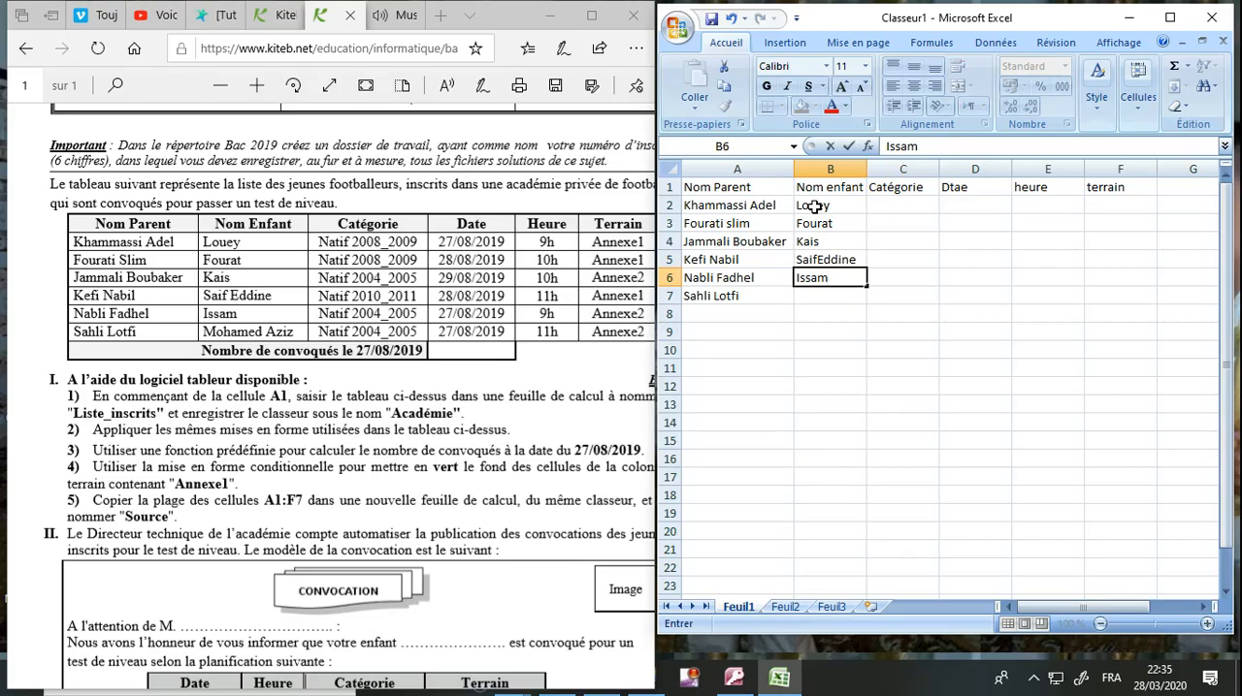
{"action": "key", "text": "Return"}
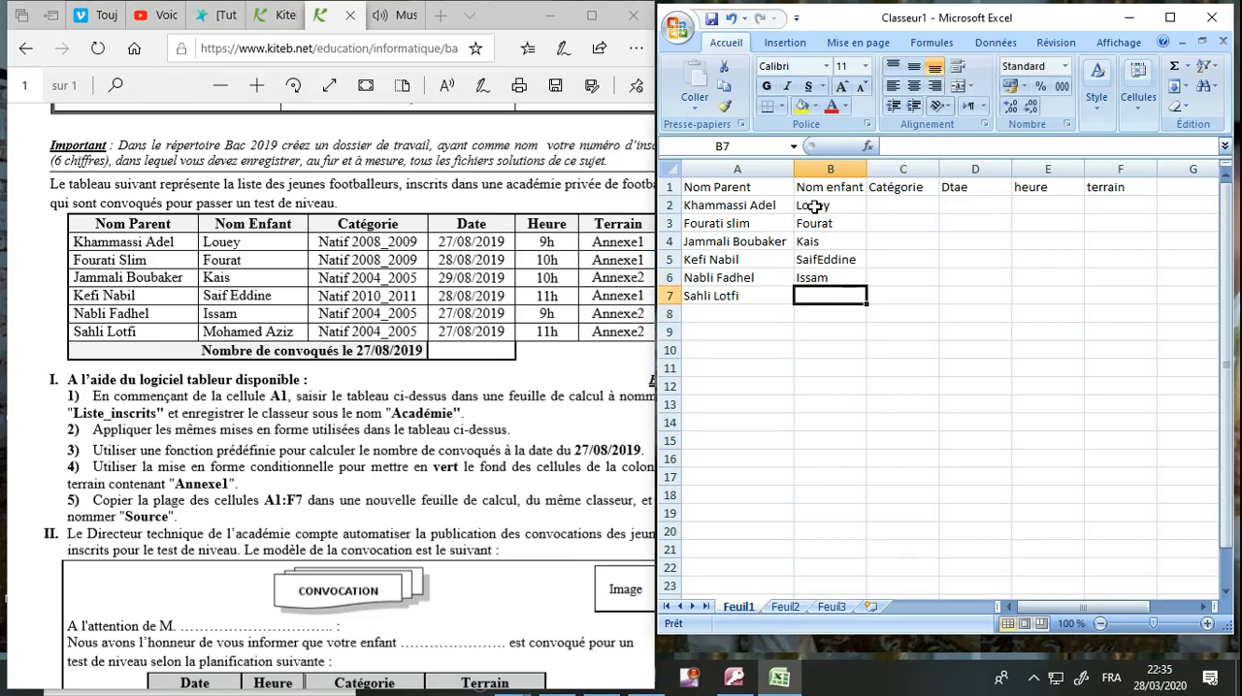
{"action": "type", "text": "Mohame"}
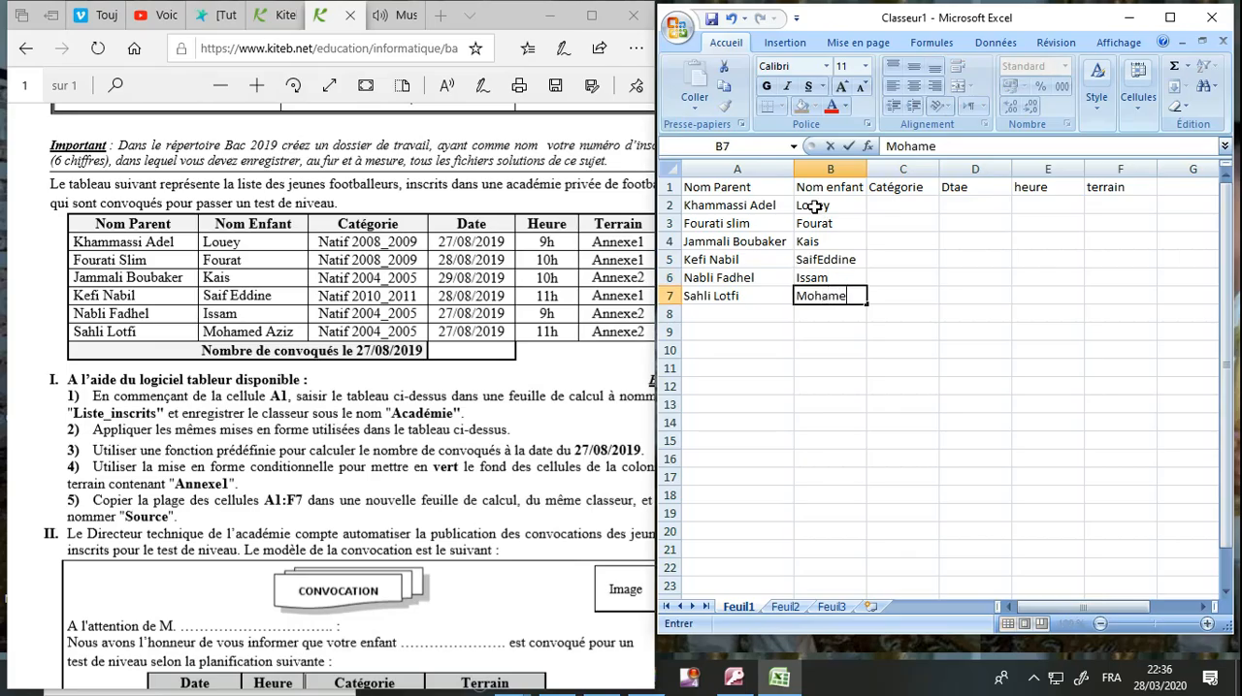
{"action": "type", "text": "d Aziz"}
Enter the category Natif 2008_2009 in cells C2 and C3.
{"action": "left_click", "coordinate": [877, 205]}
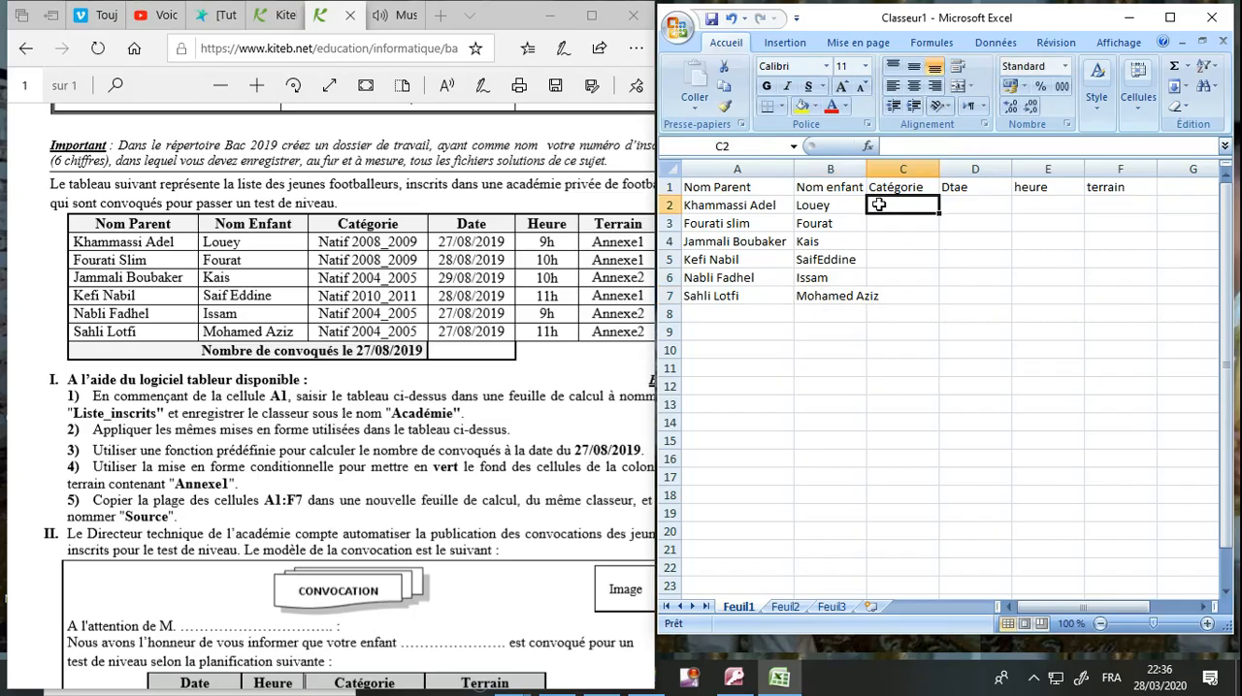
{"action": "type", "text": "Natif"}
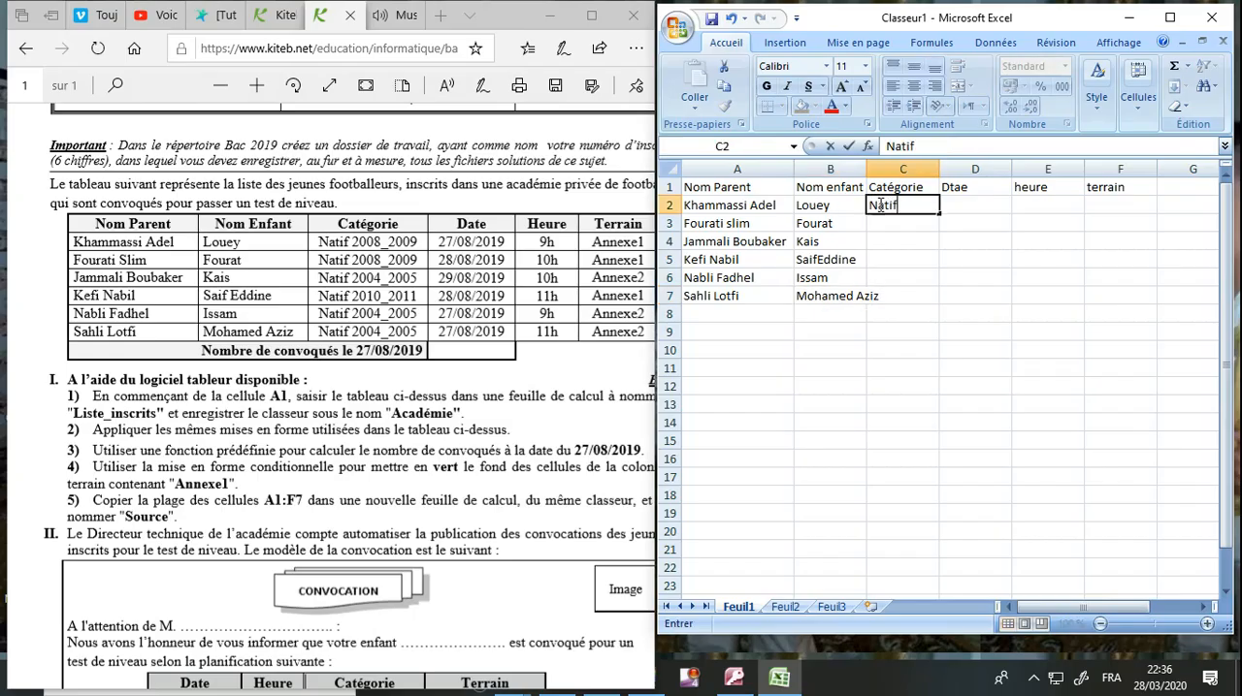
{"action": "type", "text": " 2008_2009"}
{"action": "key", "text": "Return"}
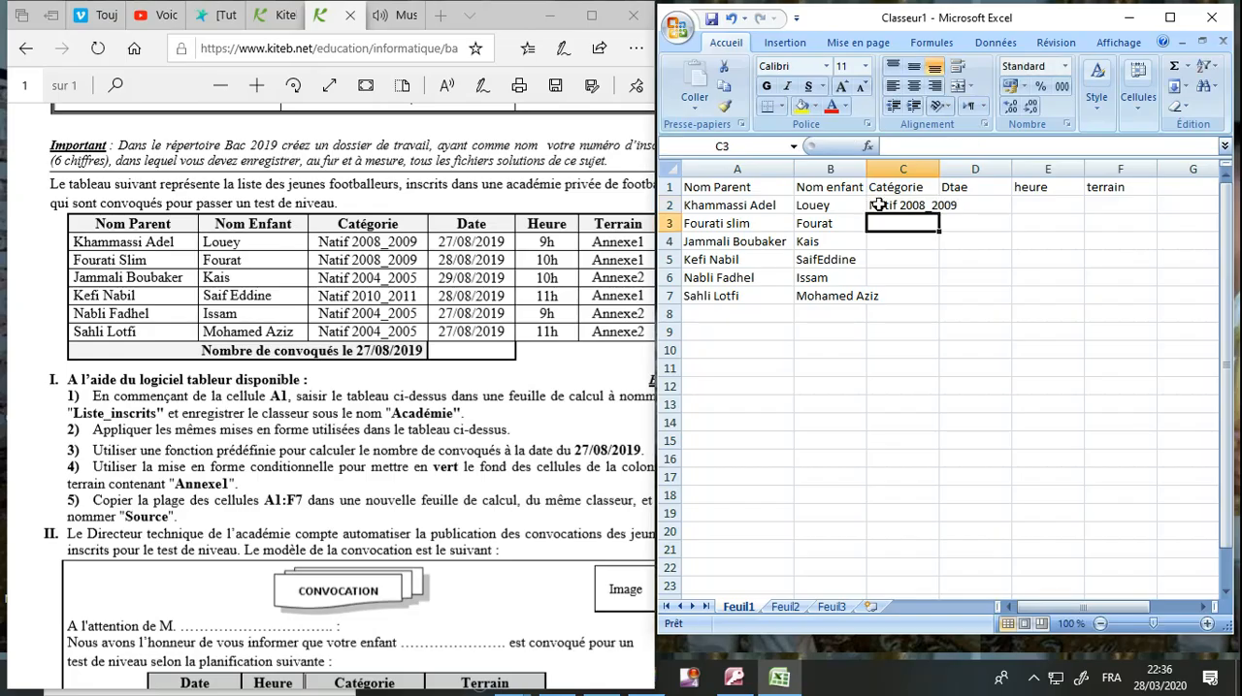
{"action": "type", "text": "Natif 2008_2009"}
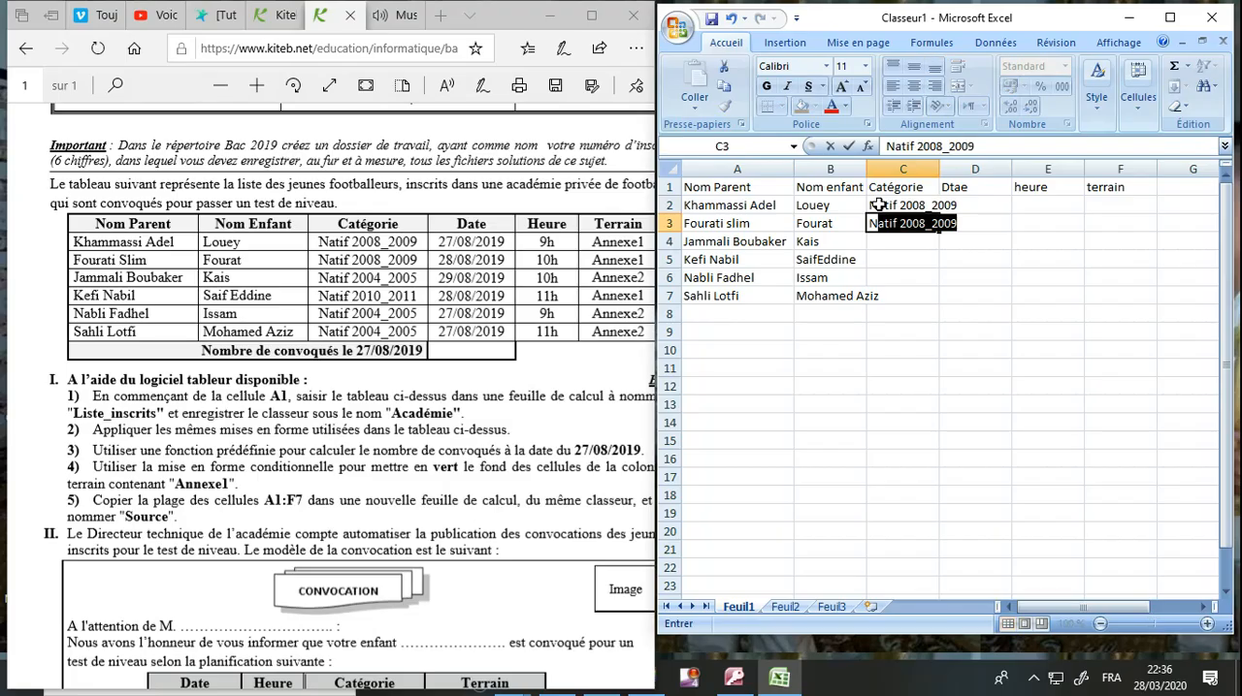
{"action": "key", "text": "Return"}
Enter the category Natif 2004_2005 in cell C4.
{"action": "type", "text": "Natif 2008_2009"}
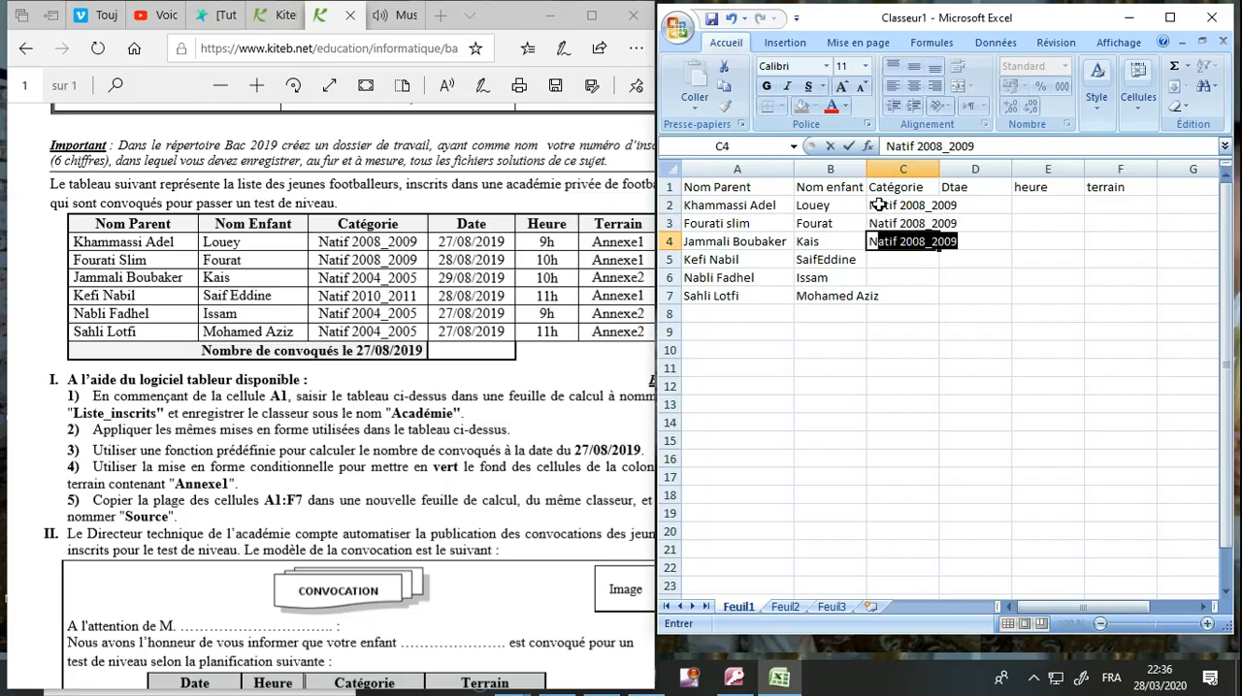
{"action": "key", "text": "Tab"}
{"action": "key", "text": "Tab"}
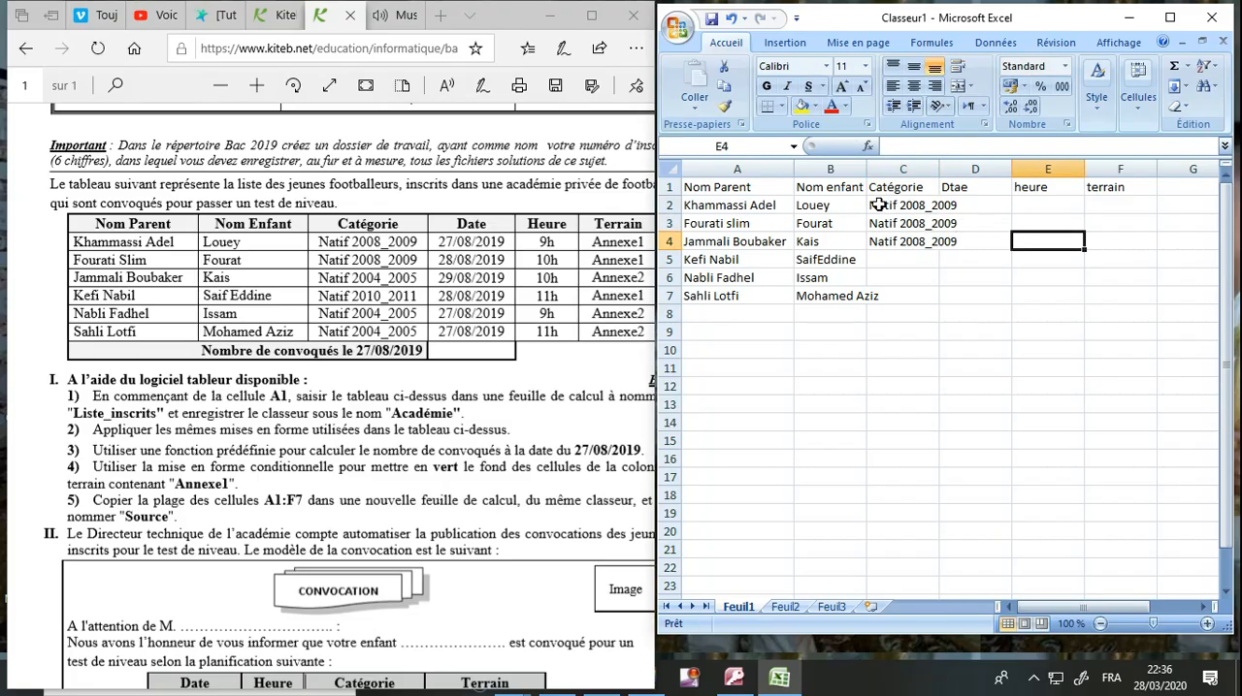
{"action": "double_click", "coordinate": [923, 242]}
{"action": "key", "text": "BackSpace"}
{"action": "type", "text": "4"}
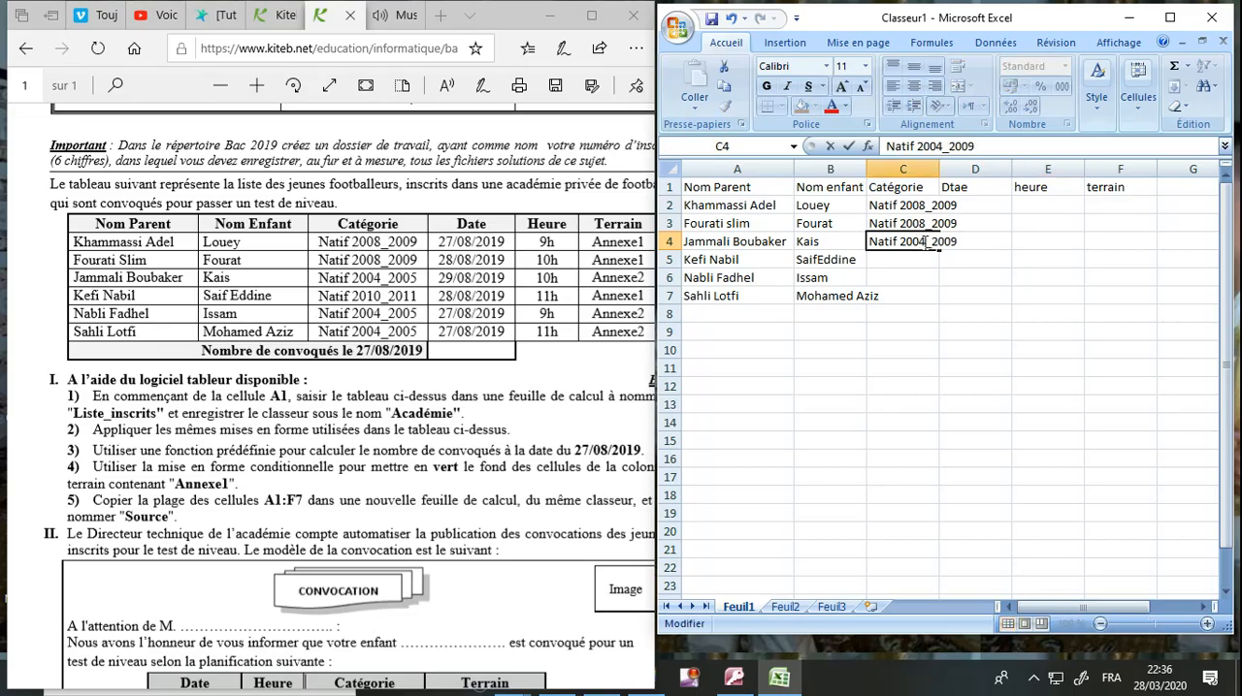
{"action": "key", "text": "BackSpace"}
{"action": "type", "text": "5"}
Enter the category Natif 2010_2011 in cell C5.
{"action": "left_click", "coordinate": [920, 259]}
{"action": "type", "text": "N"}
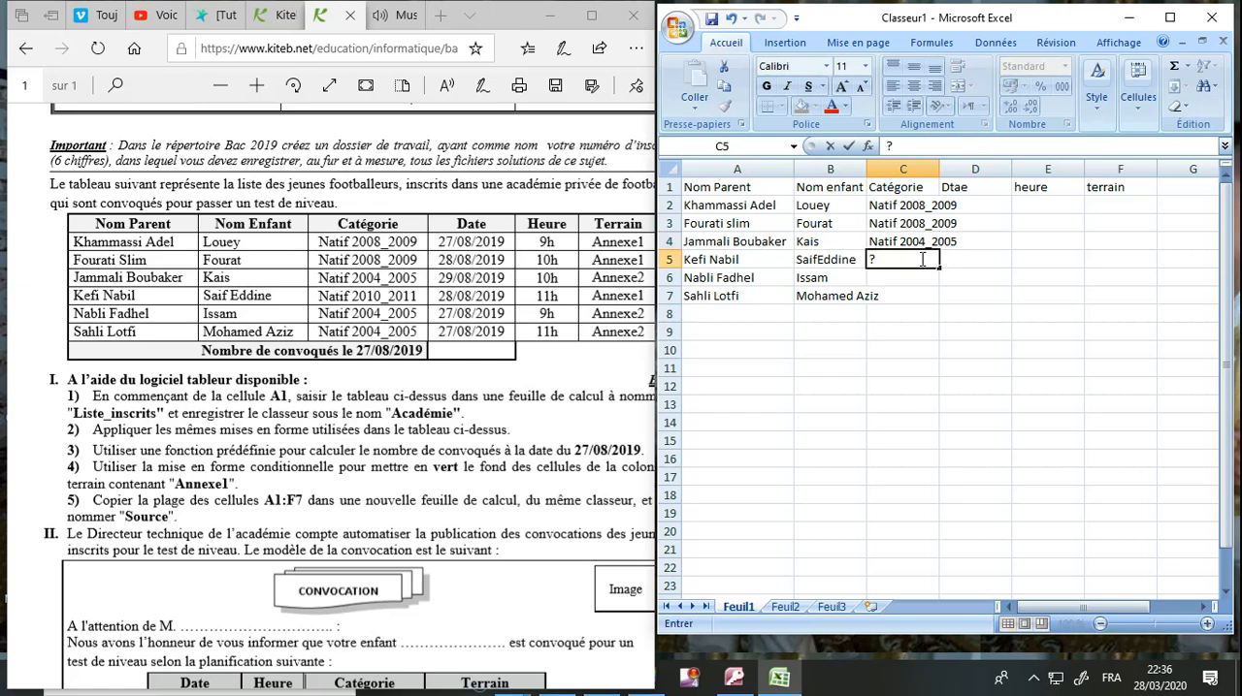
{"action": "type", "text": "atif 2010"}
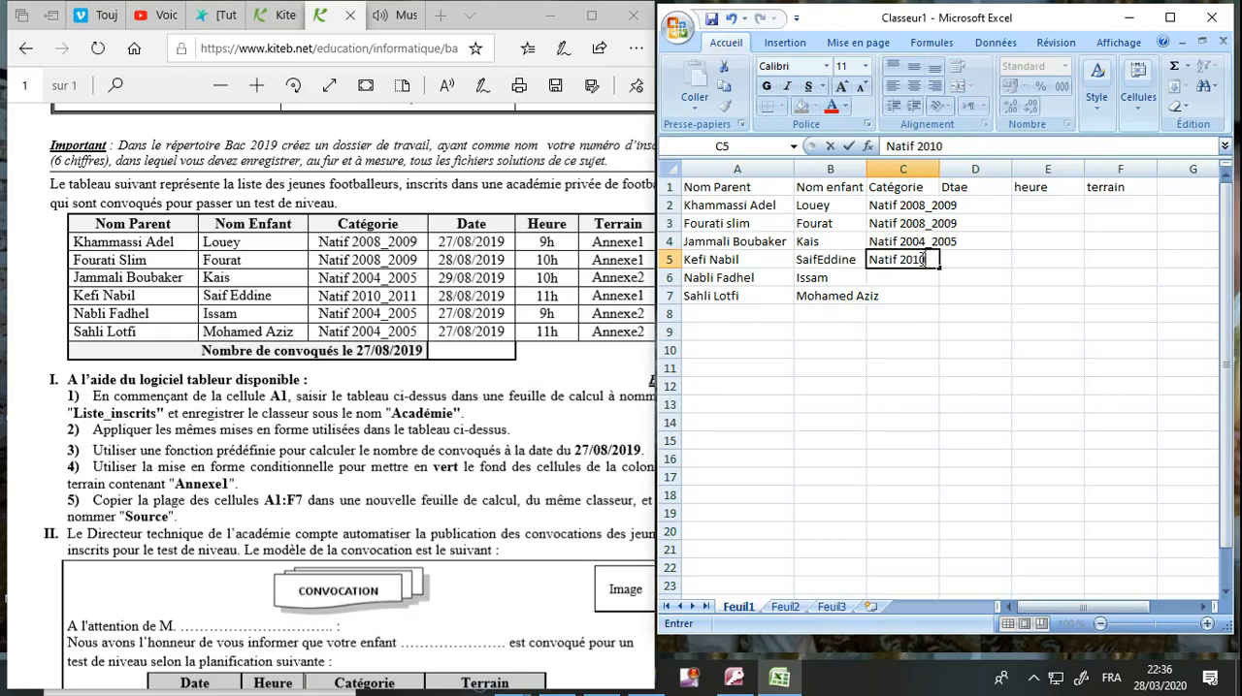
{"action": "type", "text": "_2011"}
Enter Natif 2004_2005 in cell C6 and natif 2004_2005 in cell C7.
{"action": "left_click", "coordinate": [916, 278]}
{"action": "type", "text": "Nat"}
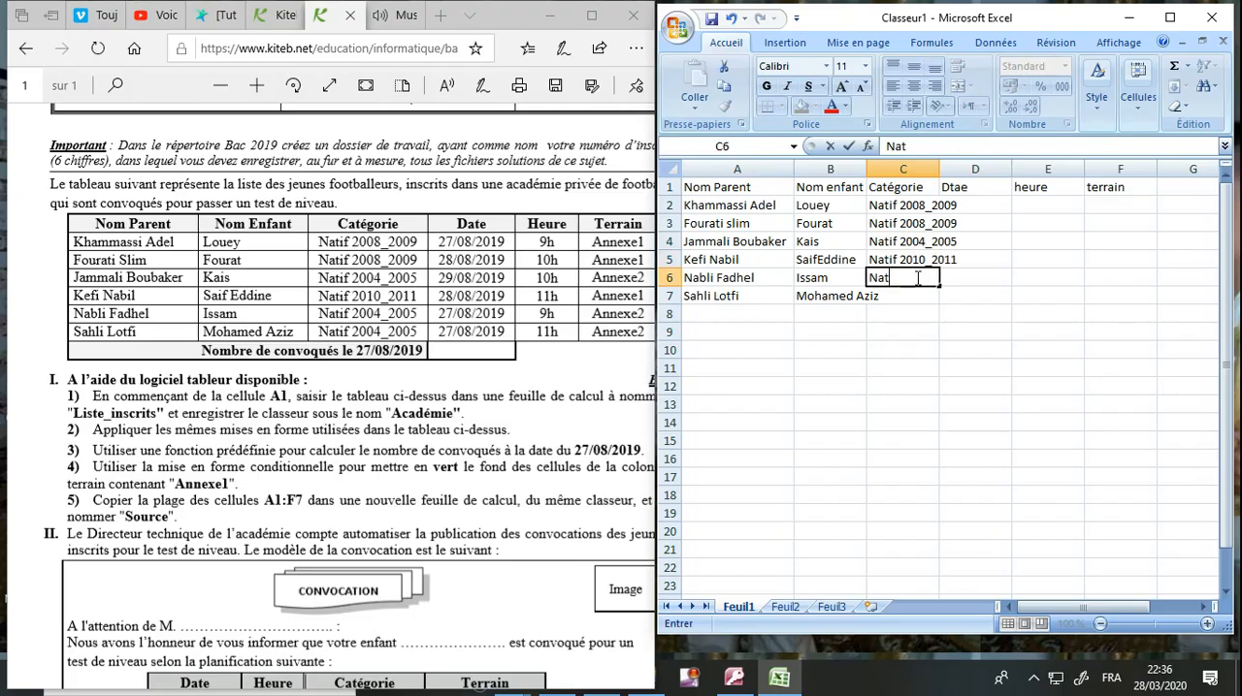
{"action": "type", "text": "if 2004_2005"}
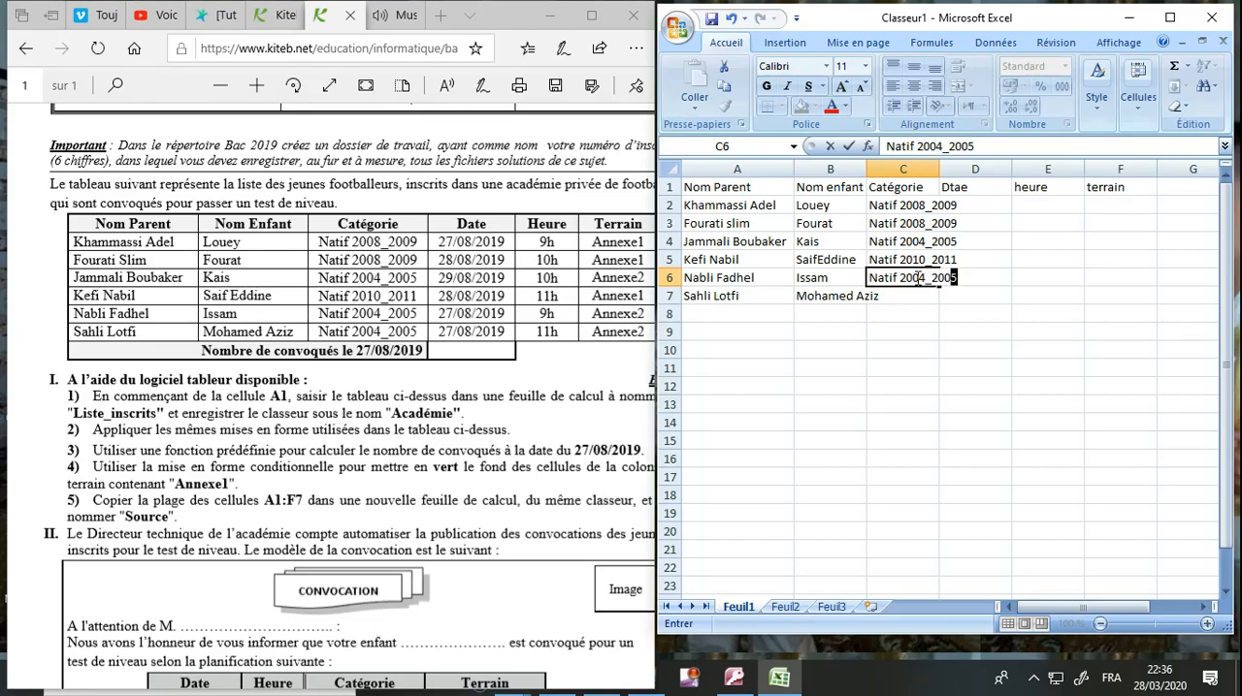
{"action": "left_click", "coordinate": [910, 297]}
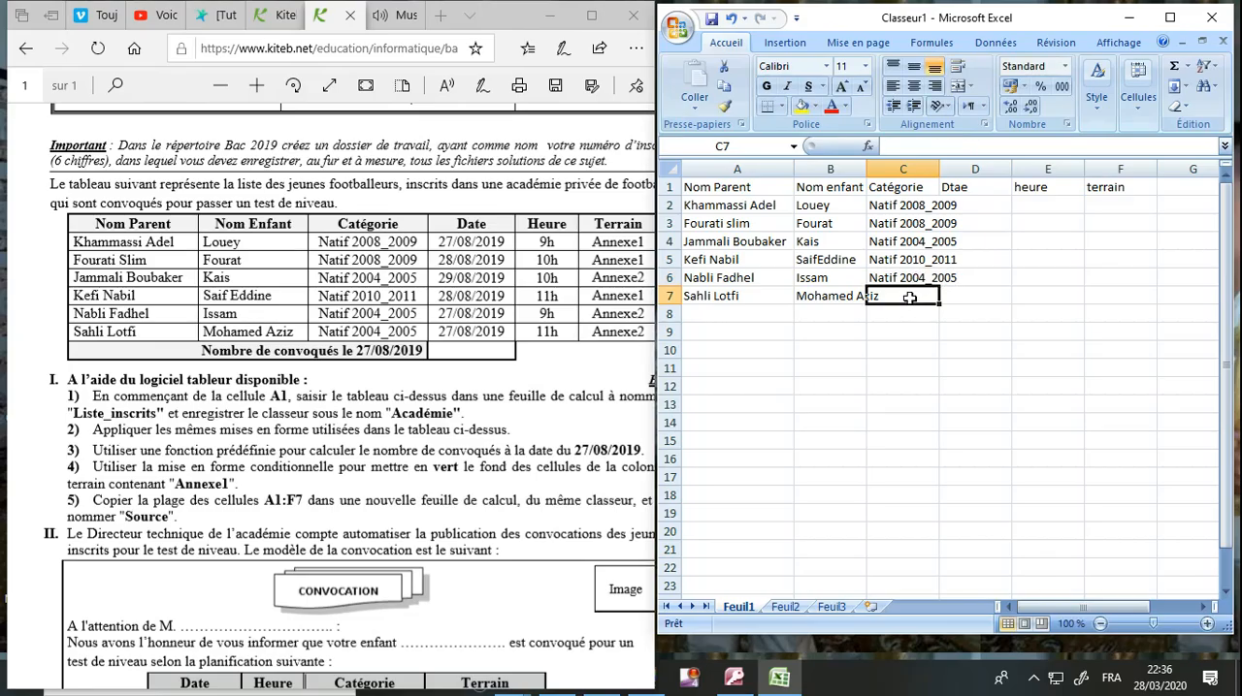
{"action": "type", "text": "natif"}
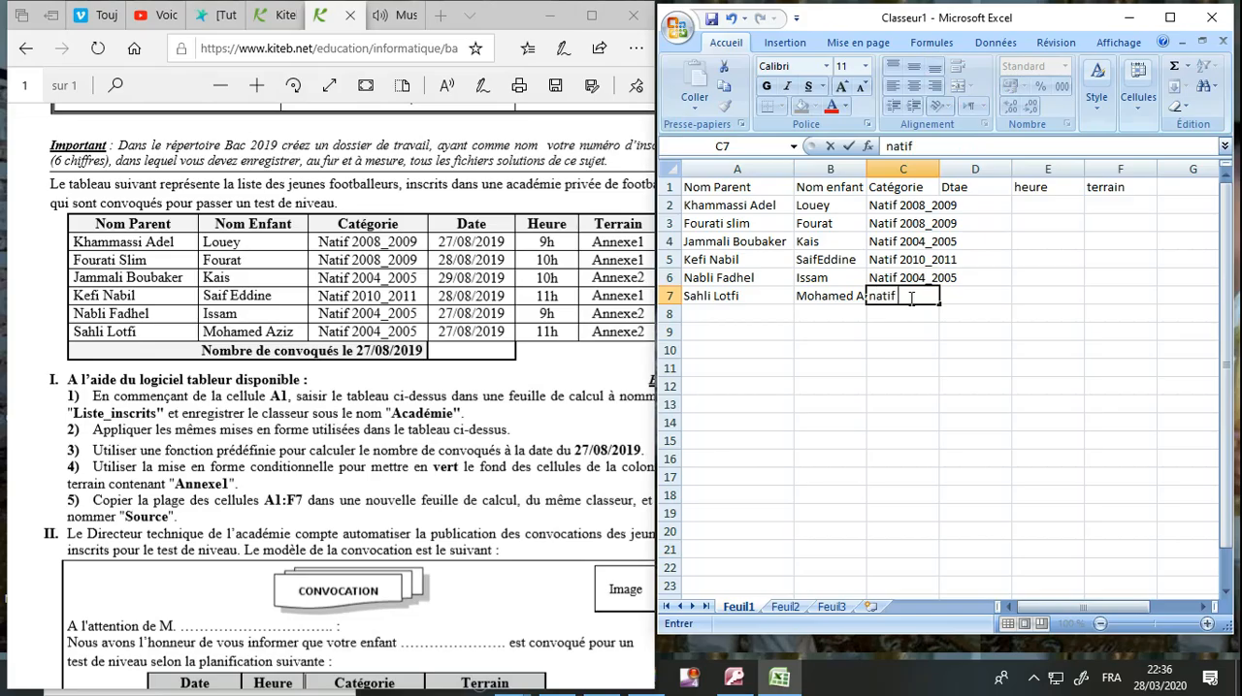
{"action": "type", "text": " 2004_2005"}
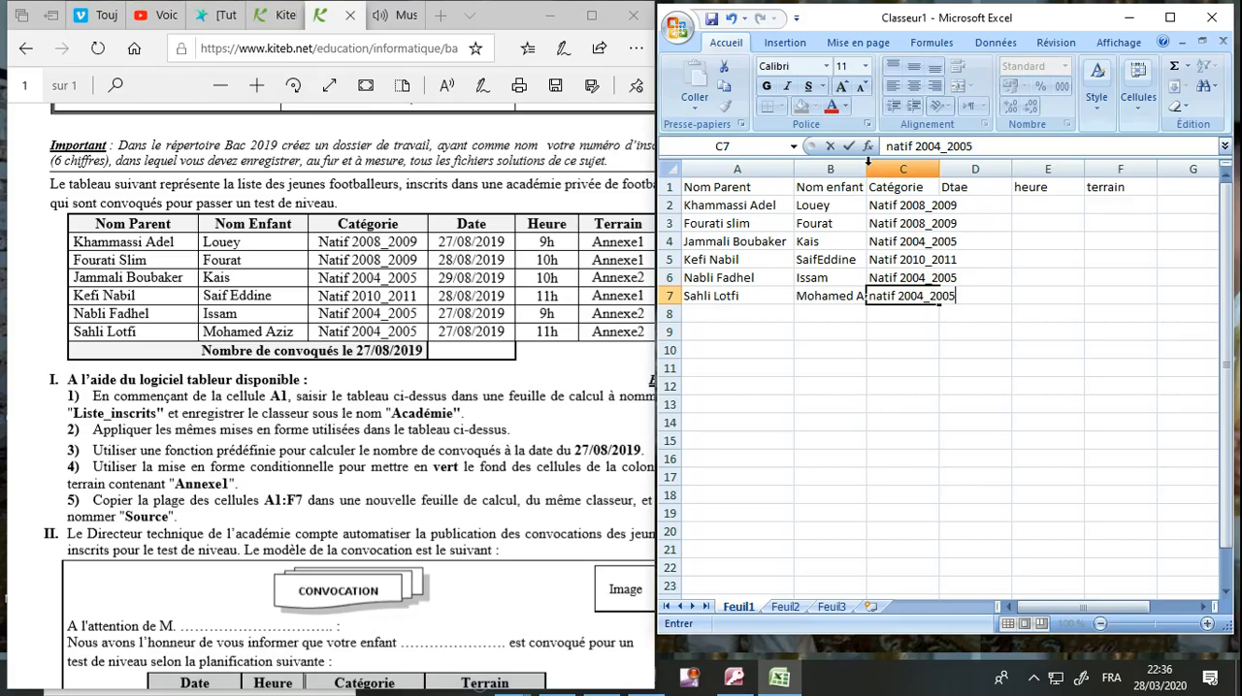
Widen columns B and C so the children's names and the categories fit.
{"action": "left_click", "coordinate": [862, 168]}
{"action": "left_click_drag", "start_coordinate": [866, 167], "coordinate": [889, 168]}
{"action": "left_click_drag", "start_coordinate": [965, 168], "coordinate": [991, 168]}
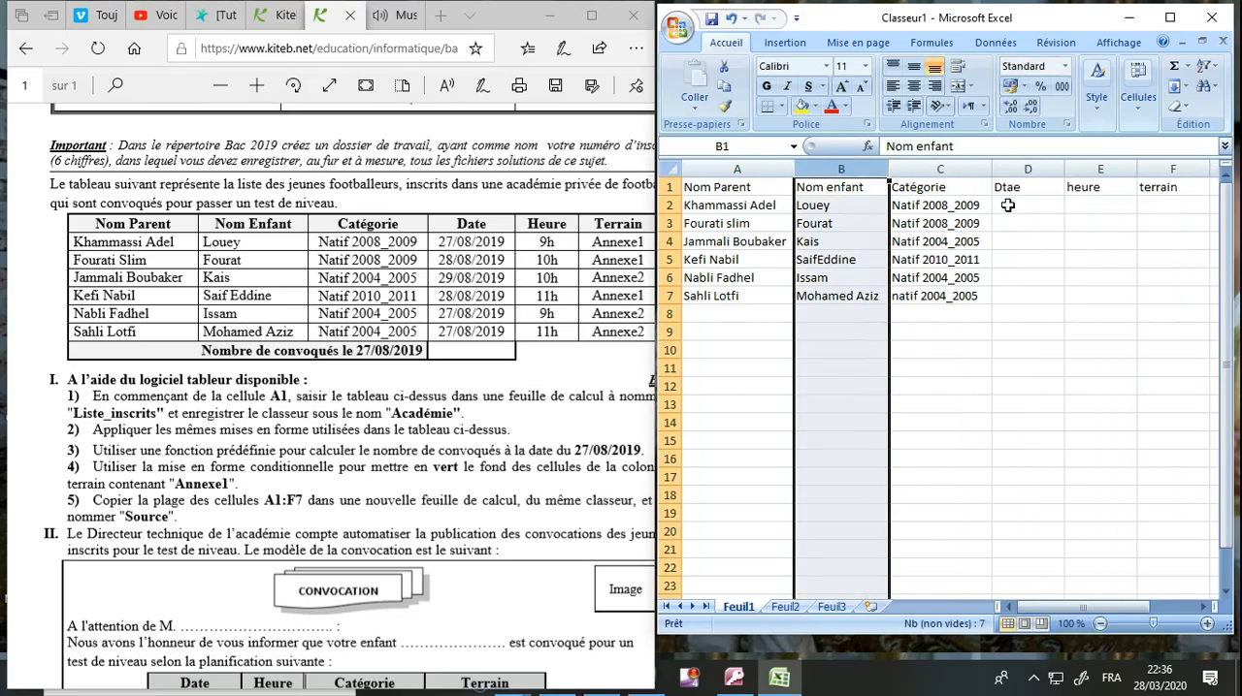
Correct the misspelled header in cell D1 to date.
{"action": "left_click", "coordinate": [1009, 206]}
{"action": "left_click", "coordinate": [1013, 193]}
{"action": "type", "text": "dat"}
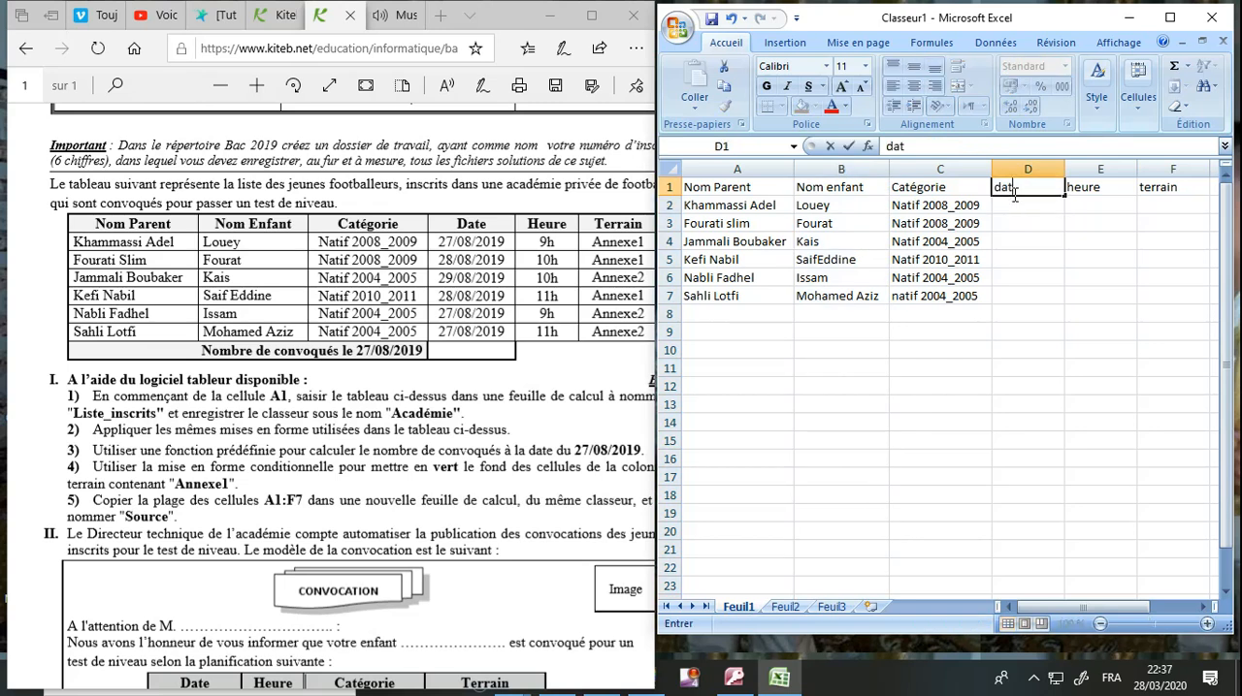
{"action": "key", "text": "Return"}
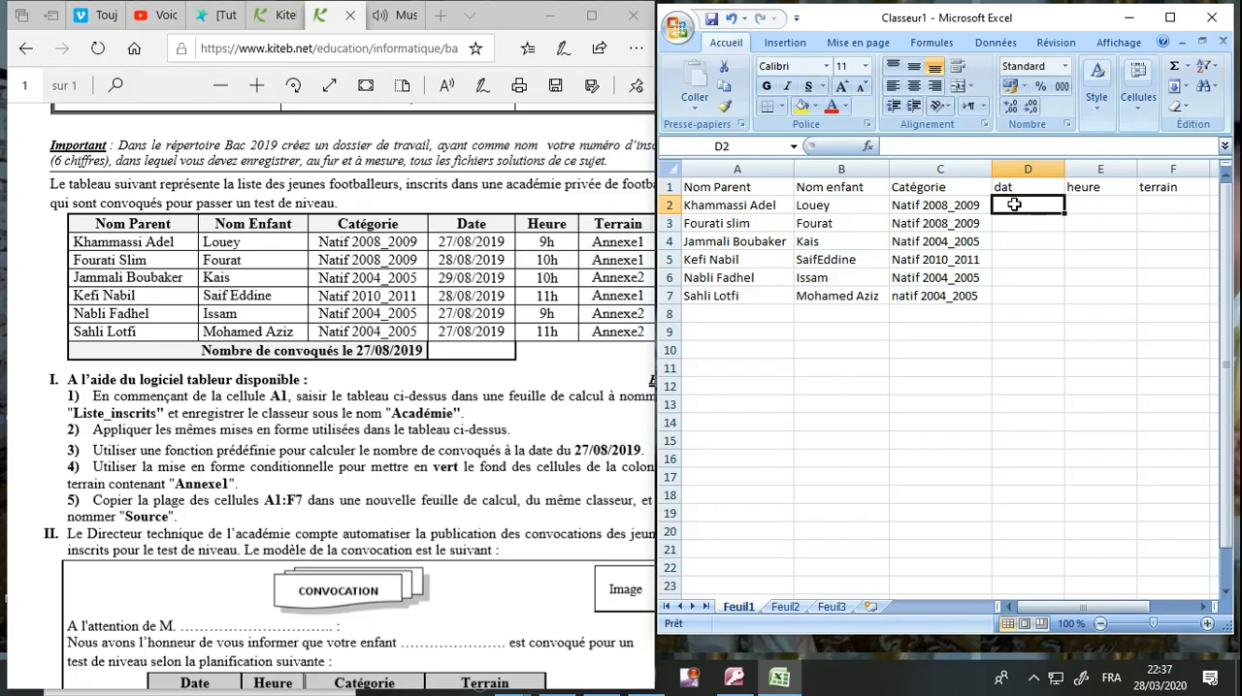
{"action": "double_click", "coordinate": [1016, 189]}
{"action": "type", "text": "e"}
Enter the date 27/08/2019 in cell D2 and 28/08/2019 in cell D3.
{"action": "left_click", "coordinate": [1015, 206]}
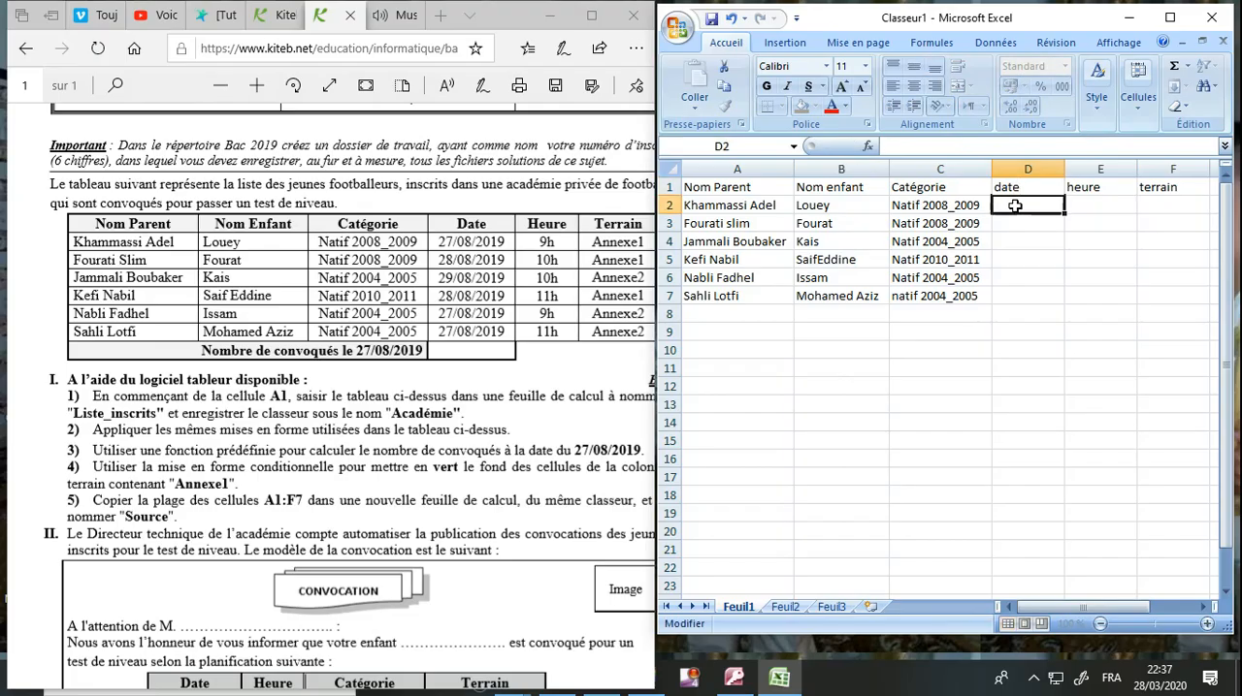
{"action": "type", "text": "27/0"}
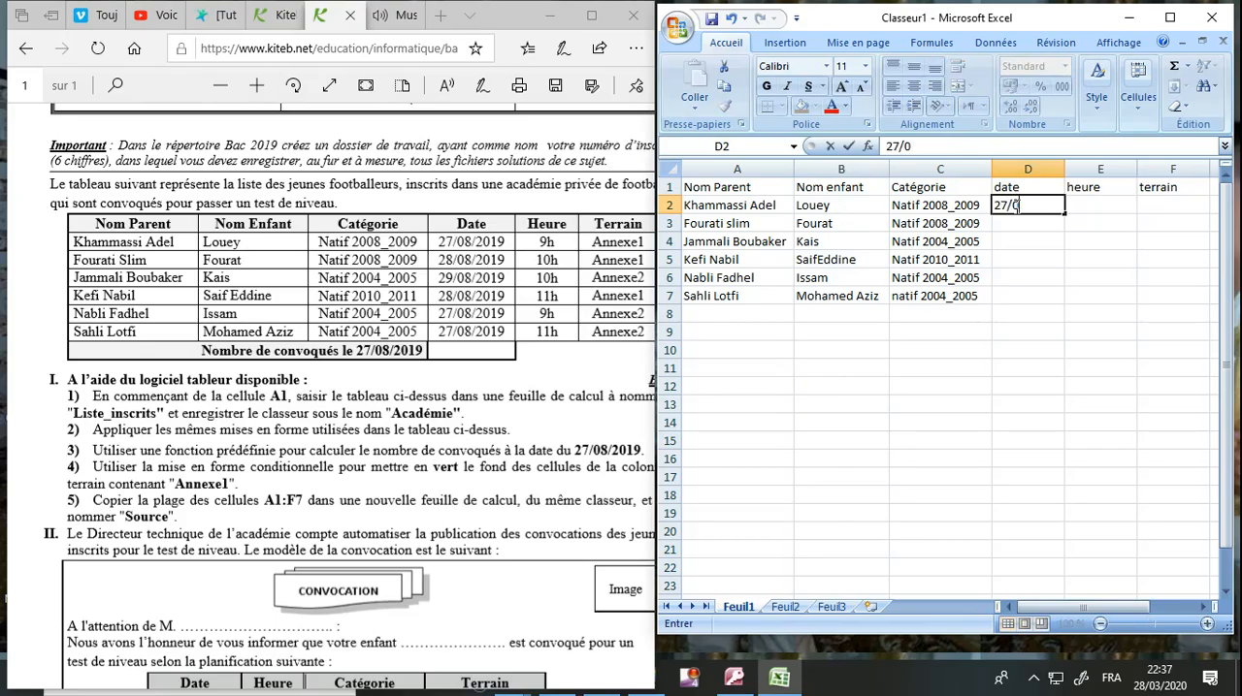
{"action": "type", "text": "8/2019"}
{"action": "key", "text": "Return"}
{"action": "type", "text": "28/"}
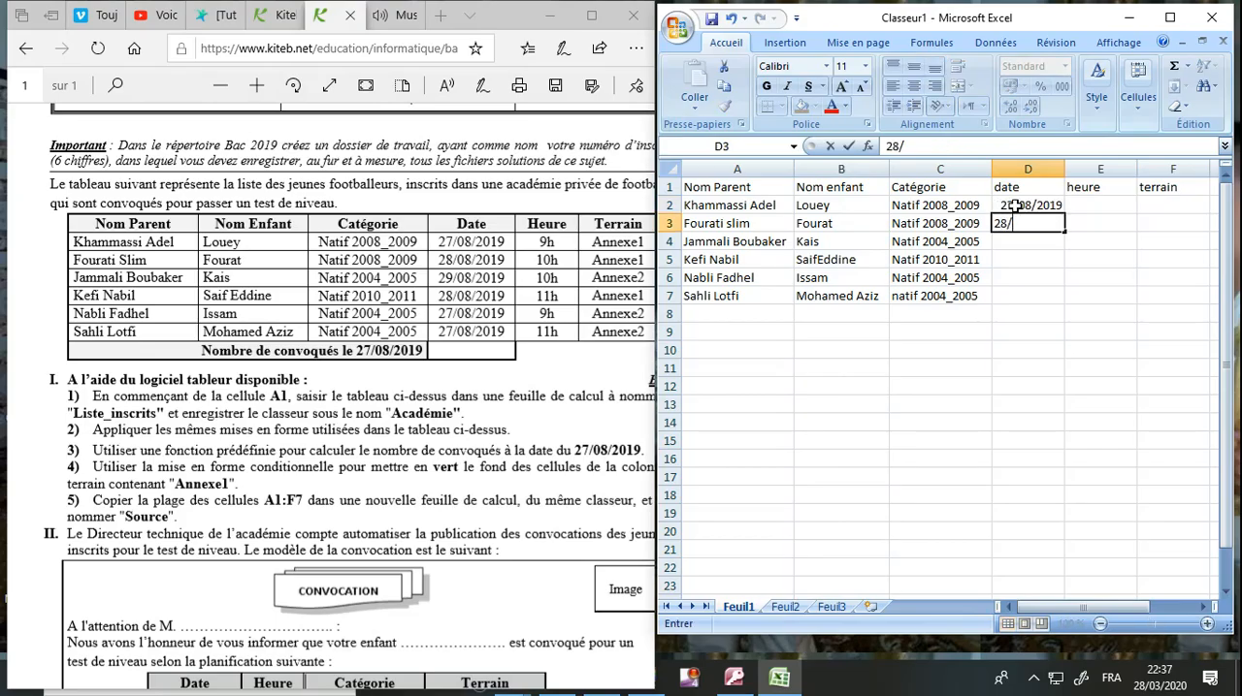
{"action": "type", "text": "08/2019"}
{"action": "key", "text": "Return"}
Enter the date 29/08/2019 in cell D4 and 28/08/2019 in cell D5.
{"action": "type", "text": "2"}
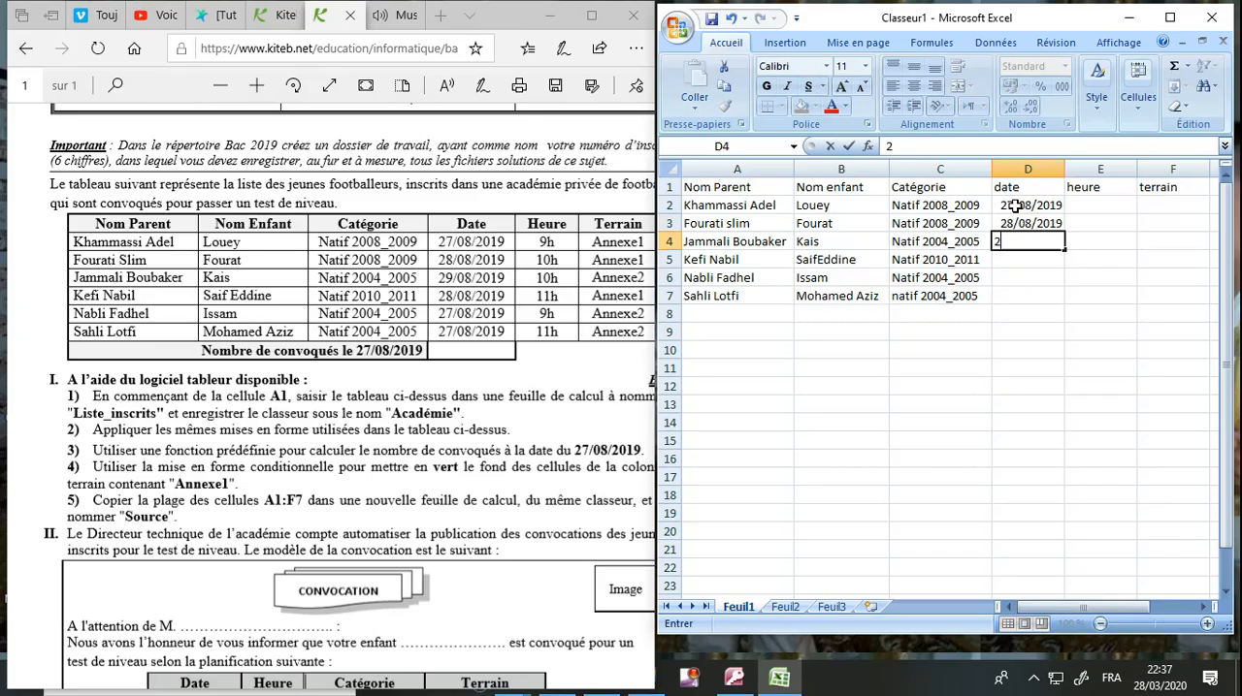
{"action": "type", "text": "9/08/2019"}
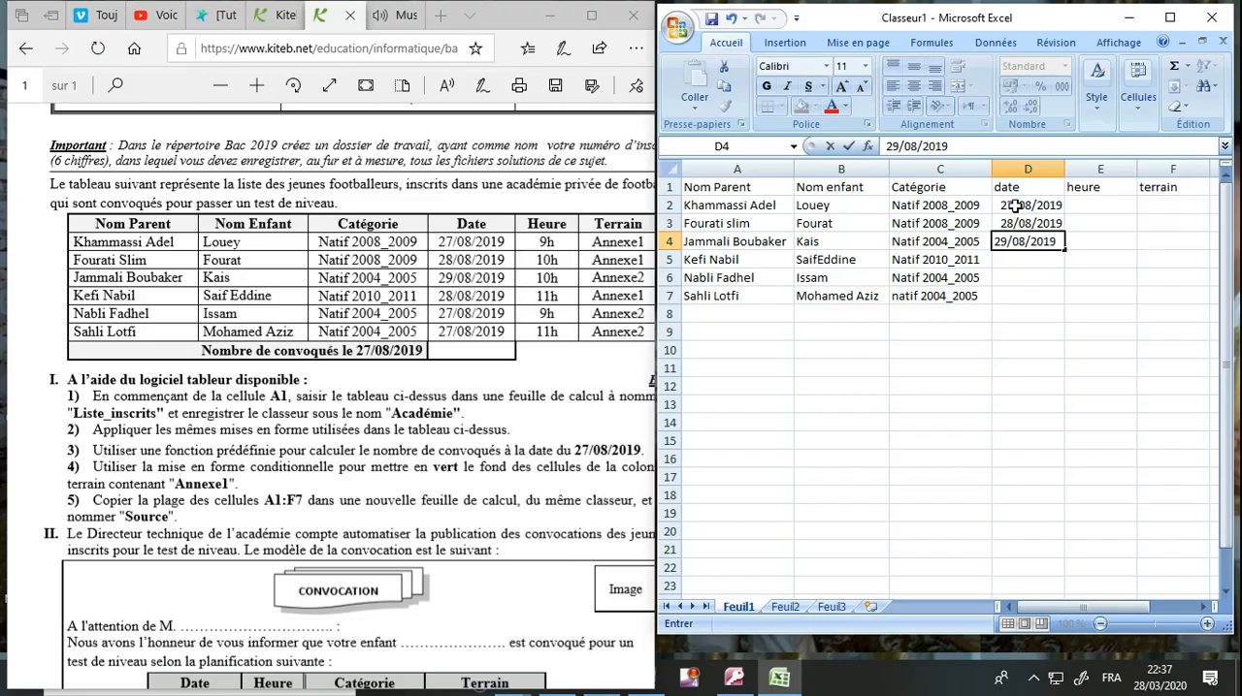
{"action": "key", "text": "Return"}
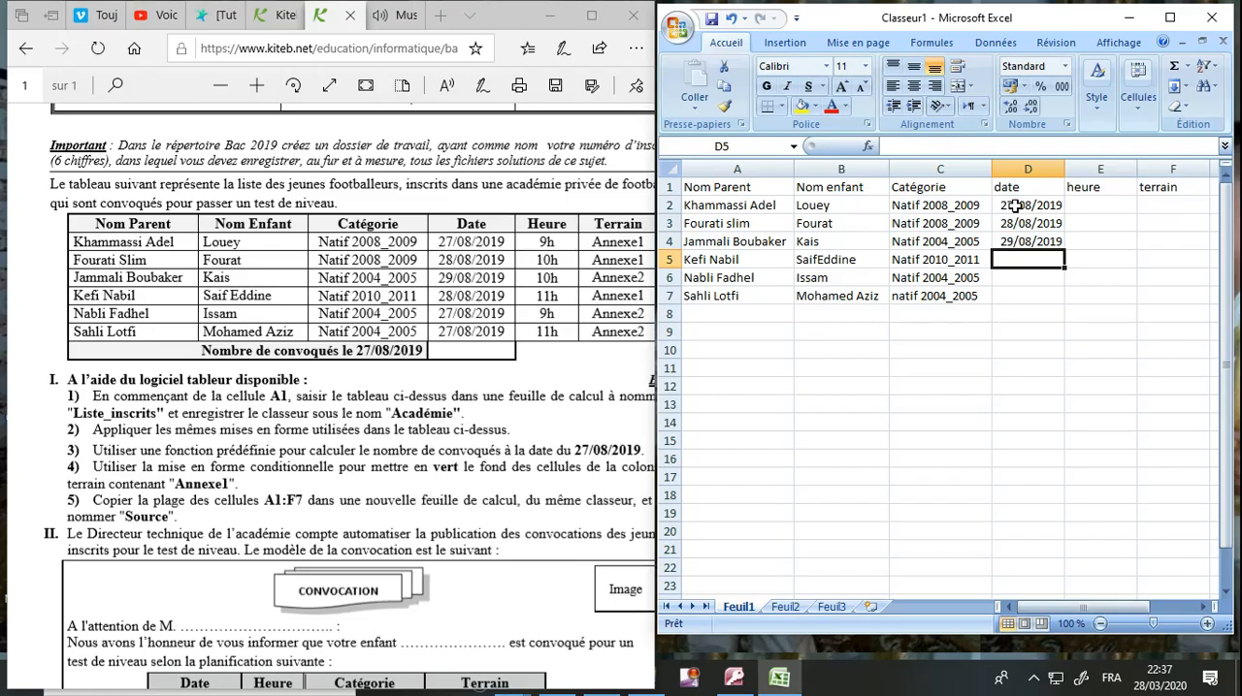
{"action": "type", "text": "28/08/2019"}
{"action": "key", "text": "Return"}
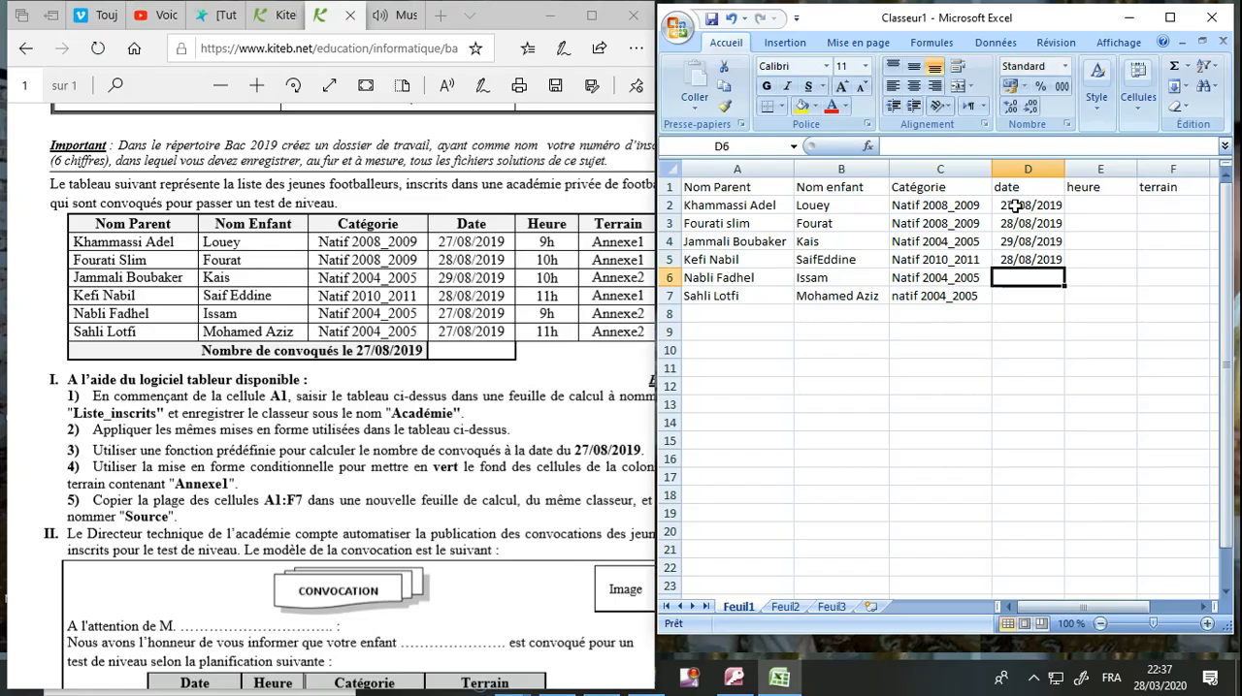
Enter the date 27/08/2019 in cells D6 and D7.
{"action": "type", "text": "27/08/2019"}
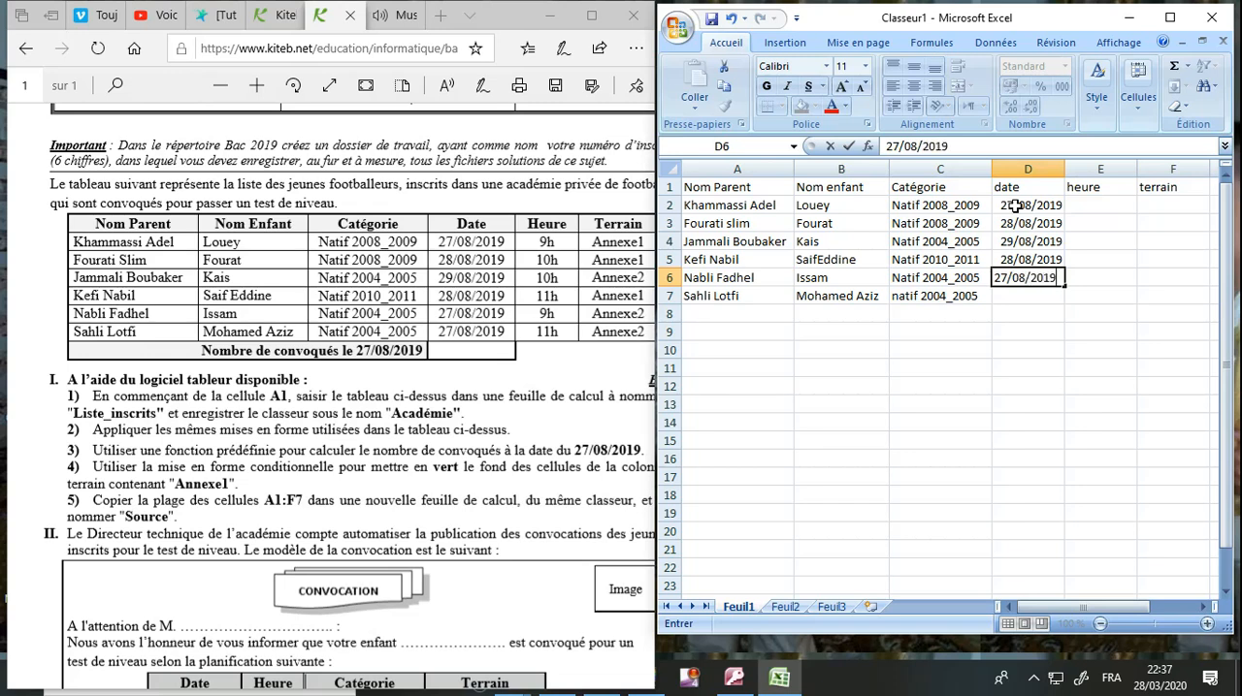
{"action": "key", "text": "Return"}
{"action": "type", "text": "27"}
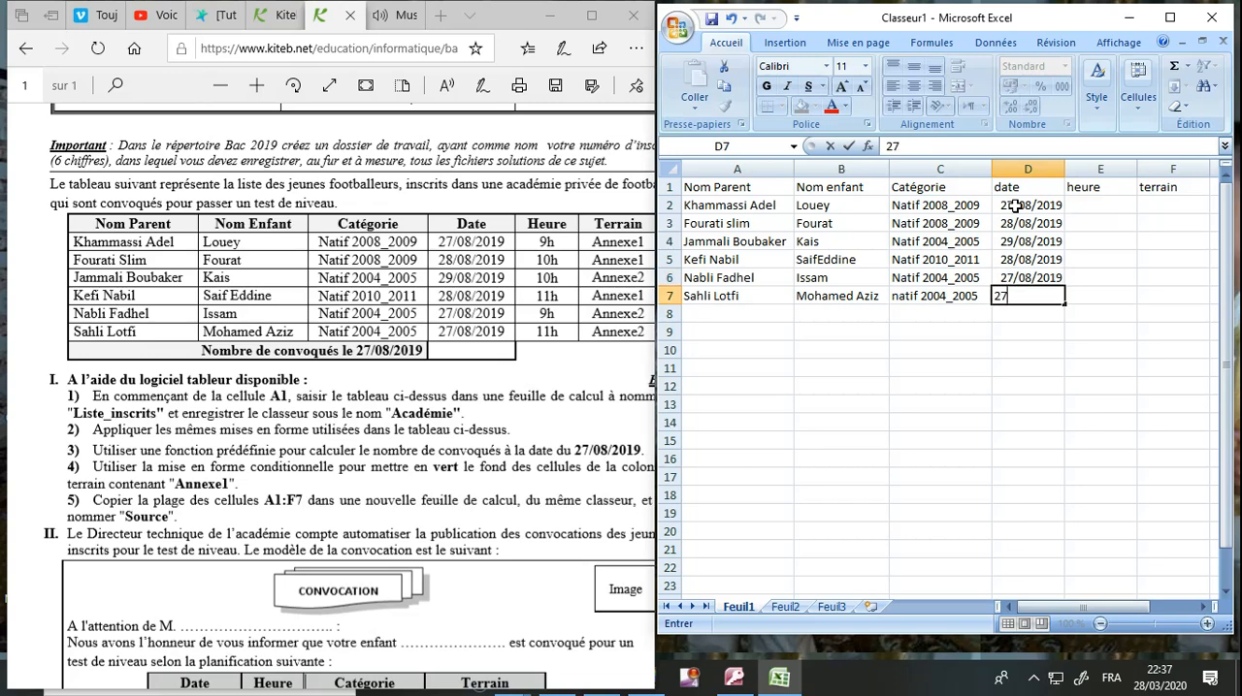
{"action": "type", "text": "/08/2019"}
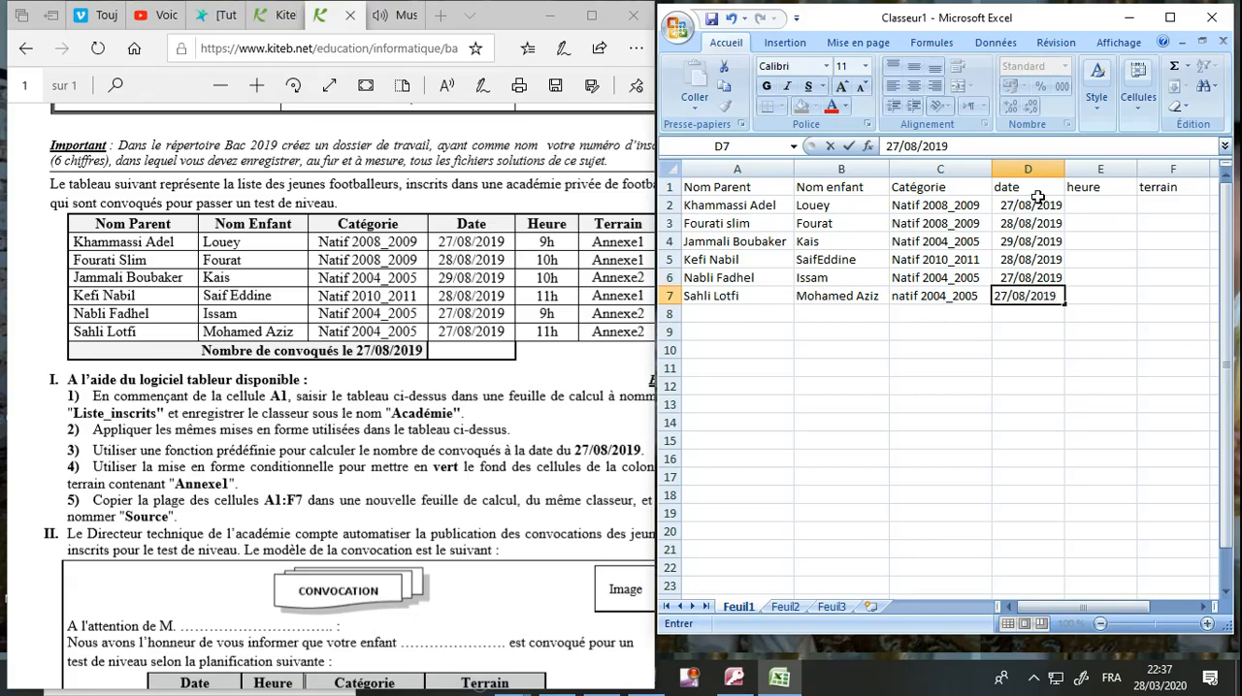
Enter the times 9h in cell E2 and 10h in cells E3 and E4.
{"action": "left_click", "coordinate": [1109, 206]}
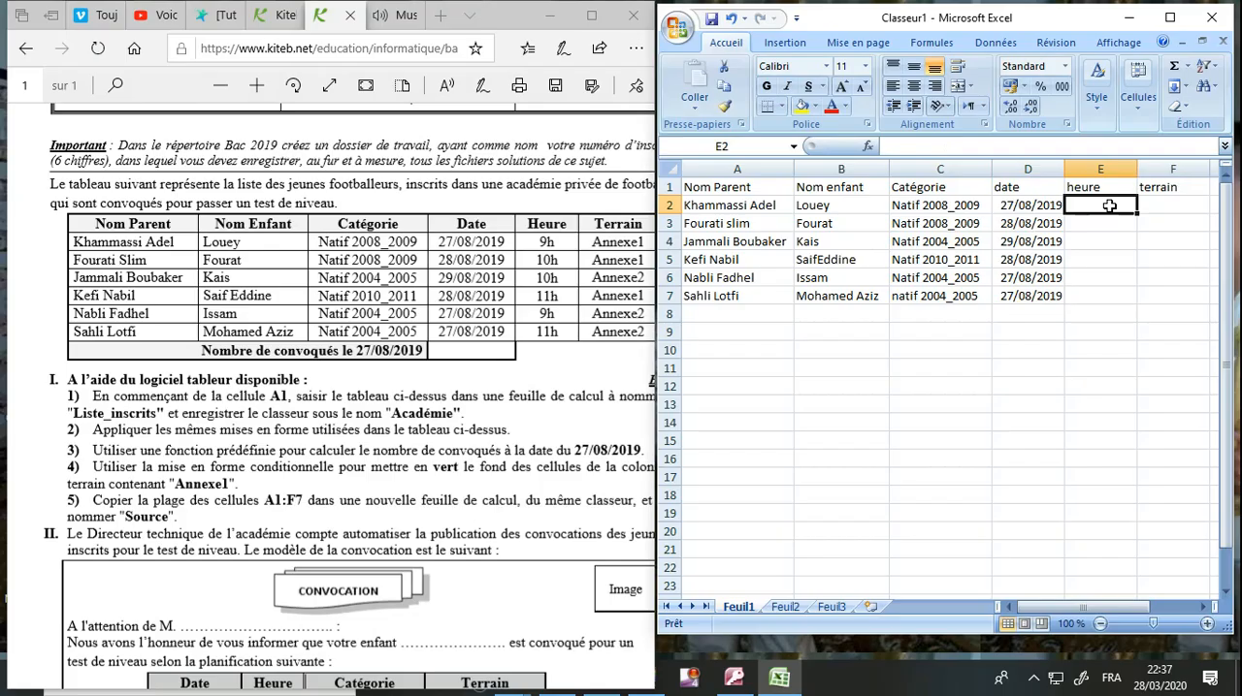
{"action": "type", "text": "9h"}
{"action": "key", "text": "Return"}
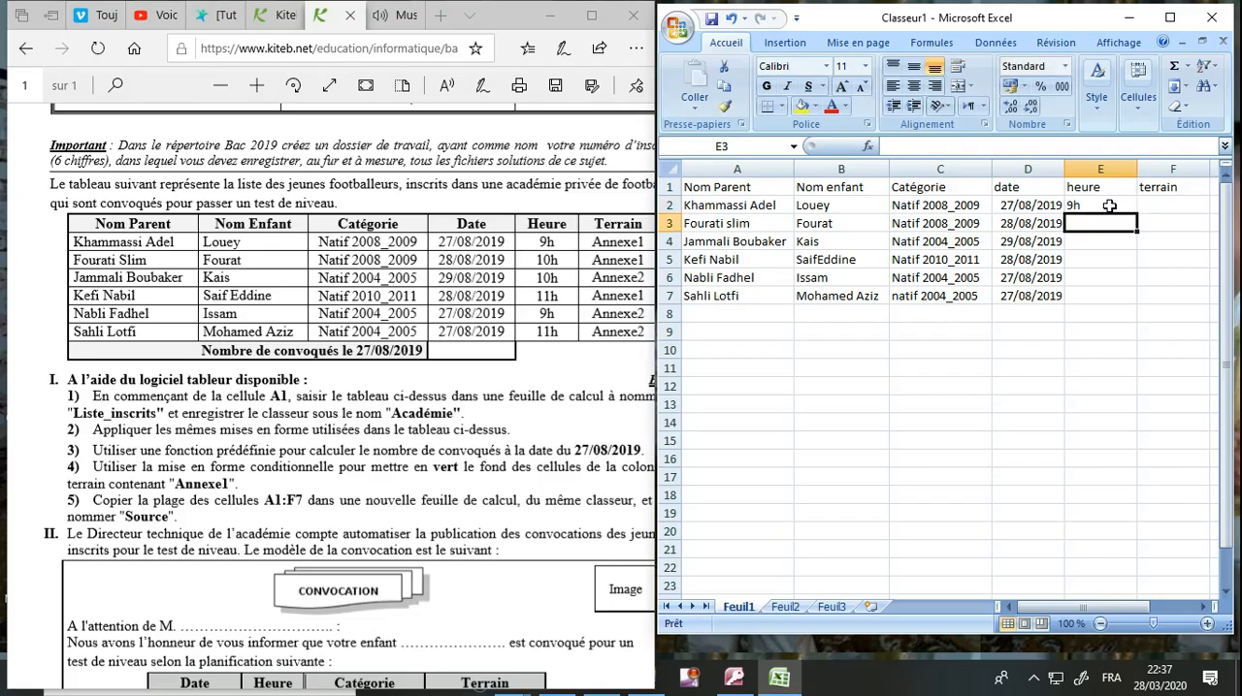
{"action": "type", "text": "10h"}
{"action": "key", "text": "Return"}
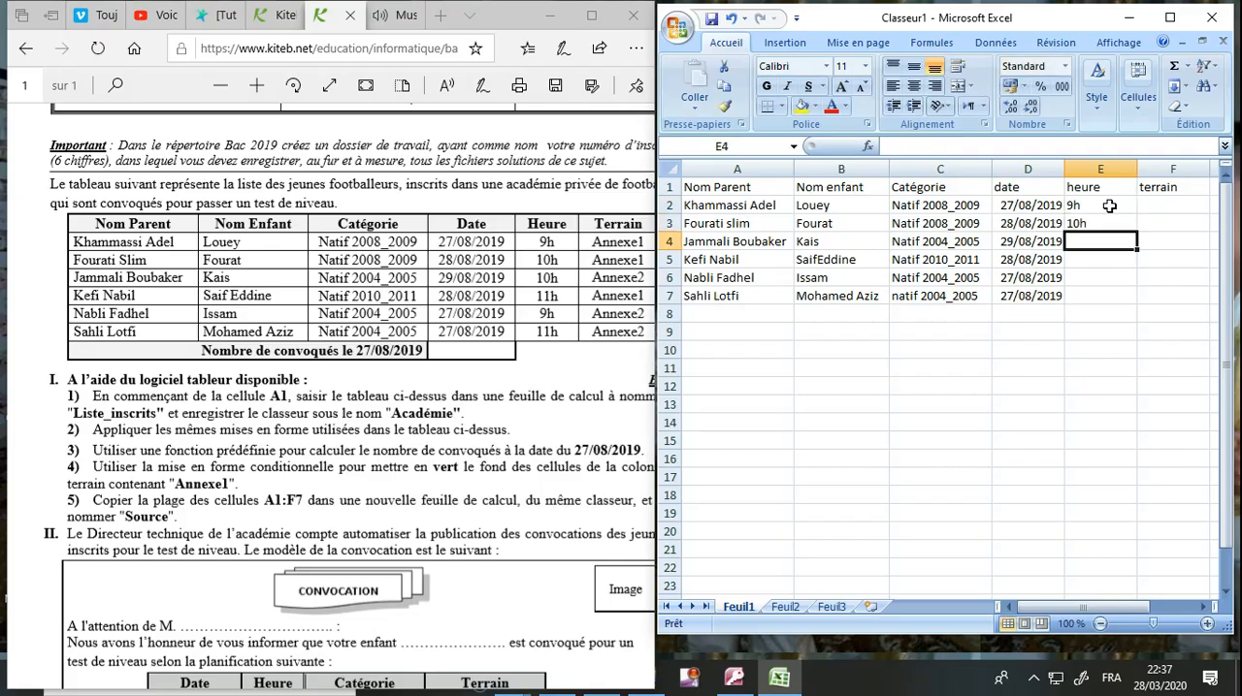
{"action": "type", "text": "10h"}
{"action": "key", "text": "Return"}
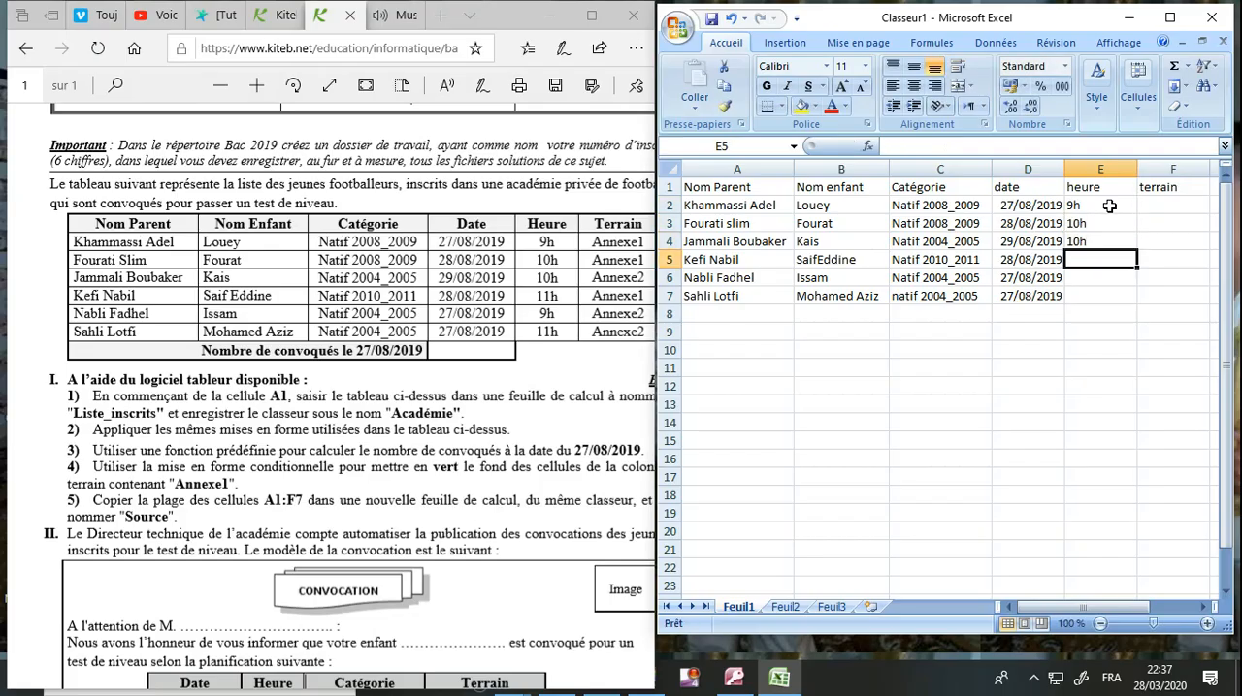
Enter the times 11h in cell E5, 9h in cell E6 and 11h in cell E7.
{"action": "type", "text": "11h"}
{"action": "key", "text": "Return"}
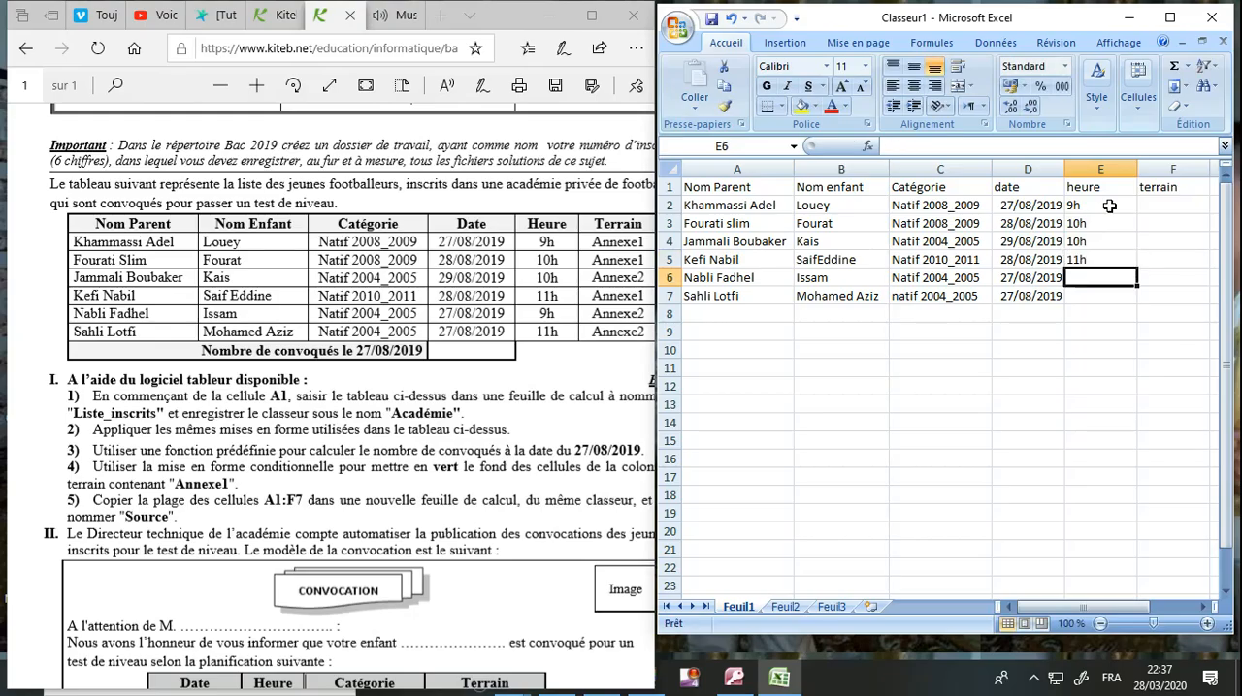
{"action": "type", "text": "9h"}
{"action": "key", "text": "Return"}
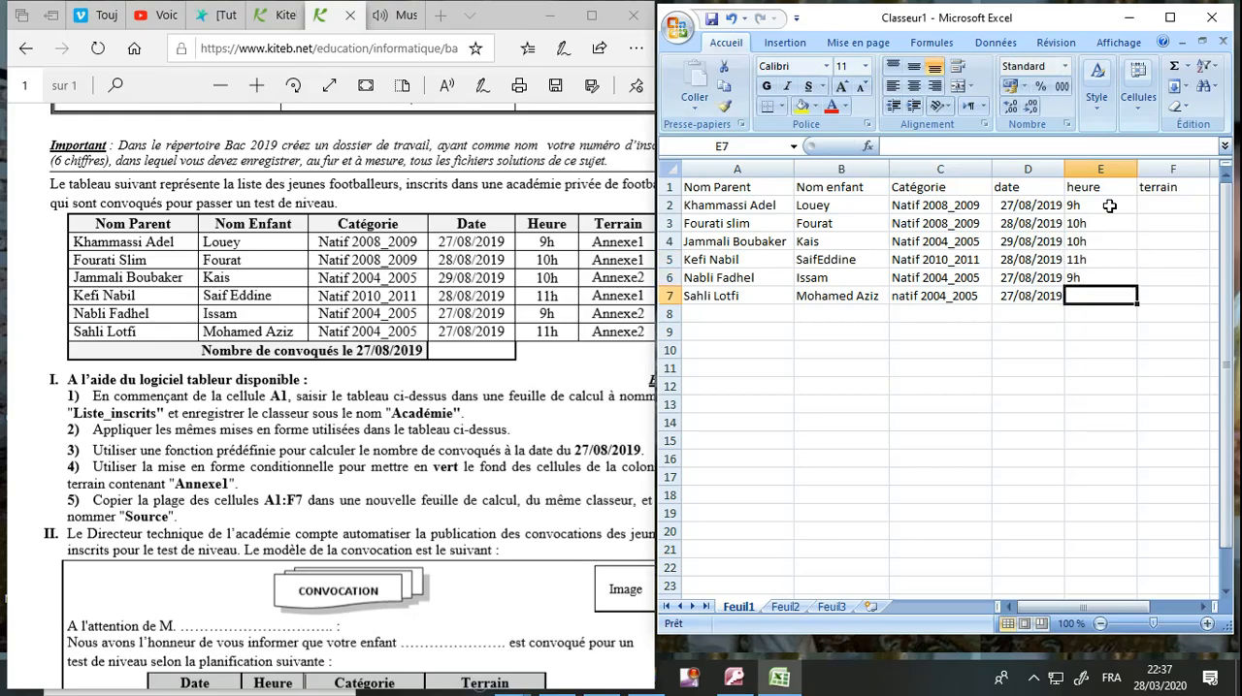
{"action": "type", "text": "11h"}
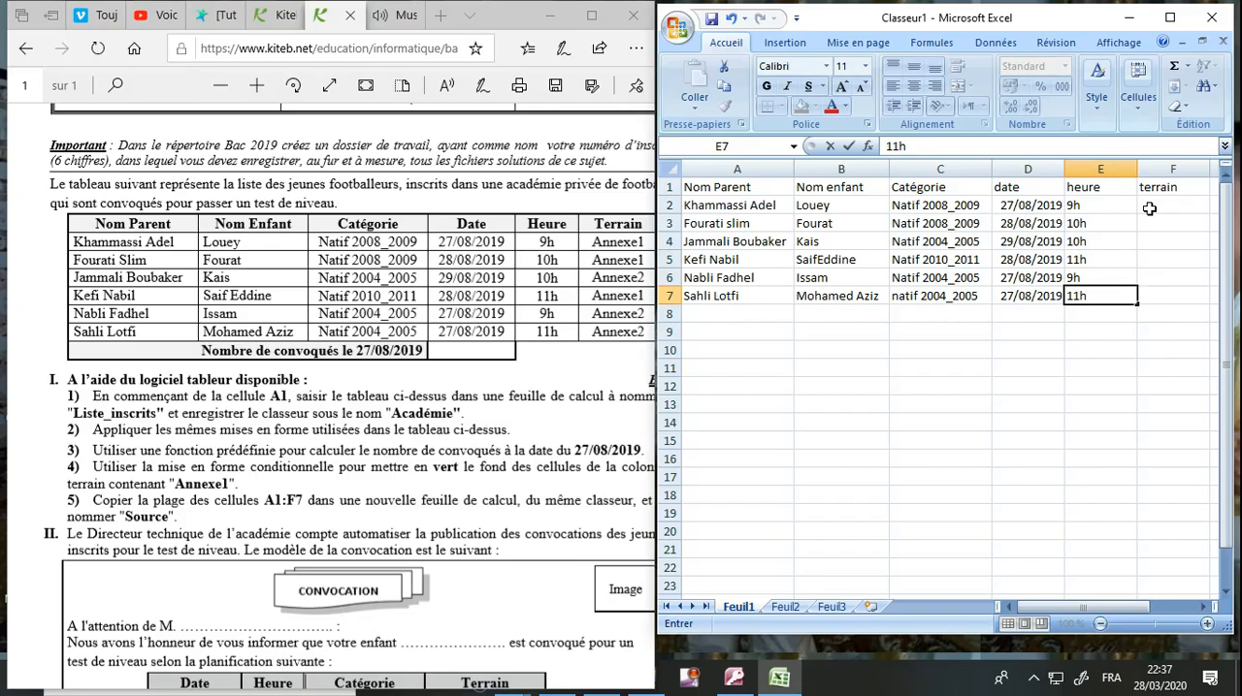
Fill cells F2 through F7 of the terrain column with Annexe 1.
{"action": "left_click", "coordinate": [1159, 206]}
{"action": "type", "text": "A"}
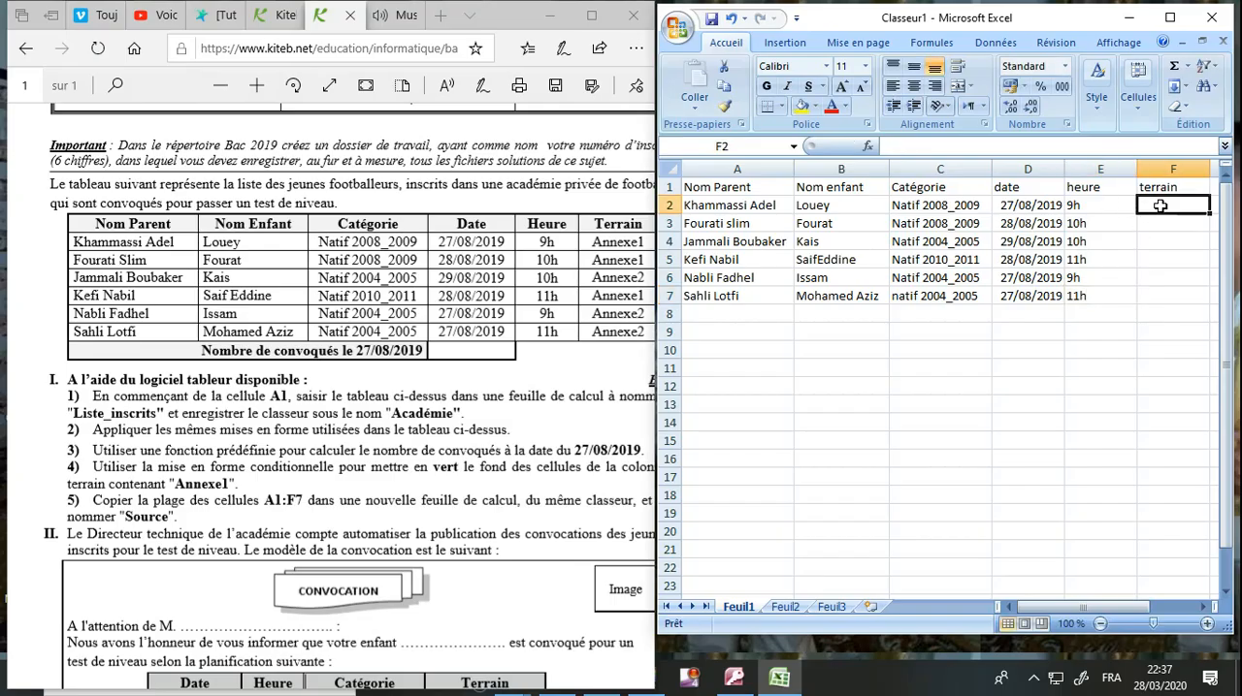
{"action": "type", "text": "nnexe"}
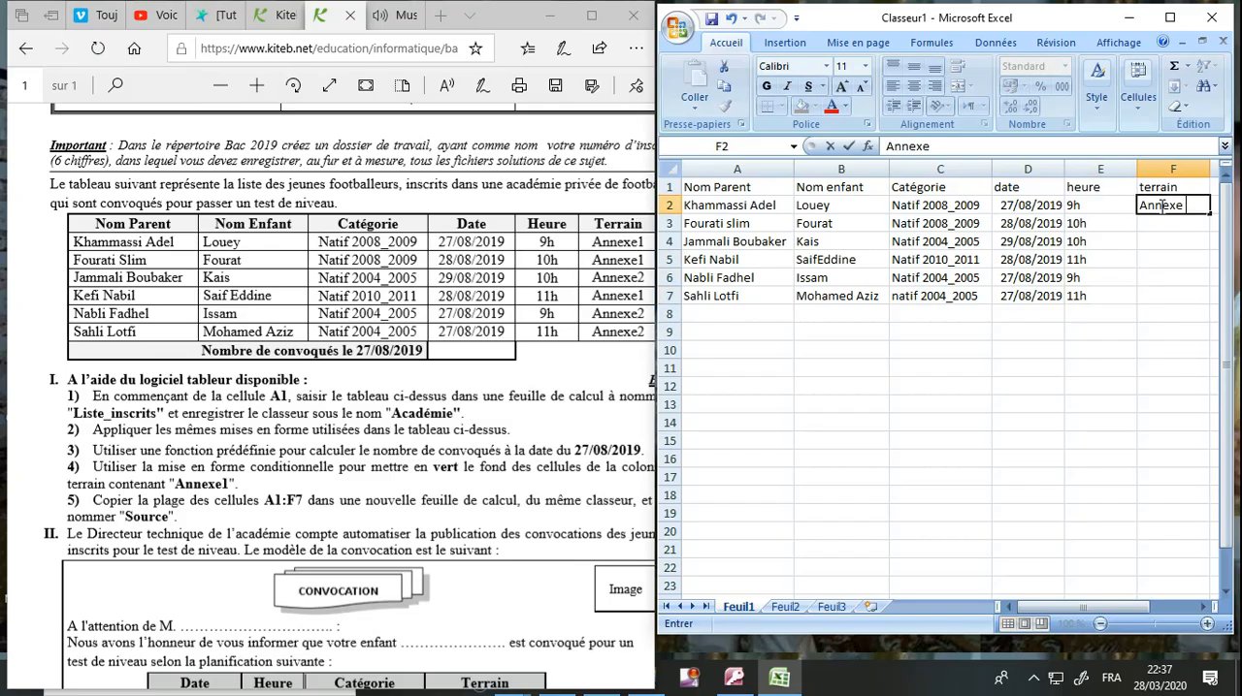
{"action": "type", "text": " 1"}
{"action": "key", "text": "Return"}
{"action": "type", "text": "A"}
{"action": "key", "text": "Return"}
{"action": "type", "text": "A"}
{"action": "key", "text": "Return"}
{"action": "type", "text": "A"}
{"action": "key", "text": "Return"}
{"action": "type", "text": "A"}
{"action": "key", "text": "Return"}
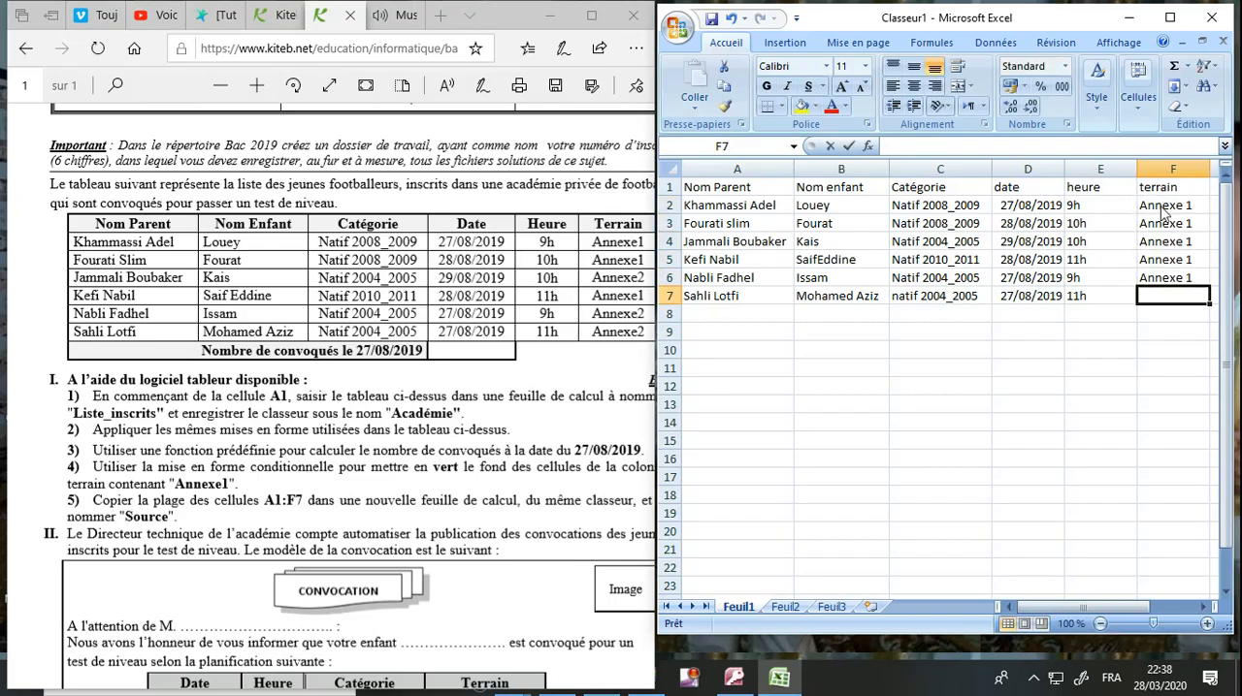
{"action": "type", "text": "Annexe 1"}
{"action": "key", "text": "Return"}
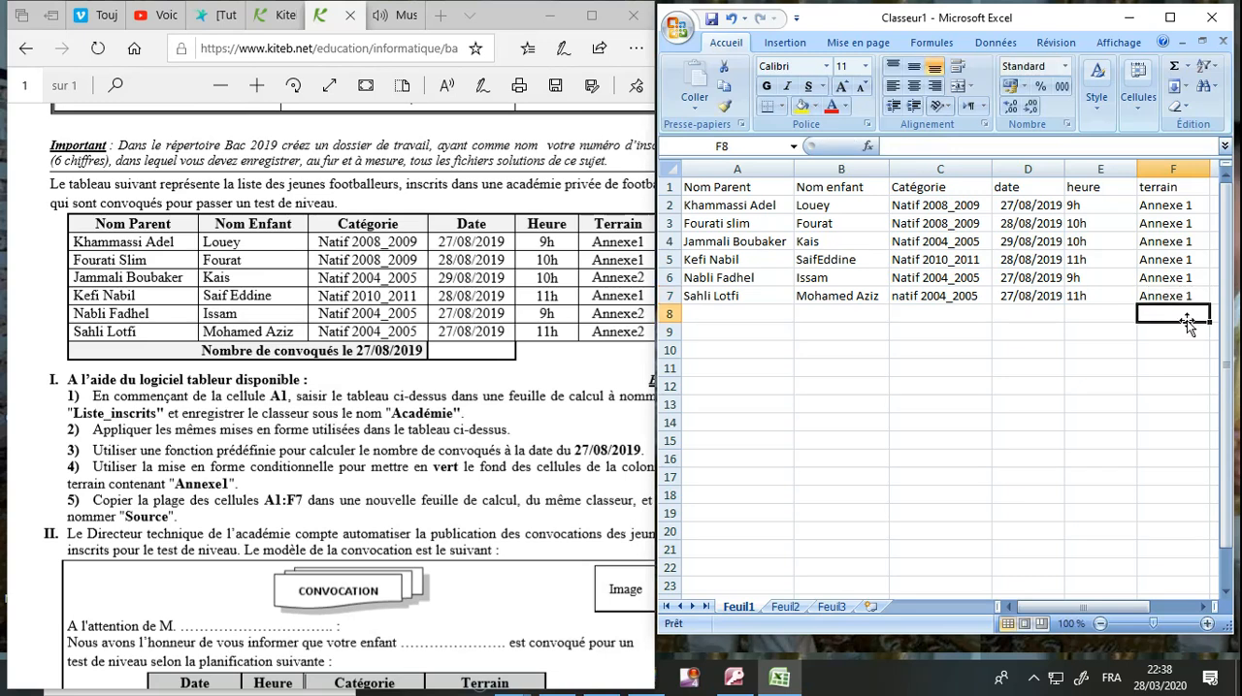
Change the terrain entries in cells F6, F7 and F4 to Annexe 2.
{"action": "double_click", "coordinate": [1201, 279]}
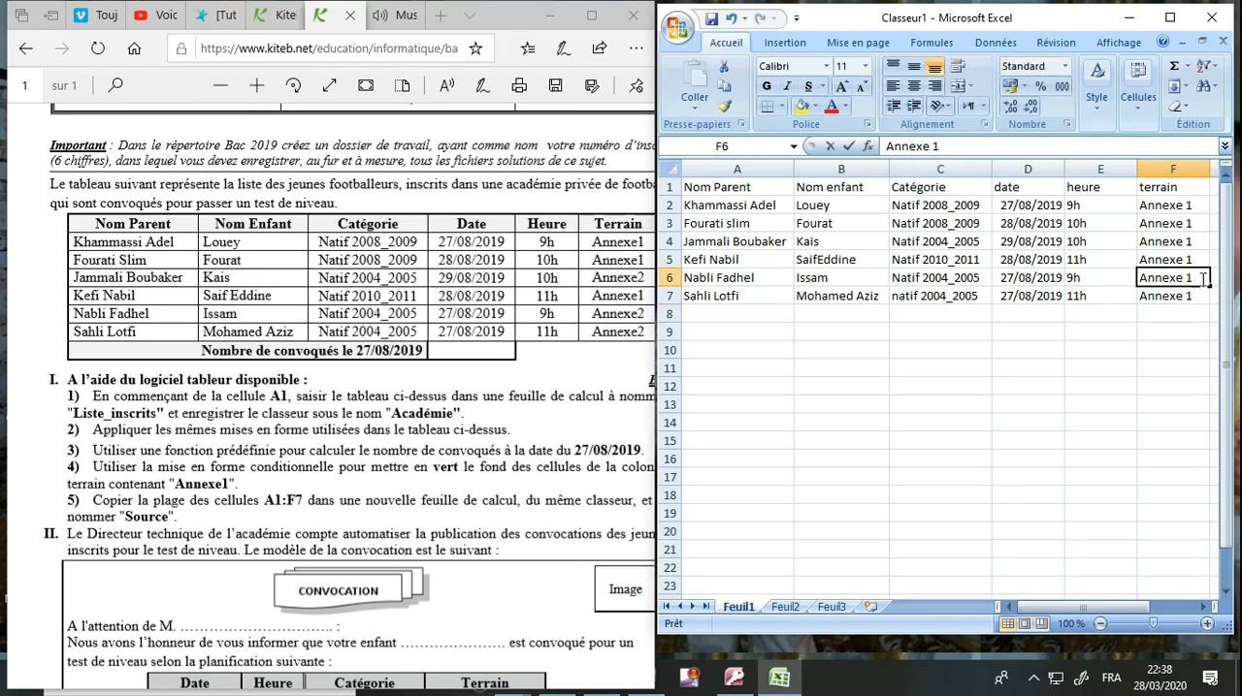
{"action": "key", "text": "BackSpace"}
{"action": "type", "text": "2"}
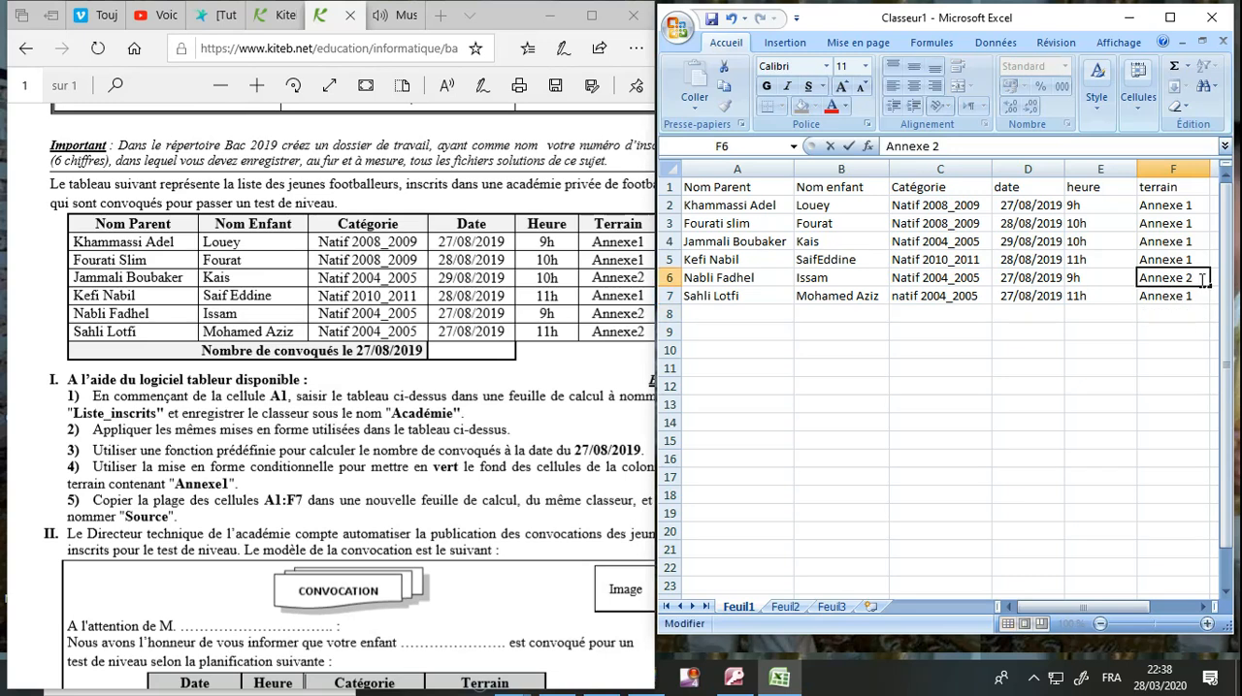
{"action": "double_click", "coordinate": [1196, 297]}
{"action": "key", "text": "BackSpace"}
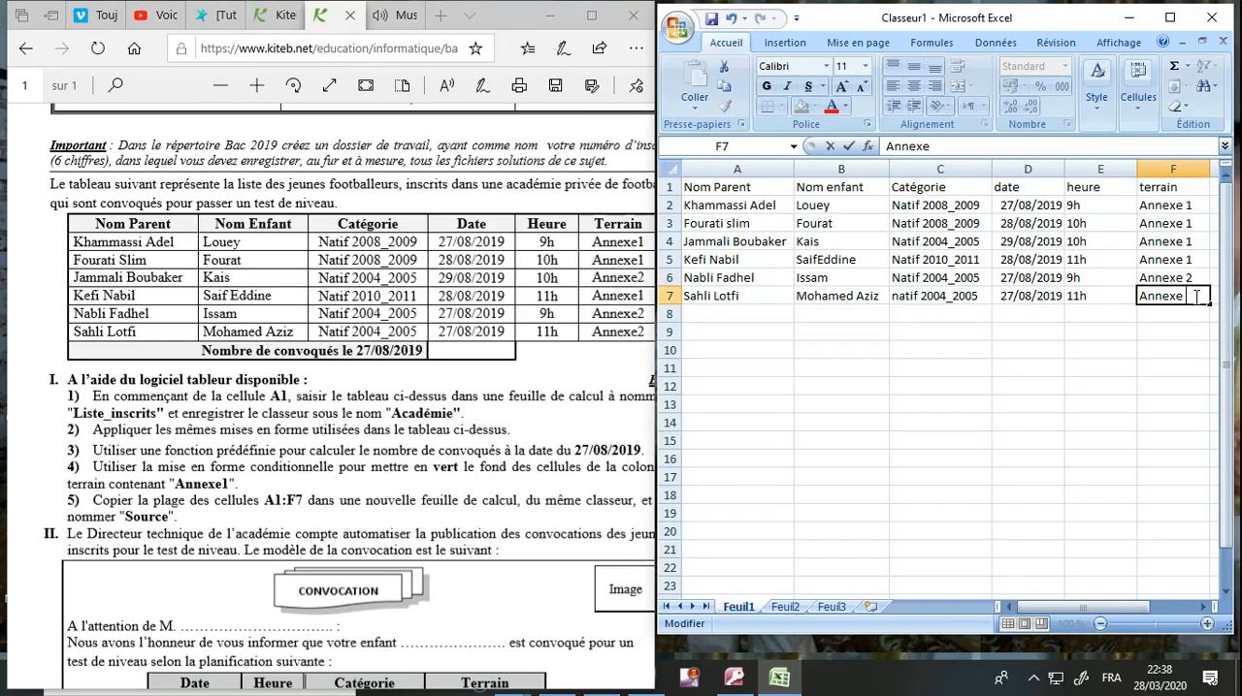
{"action": "type", "text": "2"}
{"action": "double_click", "coordinate": [1197, 245]}
{"action": "key", "text": "BackSpace"}
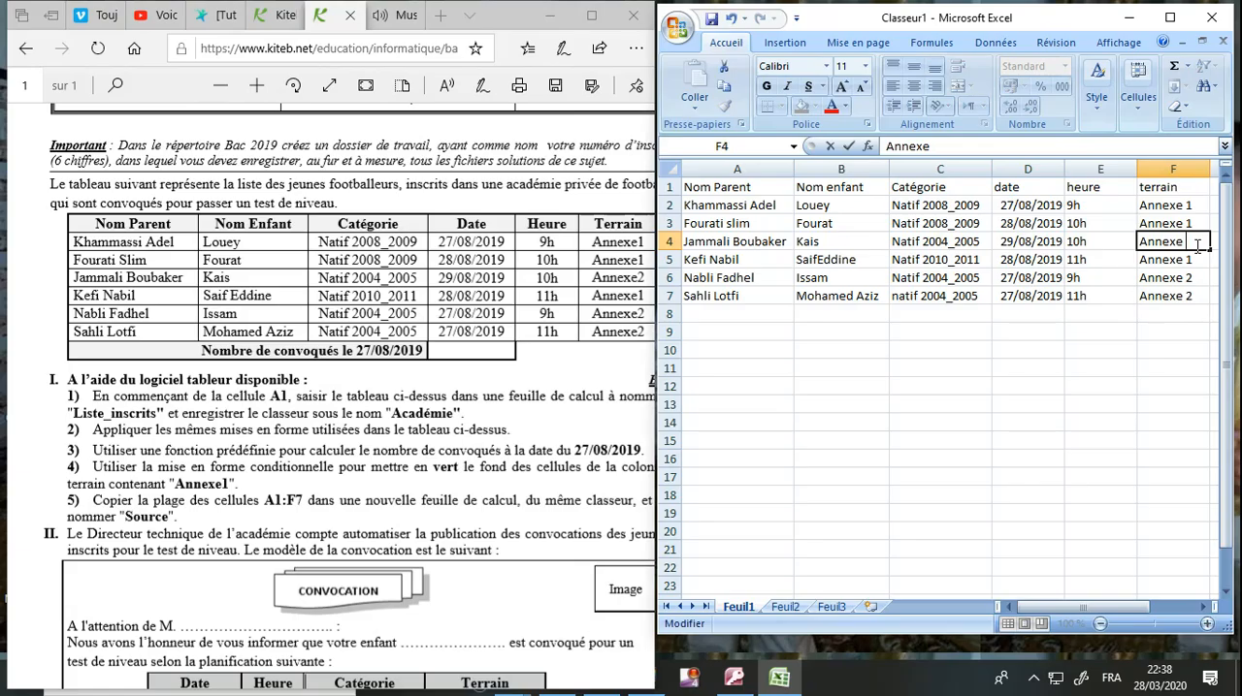
{"action": "left_click", "coordinate": [1031, 382]}
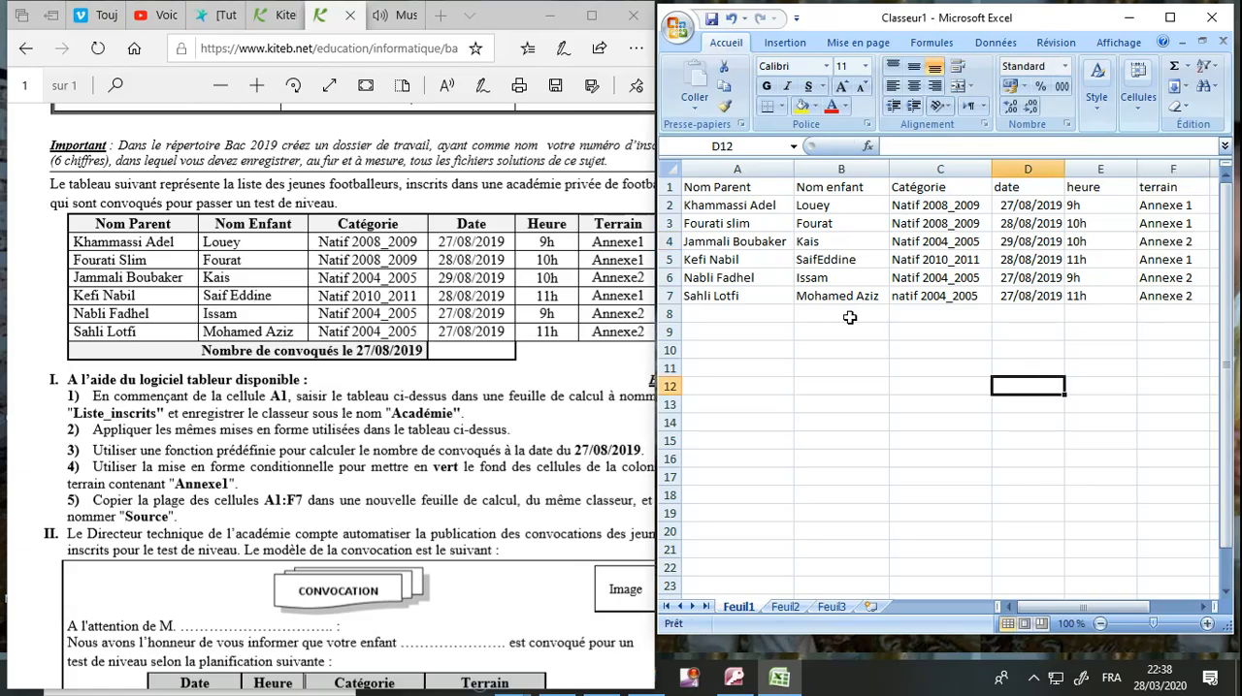
Enter the label "Nombre de convoqués le 27/08/2019" in cell A8.
{"action": "left_click", "coordinate": [773, 312]}
{"action": "type", "text": "N"}
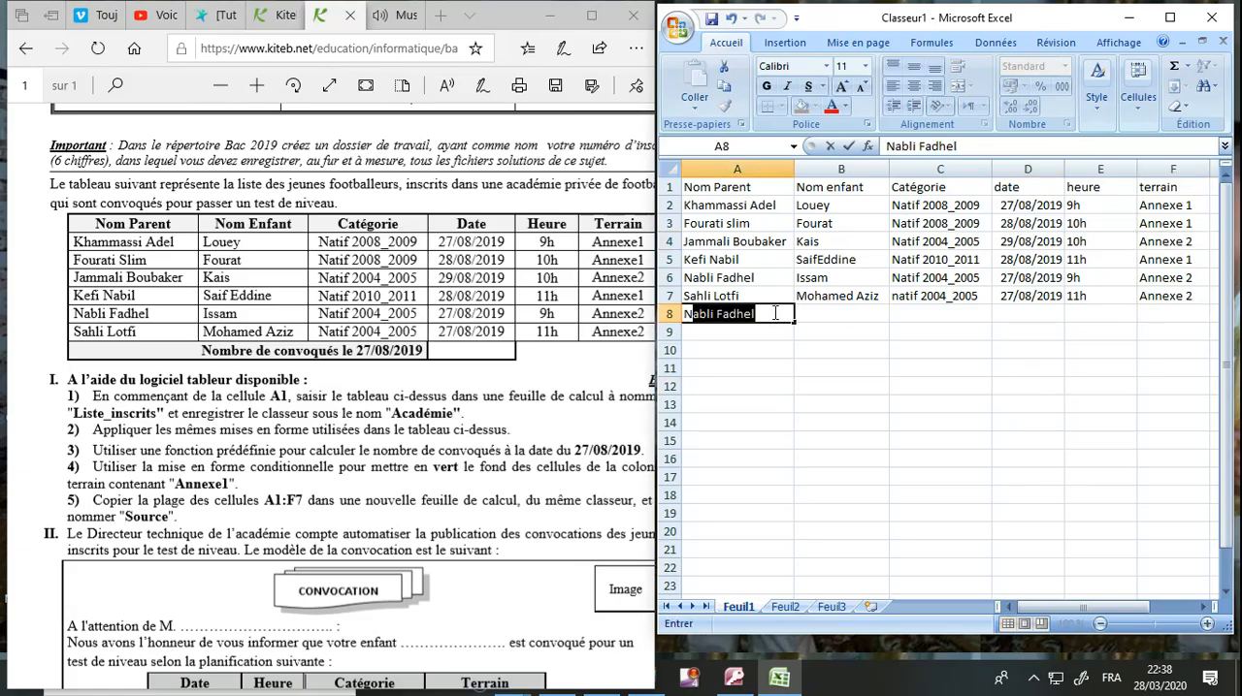
{"action": "type", "text": "ombre de"}
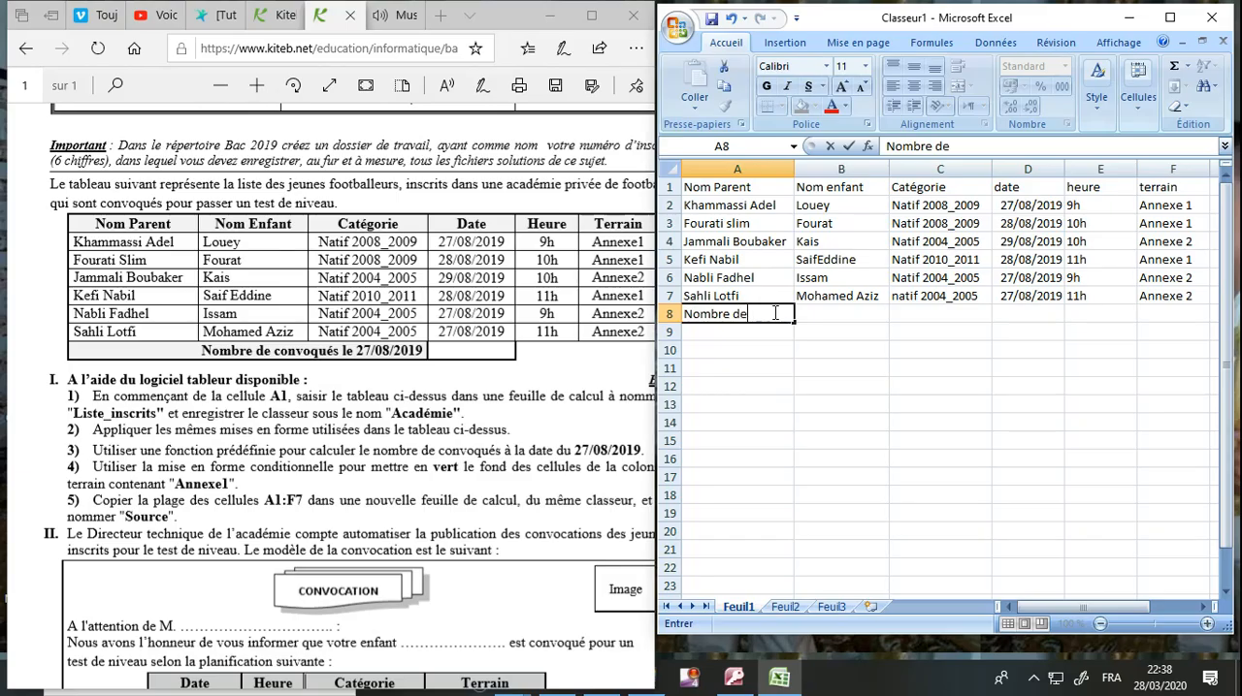
{"action": "type", "text": " convoqués le 27"}
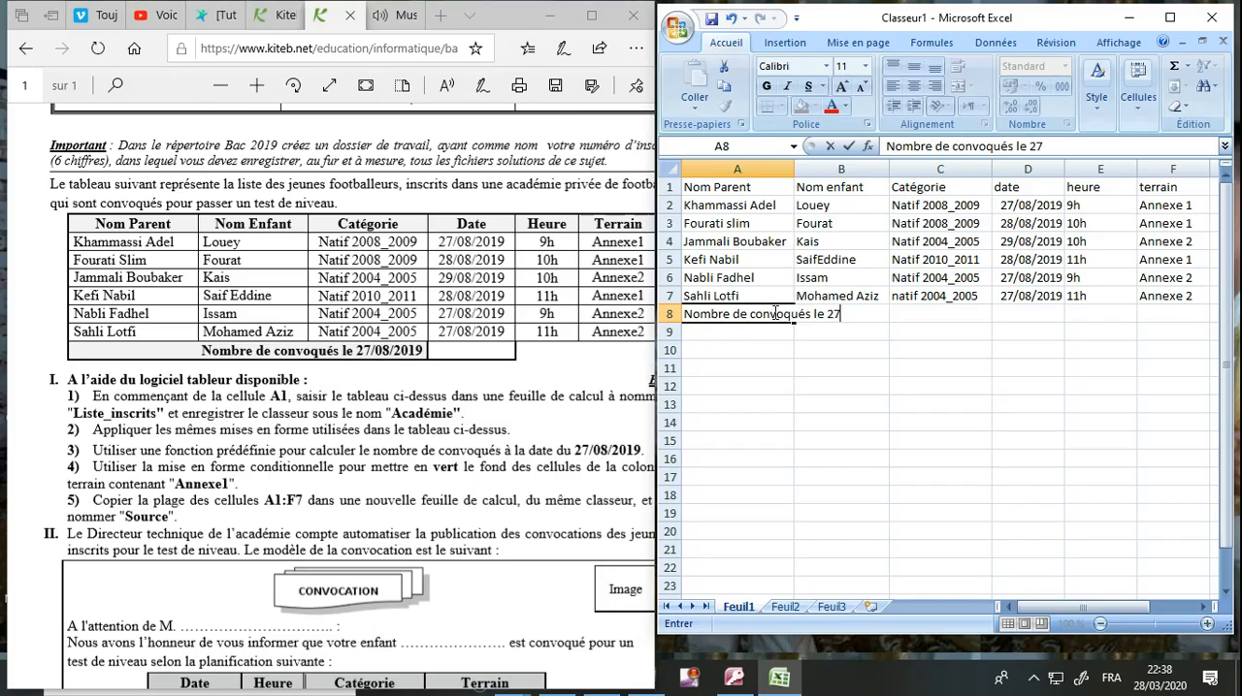
{"action": "type", "text": "/08/2019"}
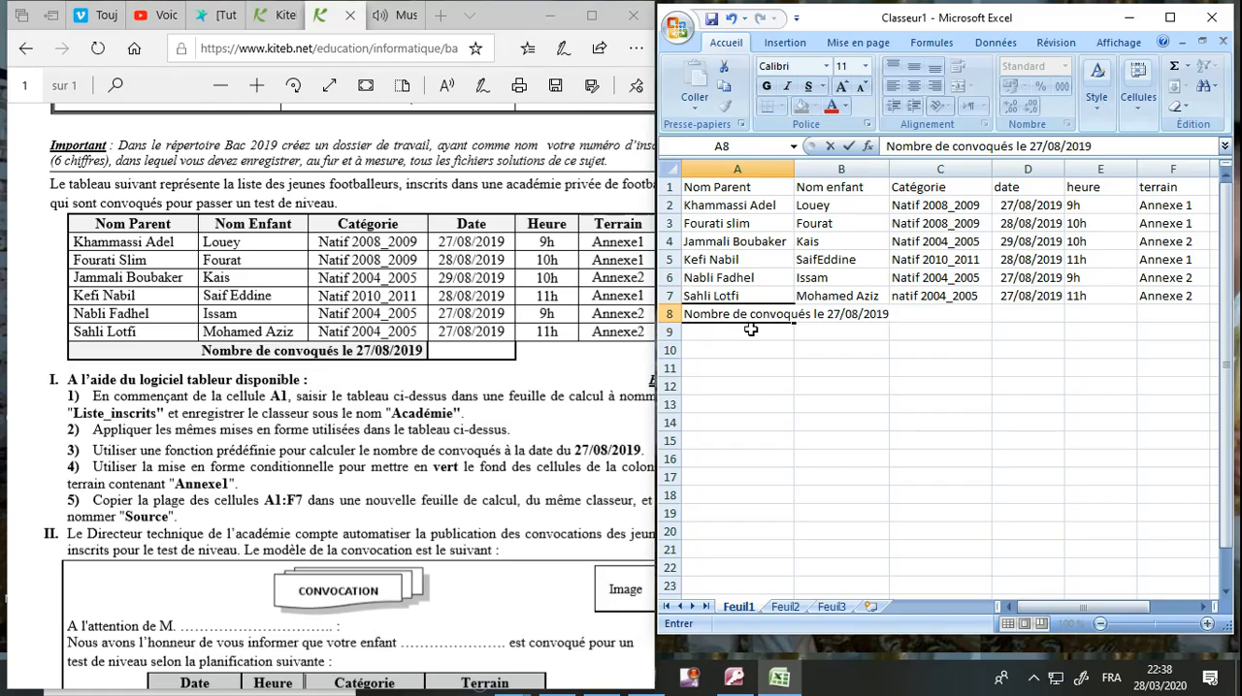
{"action": "left_click", "coordinate": [811, 362]}
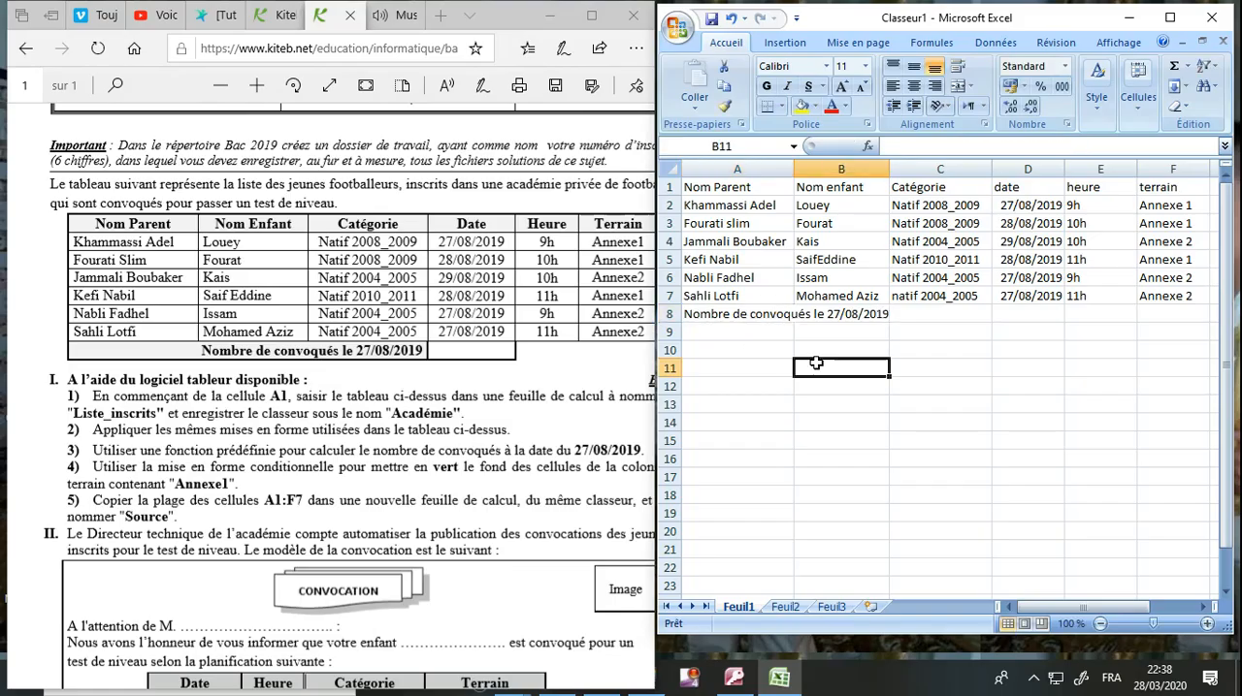
Consult question 1 in a slightly widened exam document window and rename the Feuil1 sheet as Liste_inscrits.
{"action": "left_click", "coordinate": [393, 442]}
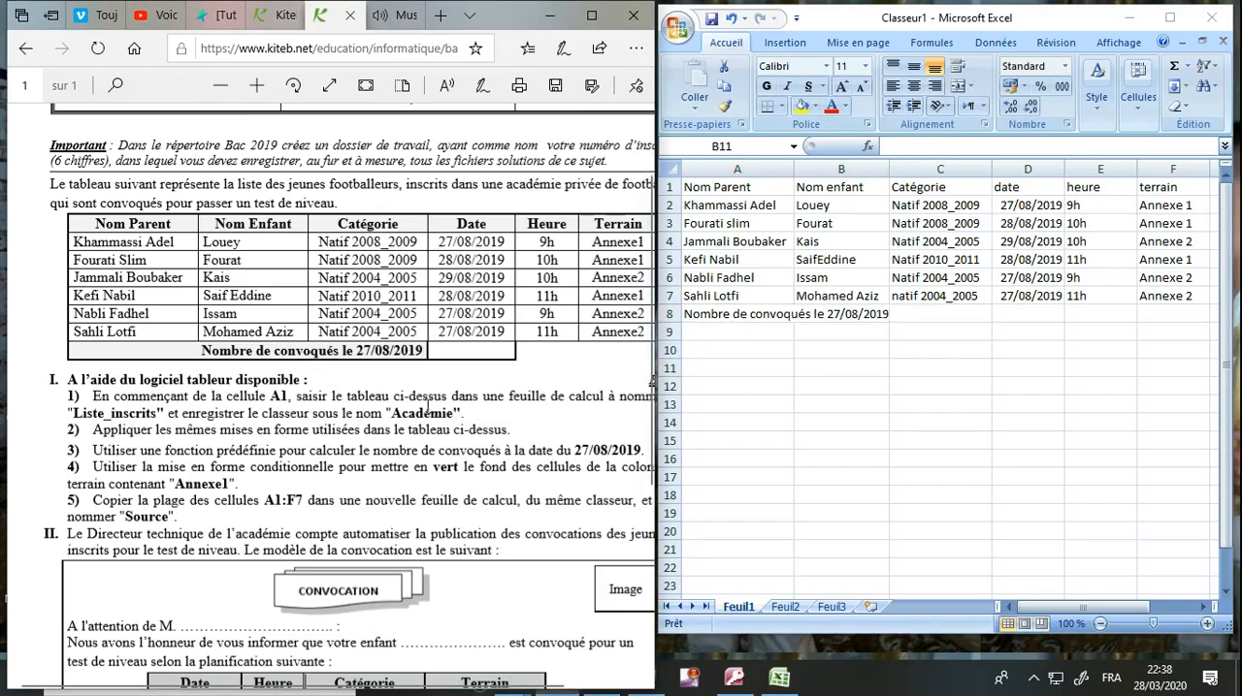
{"action": "left_click_drag", "start_coordinate": [655, 418], "coordinate": [685, 419]}
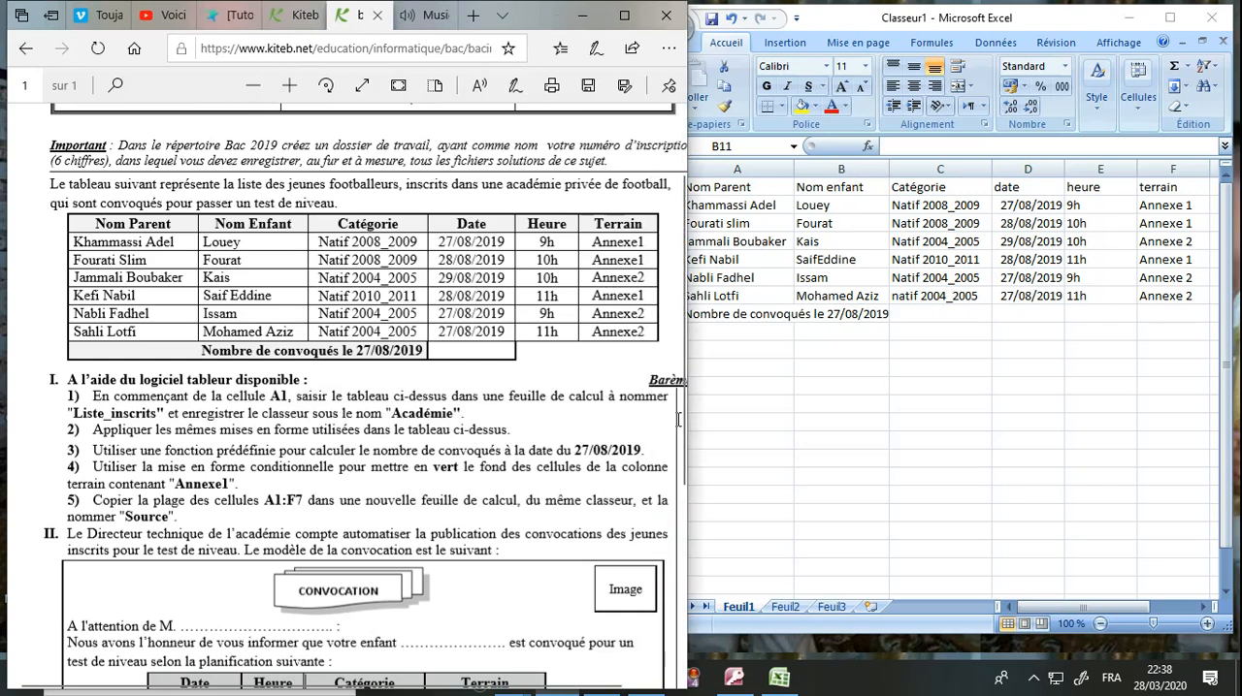
{"action": "left_click_drag", "start_coordinate": [332, 396], "coordinate": [565, 395]}
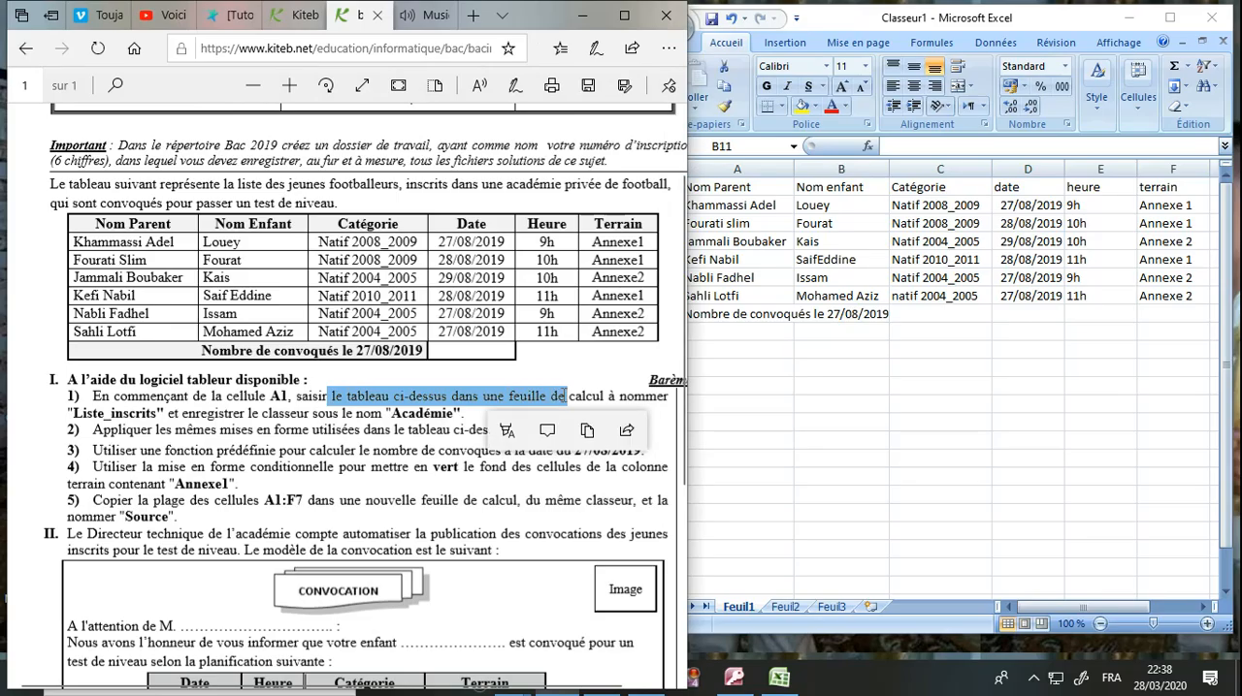
{"action": "left_click", "coordinate": [757, 422]}
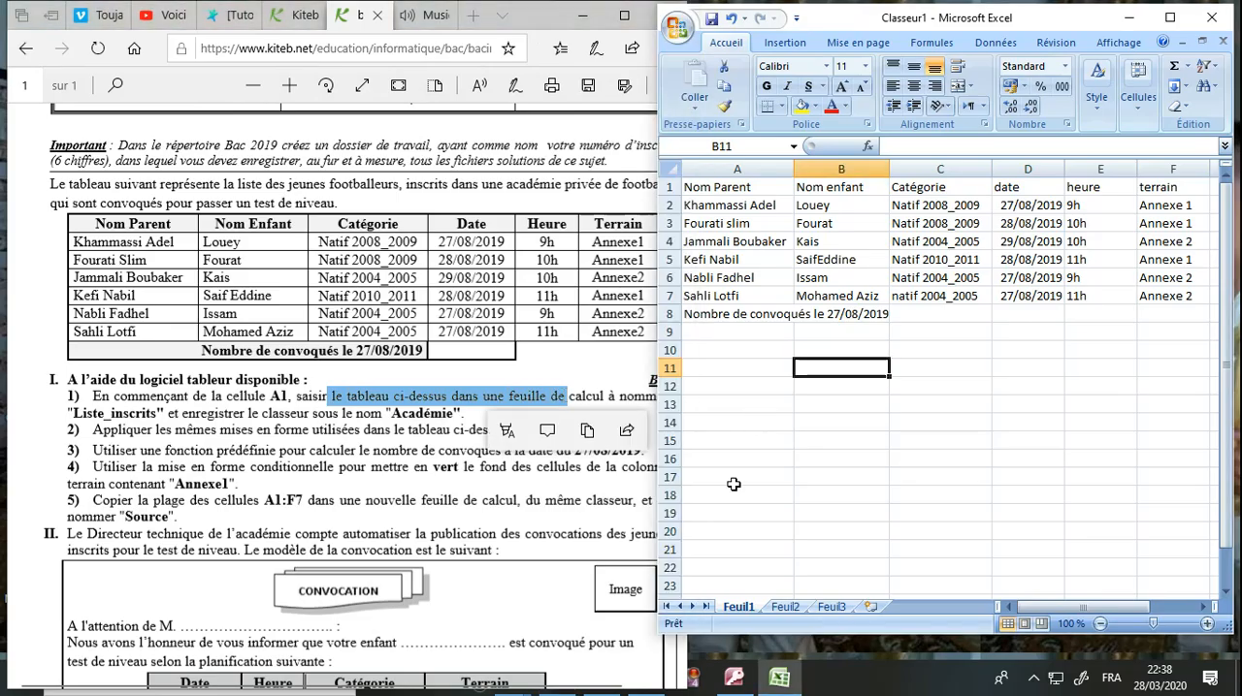
{"action": "right_click", "coordinate": [739, 606]}
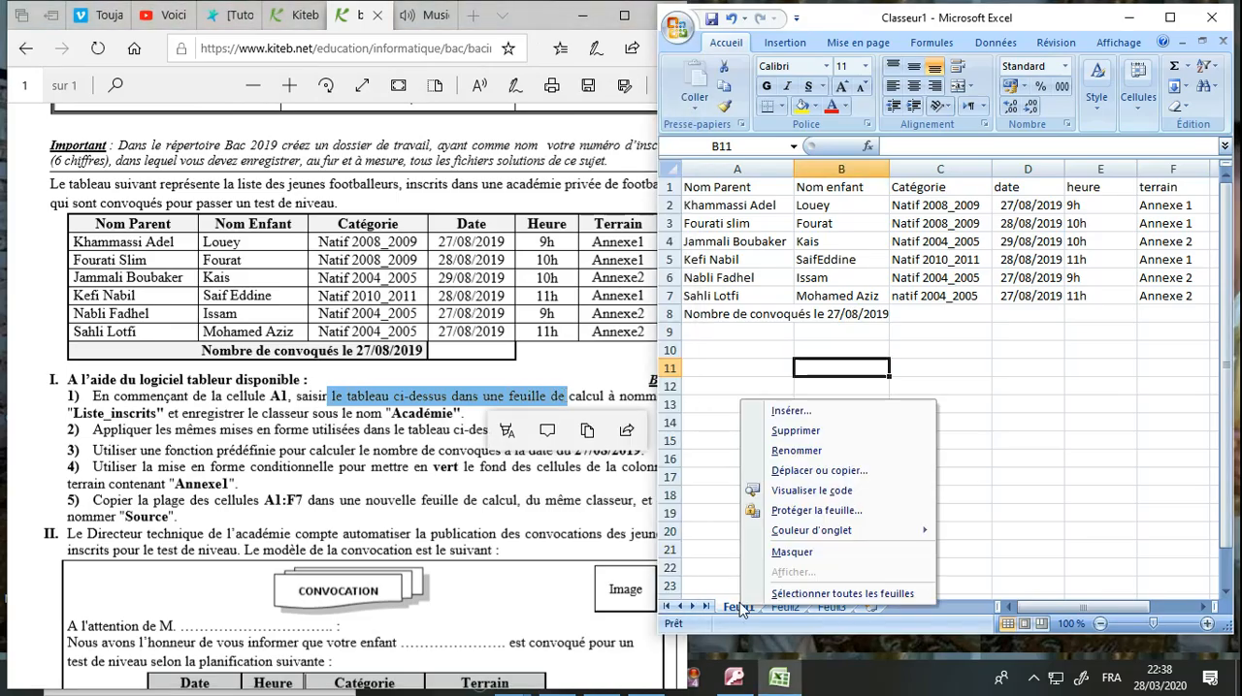
{"action": "left_click", "coordinate": [803, 452]}
{"action": "type", "text": "Liste"}
{"action": "key", "text": "Return"}
{"action": "type", "text": "_inscri"}
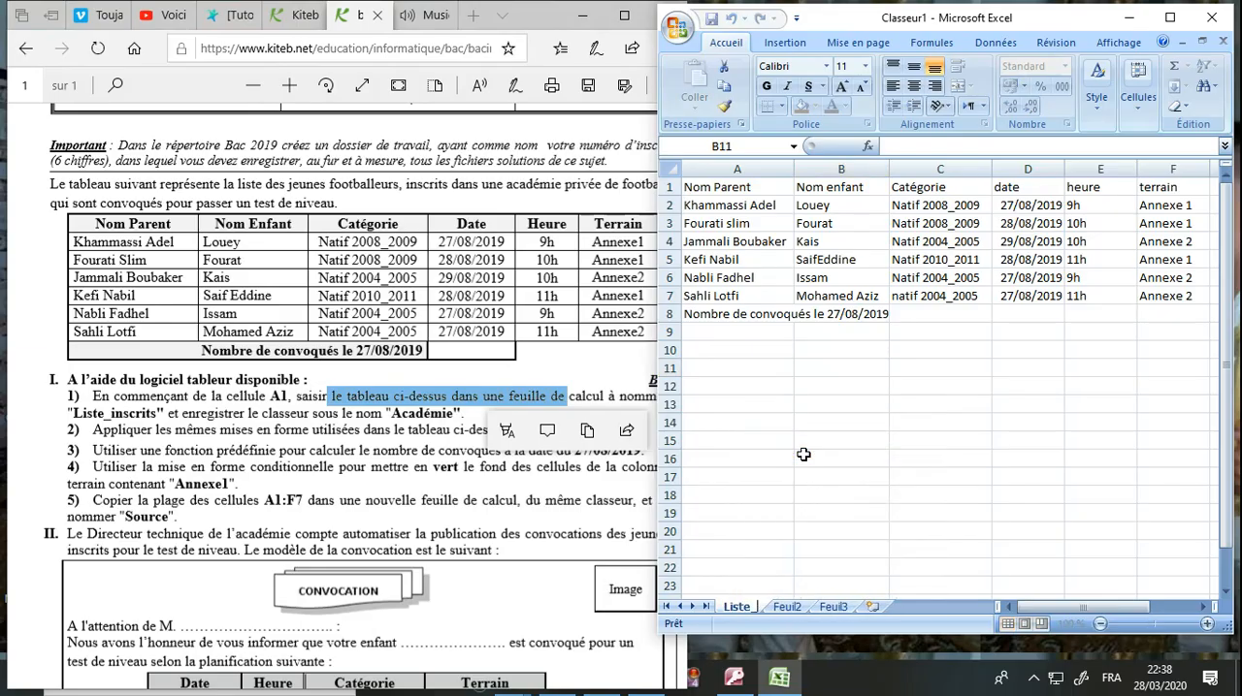
{"action": "type", "text": "t"}
{"action": "key", "text": "Return"}
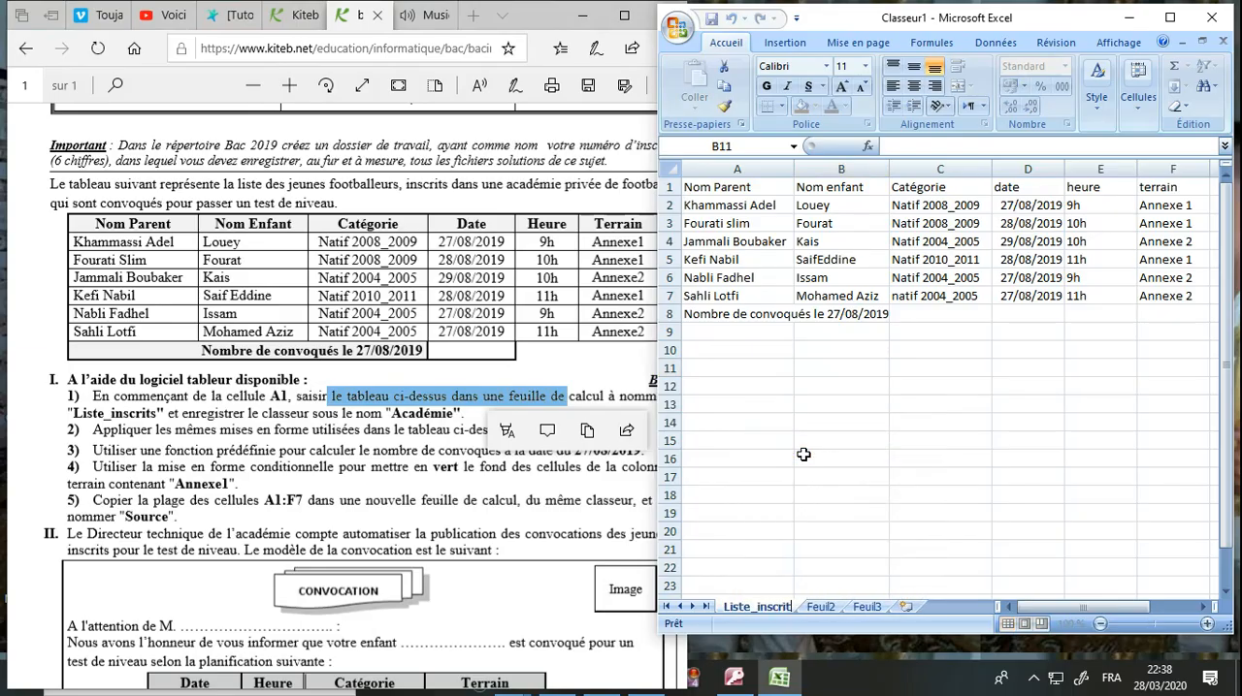
{"action": "type", "text": "s"}
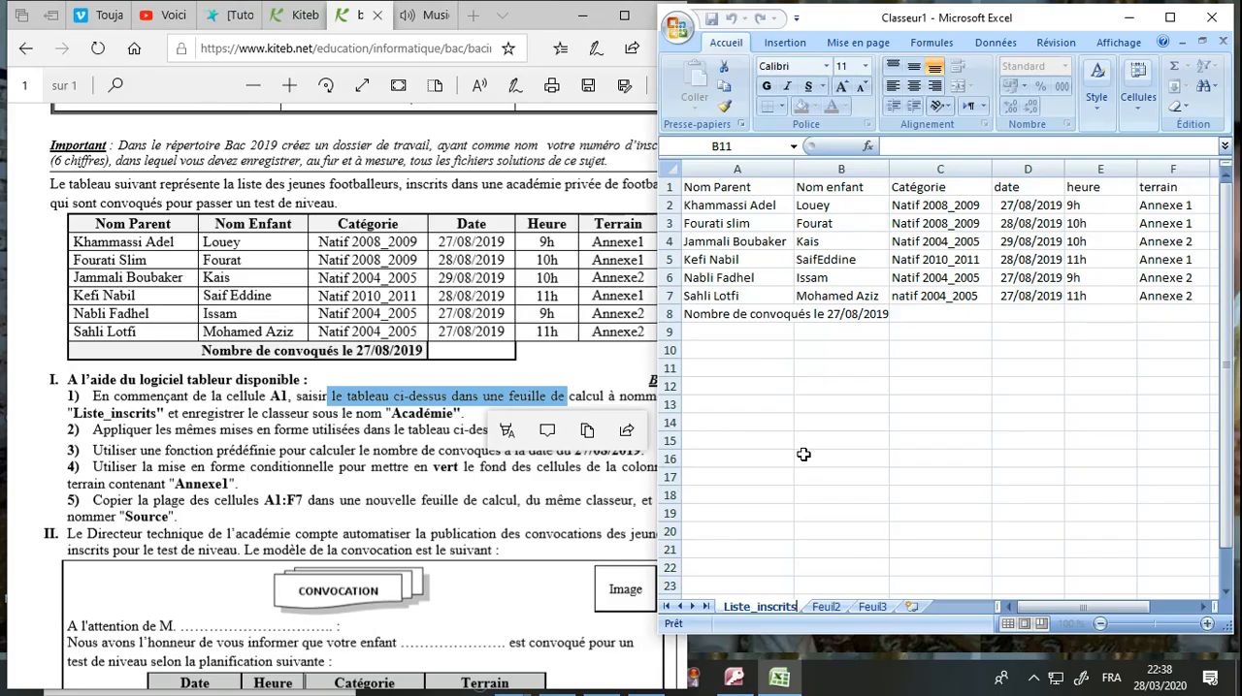
{"action": "left_click", "coordinate": [803, 241]}
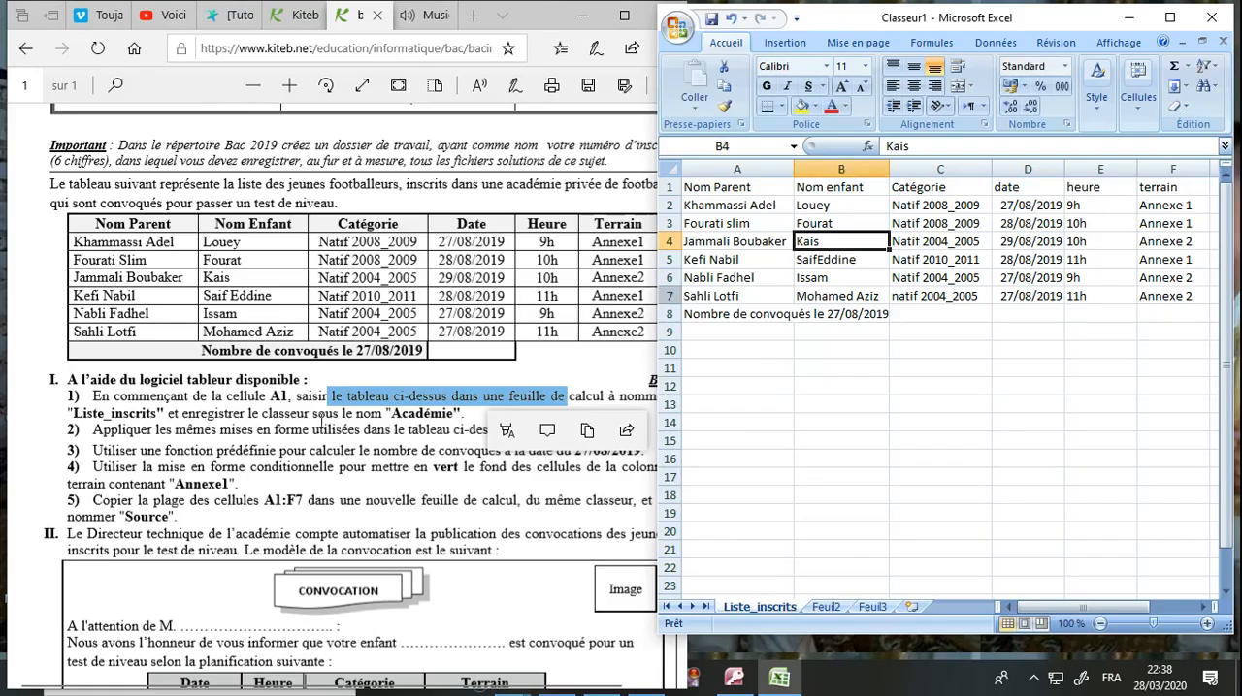
Save the workbook as Académie in Excel 97-2003 format, in the registration-number folder inside bac2020 on drive C.
{"action": "left_click_drag", "start_coordinate": [336, 415], "coordinate": [450, 416]}
{"action": "left_click", "coordinate": [890, 302]}
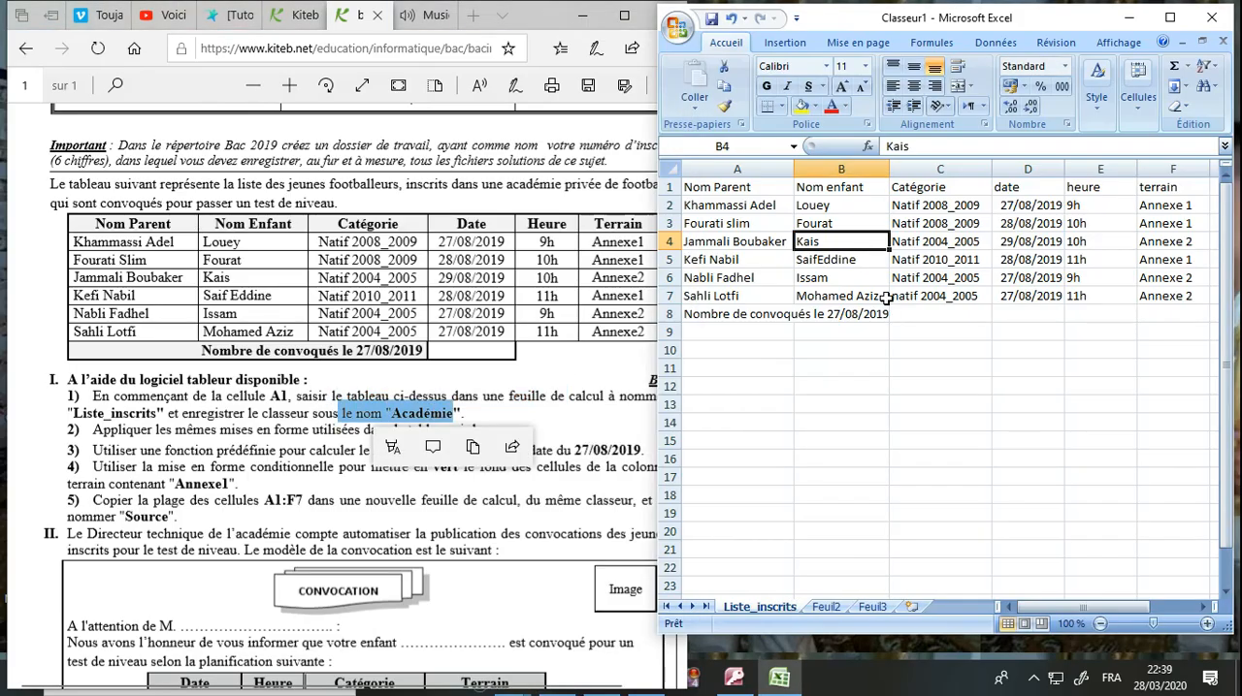
{"action": "left_click", "coordinate": [676, 30]}
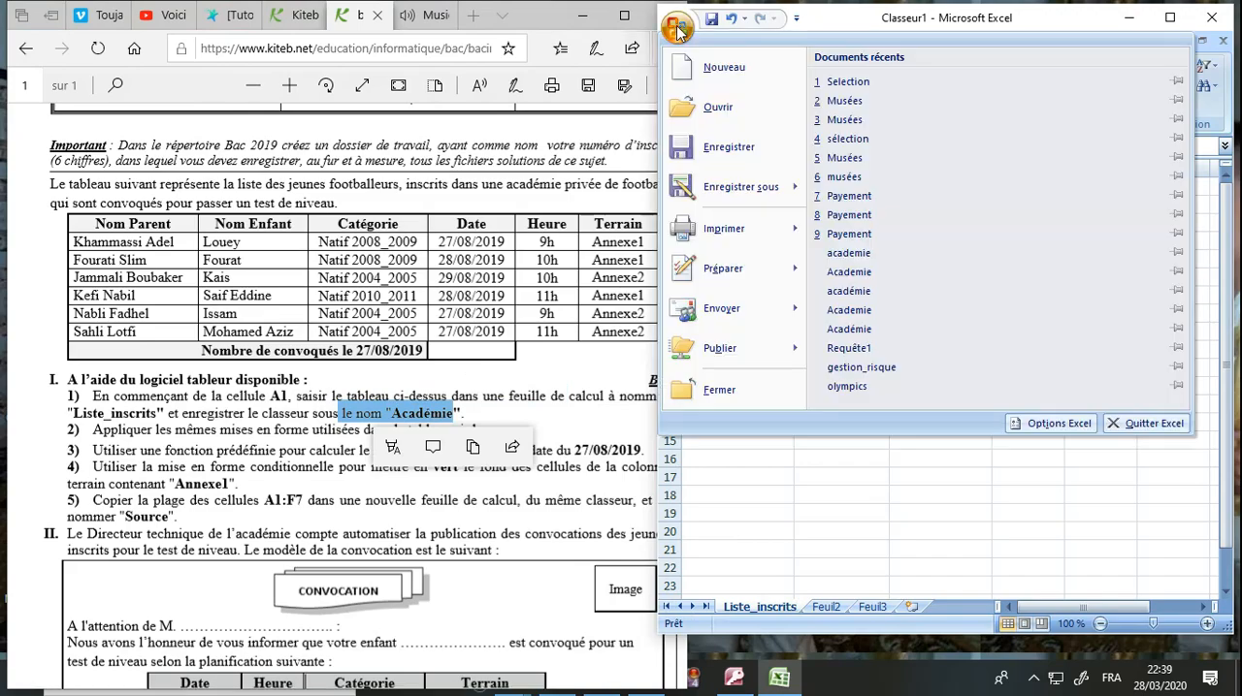
{"action": "mouse_move", "coordinate": [738, 186]}
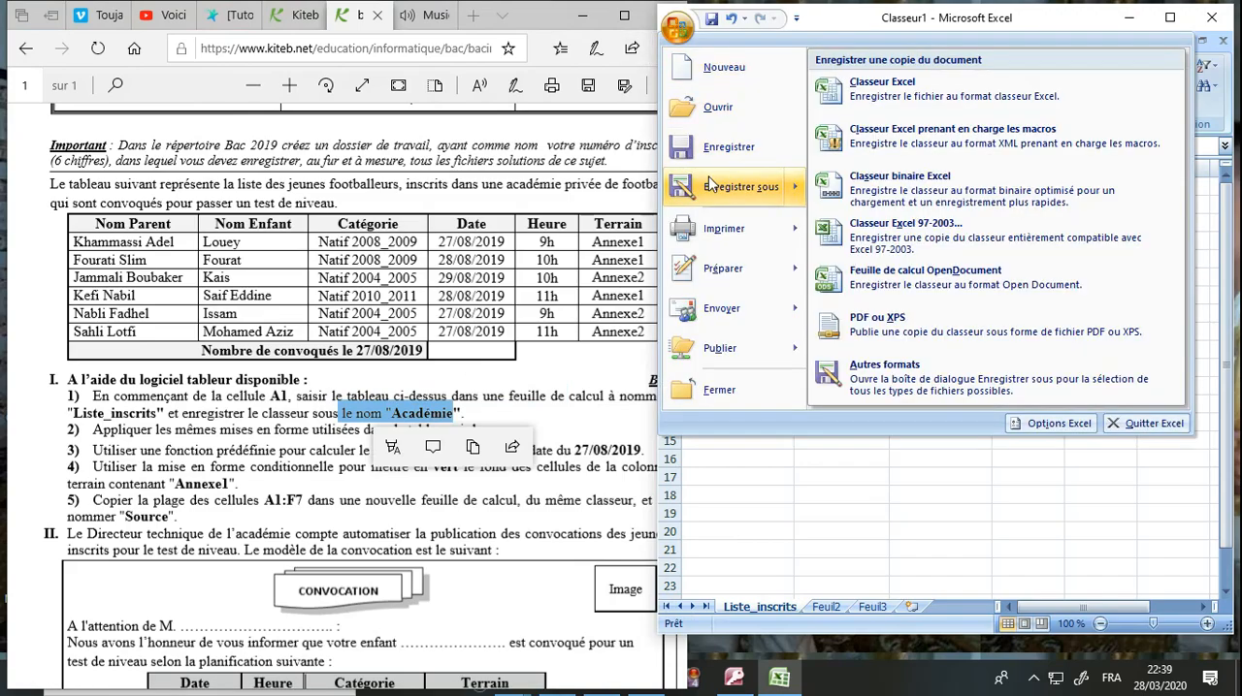
{"action": "left_click", "coordinate": [893, 233]}
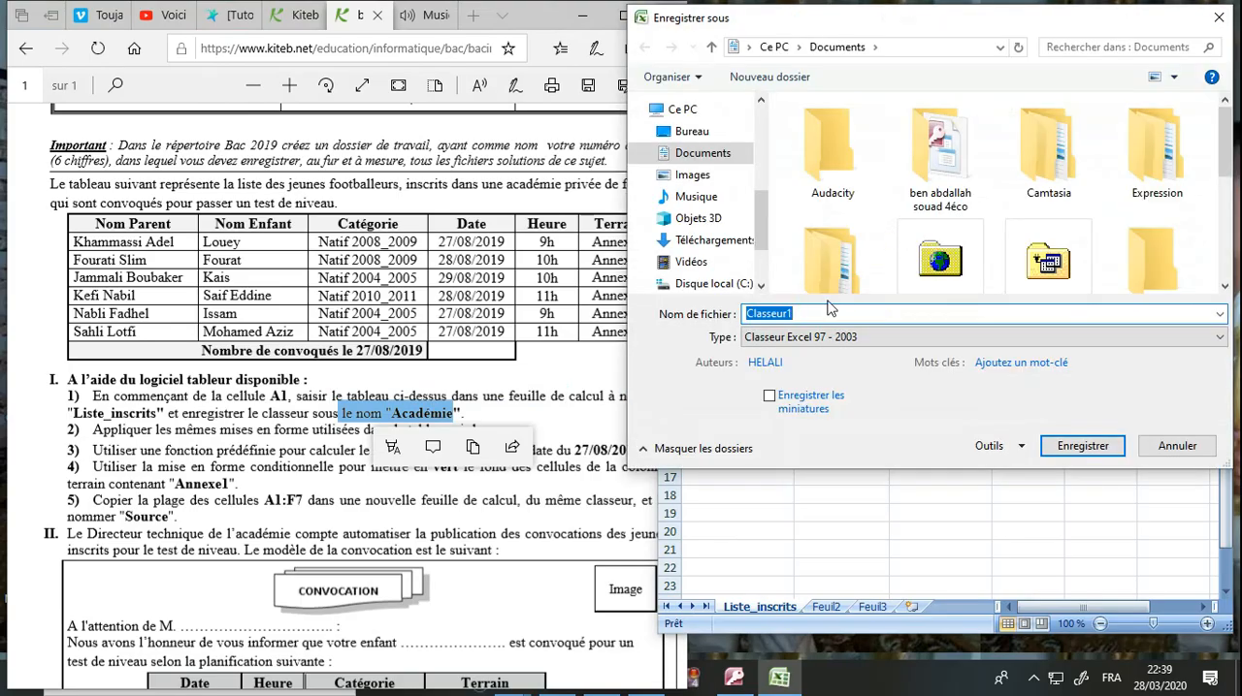
{"action": "left_click", "coordinate": [739, 284]}
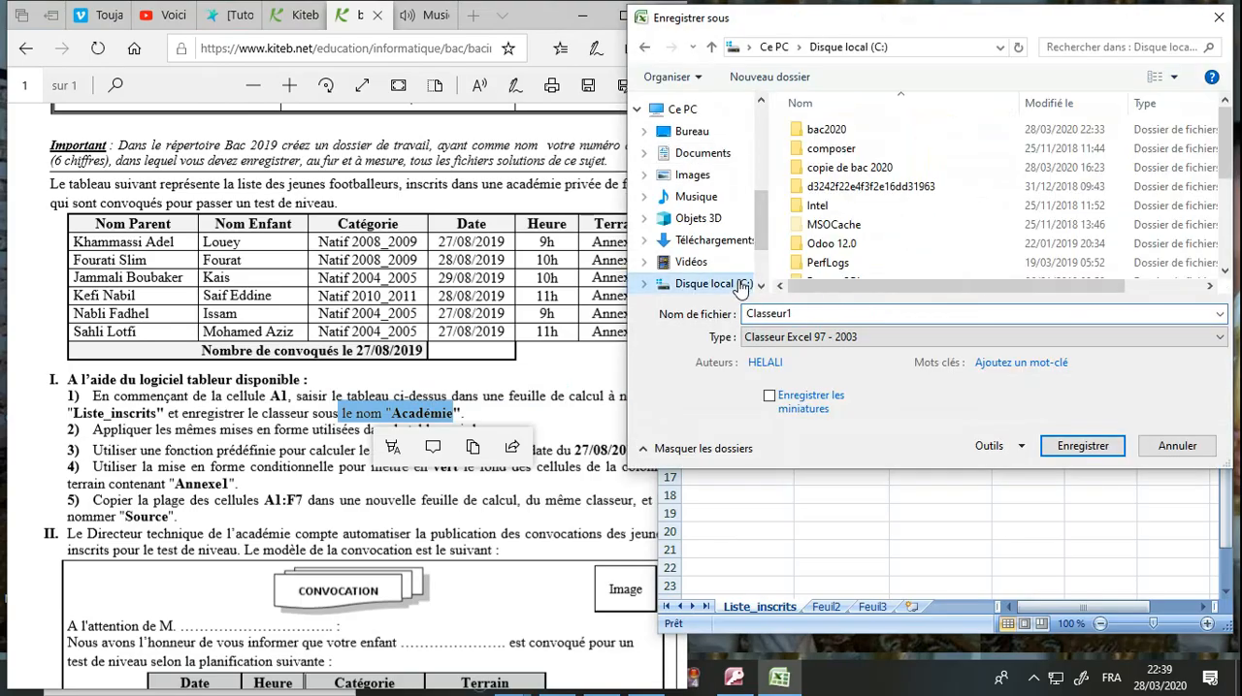
{"action": "double_click", "coordinate": [842, 133]}
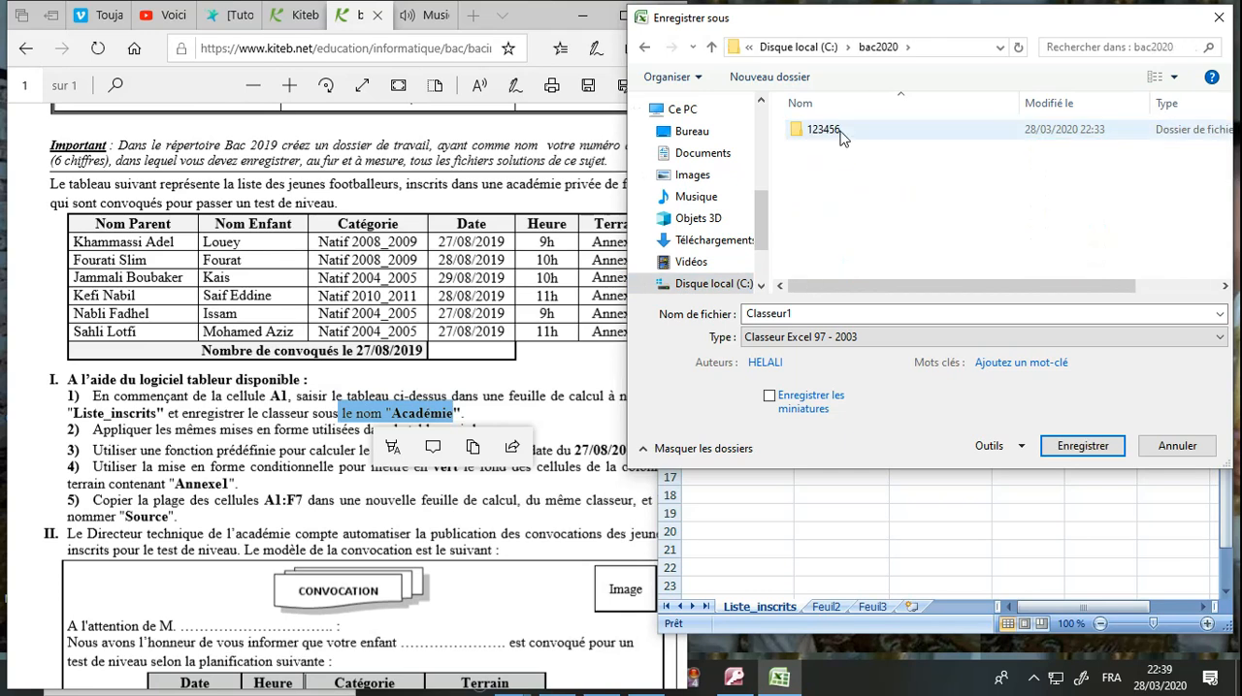
{"action": "double_click", "coordinate": [841, 134]}
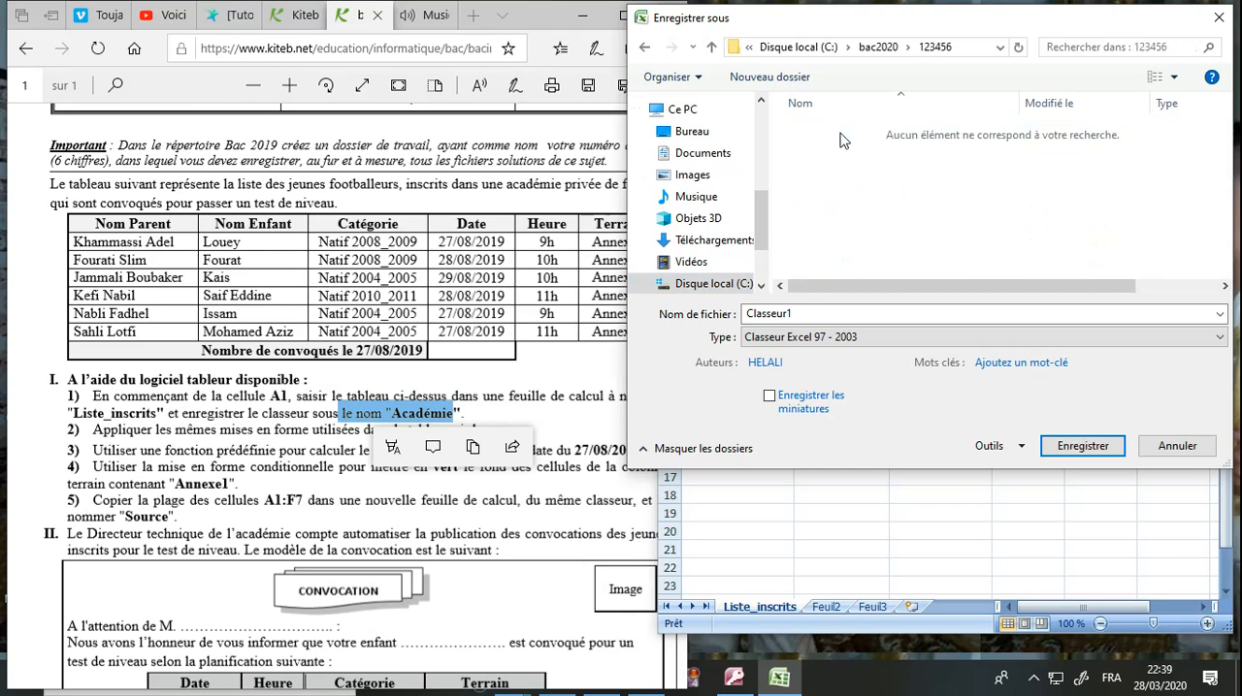
{"action": "double_click", "coordinate": [795, 316]}
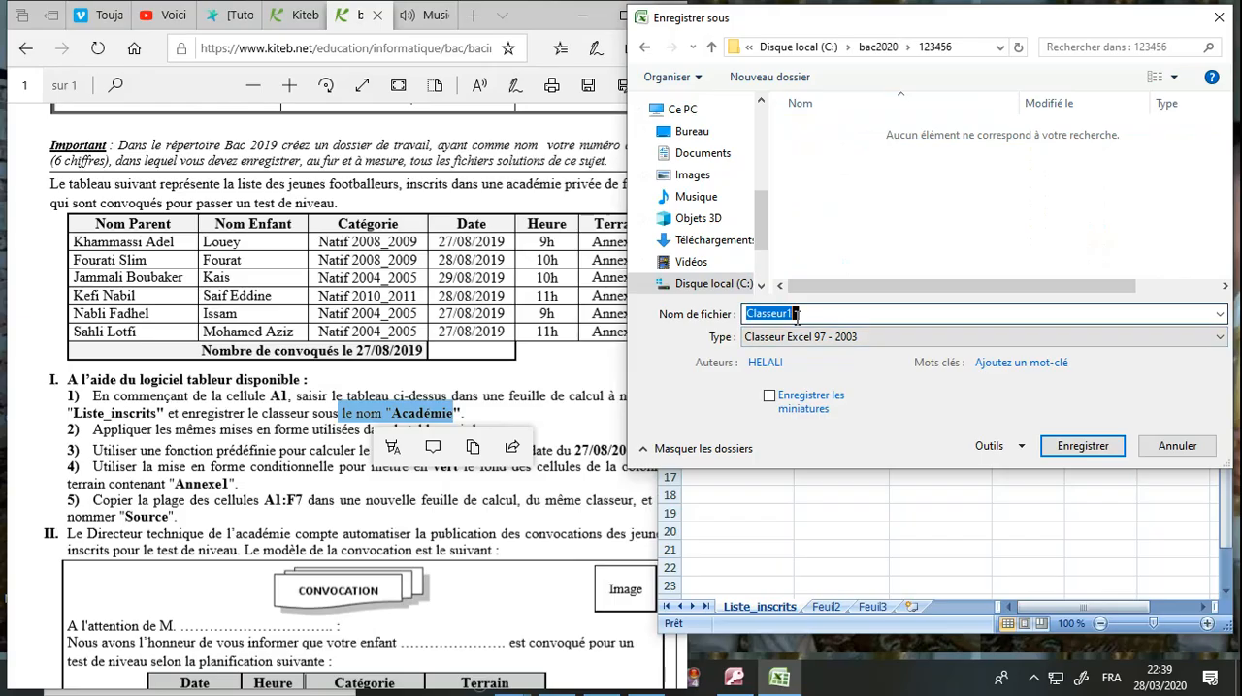
{"action": "type", "text": "A"}
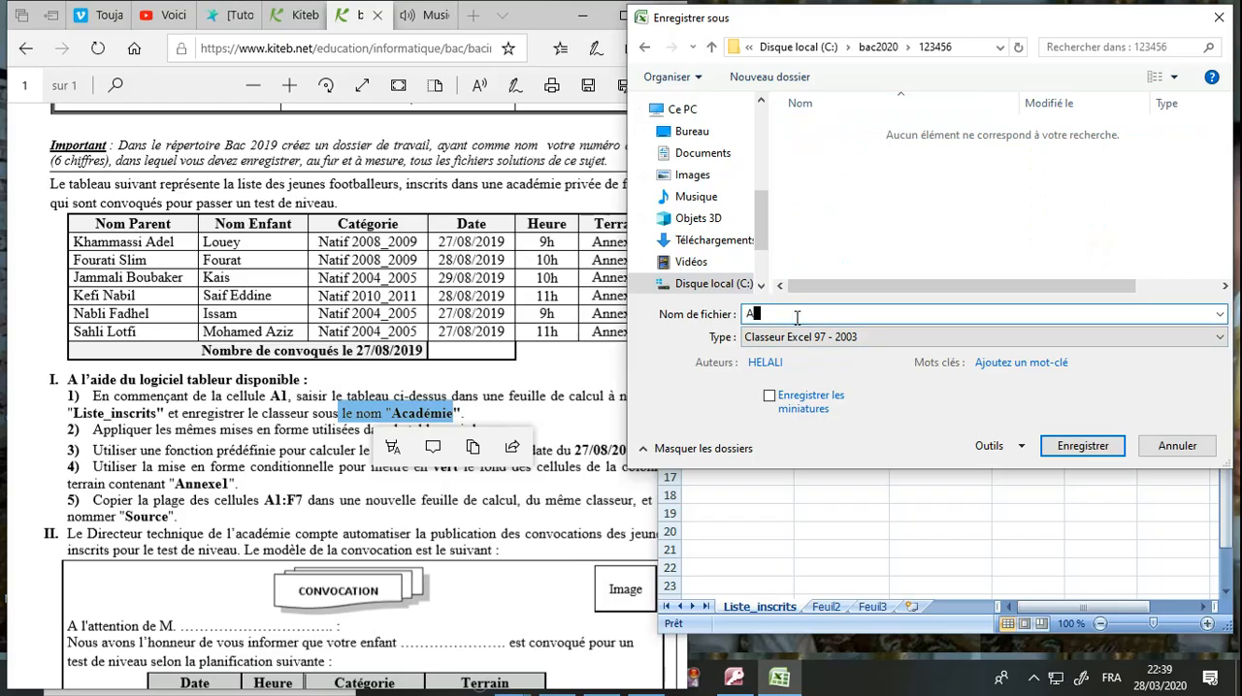
{"action": "type", "text": "cadémie"}
{"action": "key", "text": "Return"}
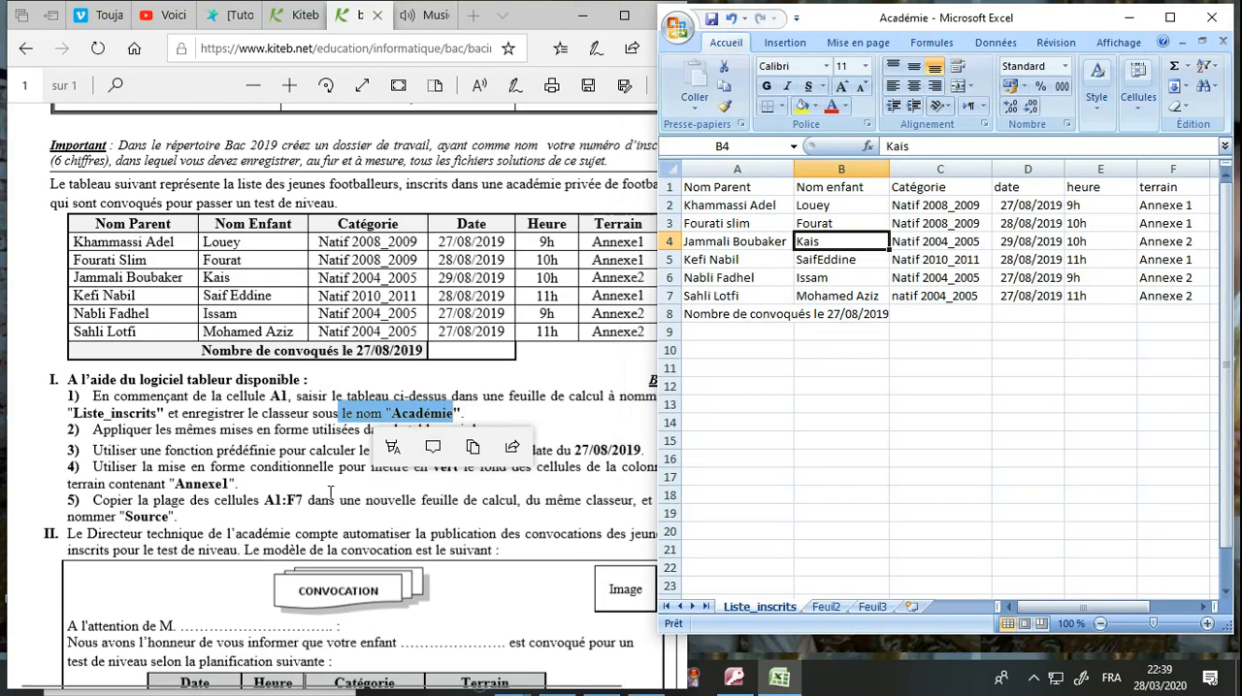
Highlight question 2 in the exam document and make the header row A1:F1 bold.
{"action": "left_click", "coordinate": [330, 493]}
{"action": "left_click_drag", "start_coordinate": [146, 430], "coordinate": [486, 439]}
{"action": "left_click", "coordinate": [804, 393]}
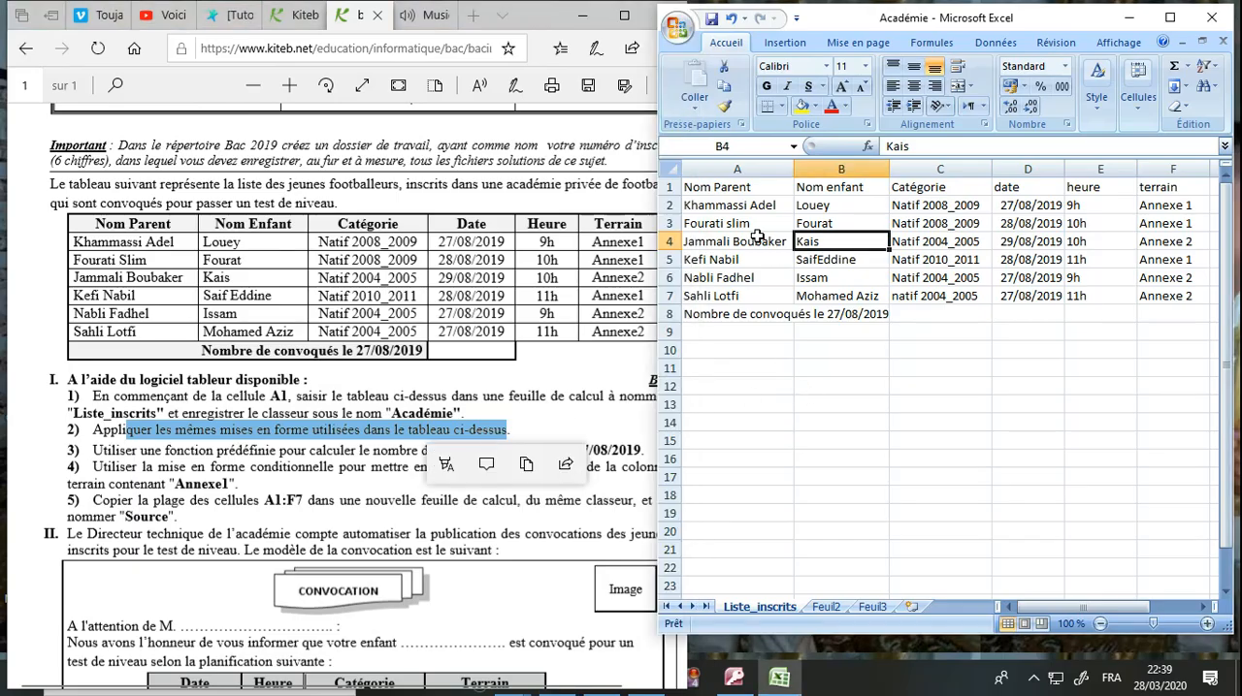
{"action": "left_click_drag", "start_coordinate": [745, 188], "coordinate": [1149, 185]}
{"action": "left_click", "coordinate": [767, 88]}
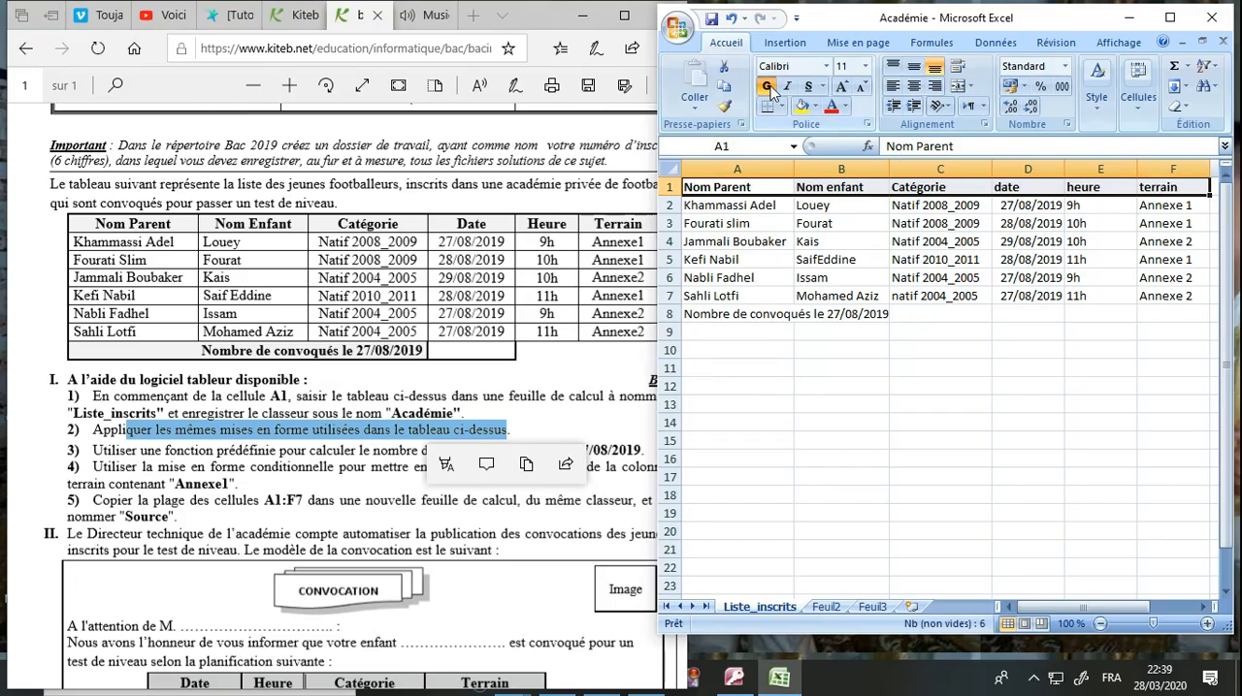
Center the text of the header row A1:F1 and fill it with the standard light green.
{"action": "left_click", "coordinate": [913, 87]}
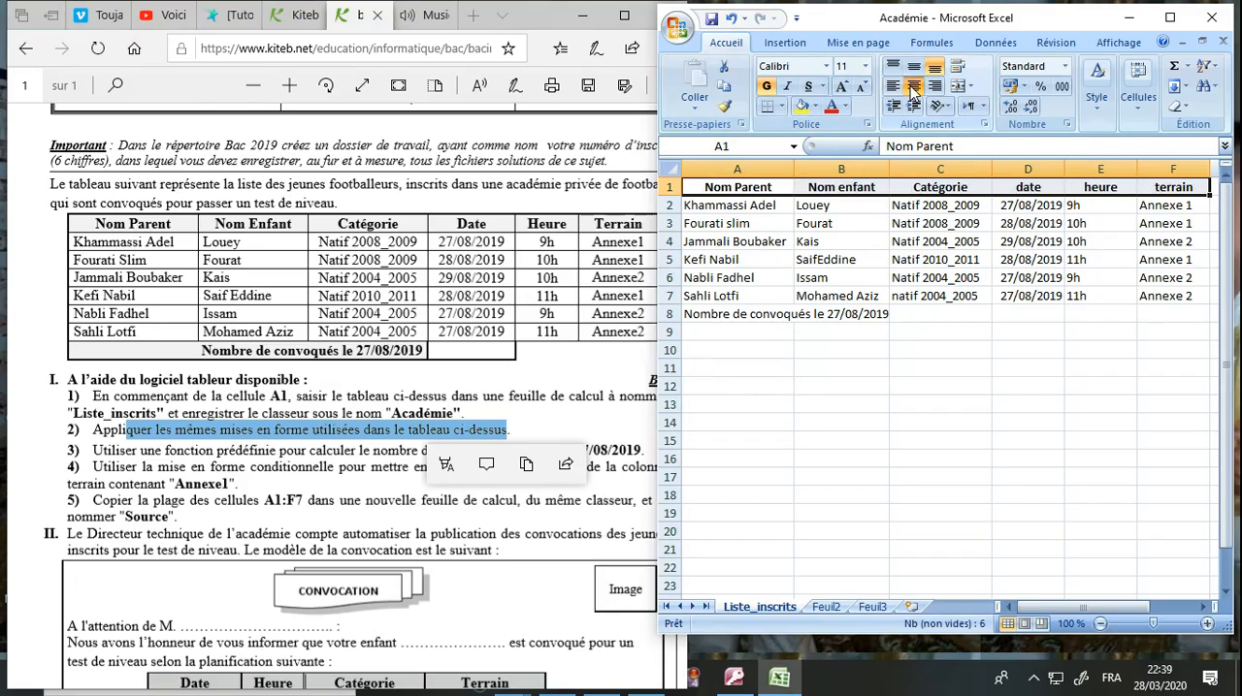
{"action": "left_click", "coordinate": [815, 107]}
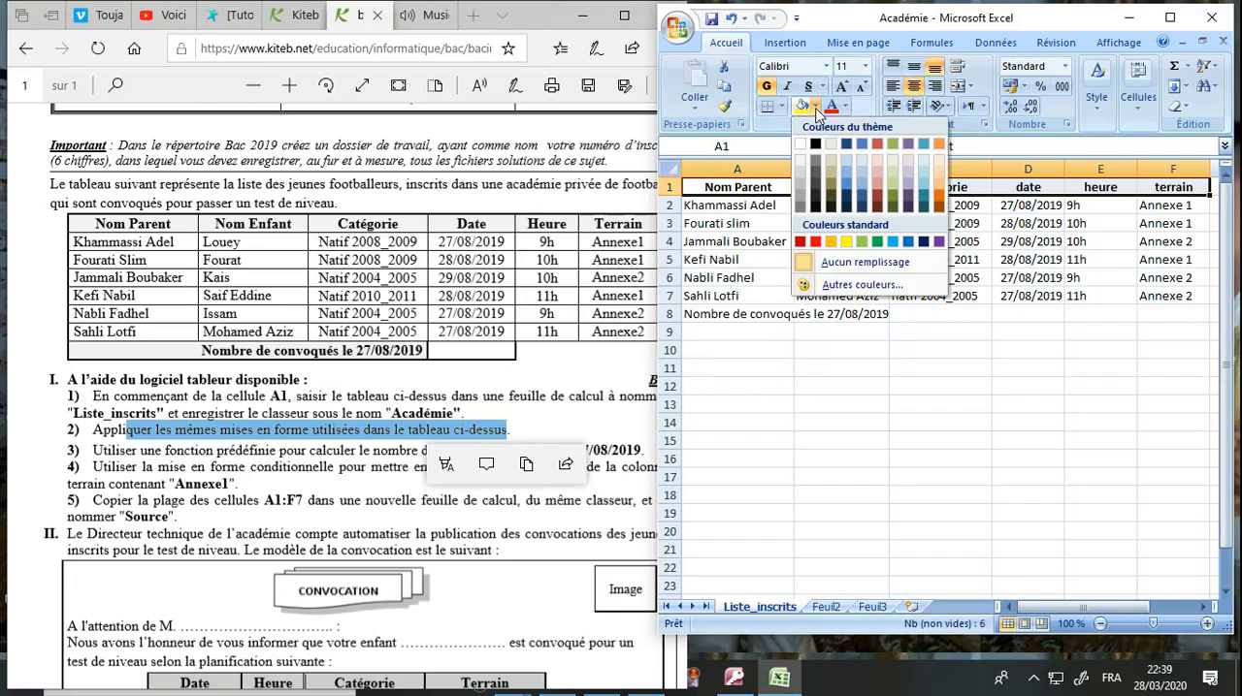
{"action": "left_click", "coordinate": [858, 241]}
{"action": "left_click", "coordinate": [786, 333]}
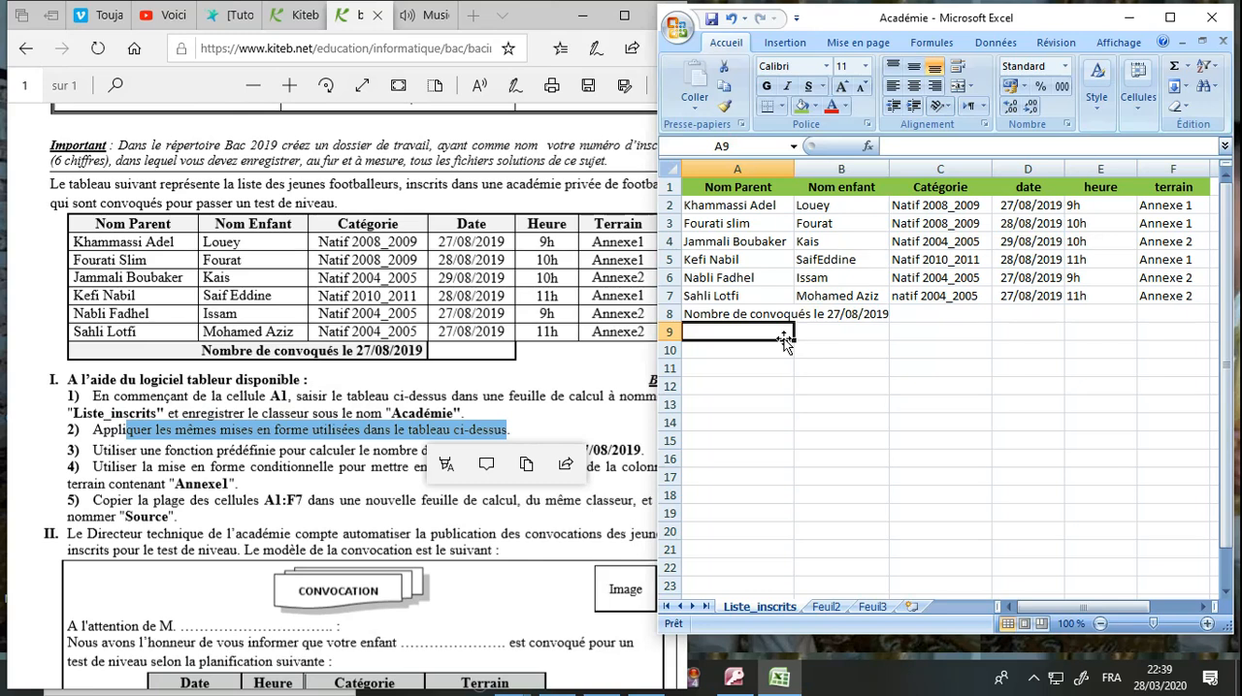
Merge and center A8:C8 around the "Nombre de convoqués" label, with bold text and the same light green fill as the header.
{"action": "left_click_drag", "start_coordinate": [747, 326], "coordinate": [880, 314]}
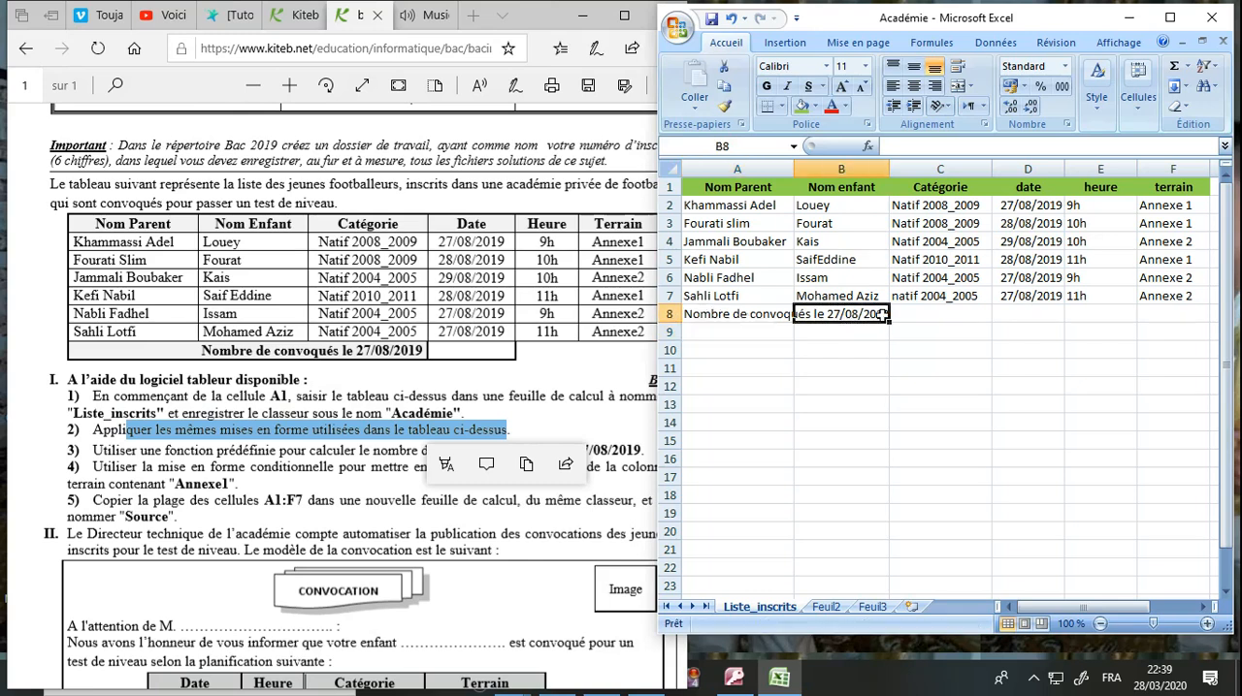
{"action": "left_click_drag", "start_coordinate": [771, 312], "coordinate": [912, 314]}
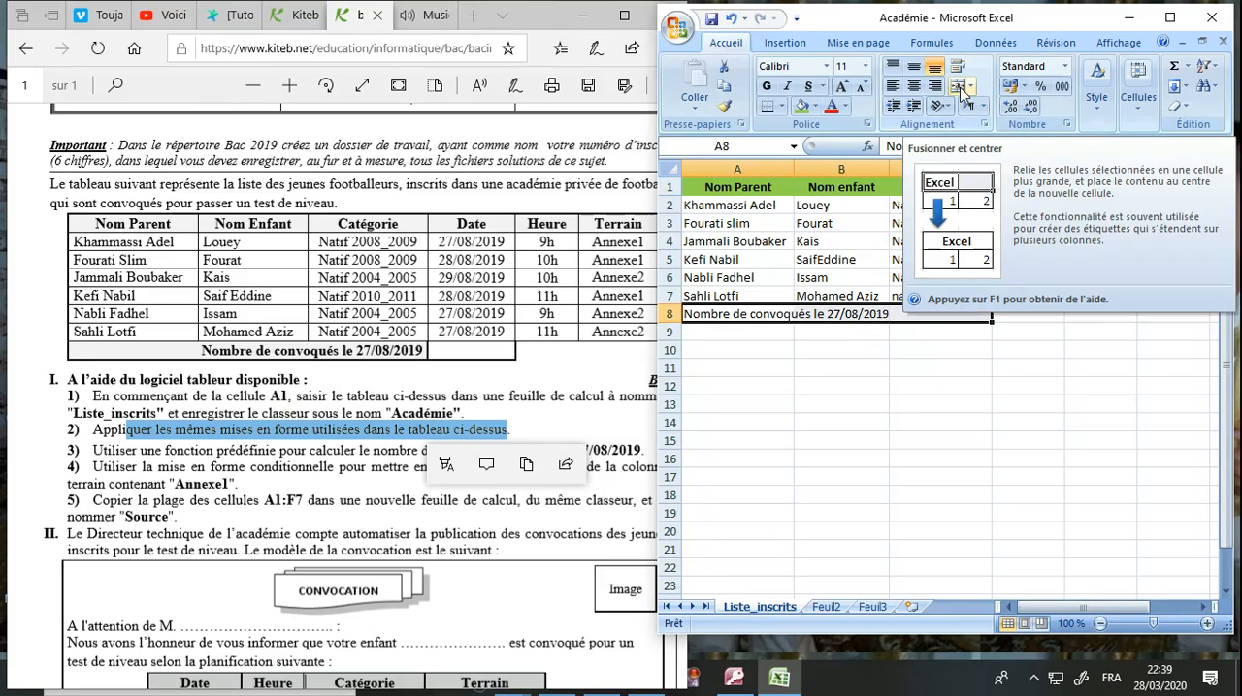
{"action": "left_click", "coordinate": [959, 88]}
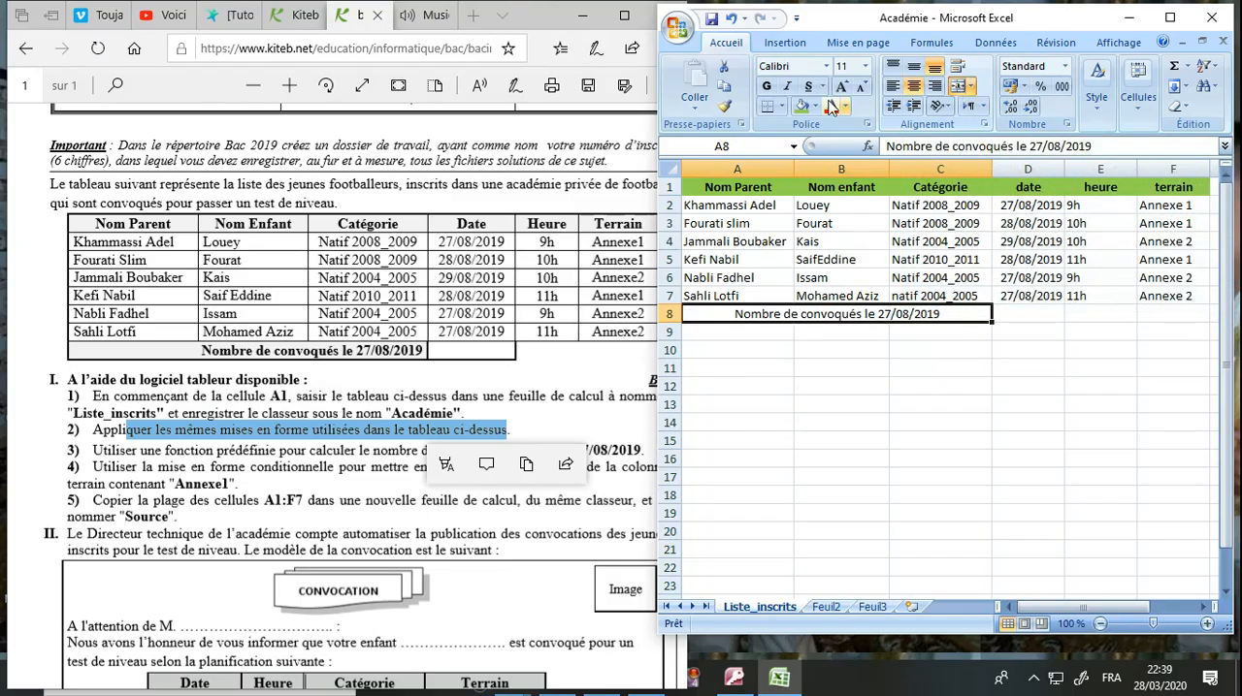
{"action": "left_click", "coordinate": [767, 88]}
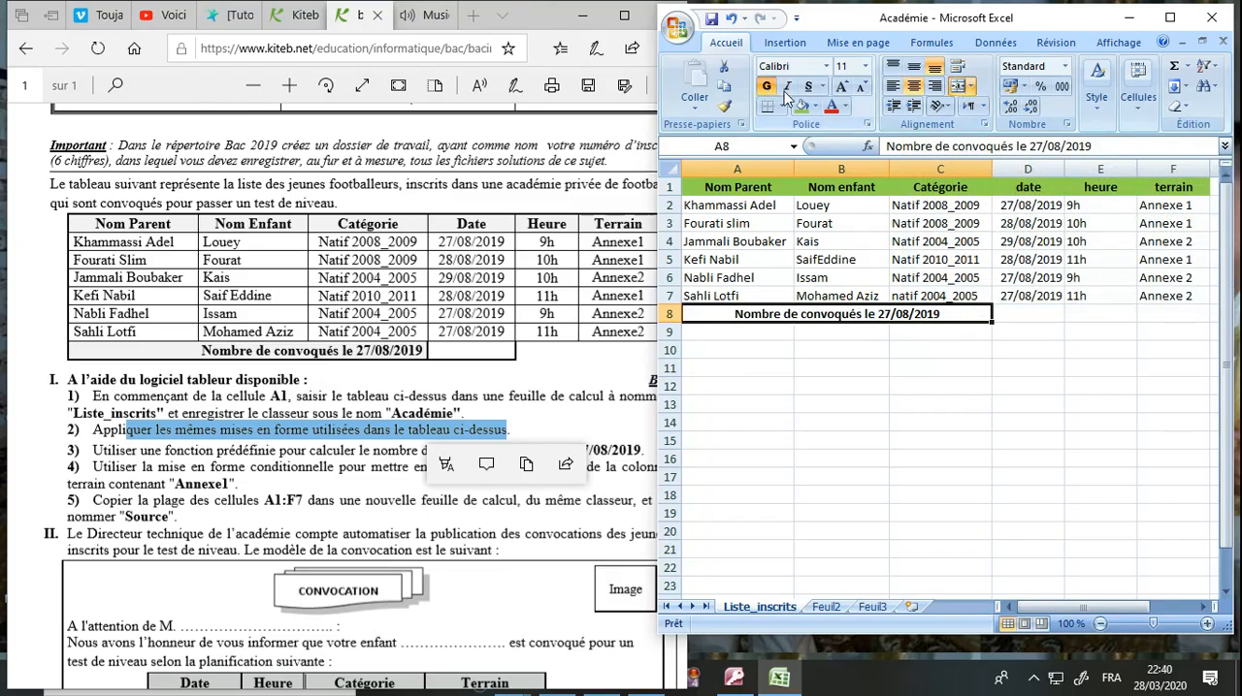
{"action": "left_click", "coordinate": [802, 107]}
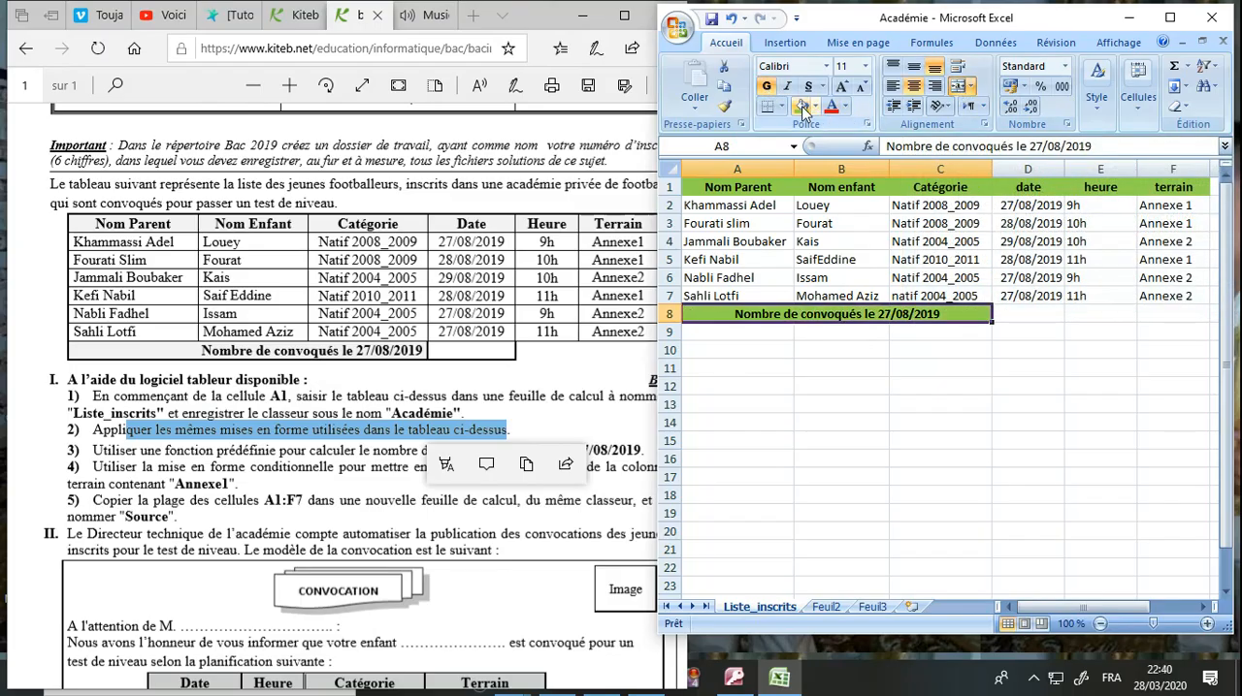
{"action": "left_click", "coordinate": [813, 281]}
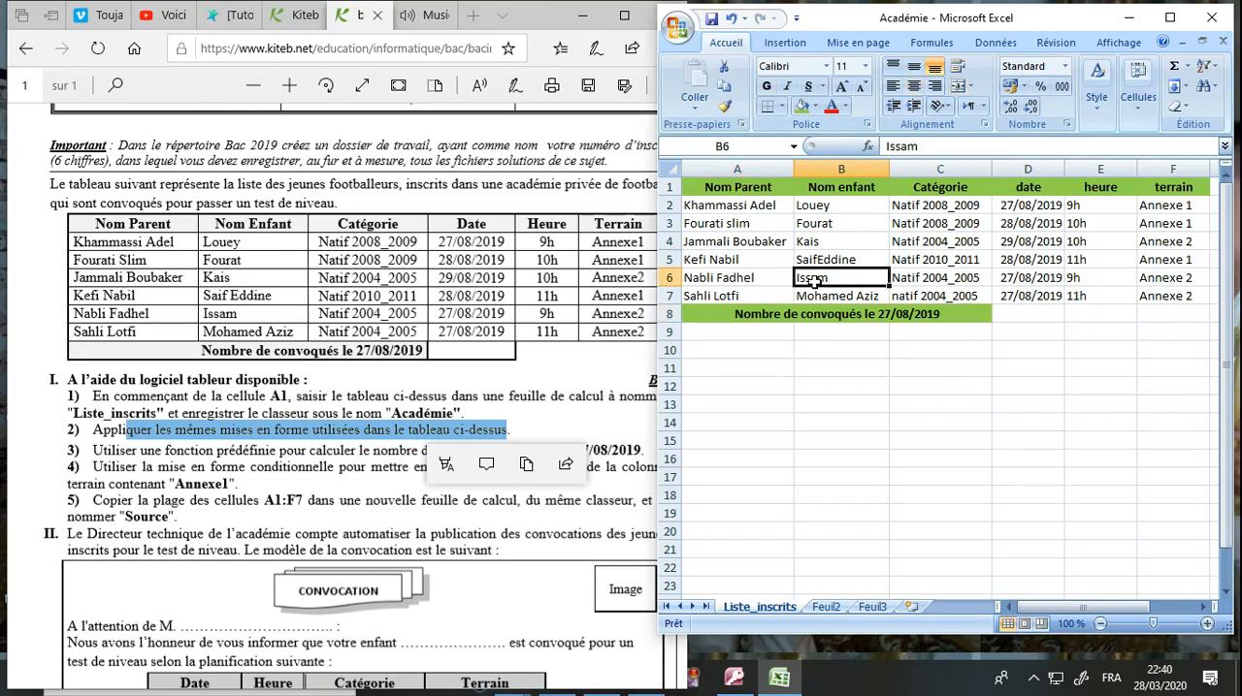
Center the category, date, hour and terrain data in cells C2:F7.
{"action": "left_click_drag", "start_coordinate": [932, 208], "coordinate": [1147, 290]}
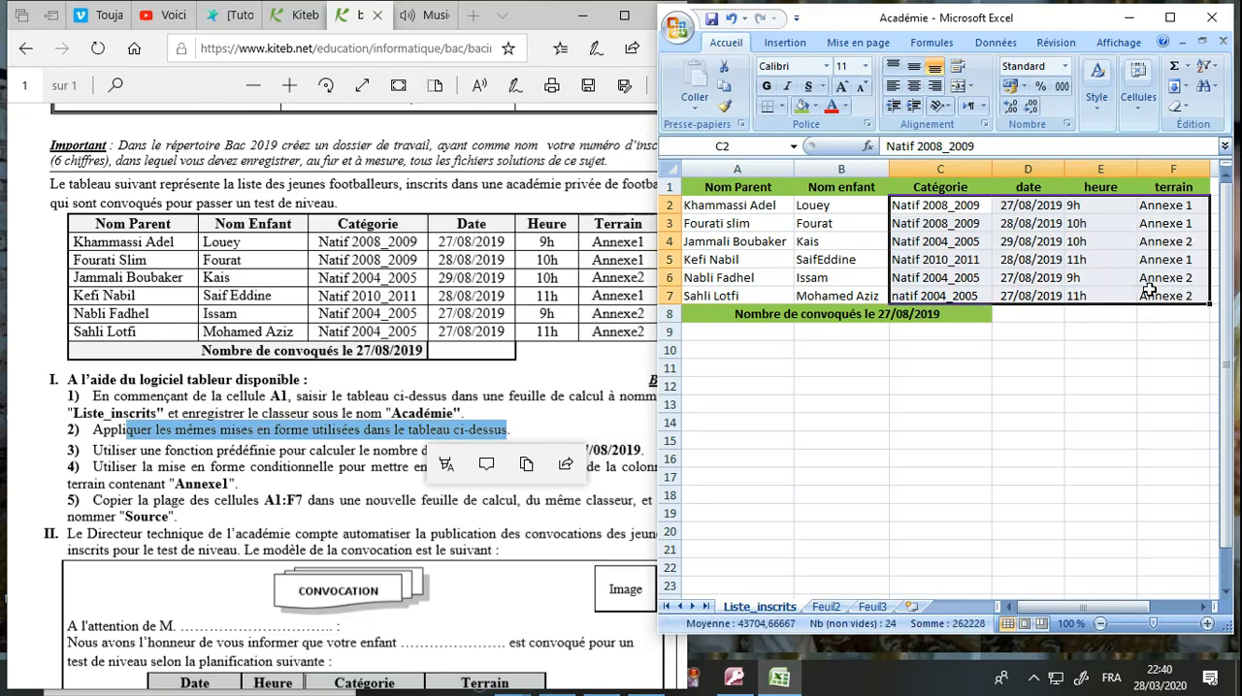
{"action": "left_click", "coordinate": [912, 85]}
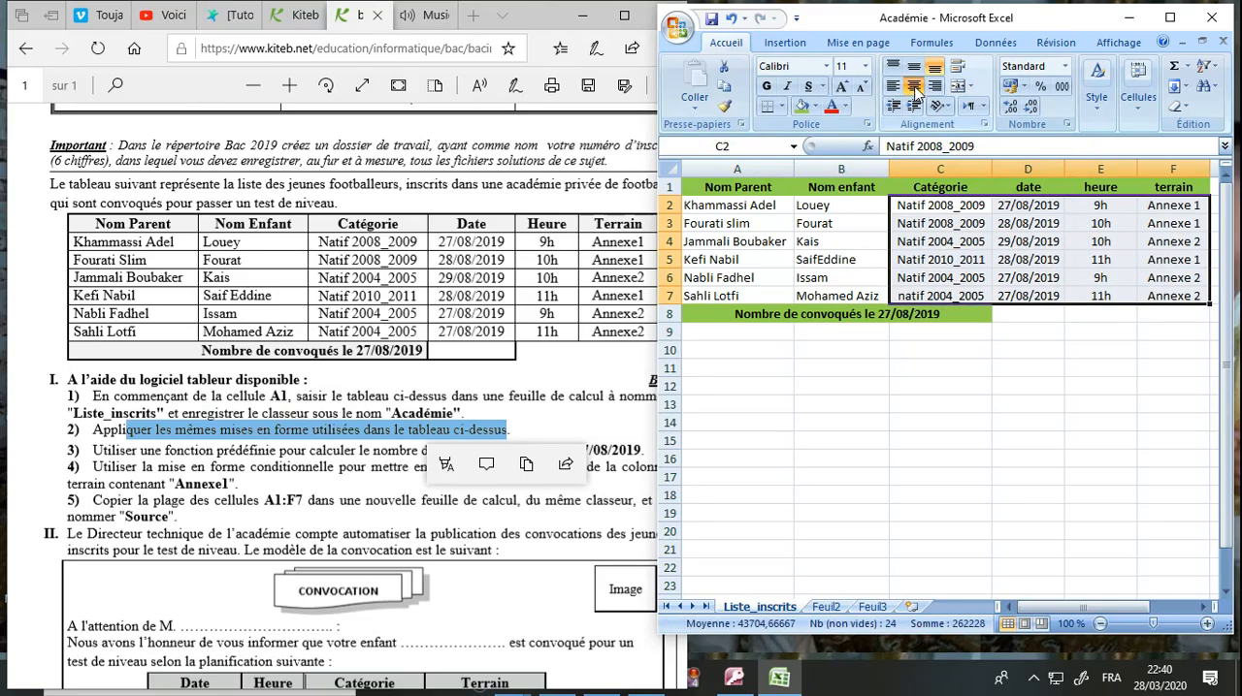
{"action": "left_click", "coordinate": [908, 373]}
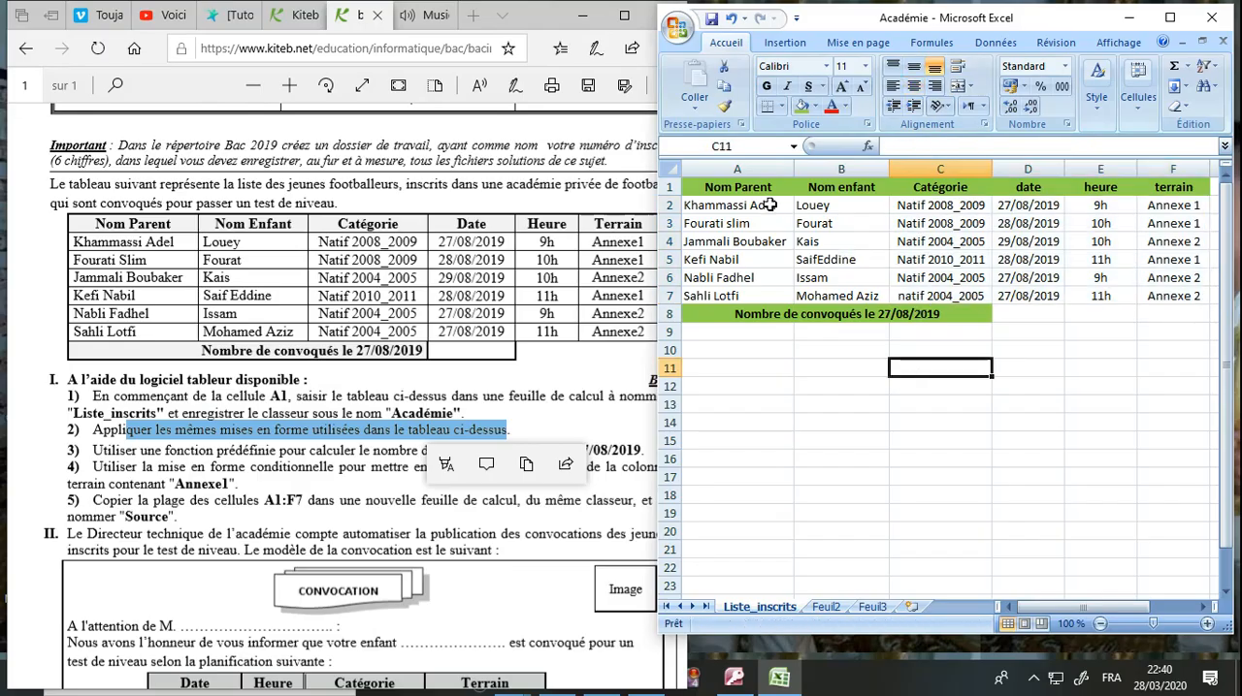
Apply thick dashed dark blue outline and inside borders to the table range A1:F8.
{"action": "left_click_drag", "start_coordinate": [756, 191], "coordinate": [1154, 315]}
{"action": "left_click", "coordinate": [782, 107]}
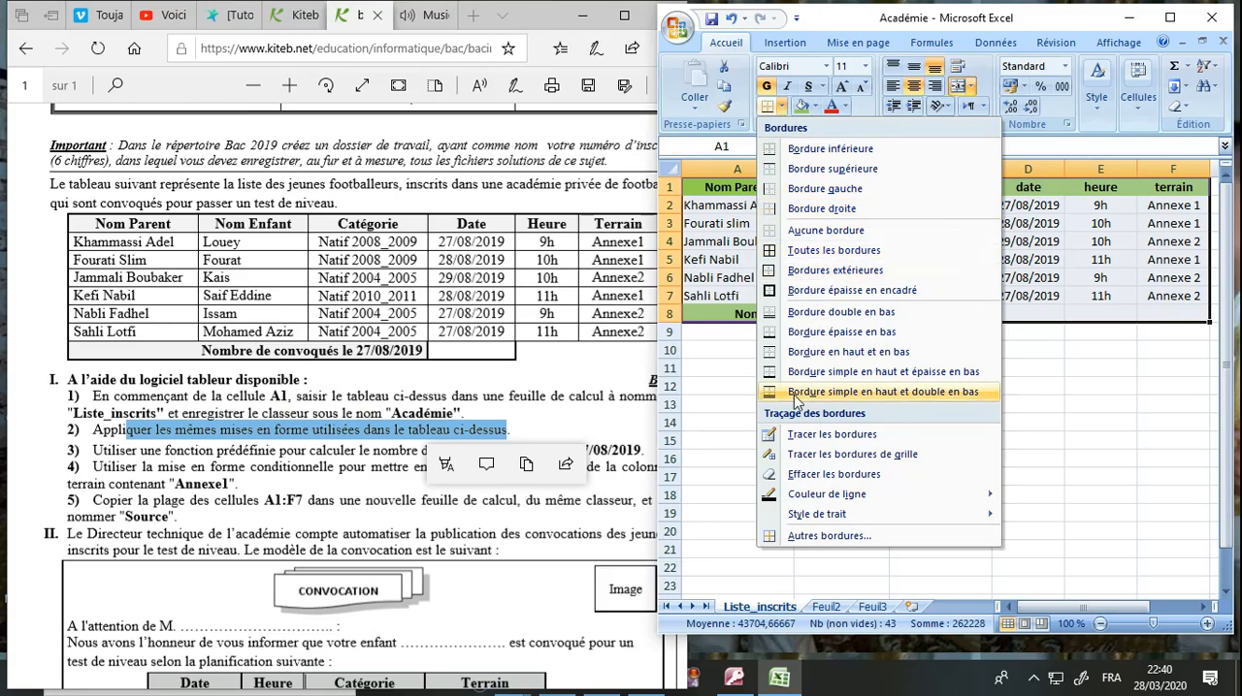
{"action": "left_click", "coordinate": [798, 540]}
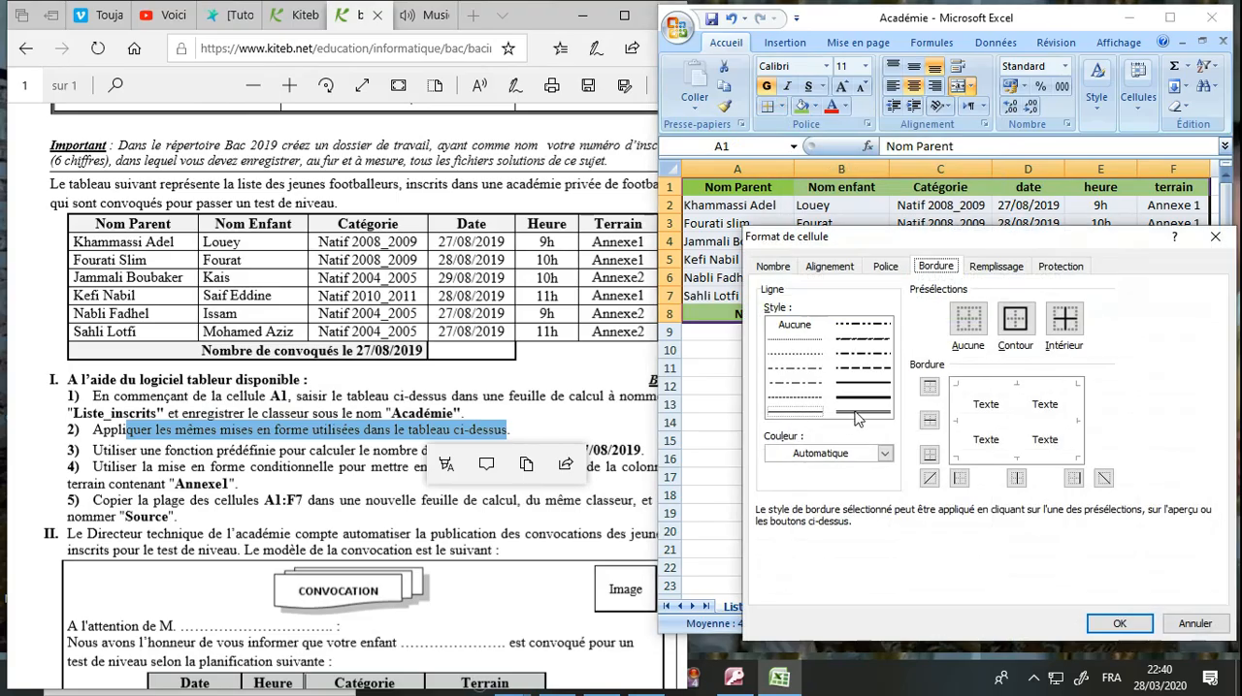
{"action": "left_click", "coordinate": [857, 454]}
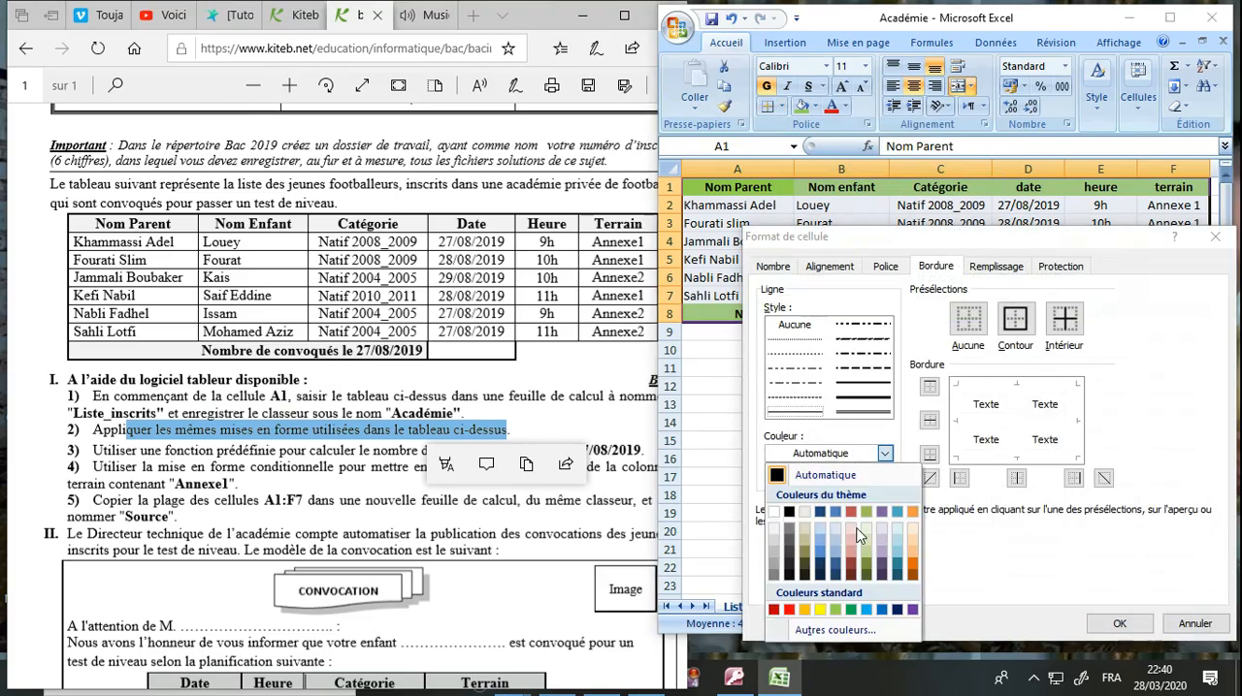
{"action": "left_click", "coordinate": [837, 566]}
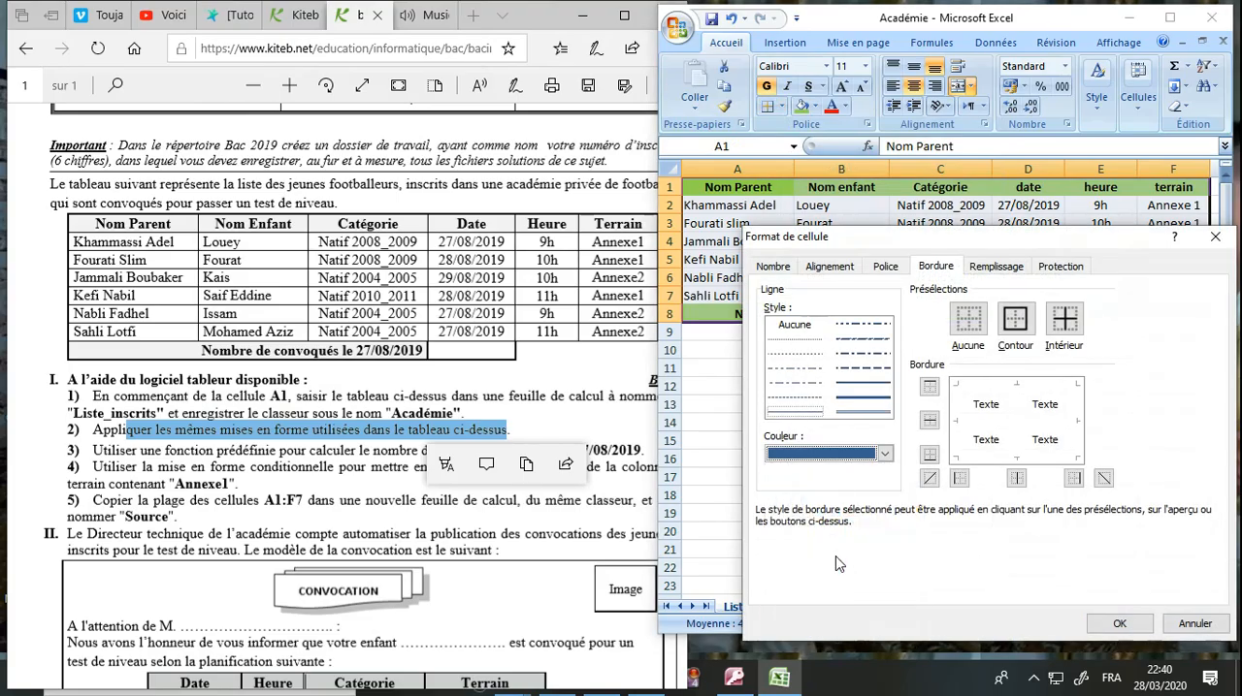
{"action": "left_click", "coordinate": [857, 370]}
{"action": "left_click", "coordinate": [1017, 326]}
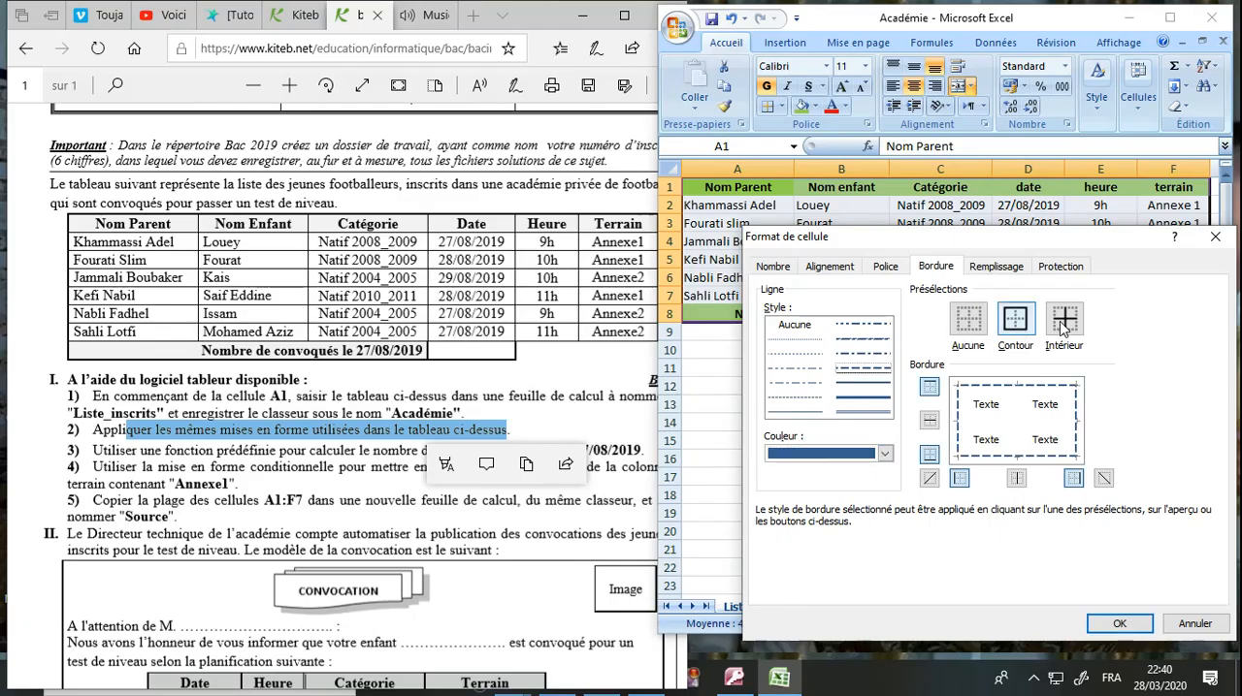
{"action": "left_click", "coordinate": [1065, 320]}
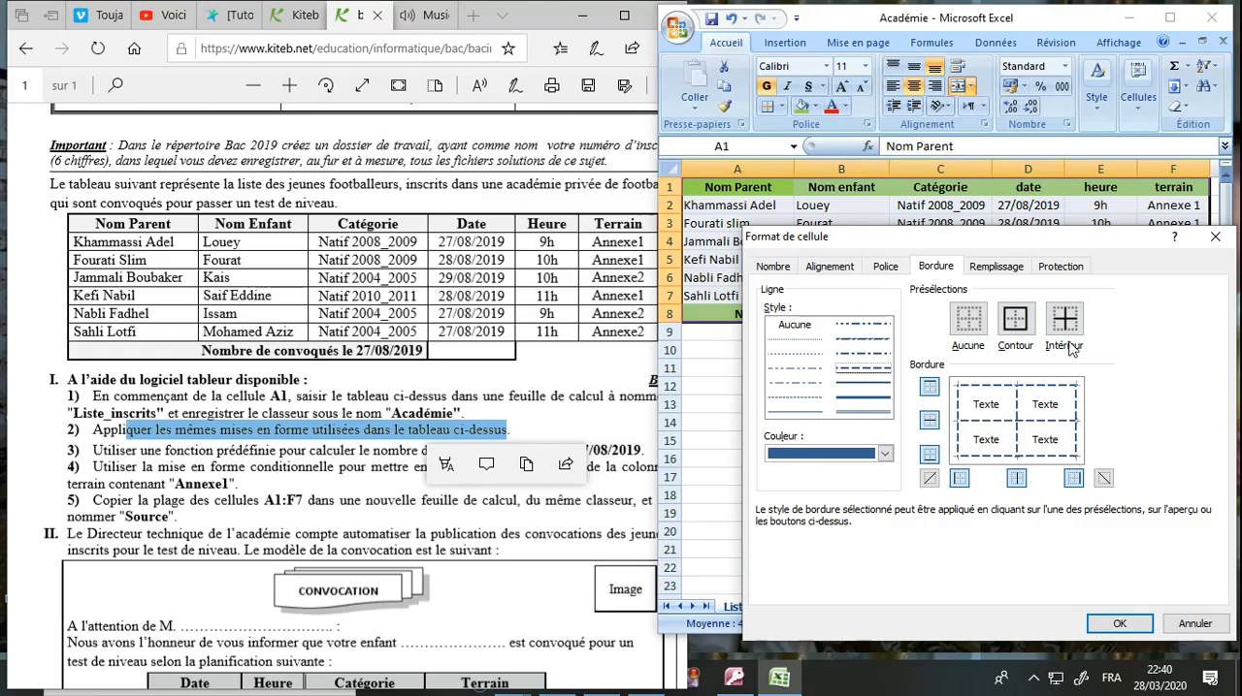
{"action": "left_click", "coordinate": [1103, 626]}
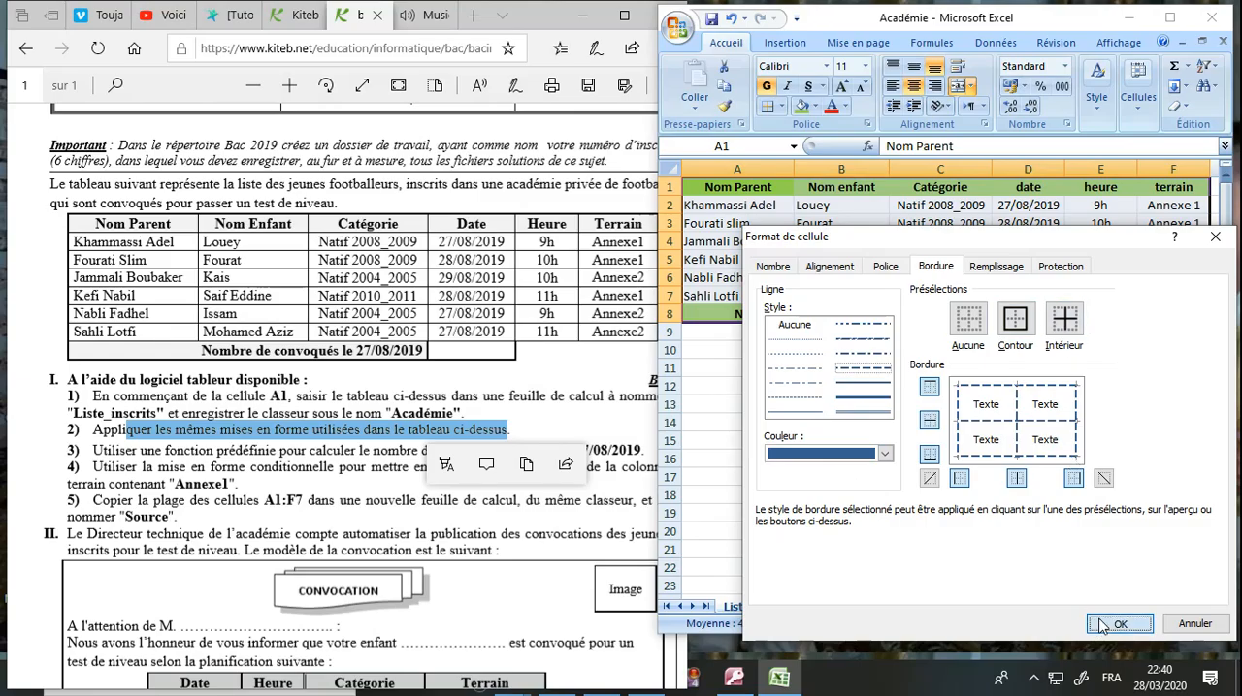
{"action": "left_click", "coordinate": [1024, 542]}
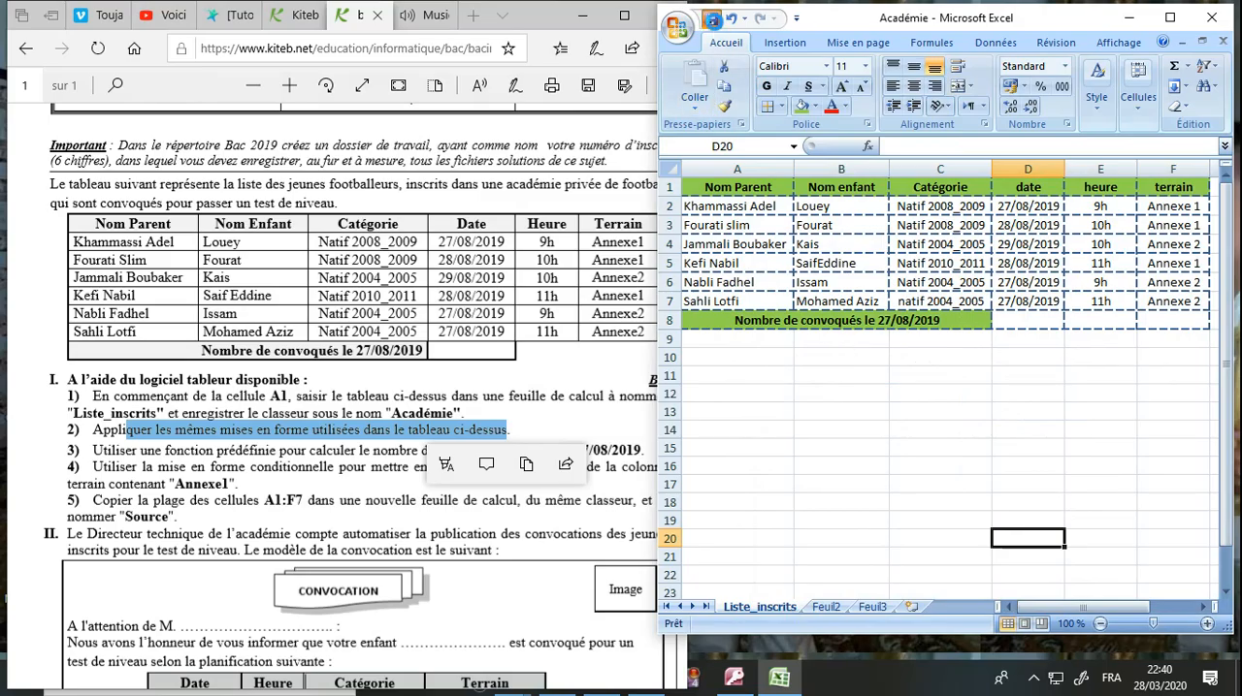
Save the formatted workbook in its current format, accepting the compatibility check.
{"action": "left_click", "coordinate": [713, 20]}
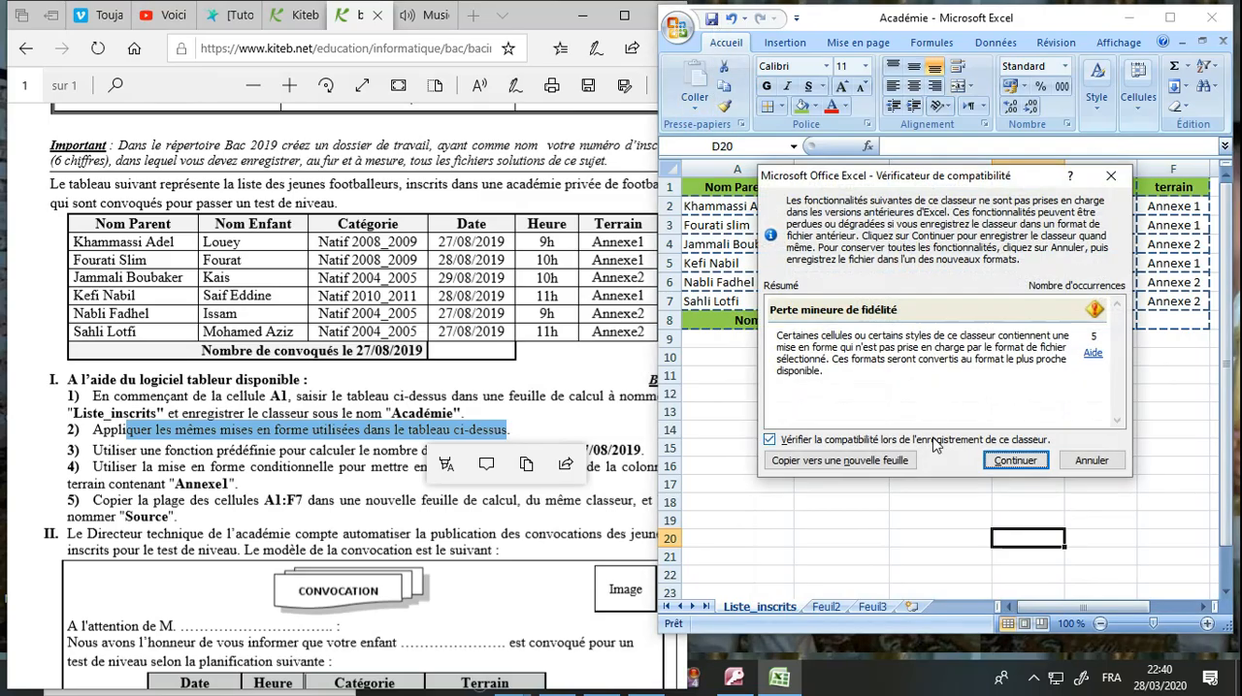
{"action": "left_click", "coordinate": [1013, 462]}
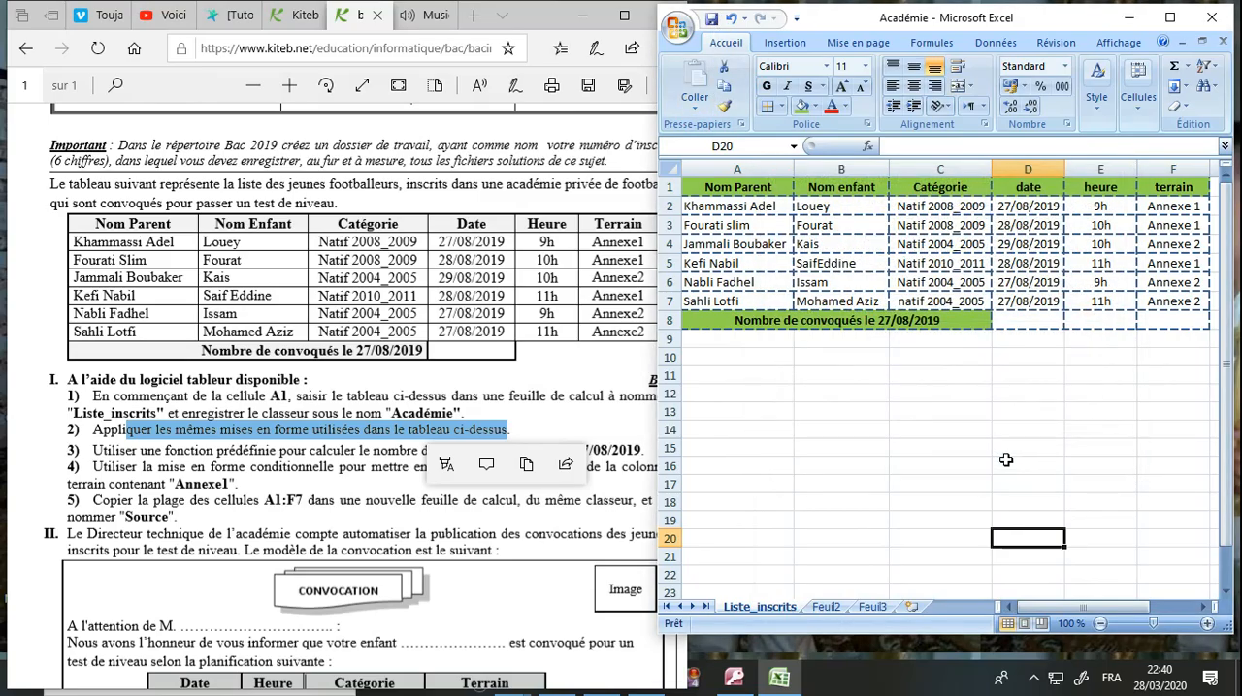
{"action": "left_click", "coordinate": [841, 393]}
Highlight question 3 in the exam document and enter =NB.SI(D2:D7;"27/08/2019") in cell D8, checking it against the date column.
{"action": "left_click", "coordinate": [391, 468]}
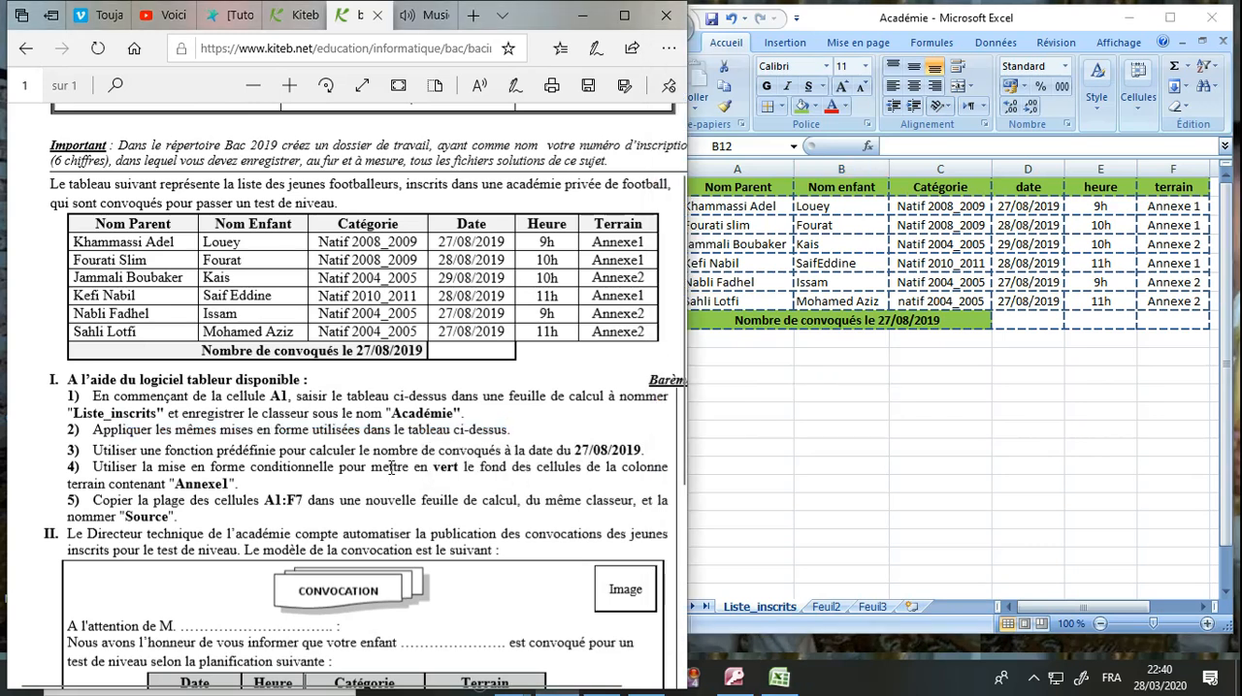
{"action": "left_click_drag", "start_coordinate": [109, 448], "coordinate": [610, 450]}
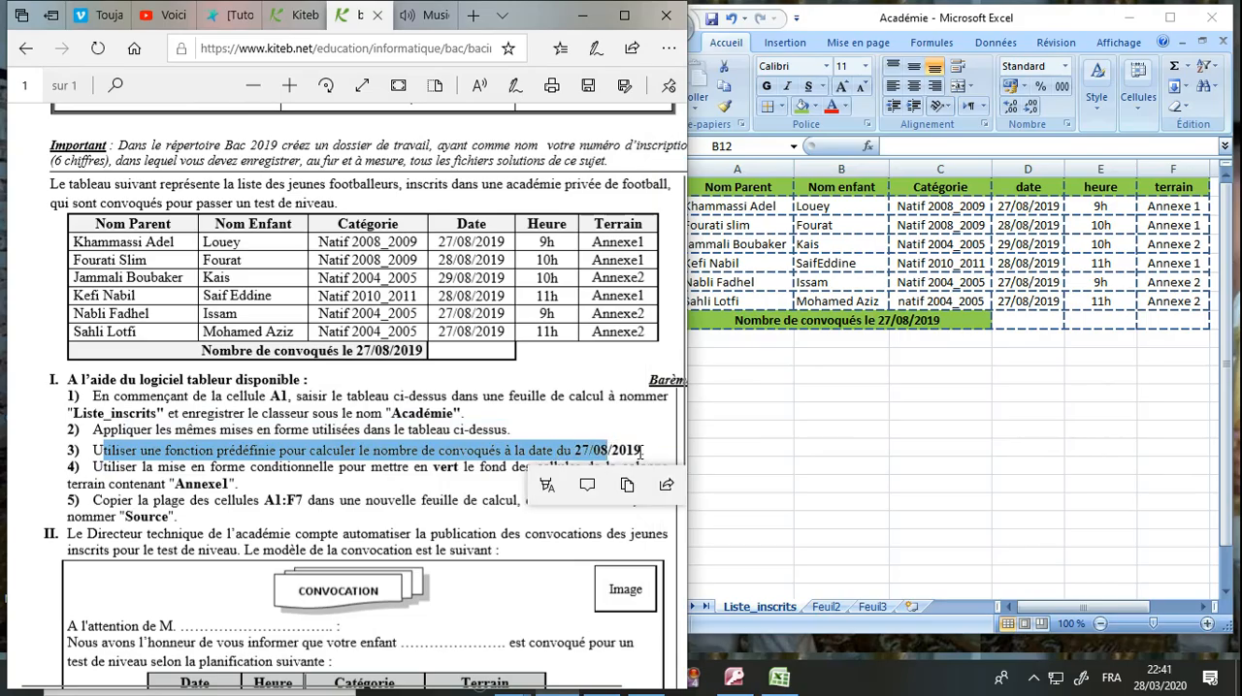
{"action": "left_click", "coordinate": [1024, 320]}
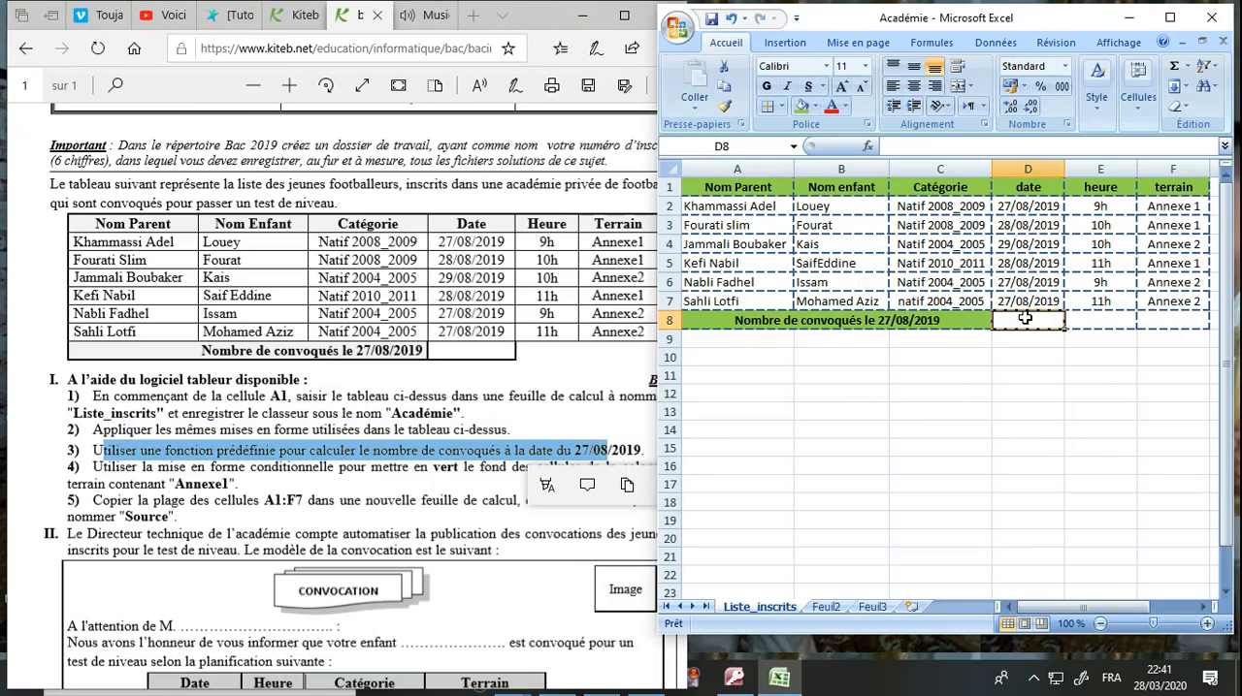
{"action": "type", "text": "="}
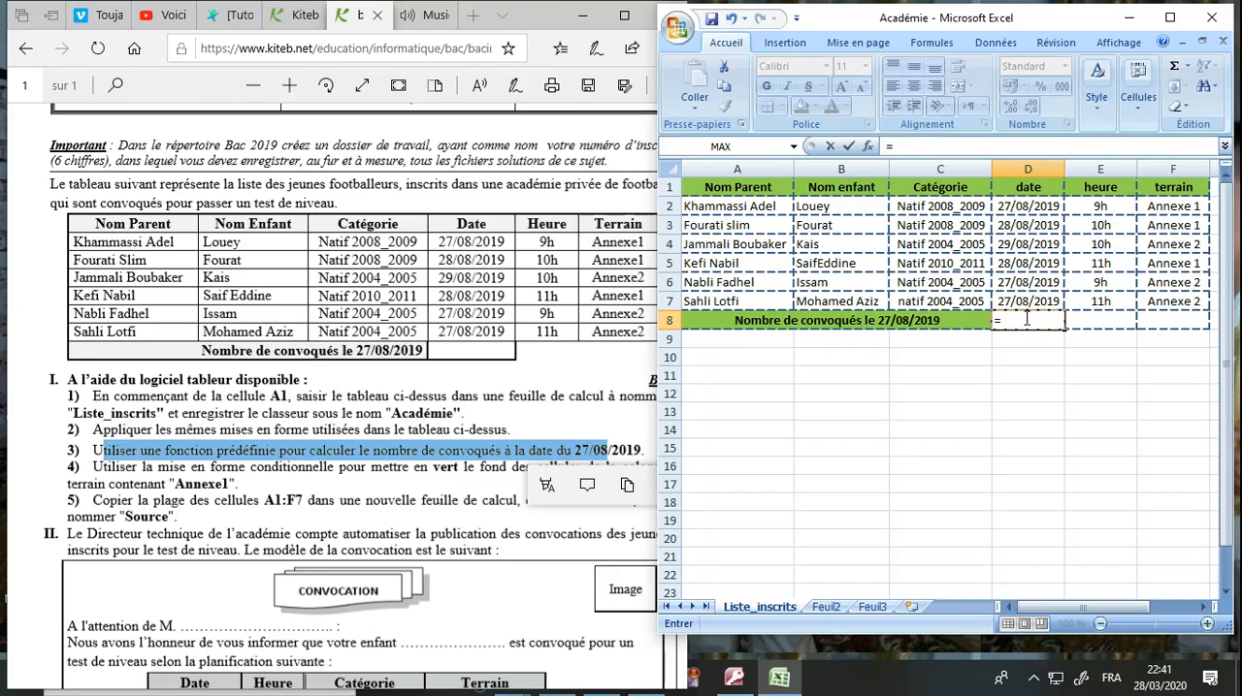
{"action": "type", "text": "nb"}
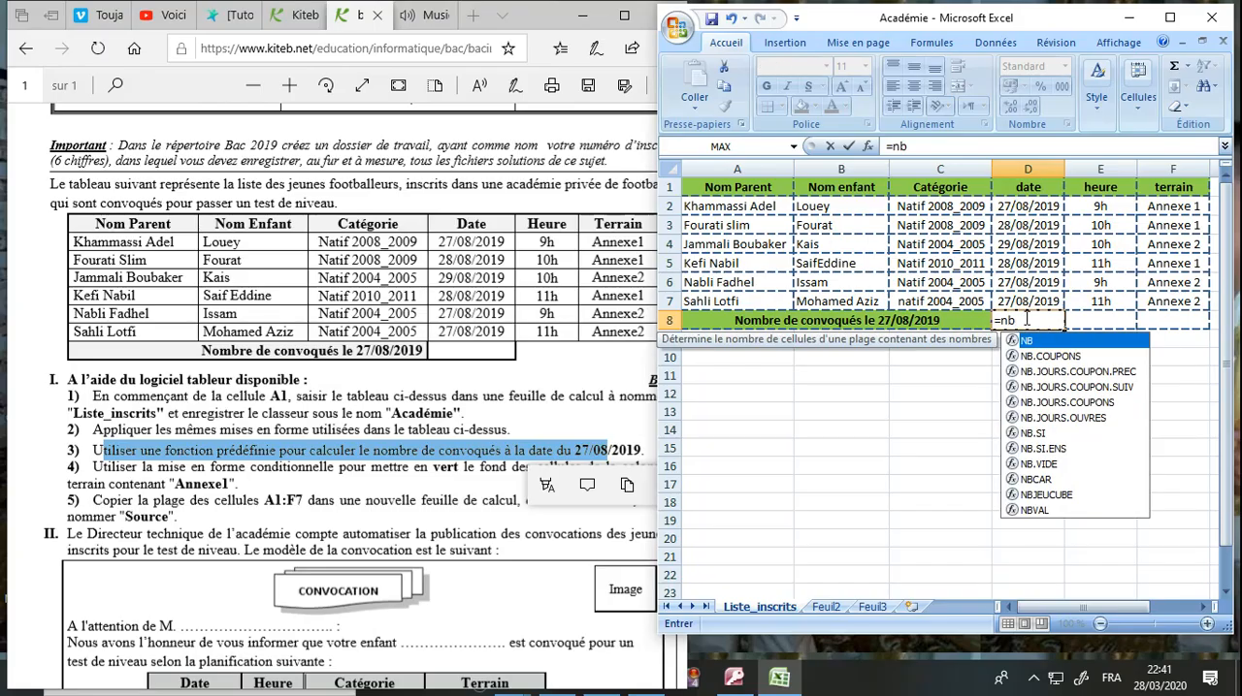
{"action": "type", "text": ".si"}
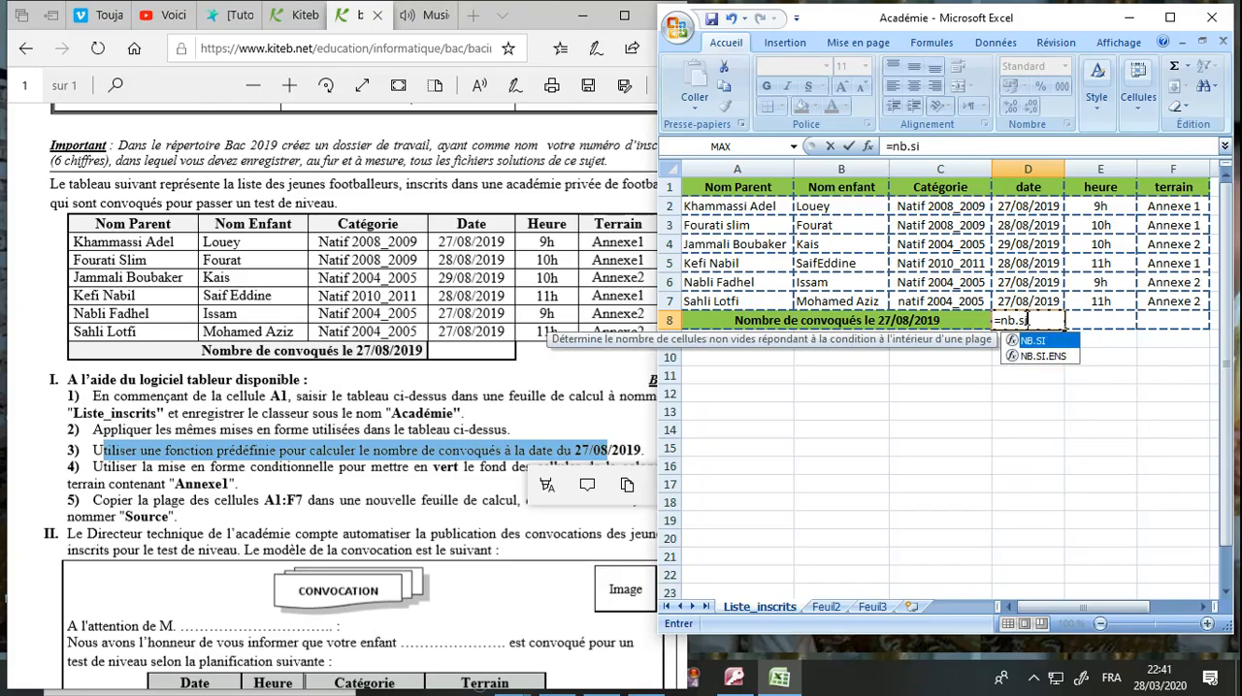
{"action": "type", "text": "(D"}
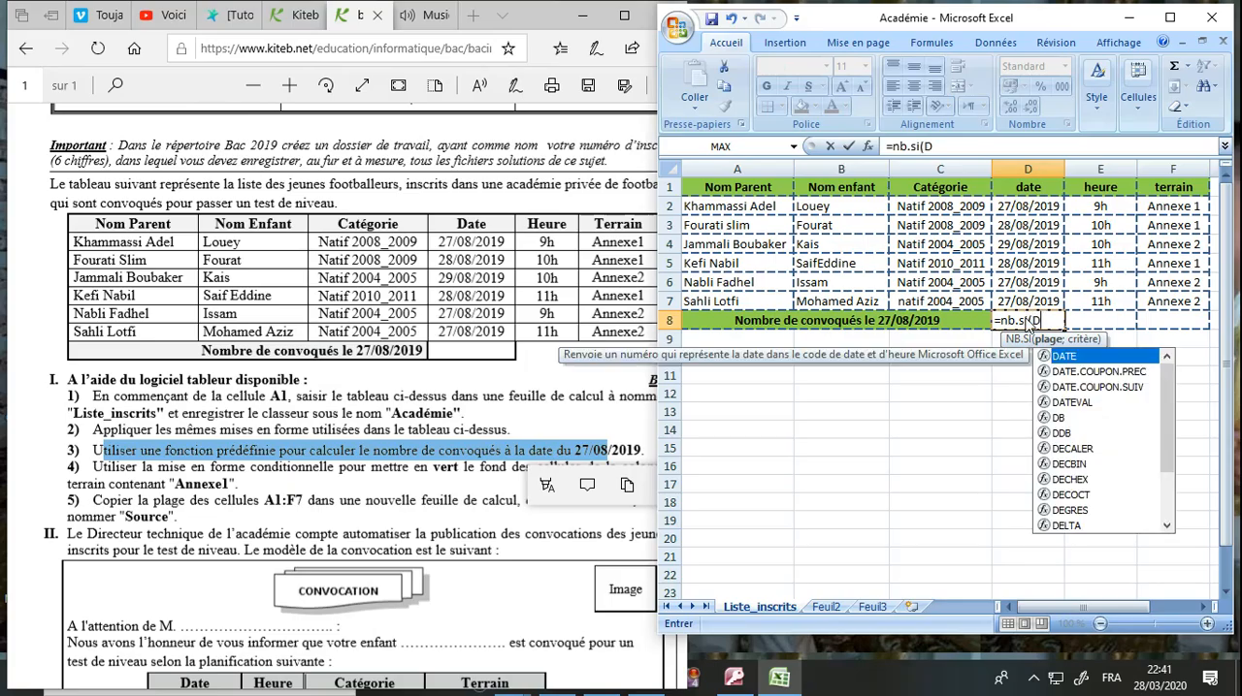
{"action": "type", "text": "2:D"}
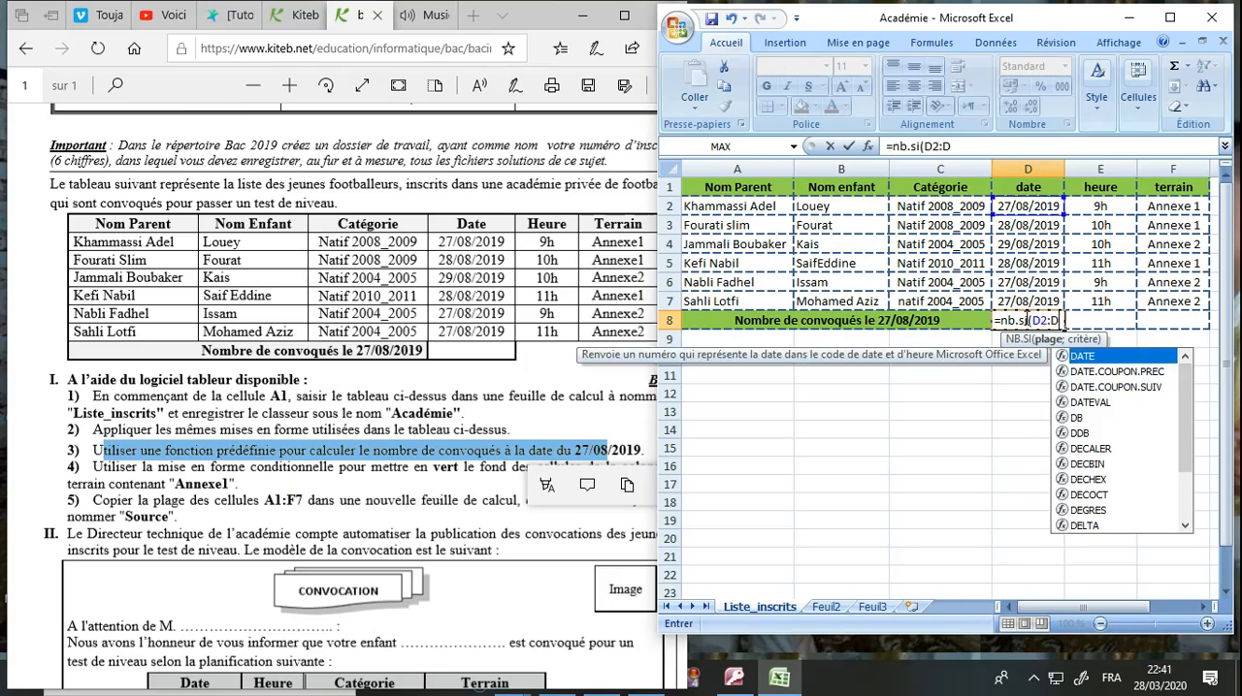
{"action": "type", "text": "7;\""}
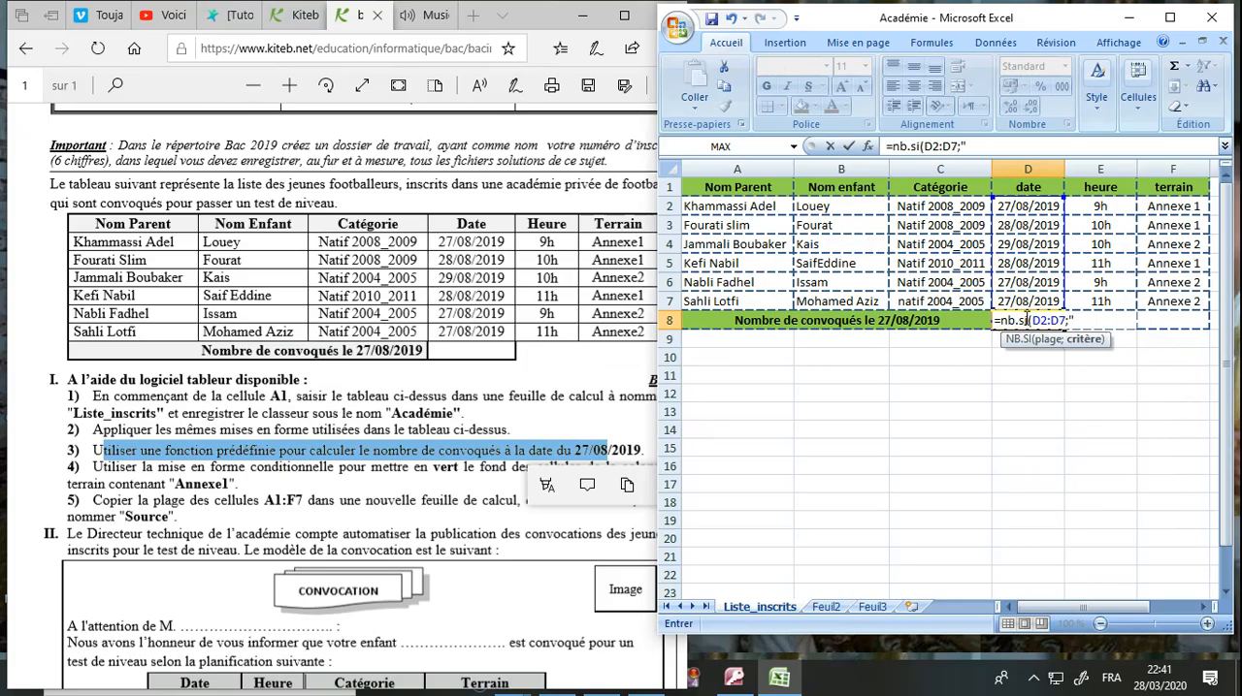
{"action": "type", "text": "27/08/2019"}
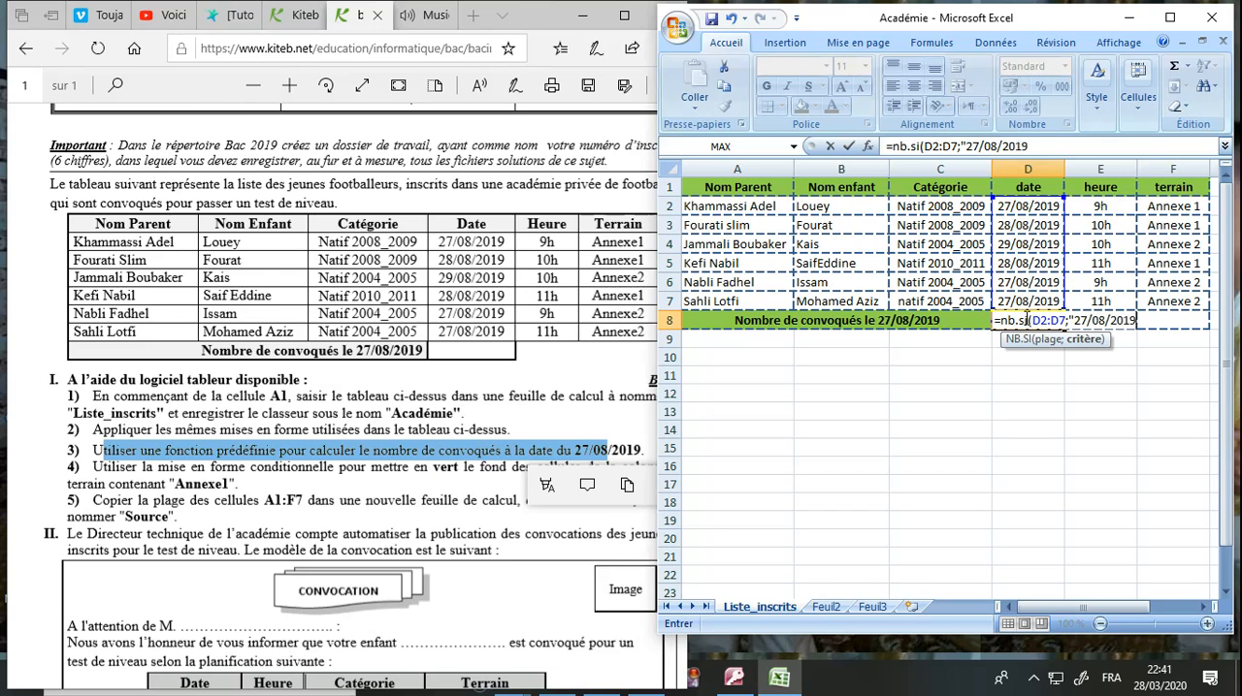
{"action": "type", "text": "\")"}
{"action": "key", "text": "Return"}
{"action": "left_click", "coordinate": [1024, 317]}
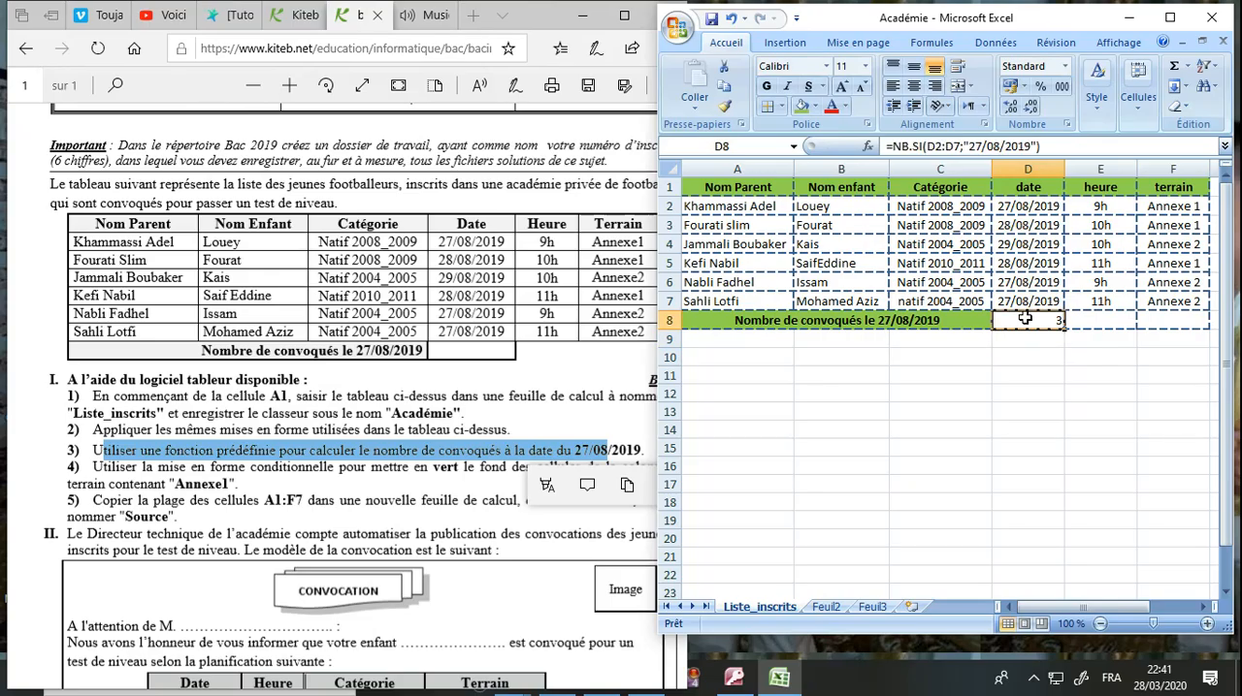
{"action": "left_click", "coordinate": [1027, 209]}
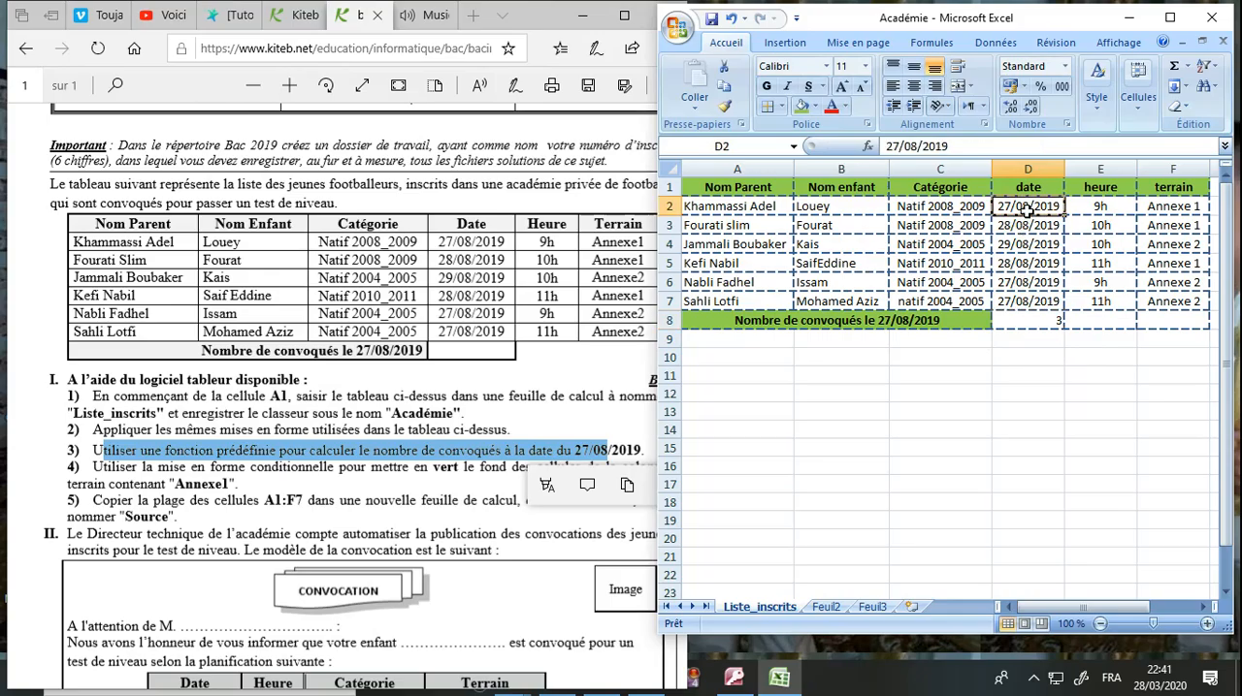
{"action": "left_click", "coordinate": [1027, 282]}
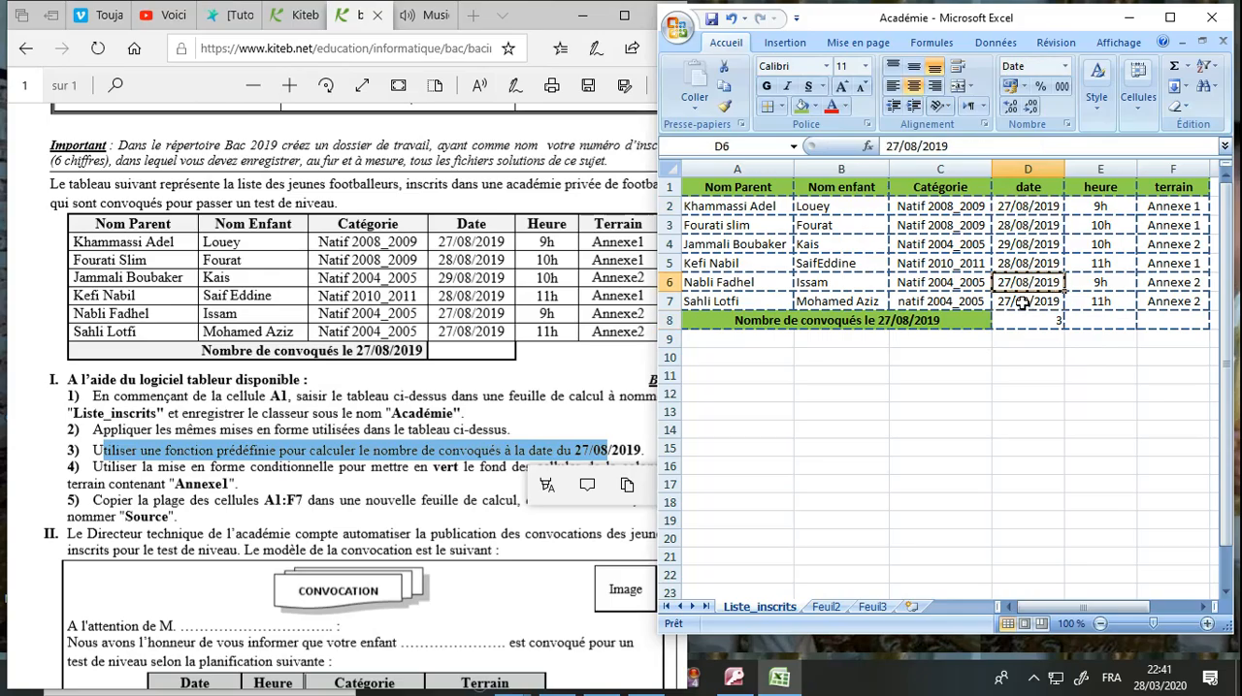
Highlight question 4 in the exam document, about conditional formatting of the terrain column.
{"action": "left_click", "coordinate": [1014, 354]}
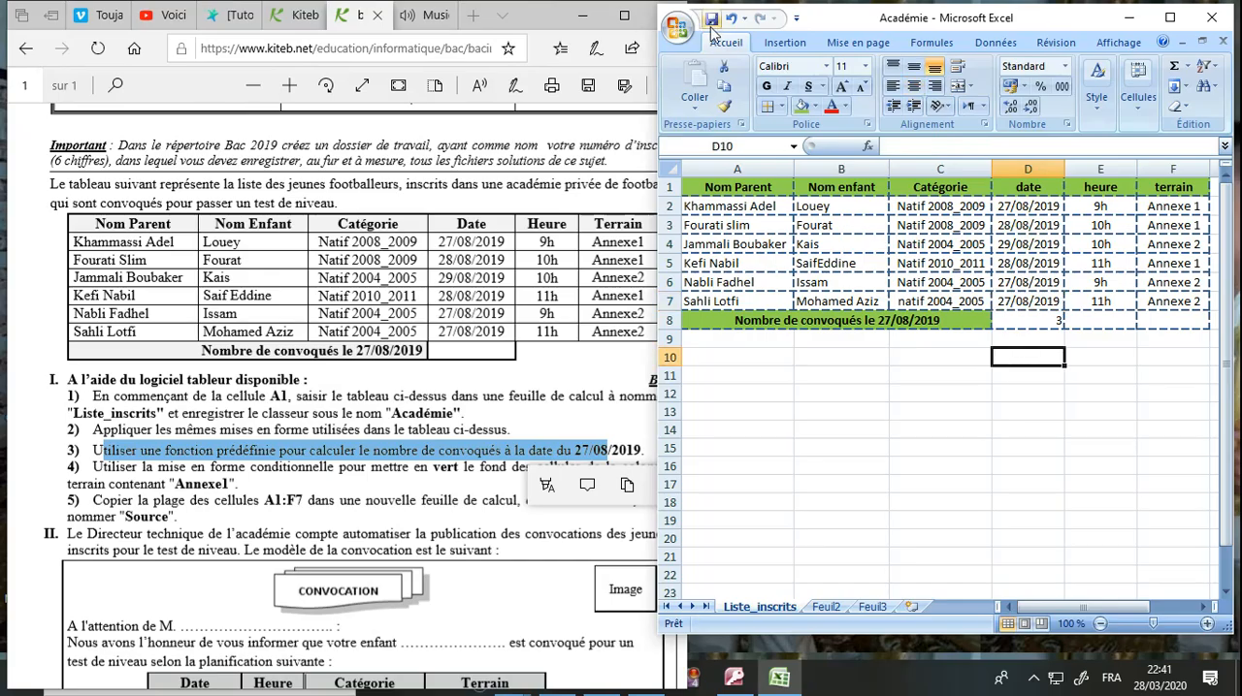
{"action": "left_click", "coordinate": [351, 466]}
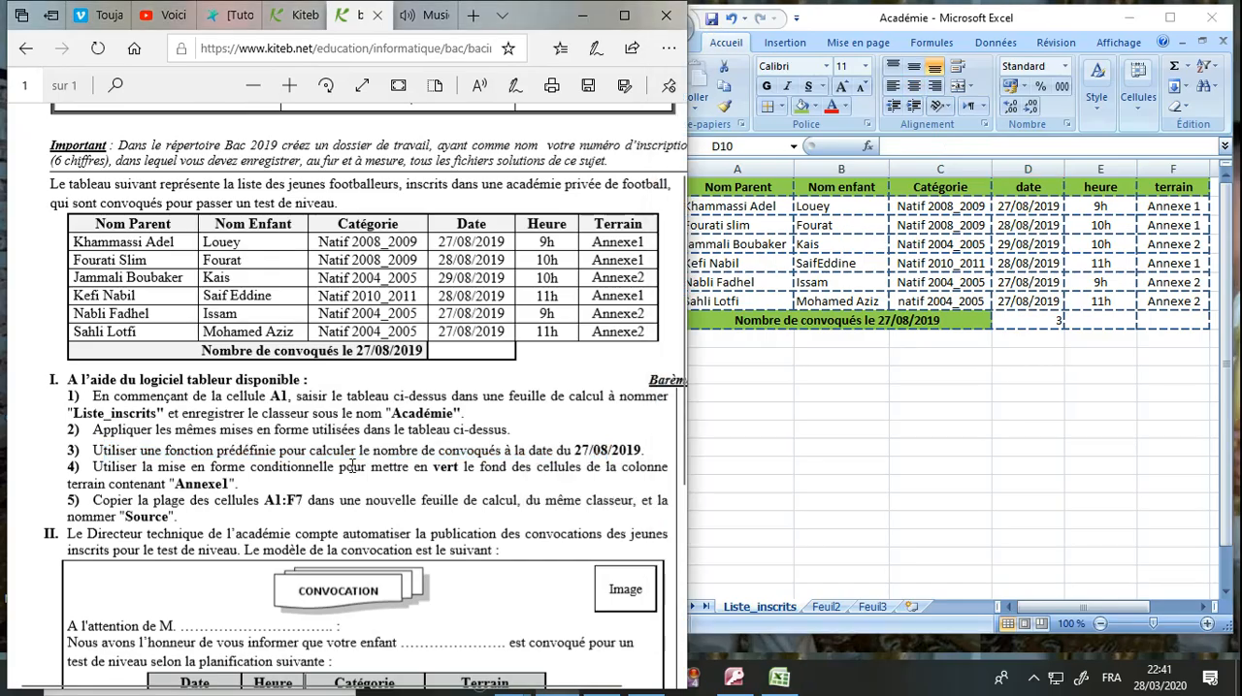
{"action": "left_click_drag", "start_coordinate": [94, 469], "coordinate": [551, 479]}
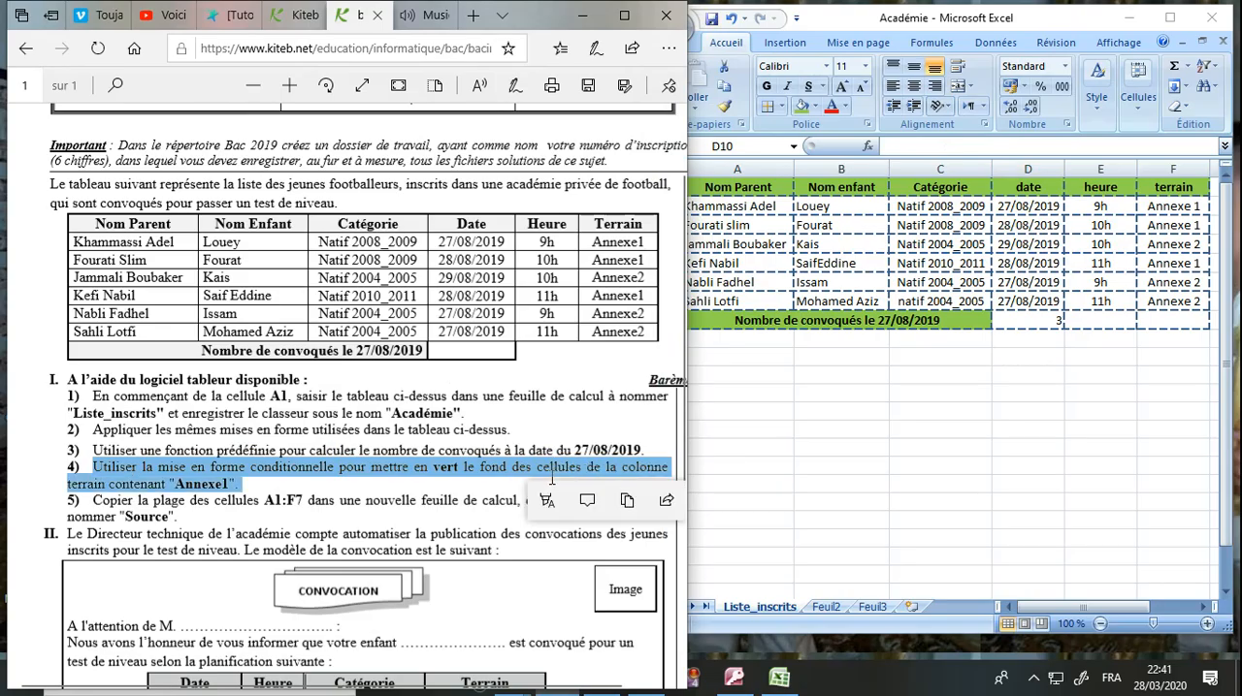
Create a conditional formatting rule on terrain cells F2:F7 for cell values equal to Annexe1.
{"action": "left_click", "coordinate": [984, 367]}
{"action": "left_click", "coordinate": [1175, 207]}
{"action": "left_click_drag", "start_coordinate": [1175, 207], "coordinate": [1174, 301]}
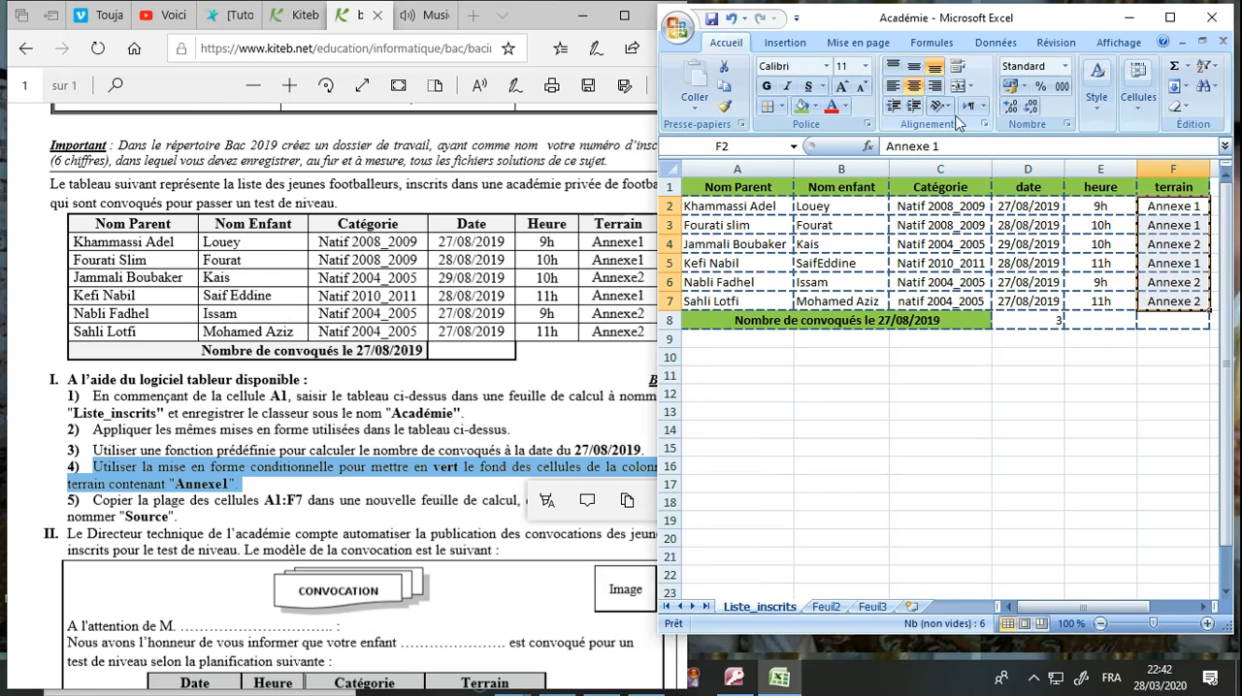
{"action": "left_click", "coordinate": [1170, 17]}
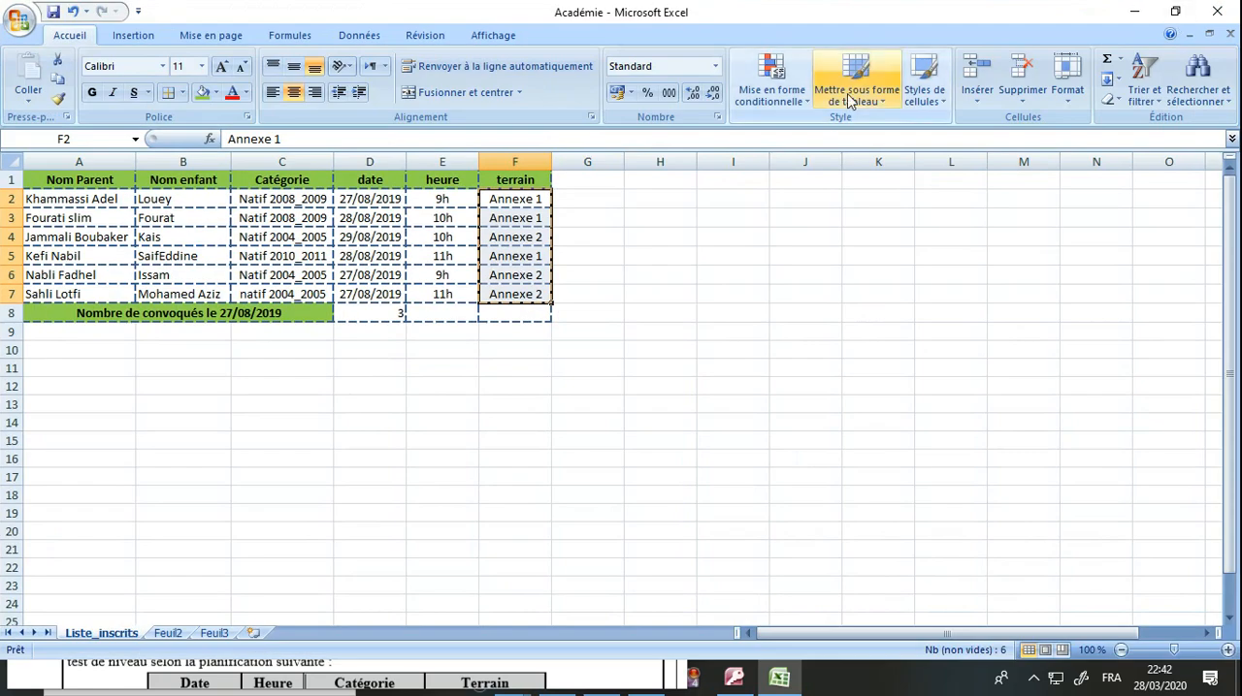
{"action": "left_click", "coordinate": [784, 101]}
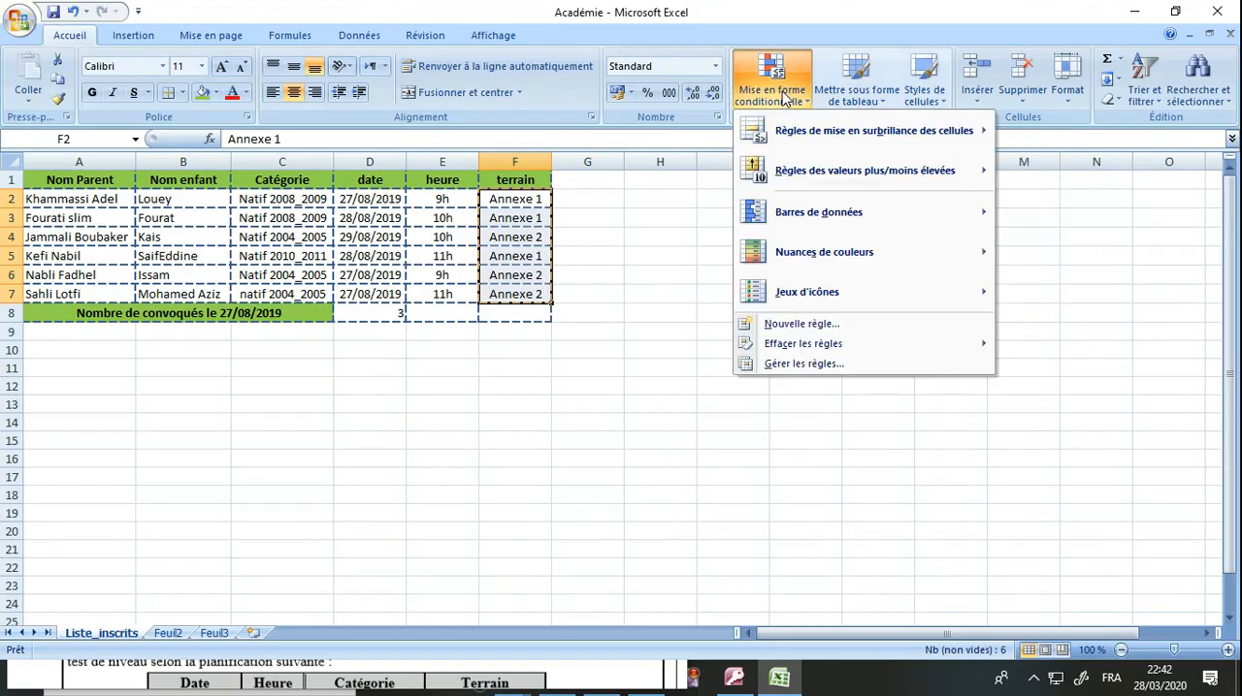
{"action": "left_click", "coordinate": [802, 369]}
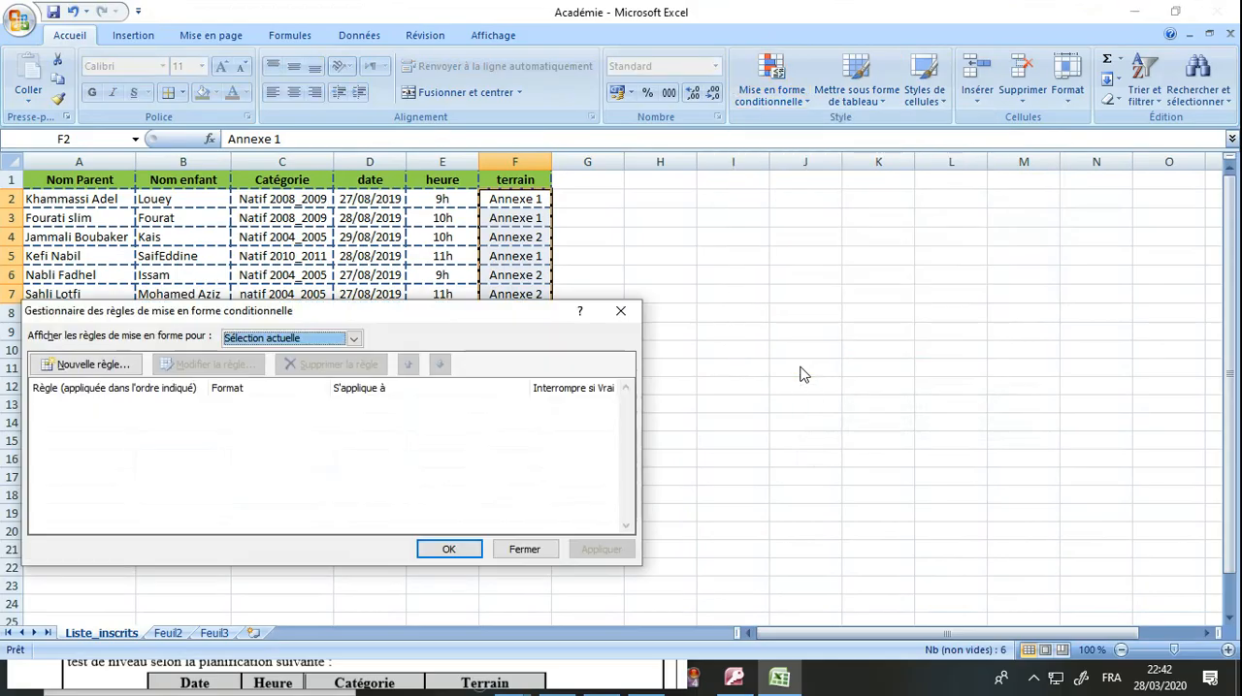
{"action": "left_click", "coordinate": [135, 366]}
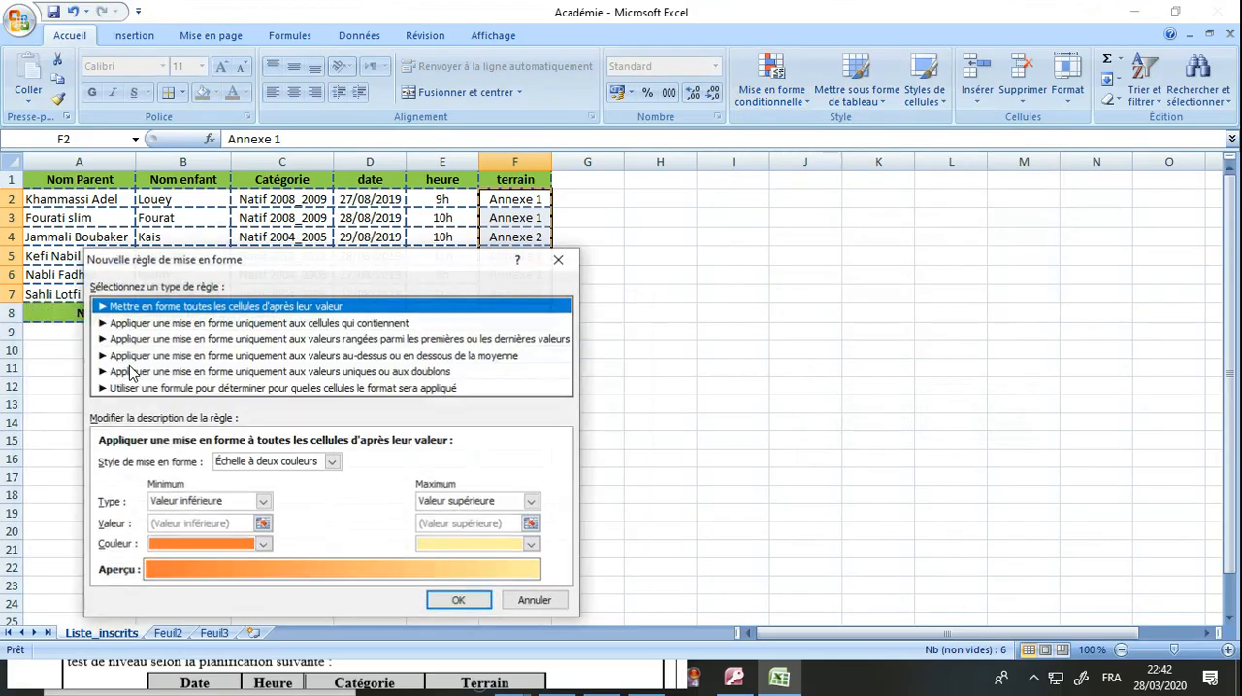
{"action": "left_click", "coordinate": [249, 323]}
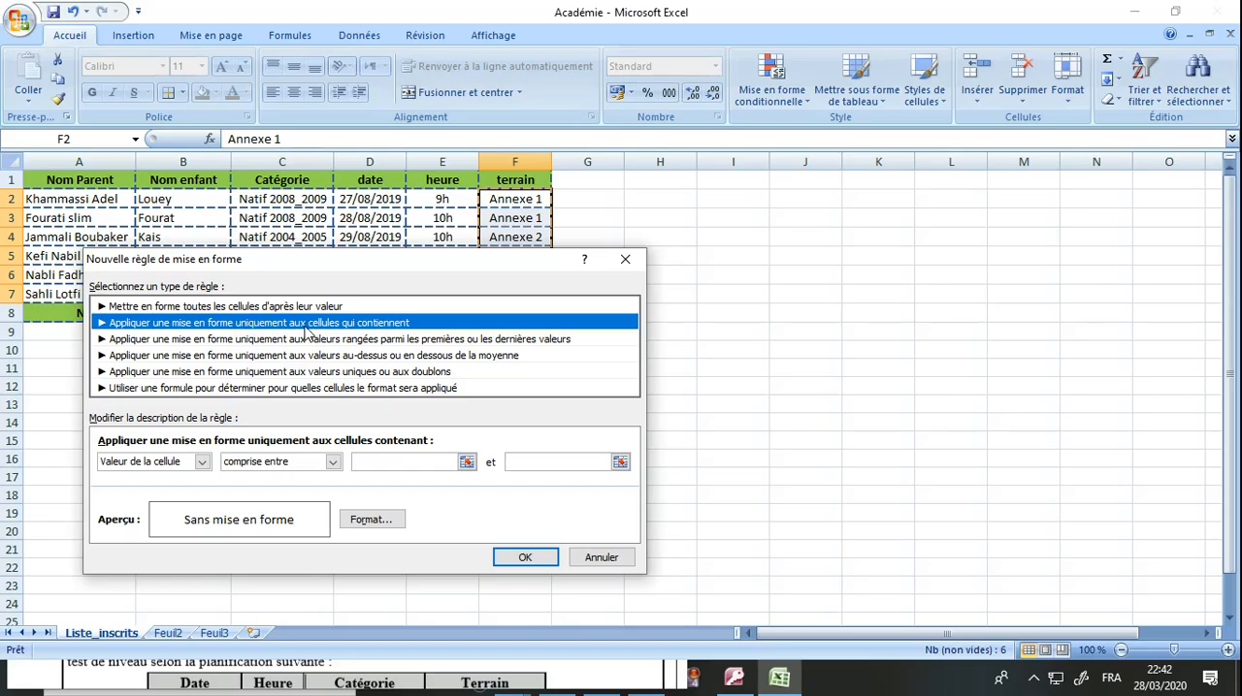
{"action": "left_click", "coordinate": [238, 464]}
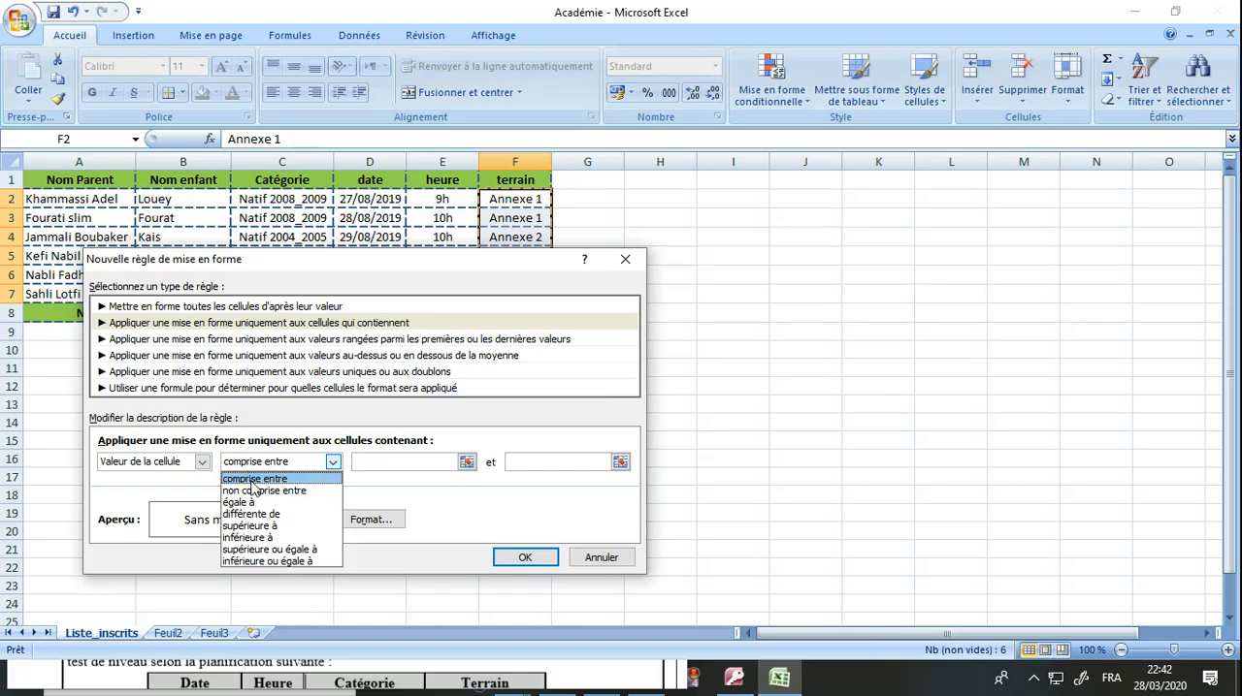
{"action": "left_click", "coordinate": [251, 504]}
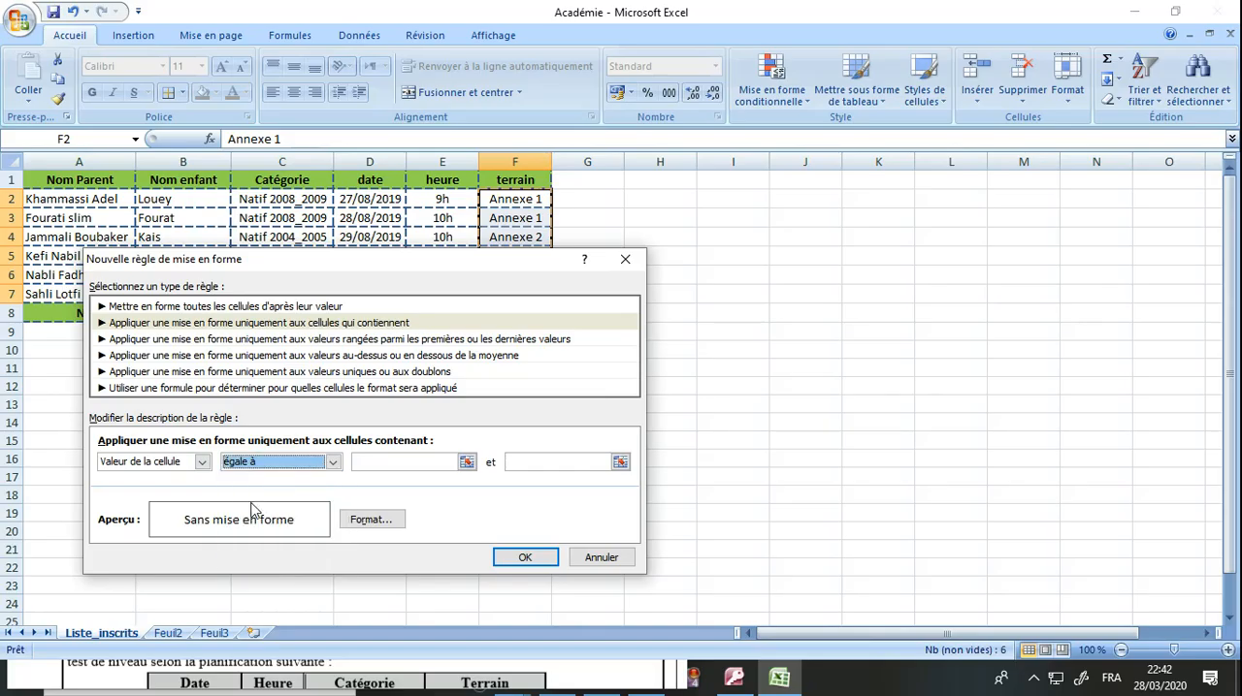
{"action": "left_click", "coordinate": [387, 462]}
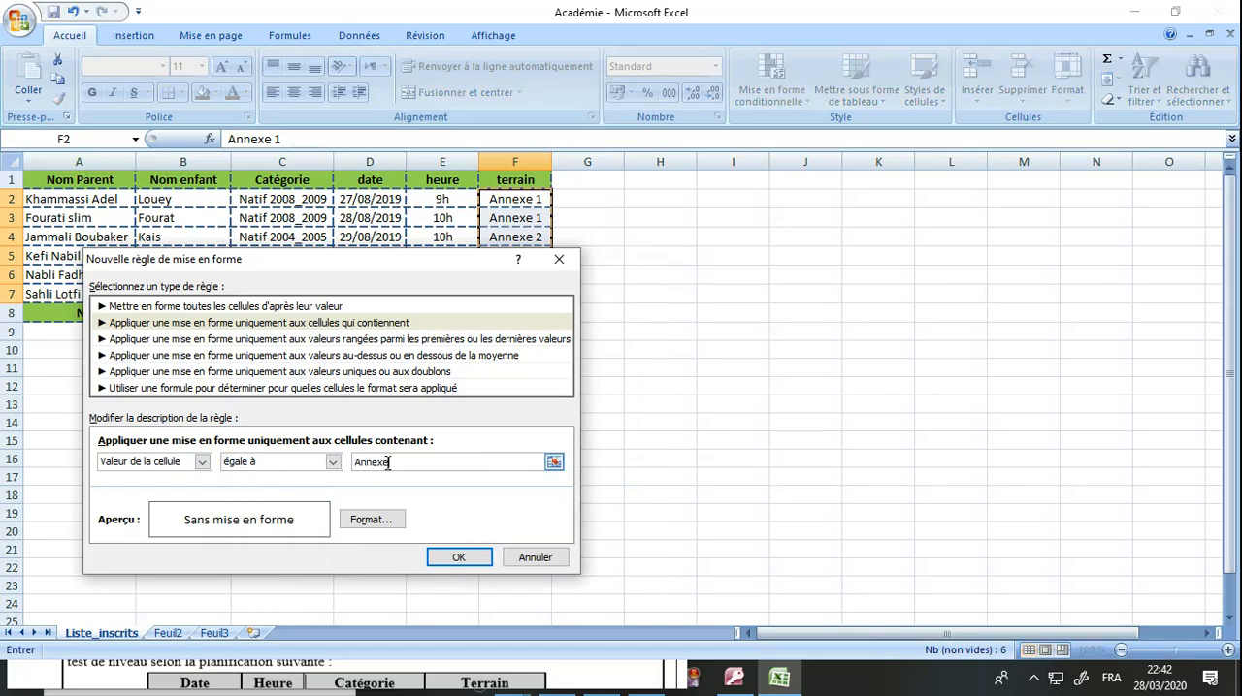
Give the Annexe1 rule a green background fill and apply it to the terrain cells.
{"action": "left_click", "coordinate": [388, 522]}
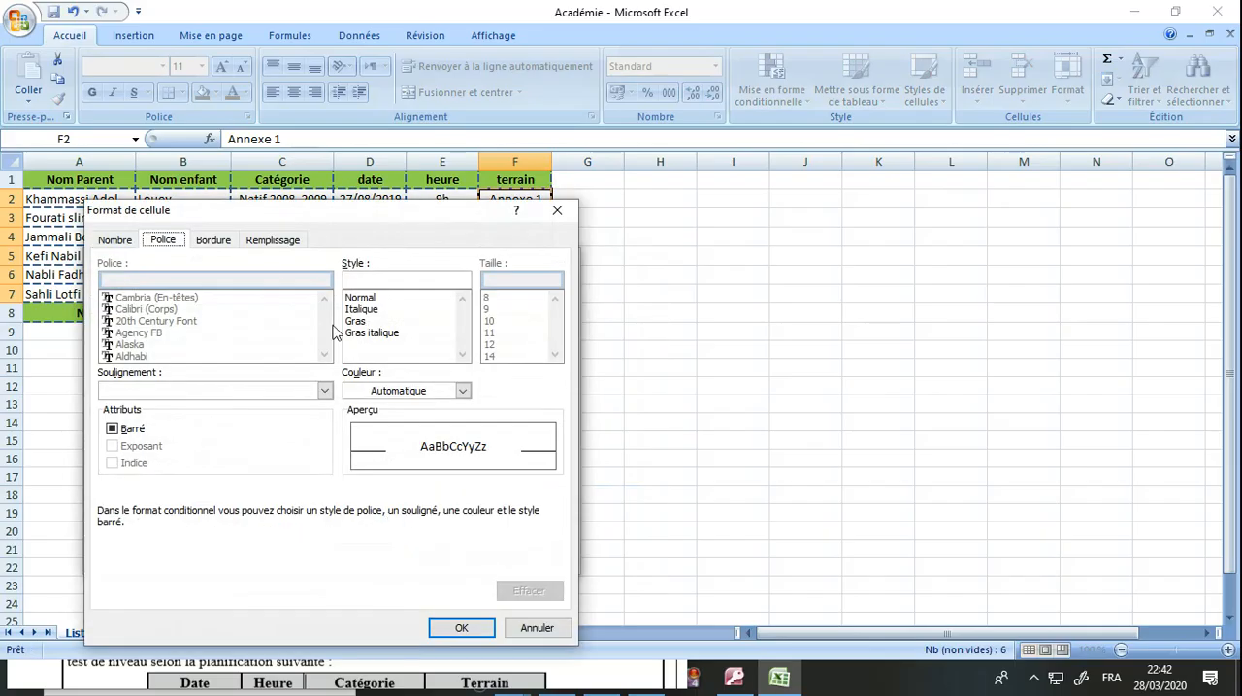
{"action": "left_click", "coordinate": [275, 242]}
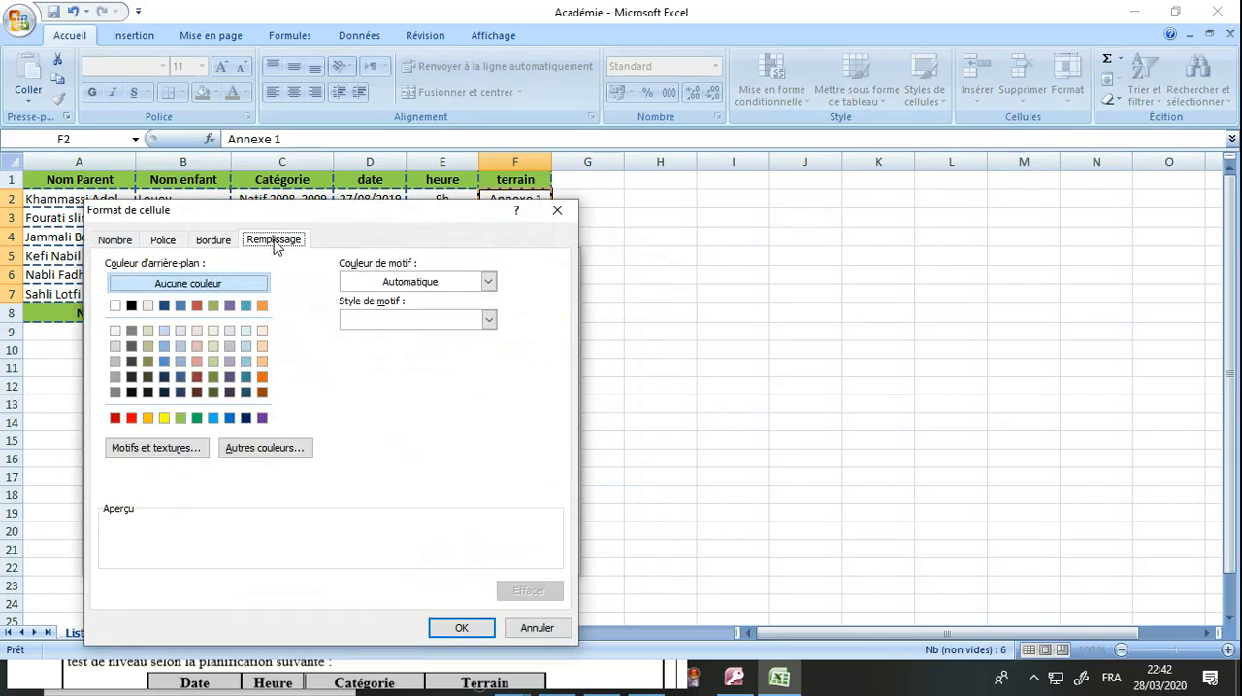
{"action": "left_click", "coordinate": [198, 419]}
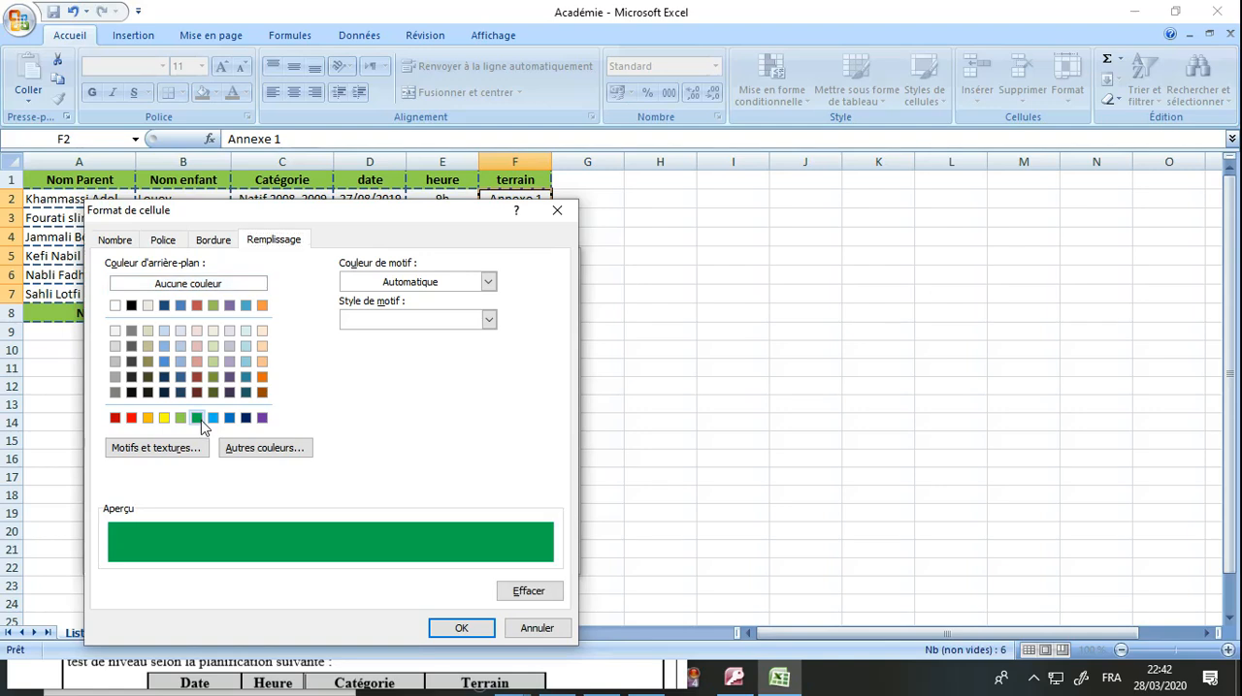
{"action": "left_click", "coordinate": [454, 627]}
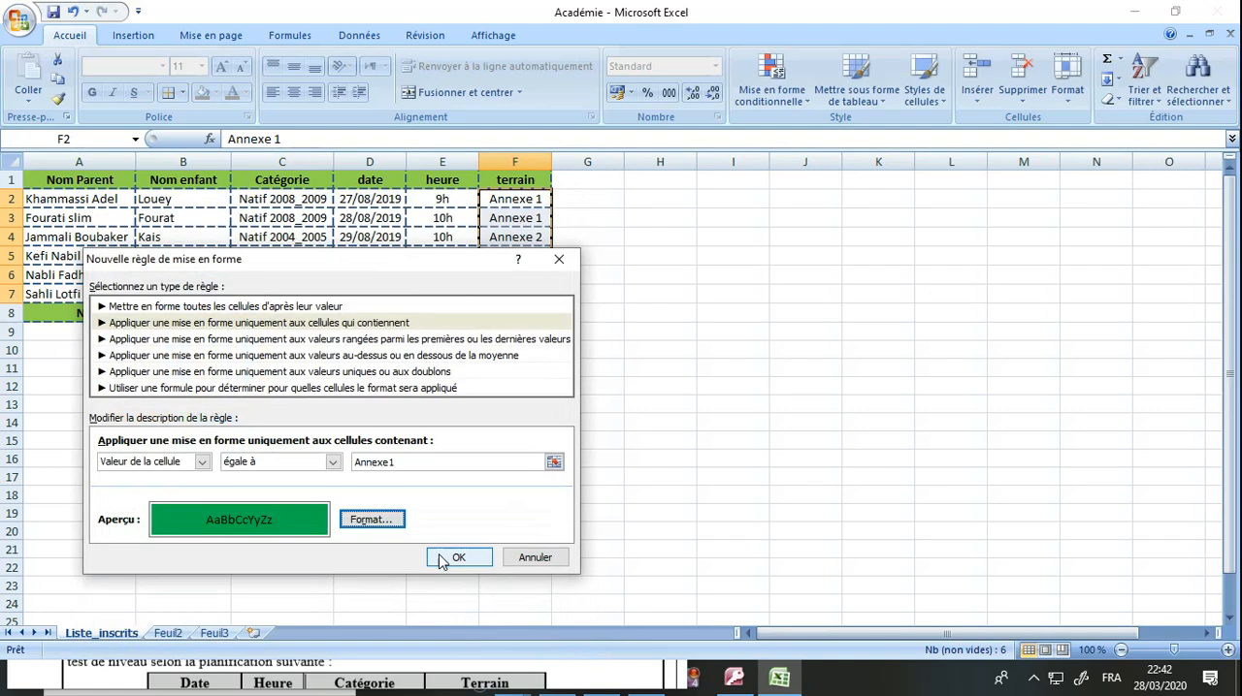
{"action": "left_click", "coordinate": [454, 558]}
{"action": "left_click", "coordinate": [452, 550]}
{"action": "left_click", "coordinate": [543, 456]}
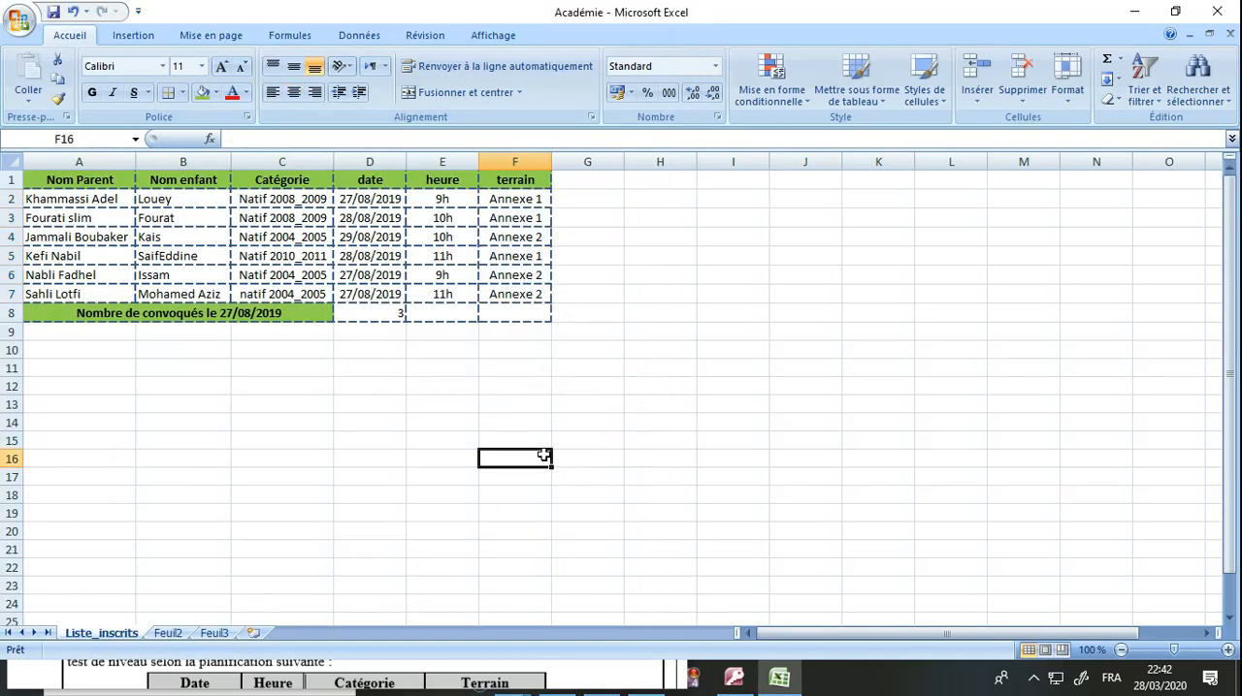
Add a second conditional formatting rule on F2:F7 for cell values equal to Annexe 1, written with a space.
{"action": "left_click_drag", "start_coordinate": [534, 204], "coordinate": [531, 294]}
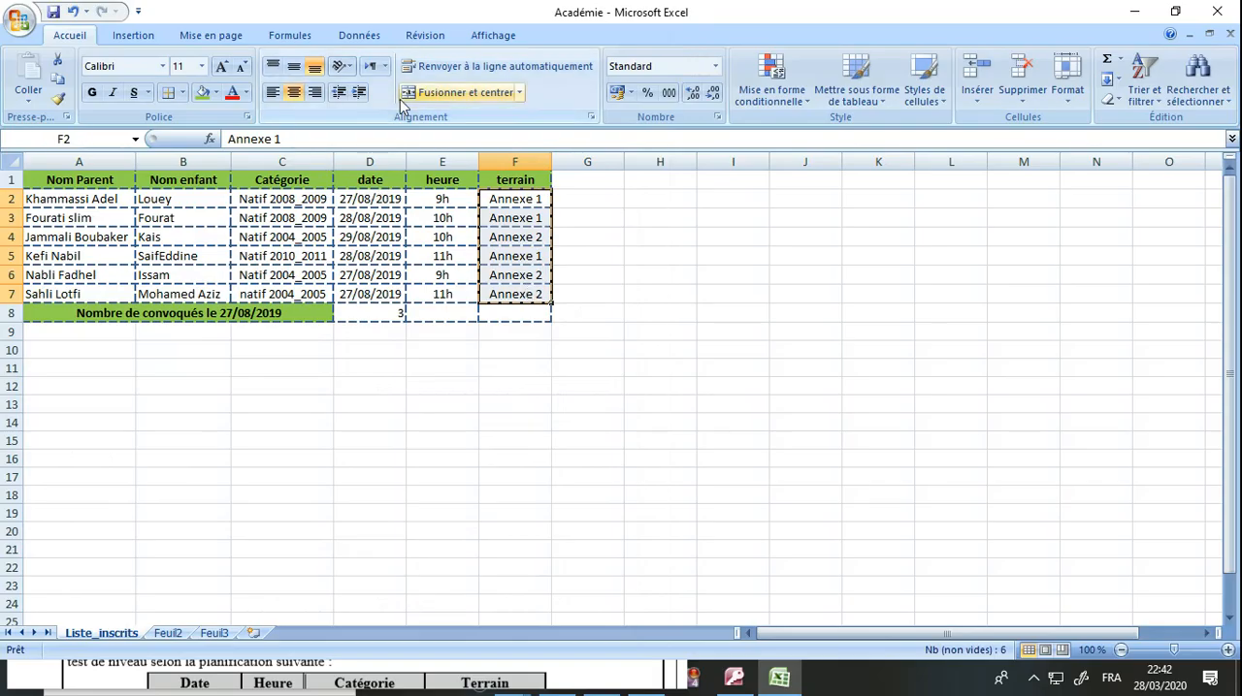
{"action": "left_click", "coordinate": [771, 89]}
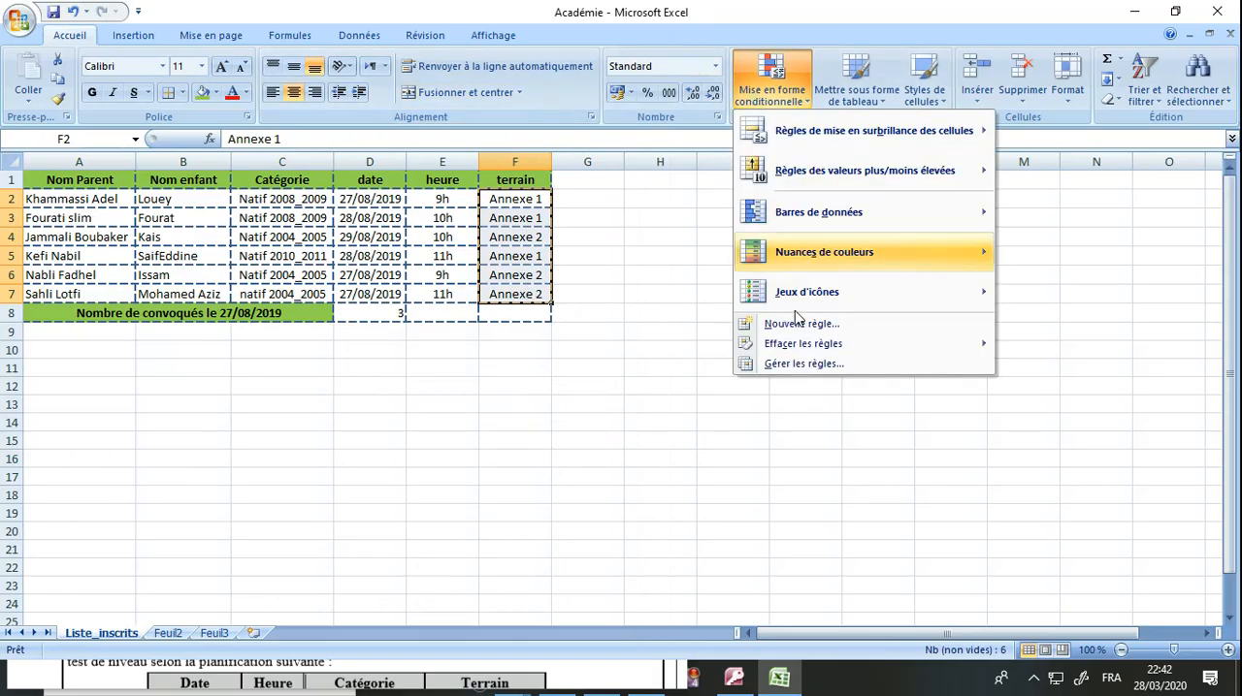
{"action": "left_click", "coordinate": [803, 364]}
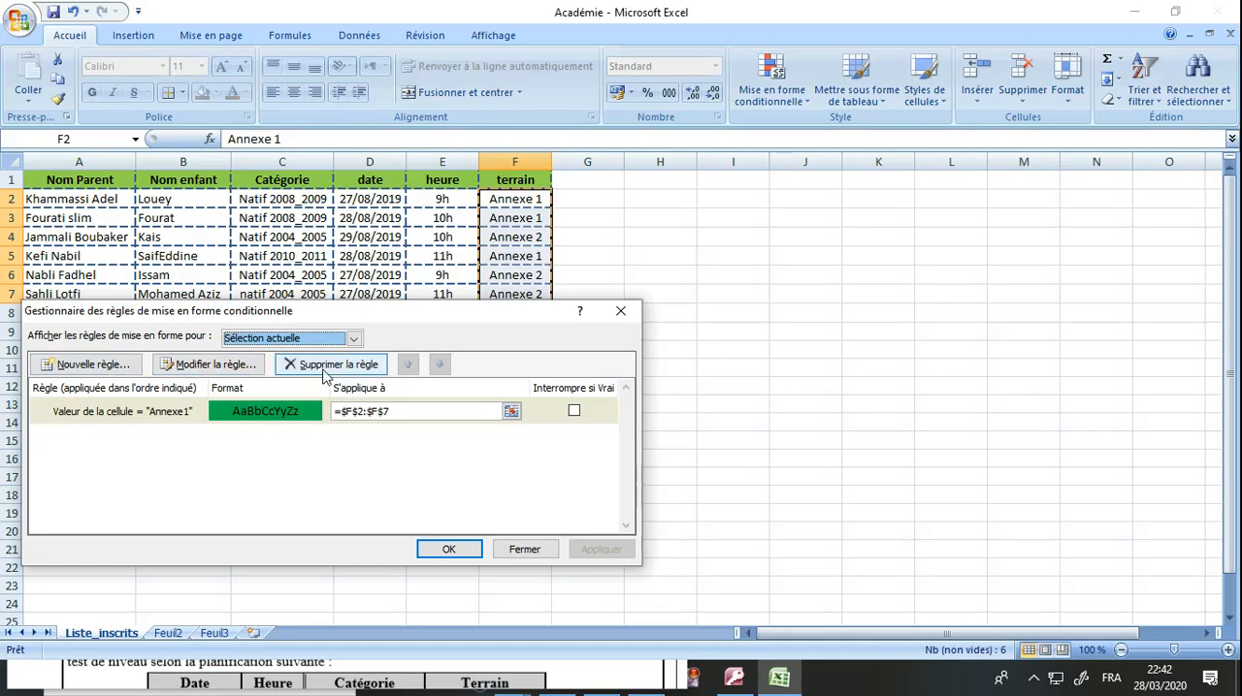
{"action": "left_click", "coordinate": [114, 371]}
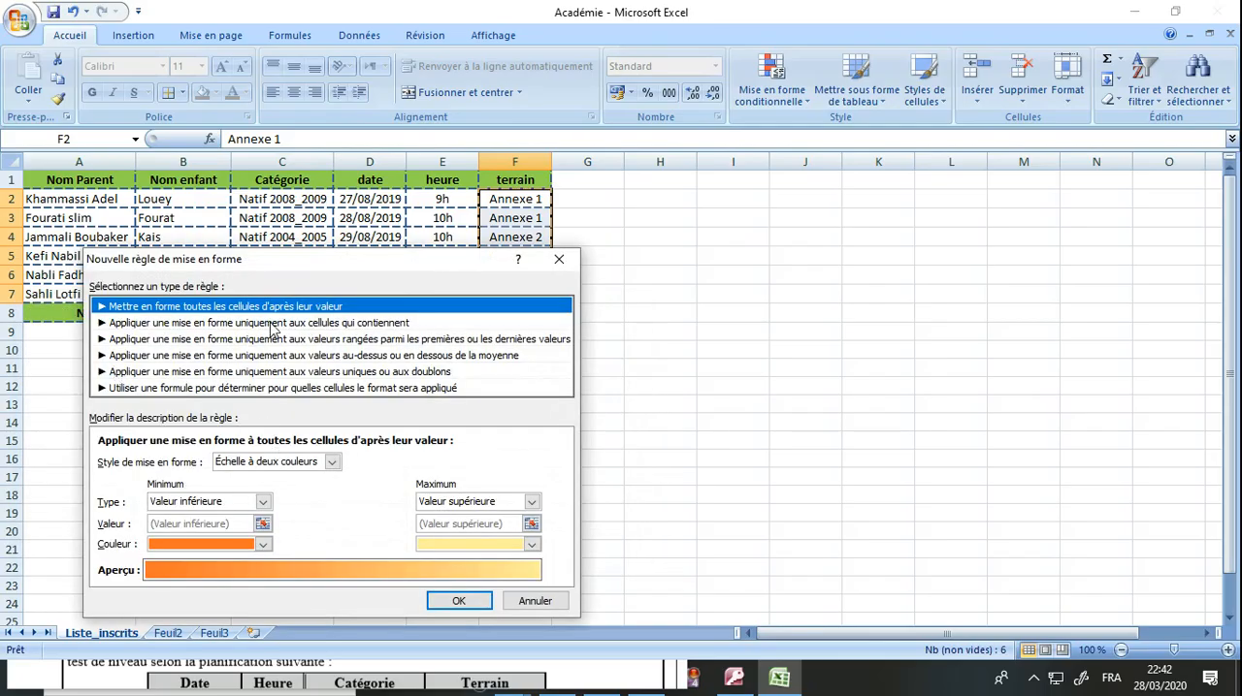
{"action": "left_click", "coordinate": [272, 325]}
{"action": "left_click", "coordinate": [311, 465]}
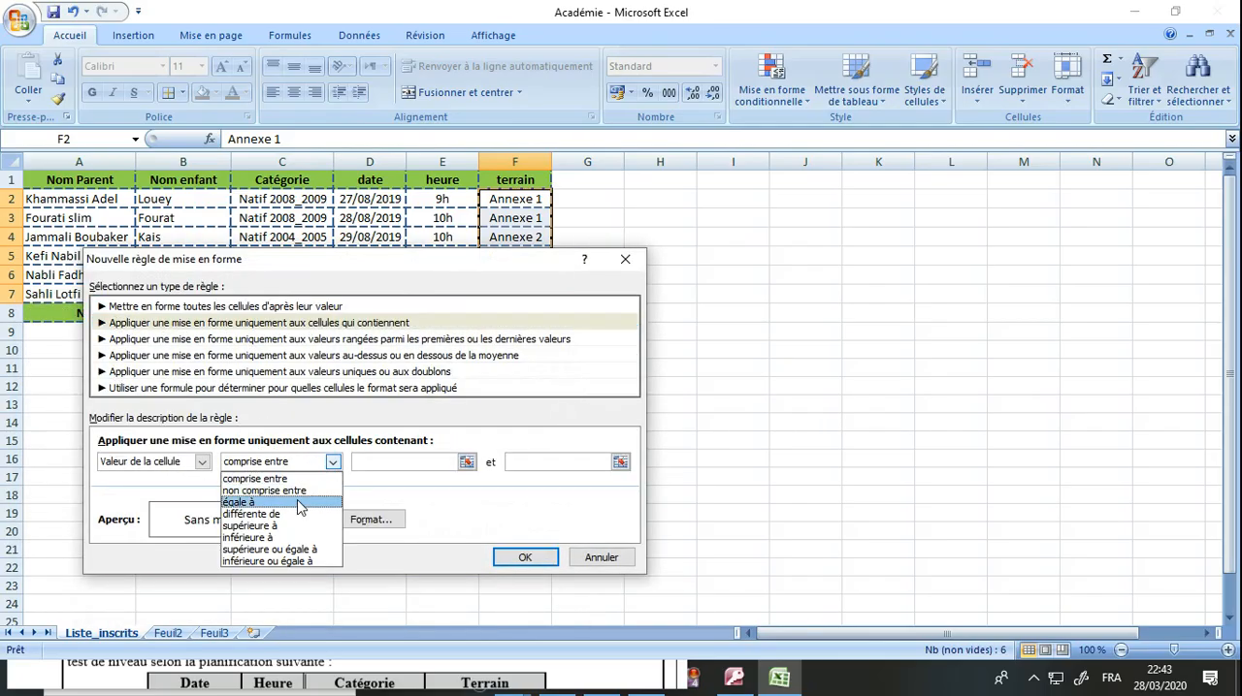
{"action": "left_click", "coordinate": [296, 504]}
{"action": "left_click", "coordinate": [420, 462]}
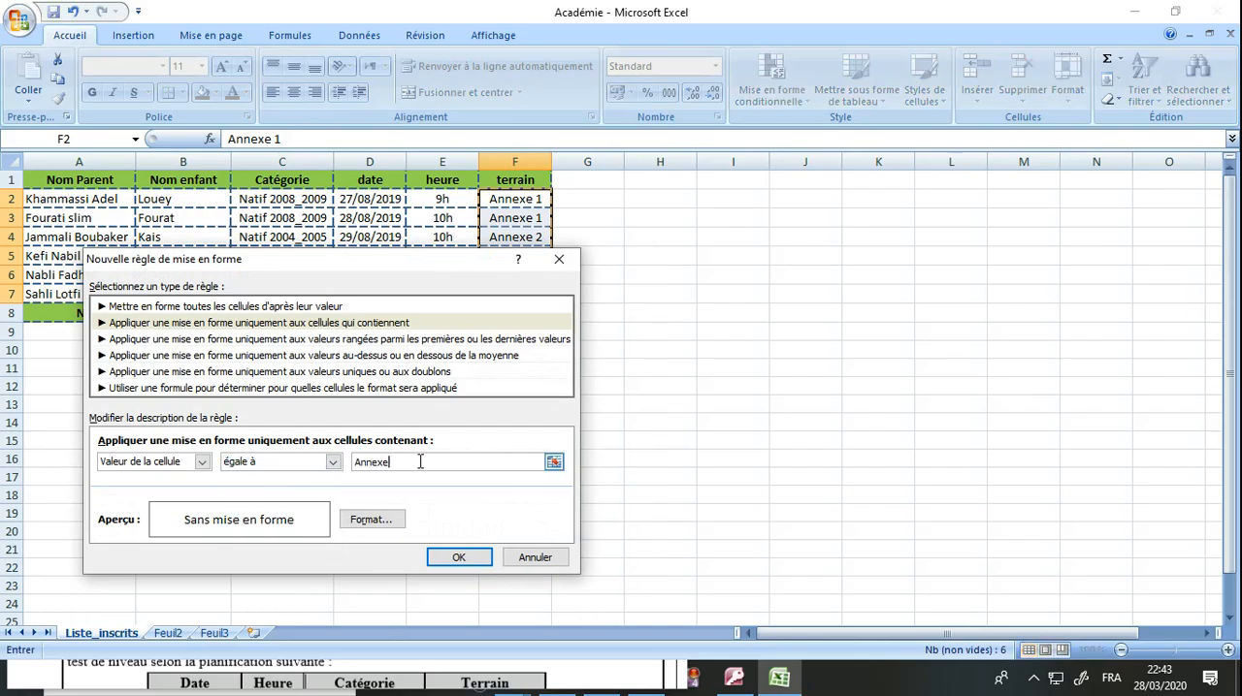
Give the Annexe 1 rule a green background fill, apply it to the terrain cells and save the workbook.
{"action": "left_click", "coordinate": [389, 529]}
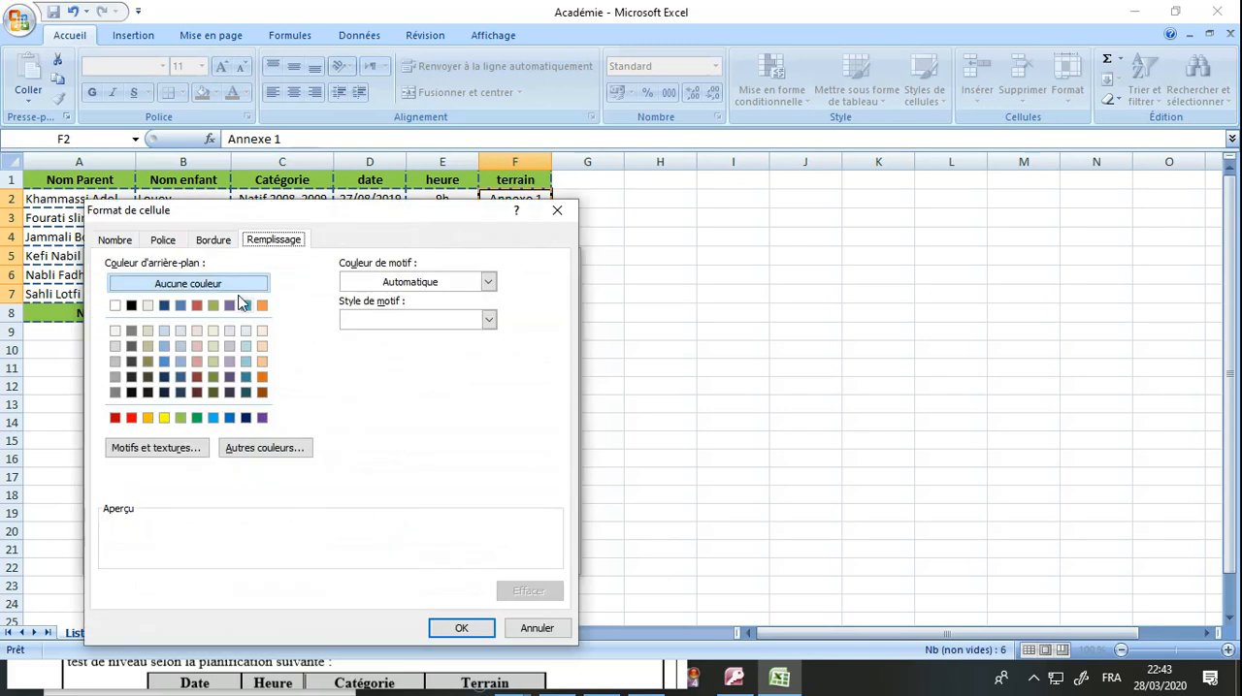
{"action": "left_click", "coordinate": [197, 417]}
{"action": "left_click", "coordinate": [455, 627]}
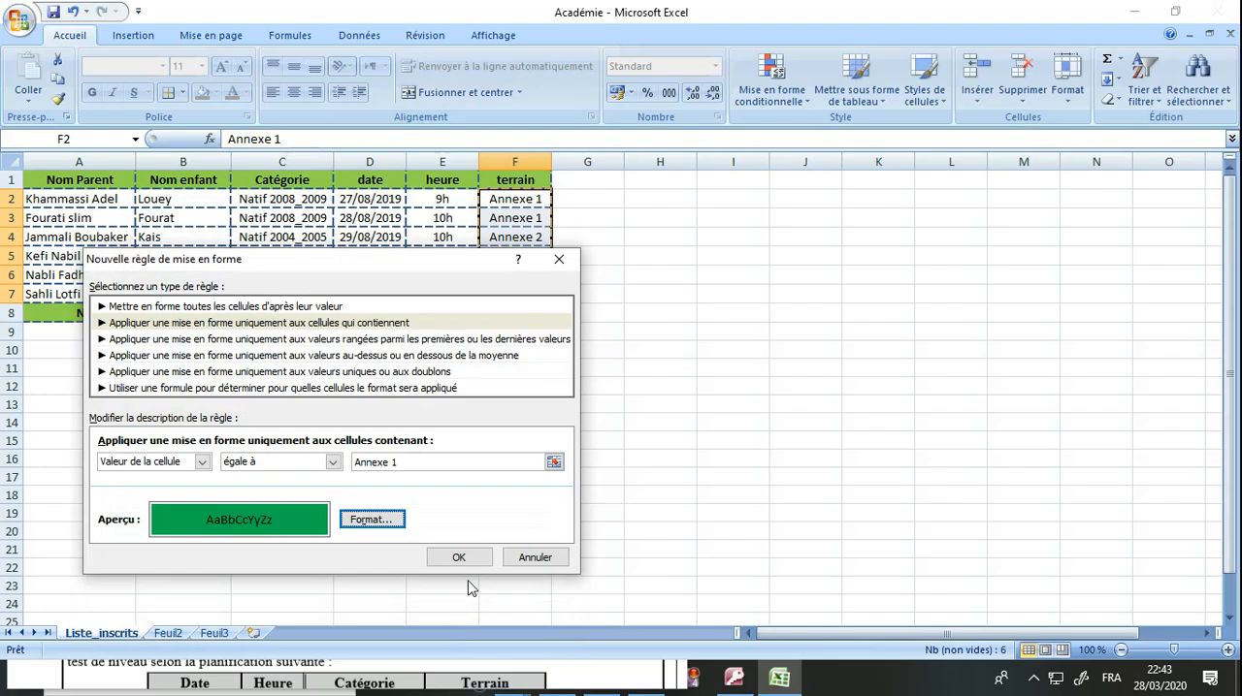
{"action": "left_click", "coordinate": [471, 566]}
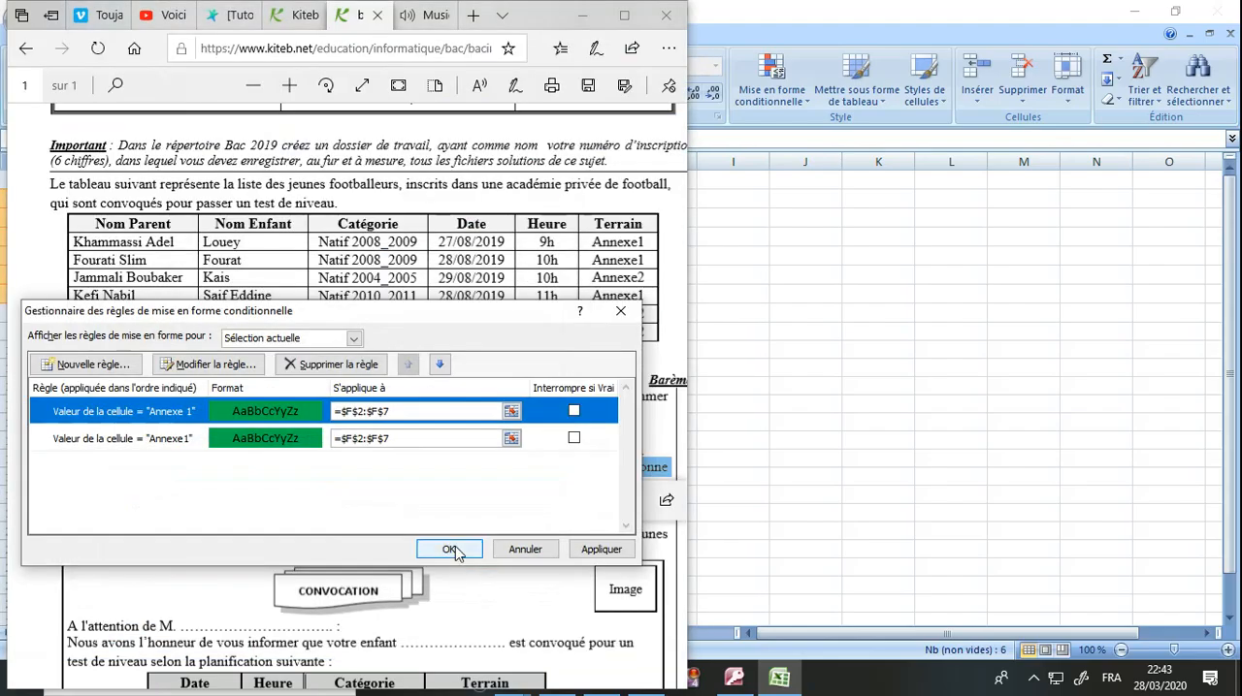
{"action": "left_click", "coordinate": [454, 550]}
{"action": "left_click", "coordinate": [559, 433]}
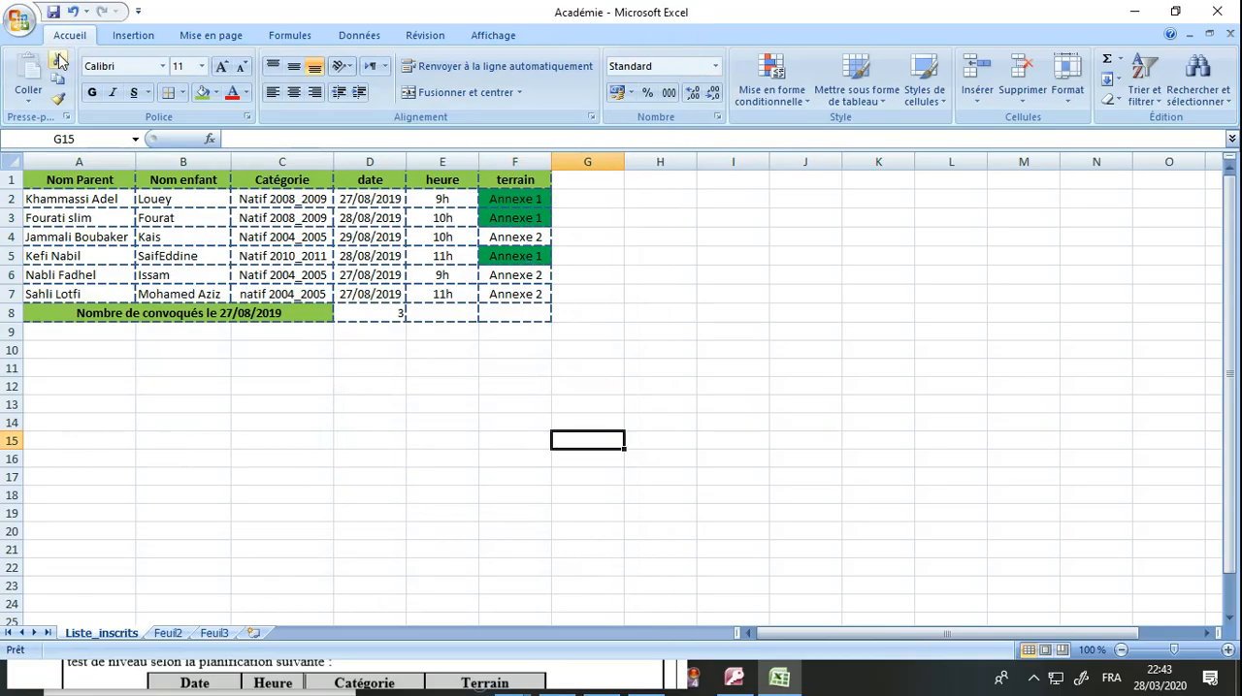
{"action": "left_click", "coordinate": [53, 14]}
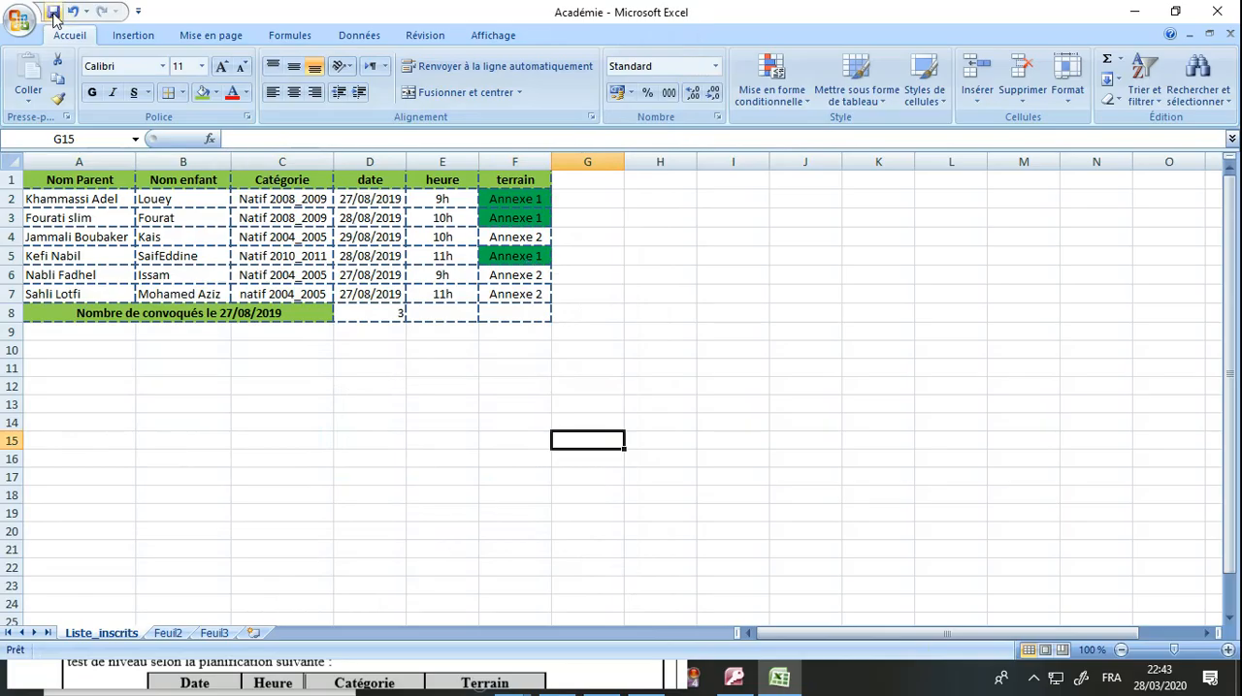
{"action": "double_click", "coordinate": [604, 14]}
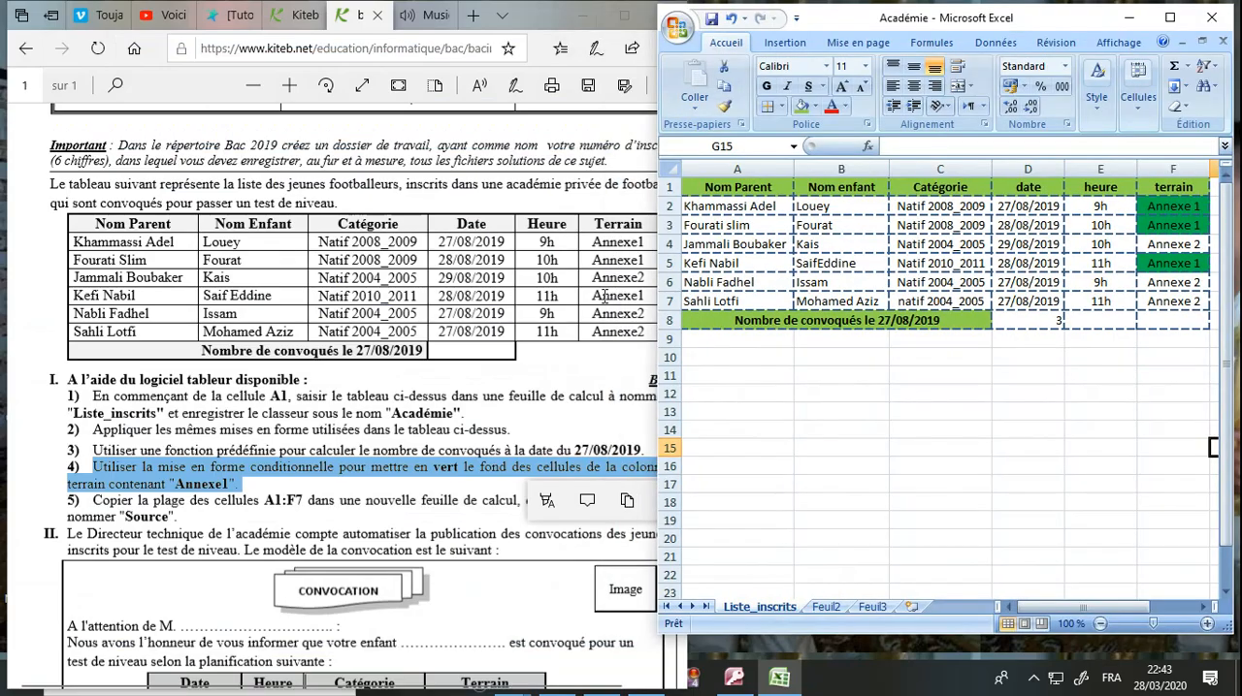
Read question 5 in the exam document, about copying A1:F7 to a new sheet named Source.
{"action": "left_click", "coordinate": [550, 369]}
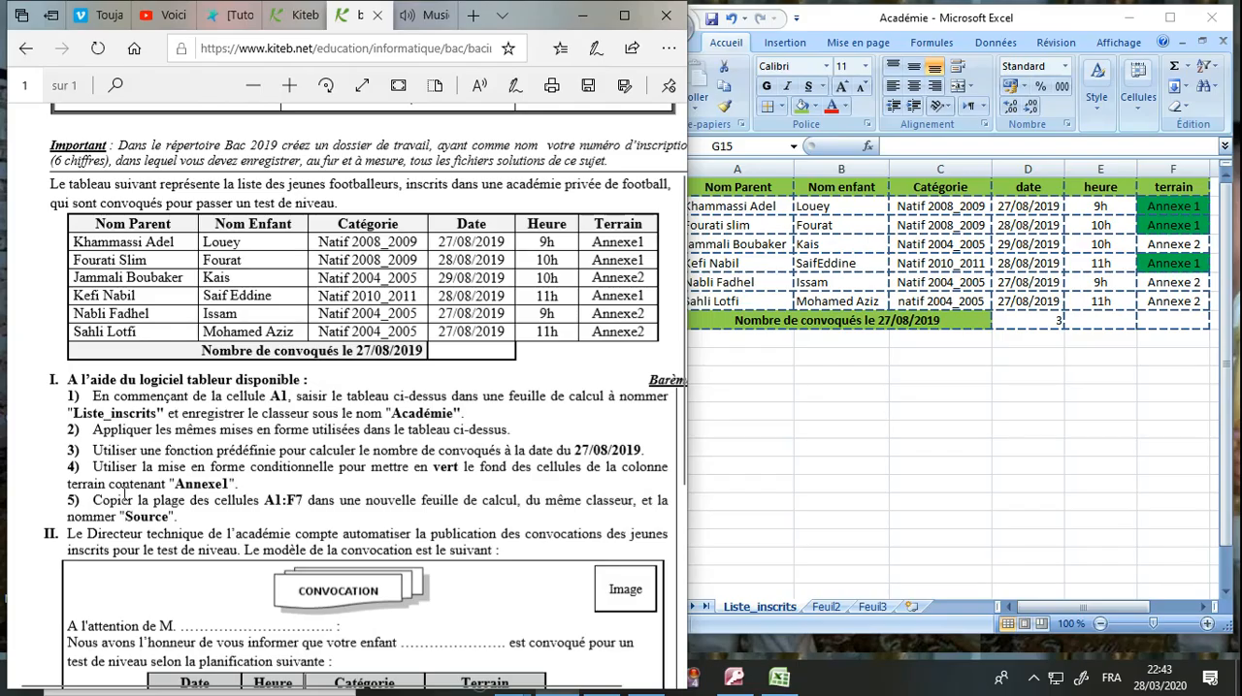
{"action": "left_click_drag", "start_coordinate": [71, 502], "coordinate": [97, 503]}
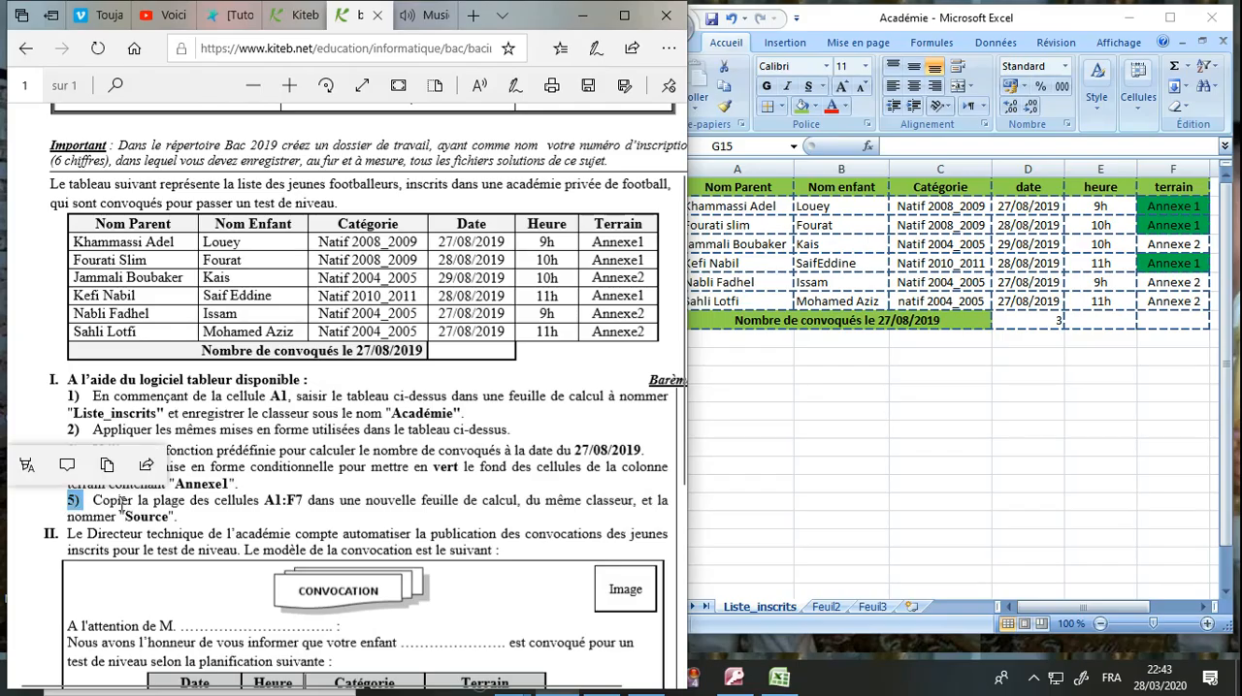
{"action": "left_click", "coordinate": [121, 502]}
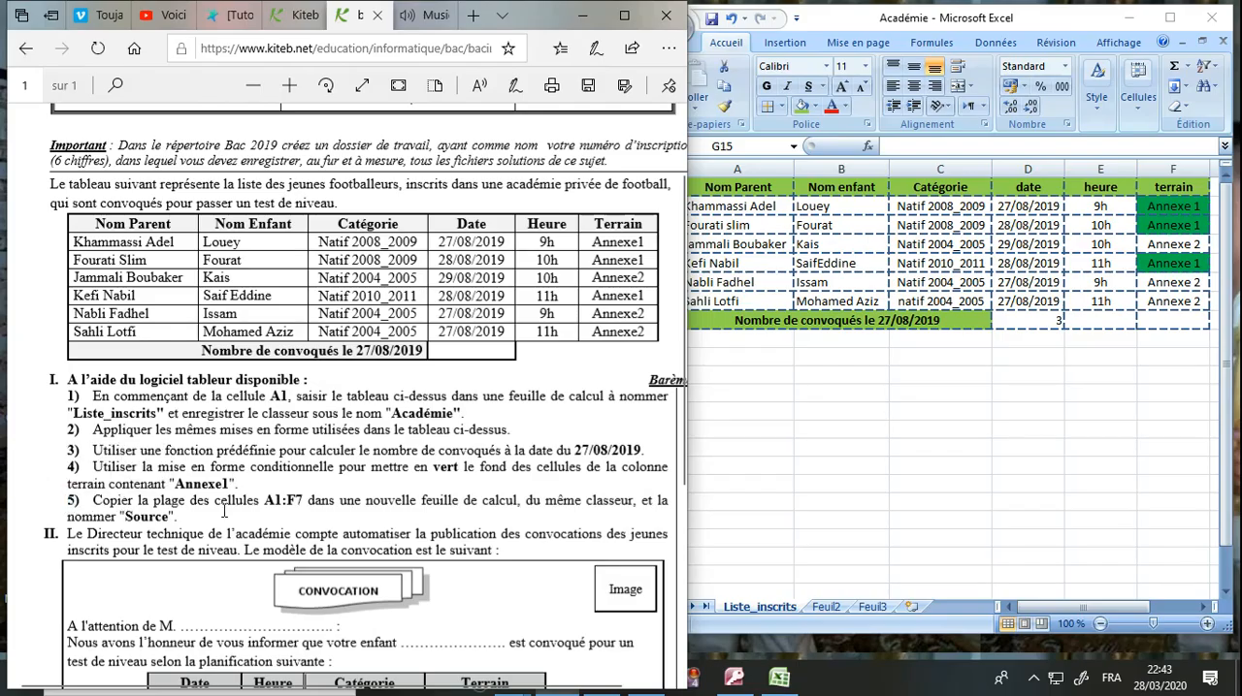
{"action": "left_click", "coordinate": [762, 331]}
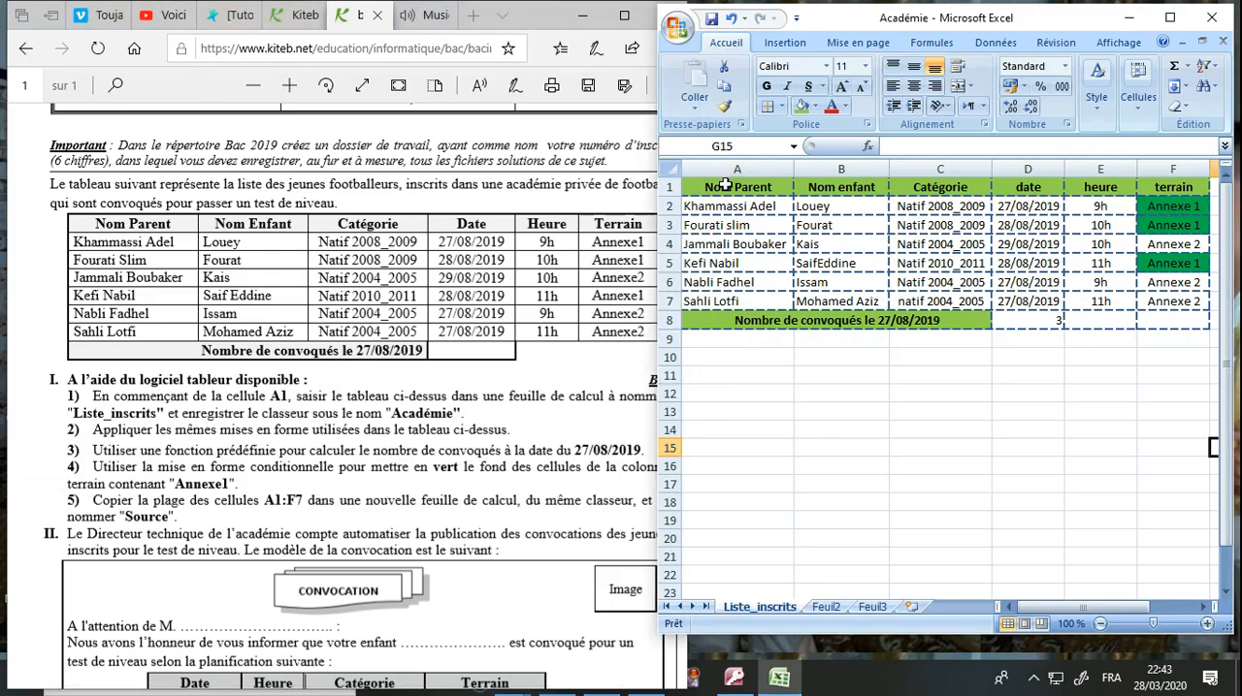
{"action": "left_click", "coordinate": [401, 482]}
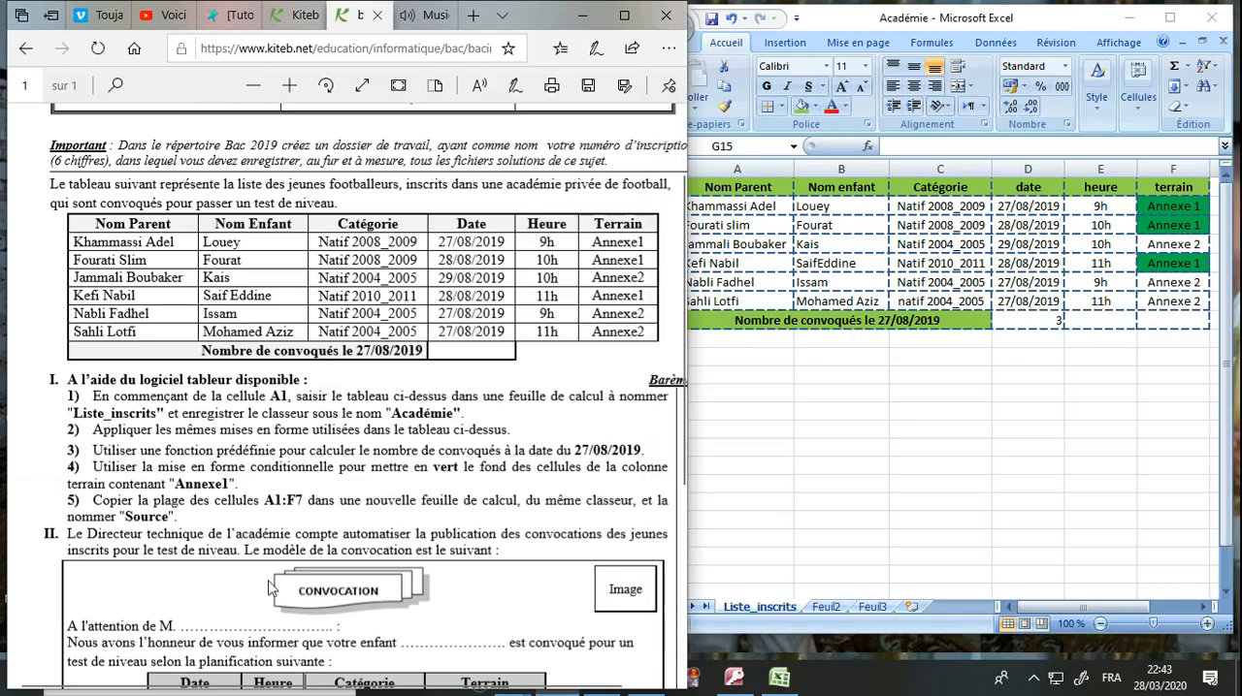
Copy the range A1:F7 of the Liste_inscrits sheet and paste it at cell A1 of the Feuil2 sheet.
{"action": "left_click", "coordinate": [838, 403]}
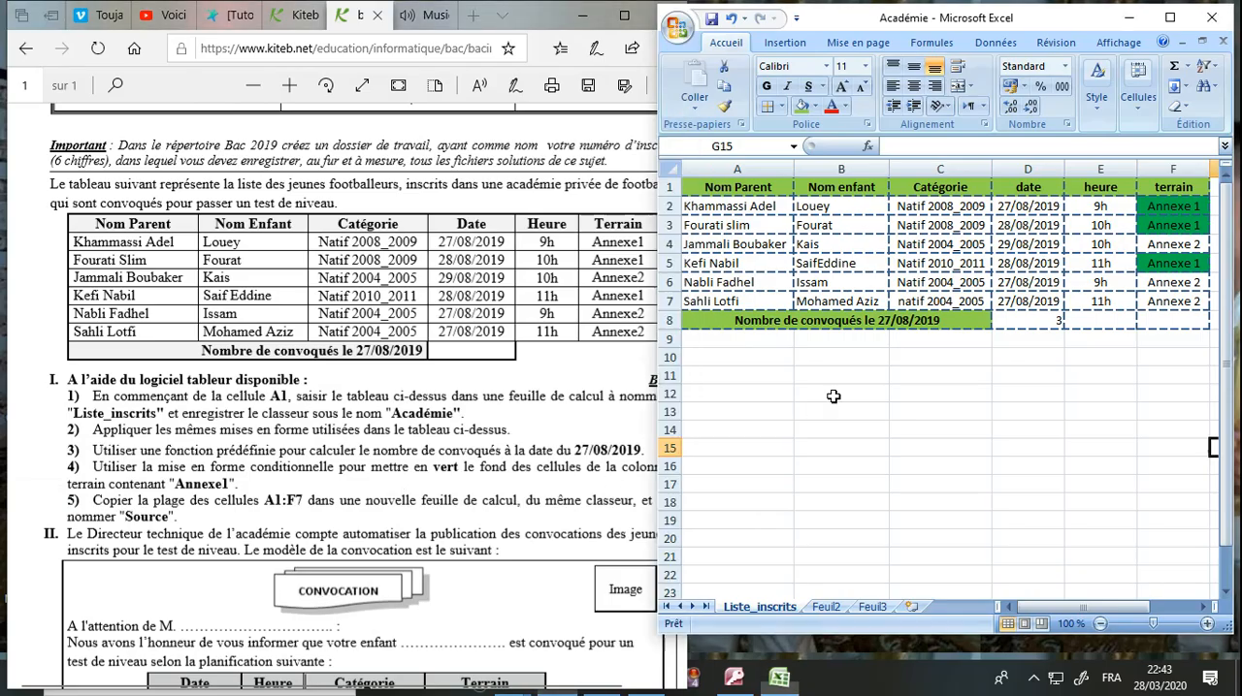
{"action": "left_click", "coordinate": [762, 193]}
{"action": "left_click_drag", "start_coordinate": [762, 193], "coordinate": [1162, 303]}
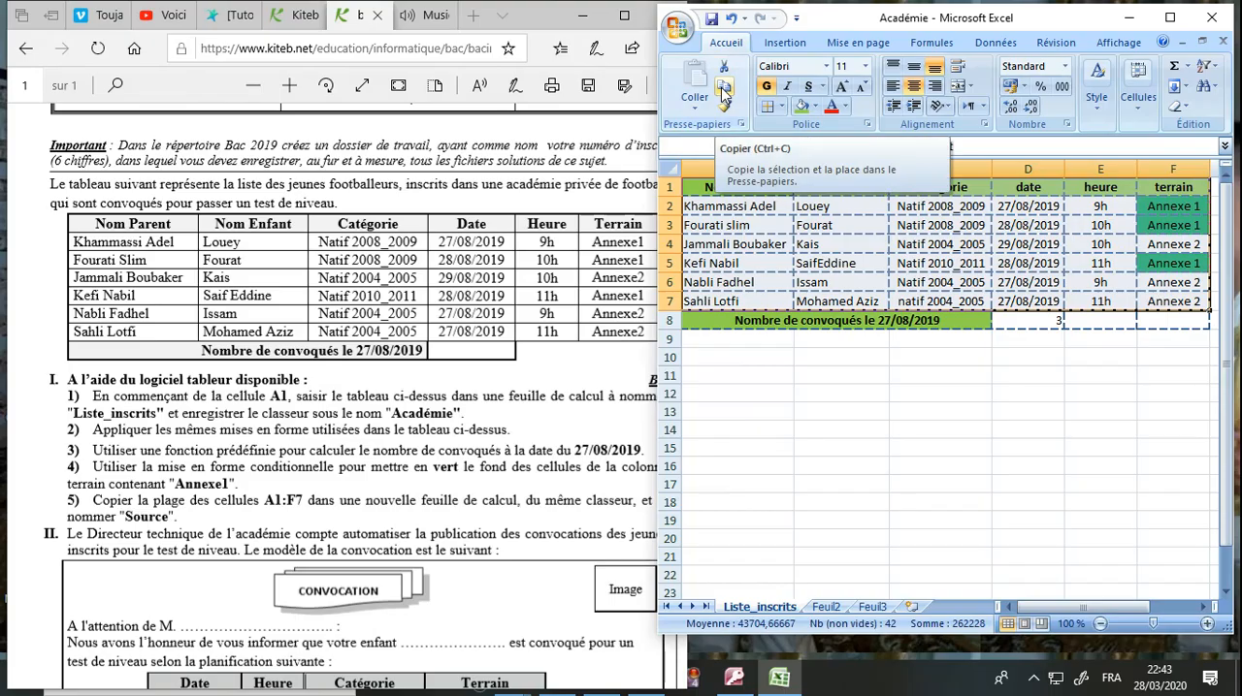
{"action": "left_click", "coordinate": [827, 608]}
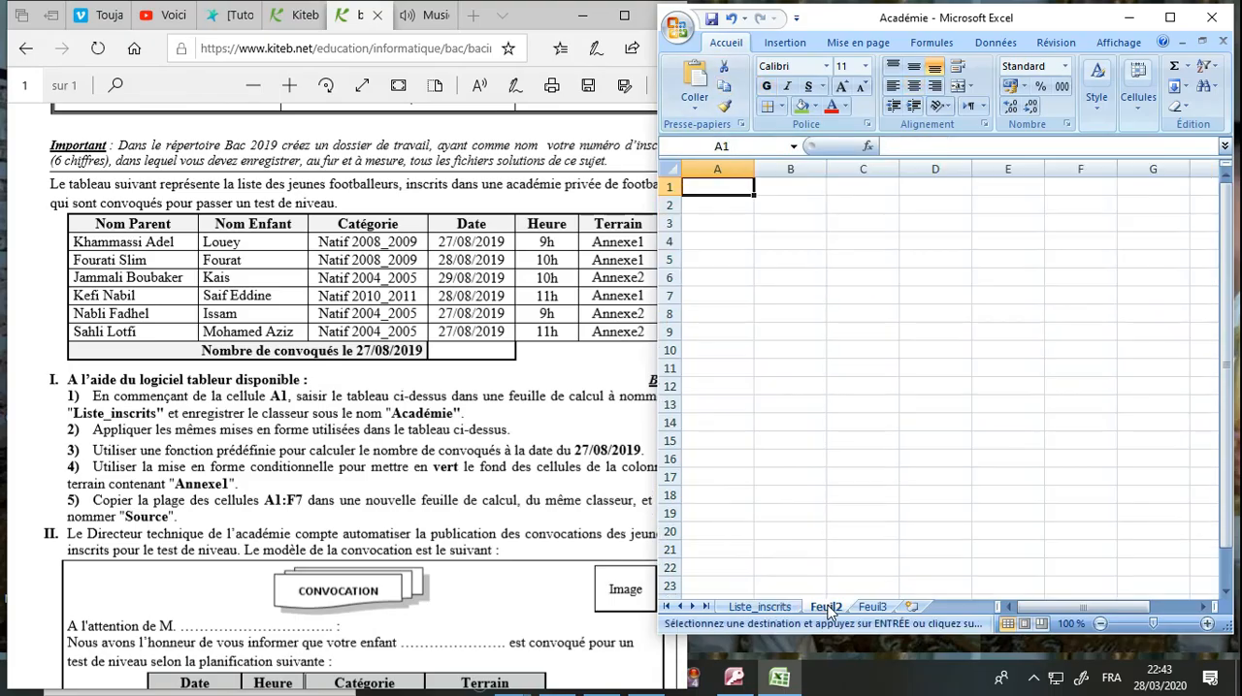
{"action": "left_click", "coordinate": [695, 86]}
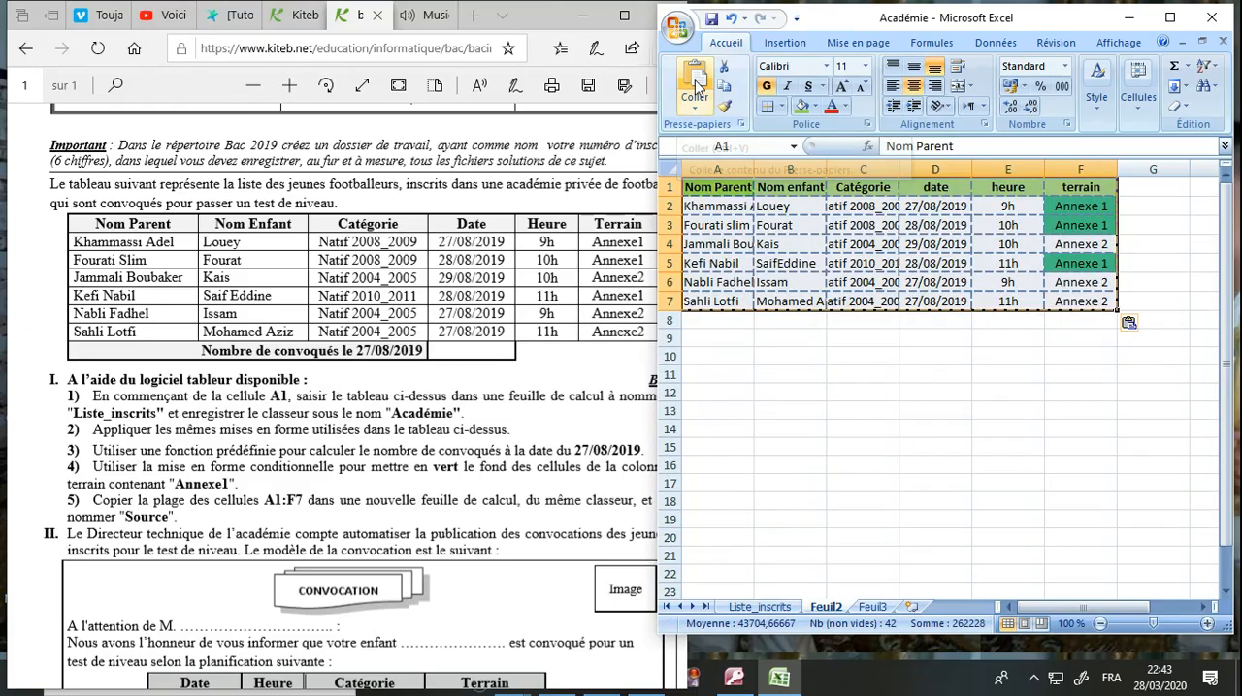
{"action": "left_click", "coordinate": [820, 374]}
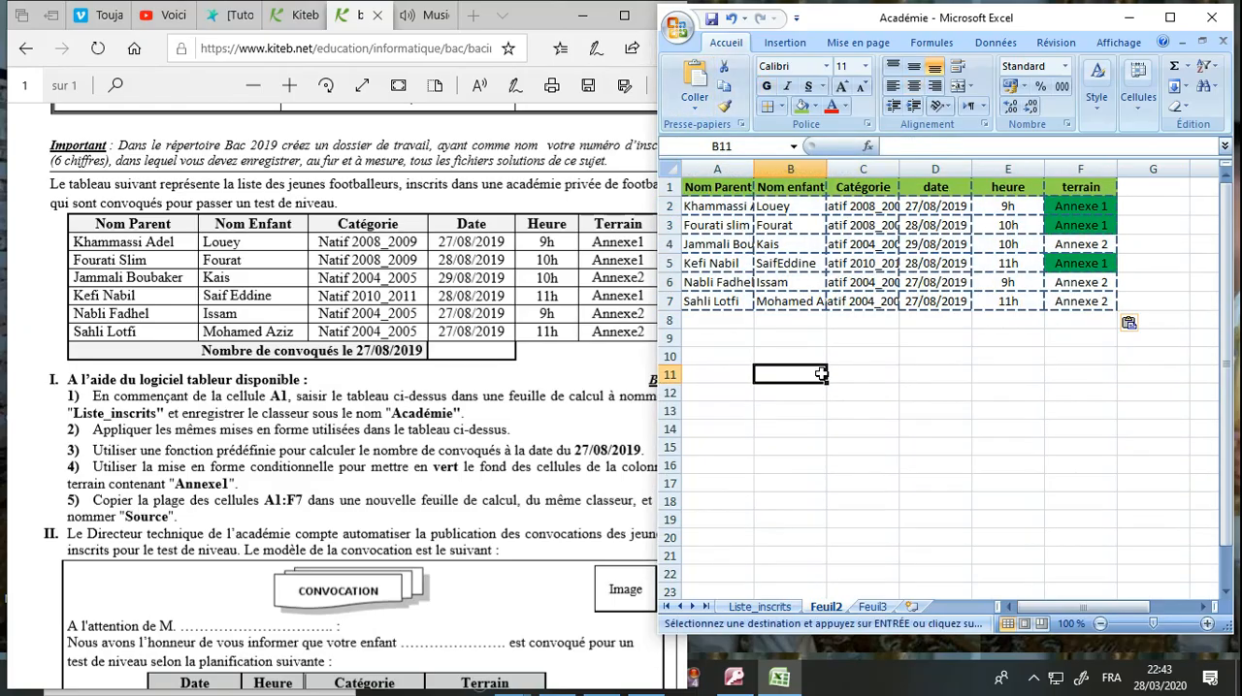
Rename the Feuil2 sheet as Source and save the workbook.
{"action": "right_click", "coordinate": [823, 608]}
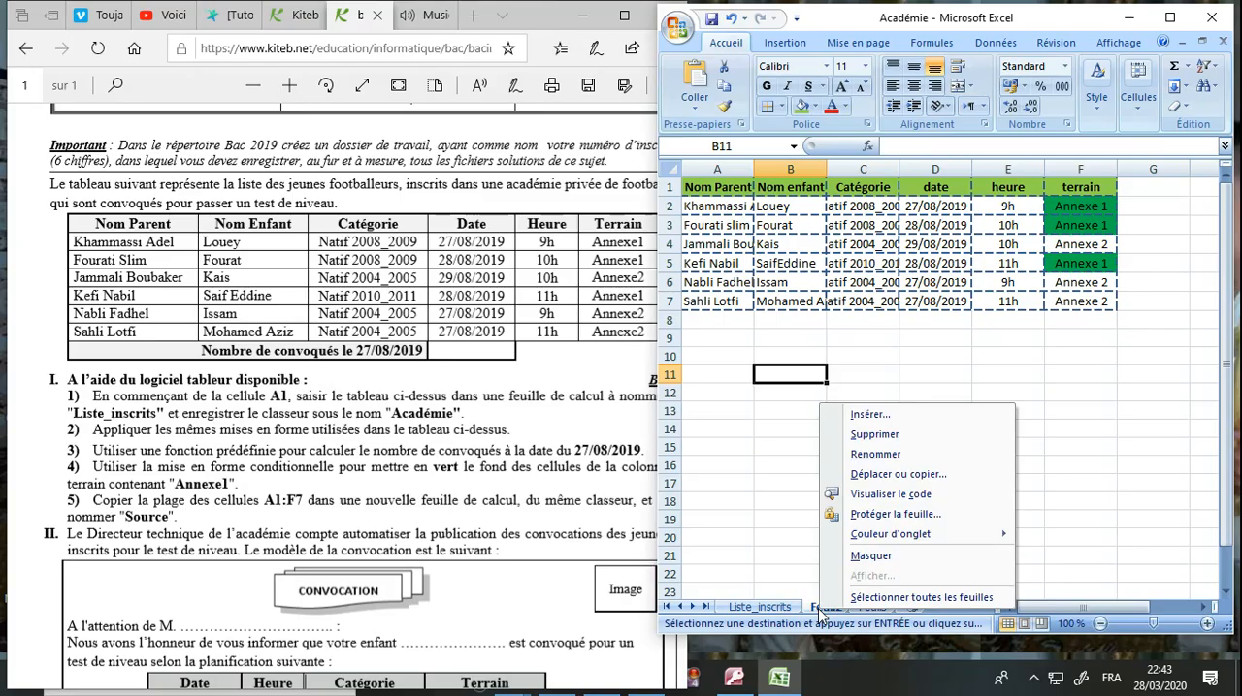
{"action": "left_click", "coordinate": [893, 464]}
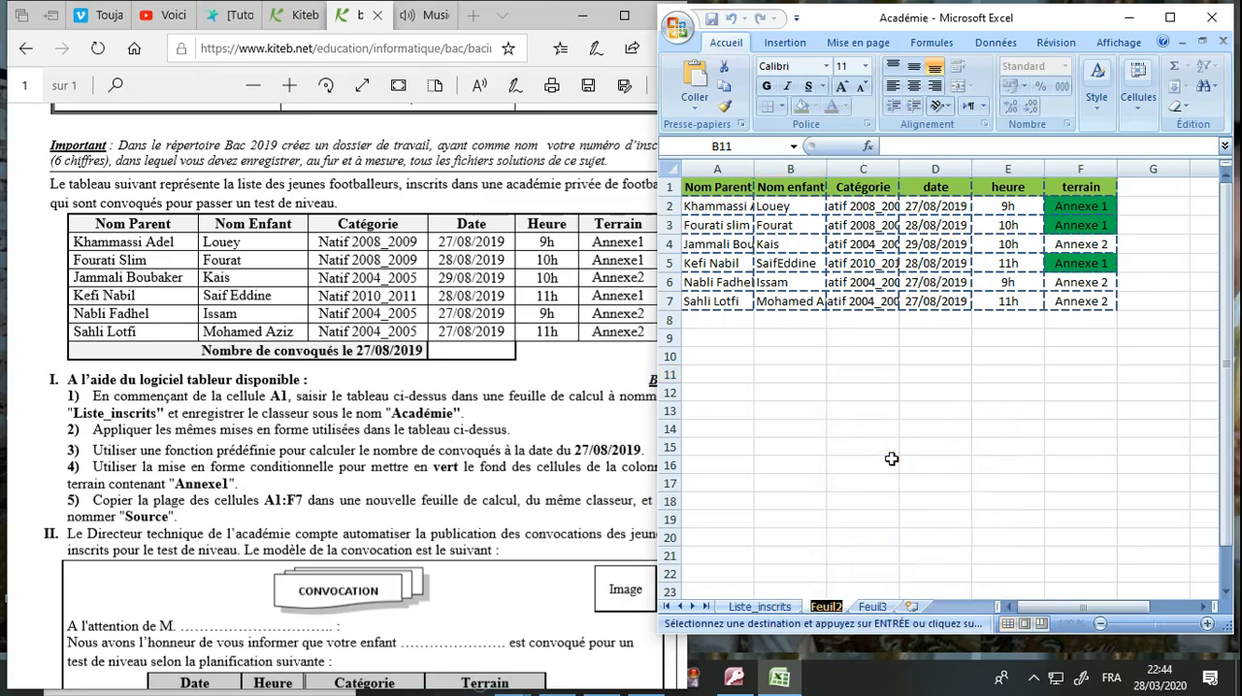
{"action": "type", "text": "Source"}
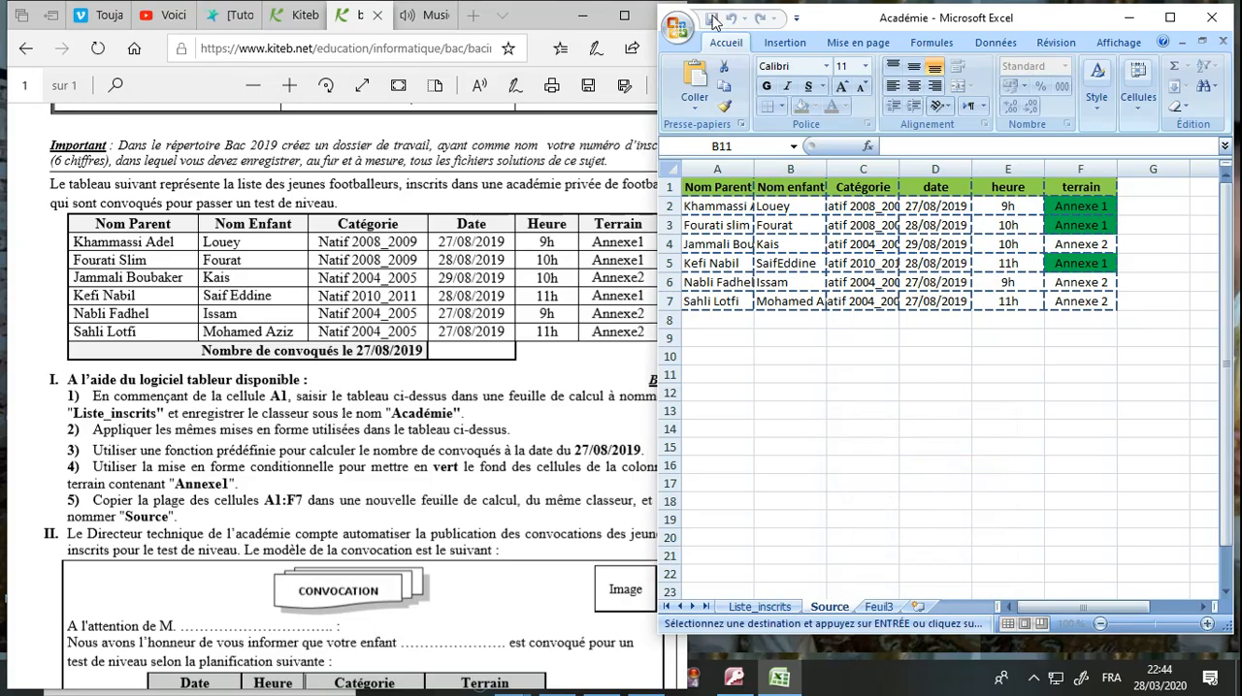
{"action": "left_click", "coordinate": [780, 427]}
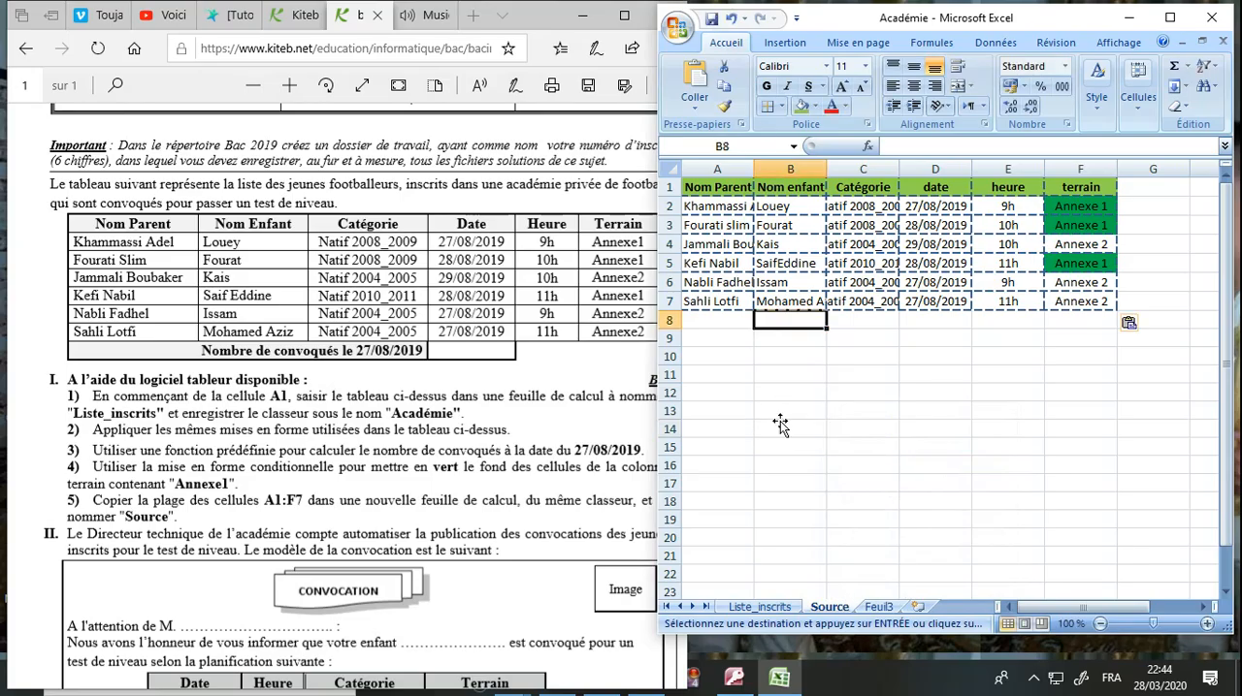
{"action": "key", "text": "Up"}
{"action": "key", "text": "Up"}
{"action": "key", "text": "Up"}
{"action": "key", "text": "Up"}
{"action": "key", "text": "Up"}
{"action": "key", "text": "Up"}
{"action": "left_click", "coordinate": [712, 19]}
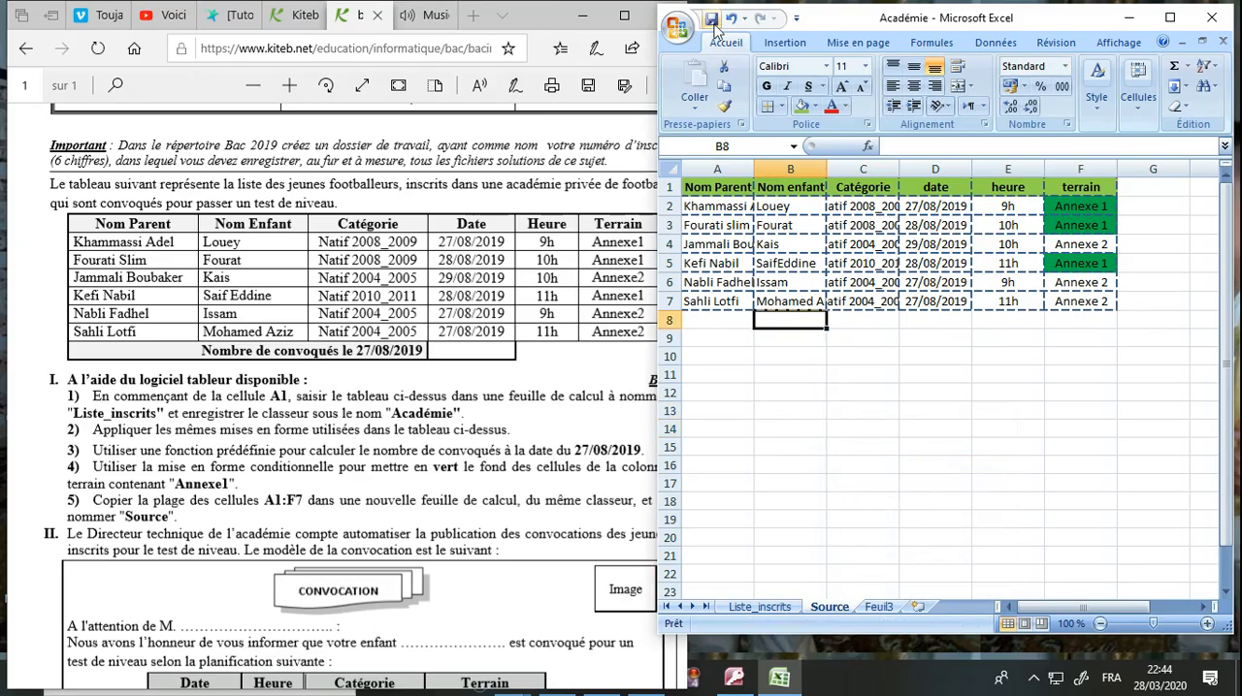
Read part II of the exam document, covering the convocation model and the word-processing questions.
{"action": "left_click", "coordinate": [437, 441]}
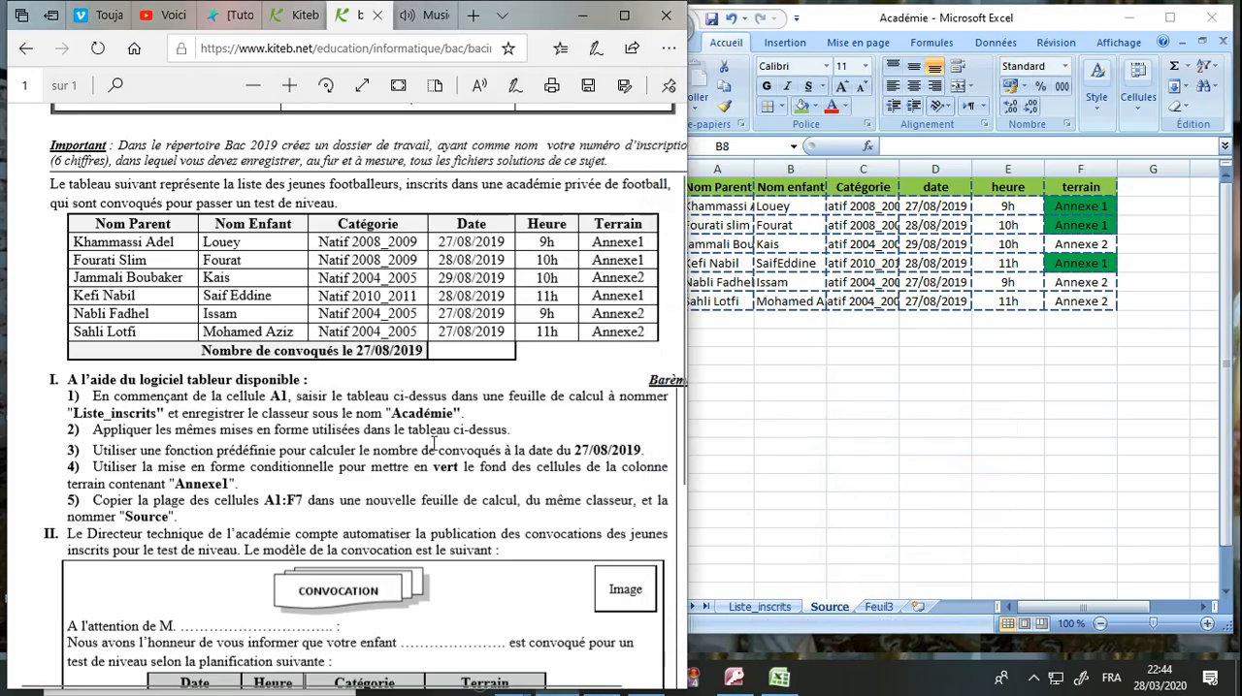
{"action": "left_click_drag", "start_coordinate": [175, 521], "coordinate": [64, 377]}
{"action": "left_click", "coordinate": [147, 475]}
{"action": "scroll", "coordinate": [453, 524], "scroll_direction": "down", "scroll_amount": 1}
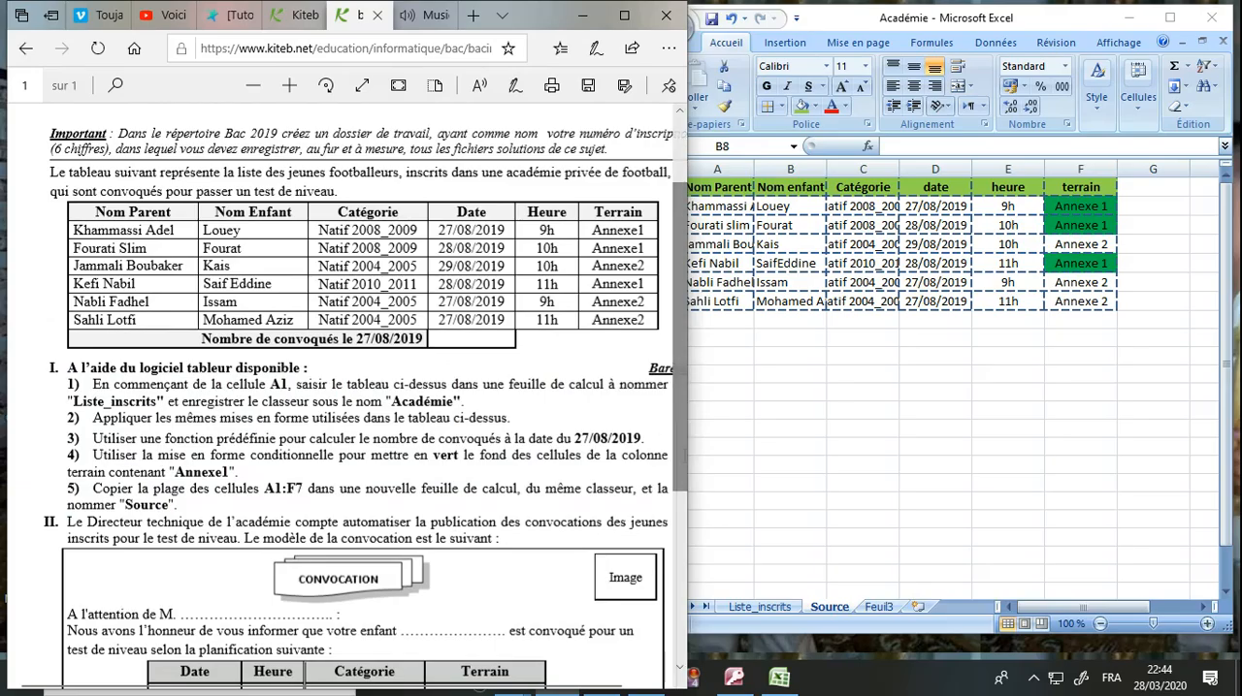
{"action": "left_click_drag", "start_coordinate": [681, 455], "coordinate": [678, 621]}
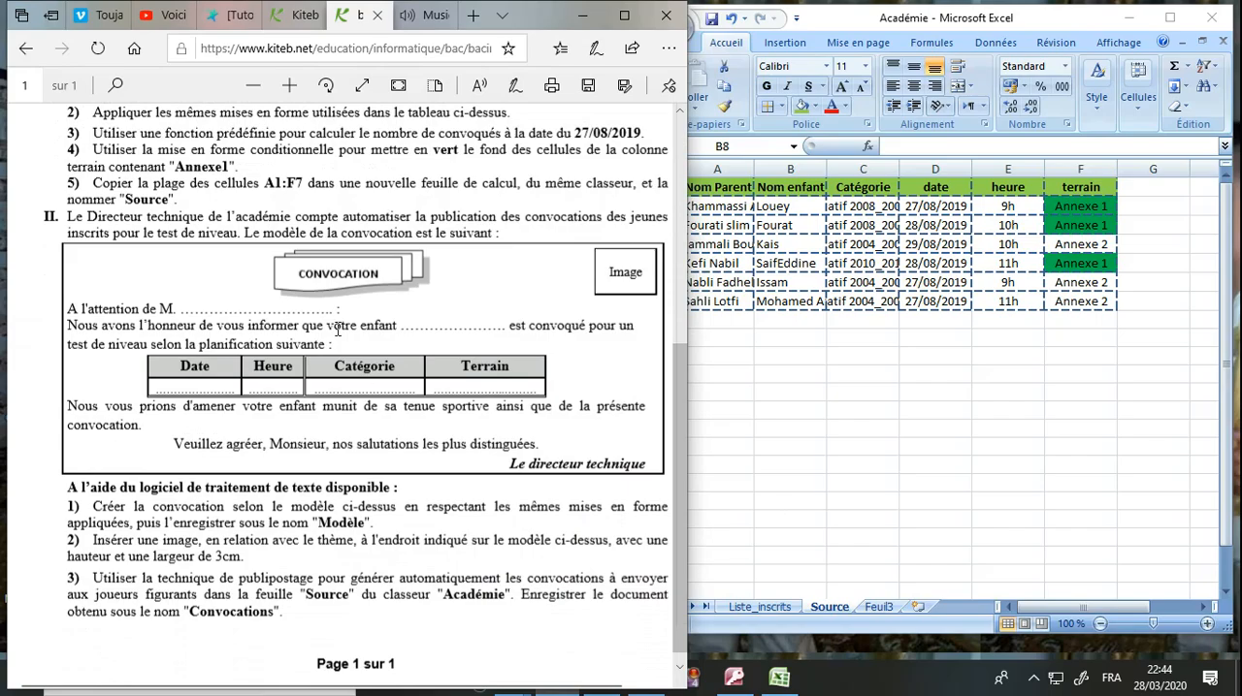
{"action": "triple_click", "coordinate": [85, 217]}
{"action": "left_click", "coordinate": [151, 226]}
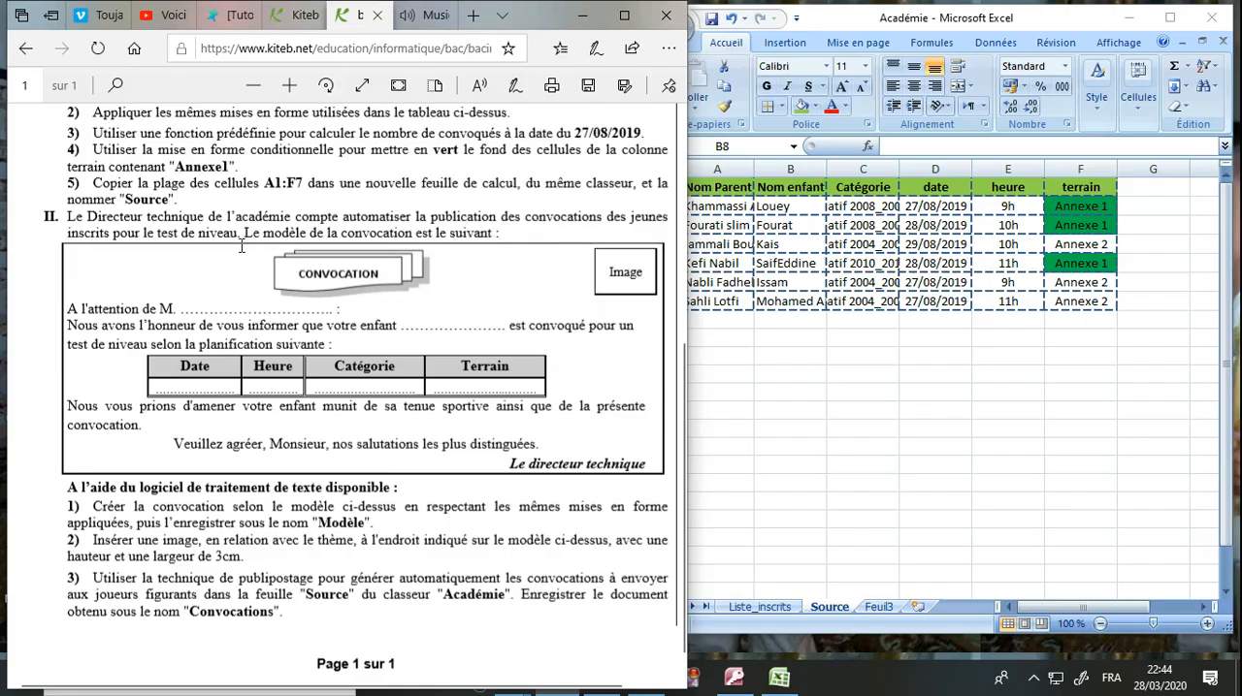
{"action": "left_click_drag", "start_coordinate": [316, 231], "coordinate": [473, 229]}
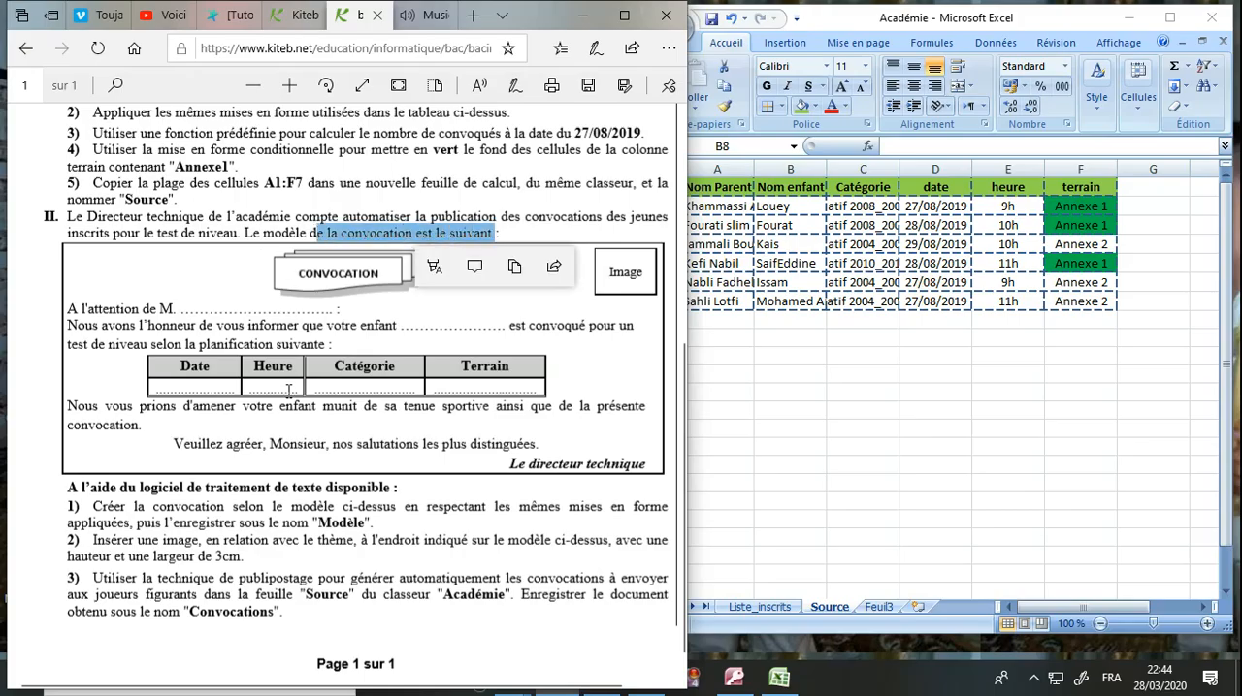
{"action": "left_click", "coordinate": [286, 443]}
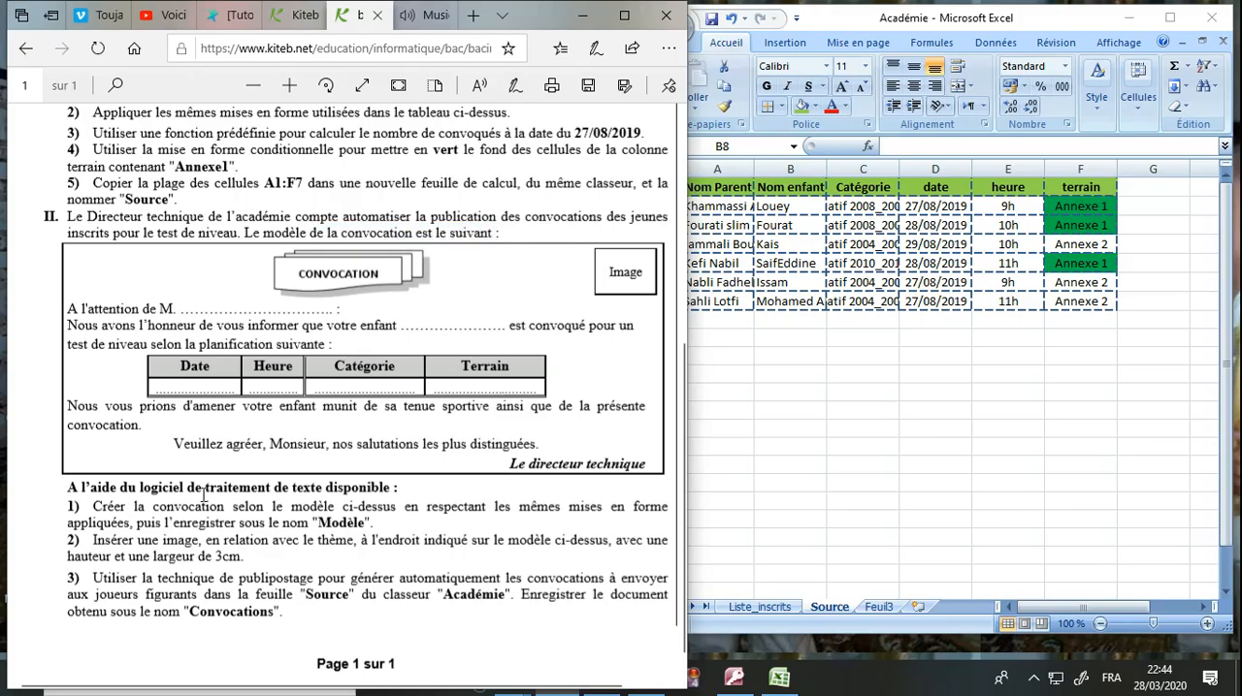
{"action": "left_click_drag", "start_coordinate": [64, 495], "coordinate": [407, 488]}
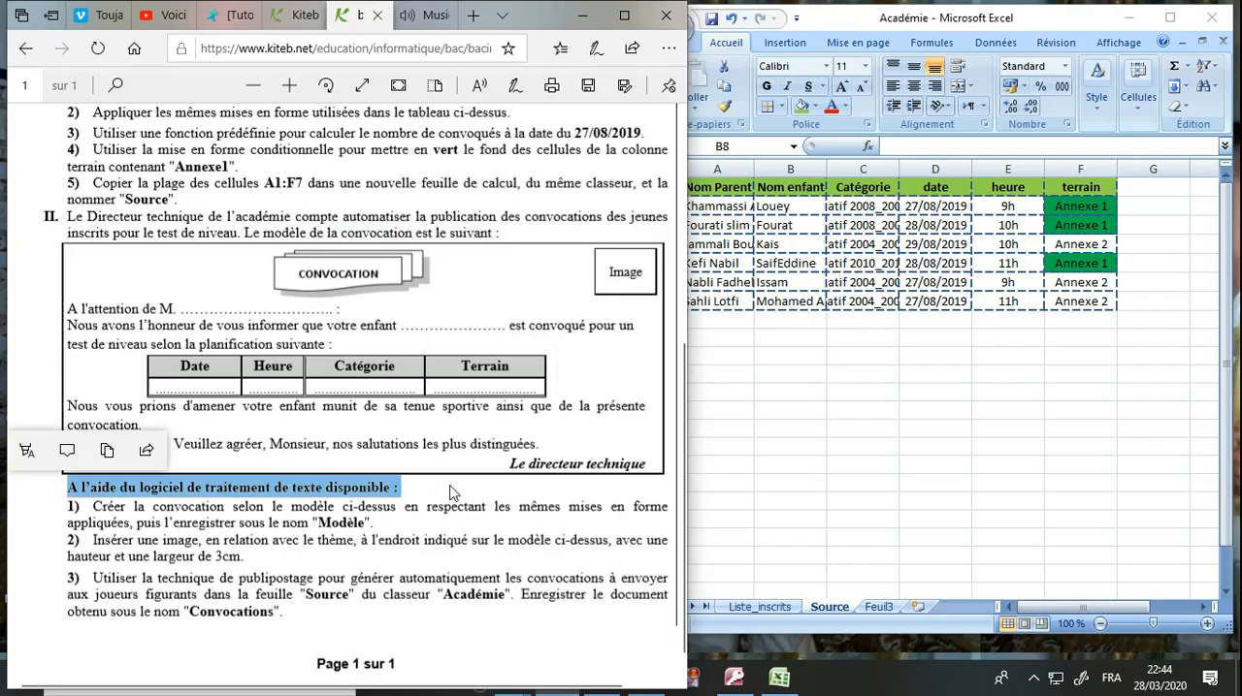
{"action": "left_click", "coordinate": [334, 523]}
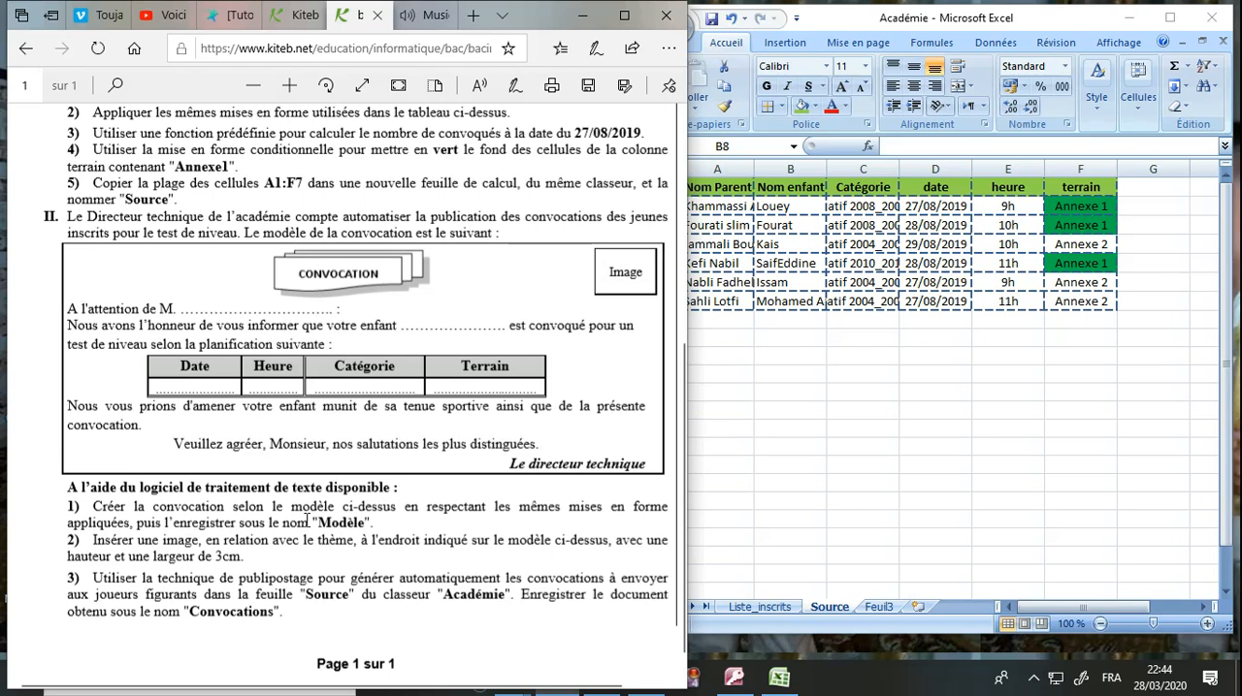
Minimise the Excel and browser windows and start Microsoft Office Word 2007 from the desktop.
{"action": "left_click", "coordinate": [805, 392]}
{"action": "left_click", "coordinate": [1130, 18]}
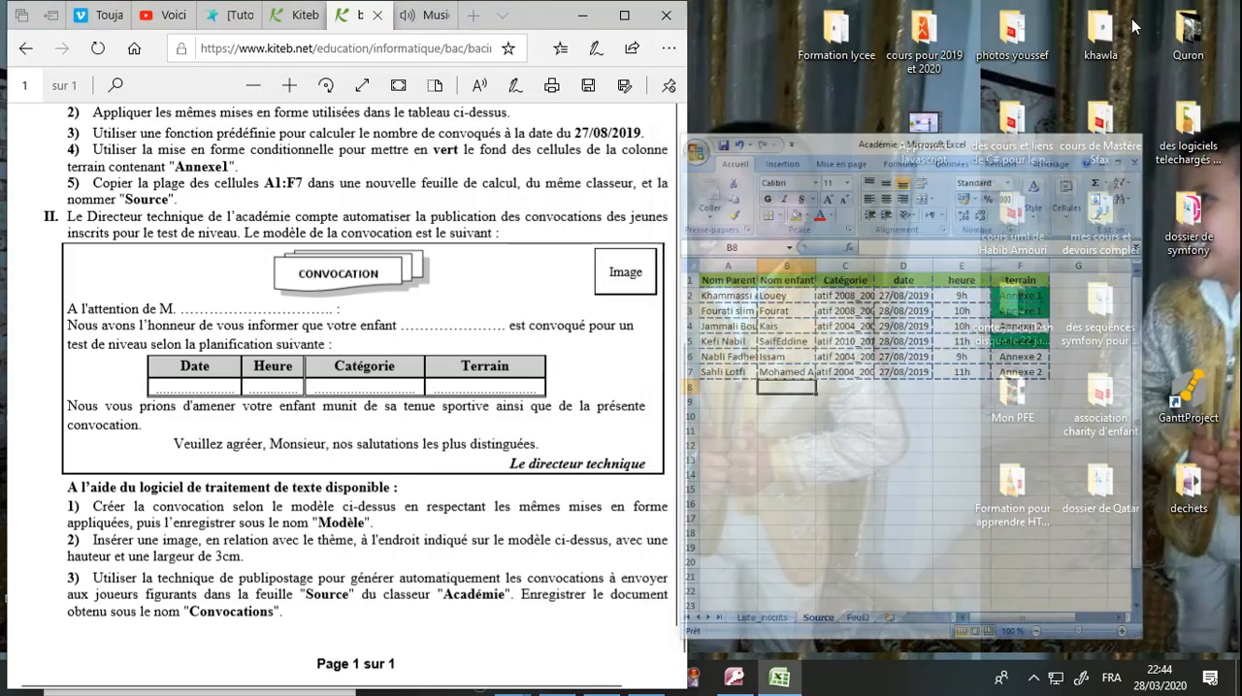
{"action": "left_click", "coordinate": [583, 17]}
{"action": "double_click", "coordinate": [498, 249]}
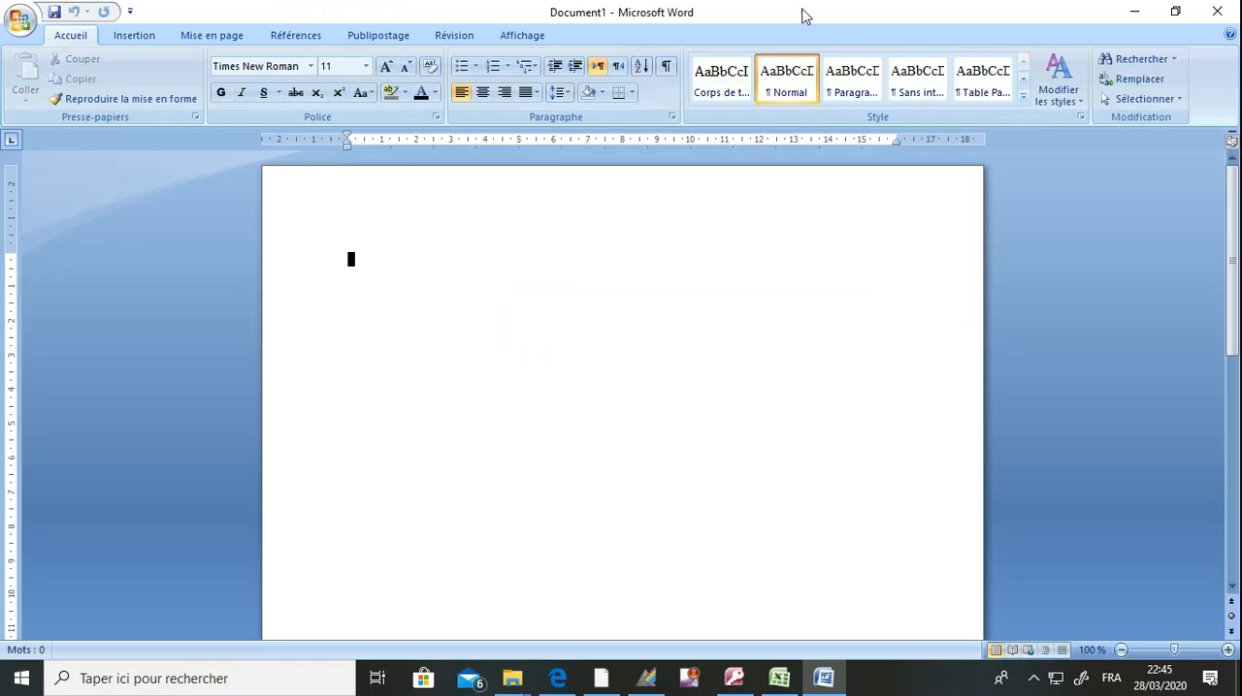
Restore the Word window to a smaller size and place it beside the exam document in the browser.
{"action": "double_click", "coordinate": [801, 15]}
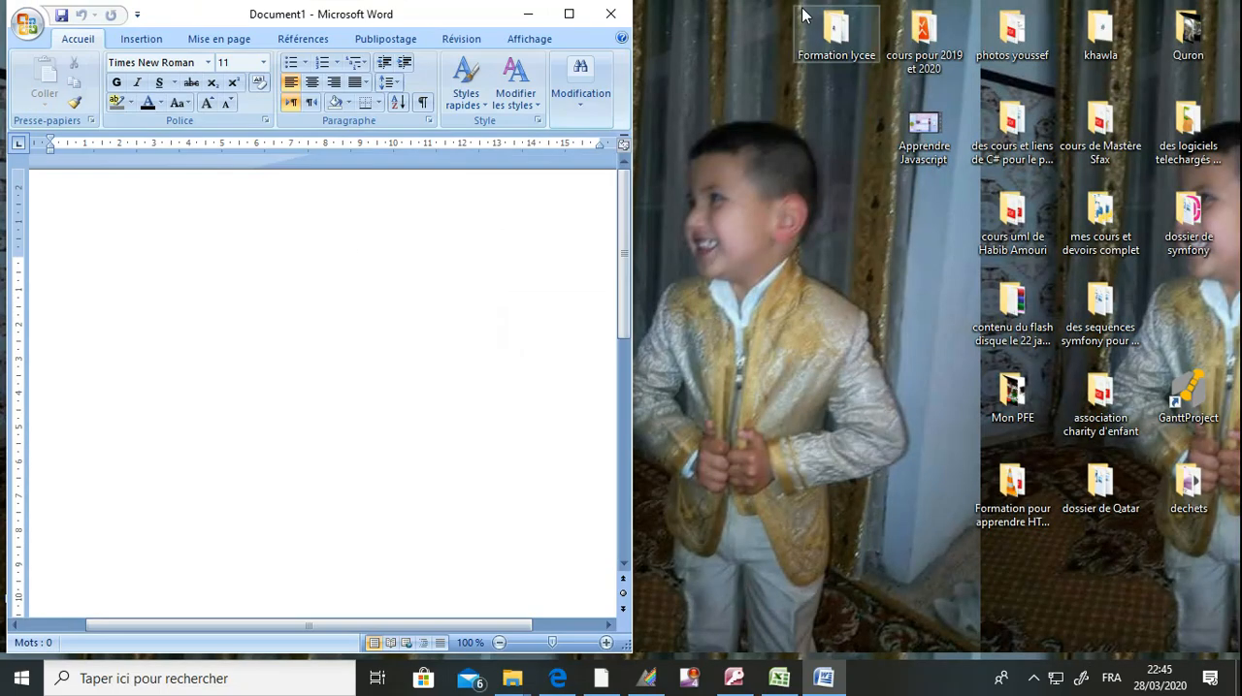
{"action": "double_click", "coordinate": [368, 16]}
{"action": "double_click", "coordinate": [686, 10]}
{"action": "right_click", "coordinate": [461, 15]}
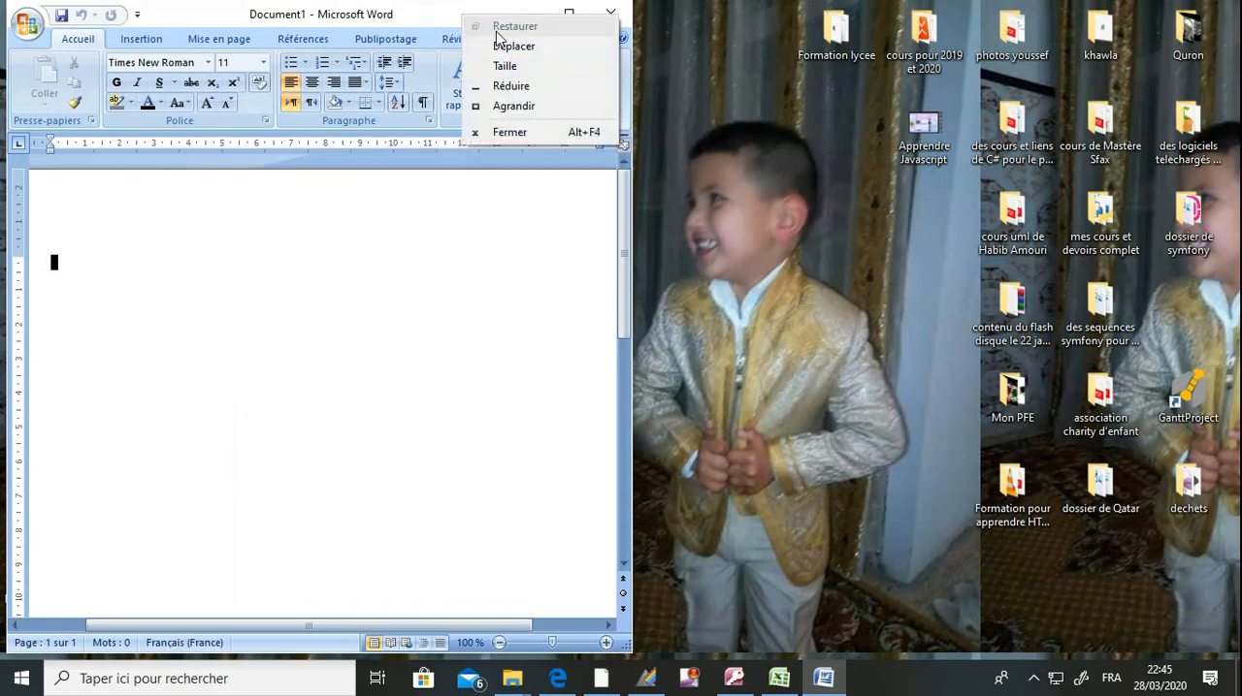
{"action": "left_click", "coordinate": [499, 44]}
{"action": "left_click_drag", "start_coordinate": [472, 20], "coordinate": [920, 21]}
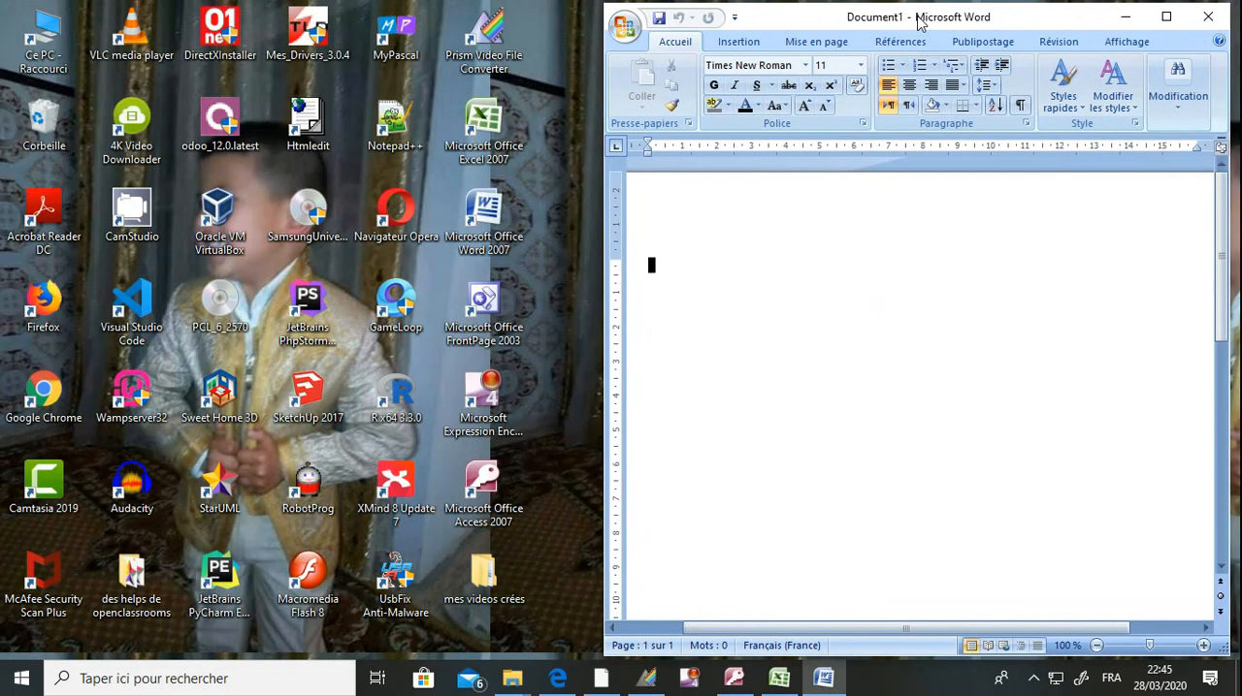
{"action": "left_click", "coordinate": [561, 681]}
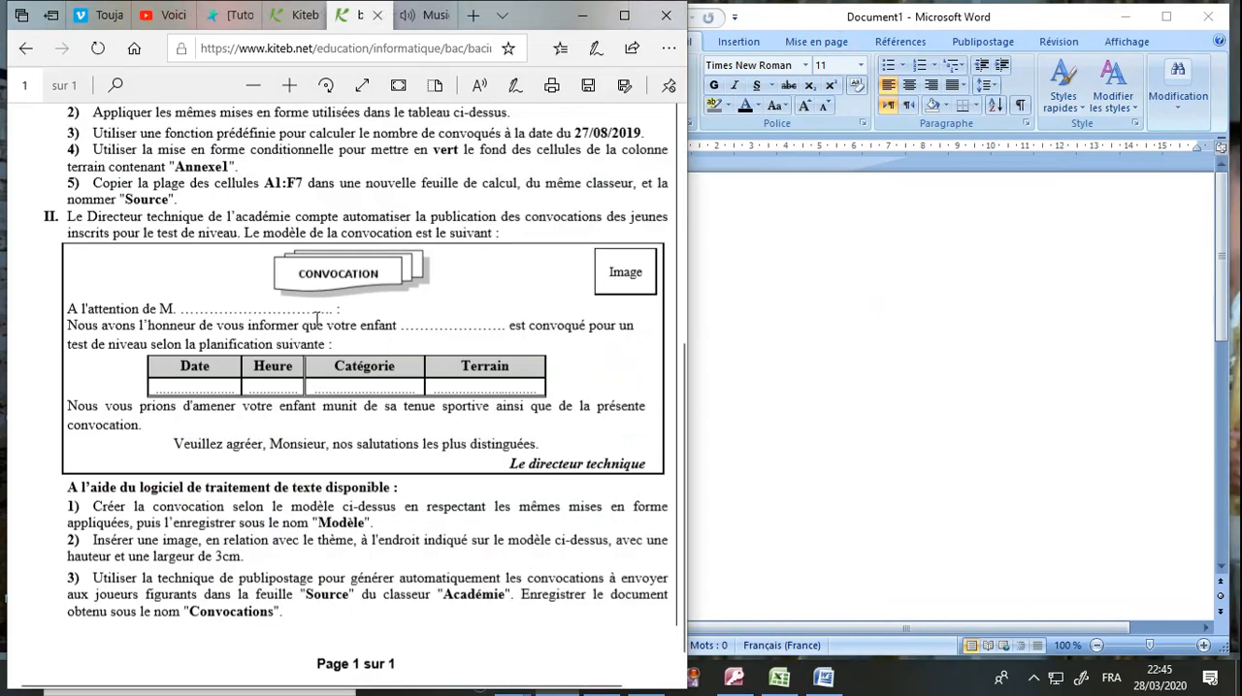
Enter the title Convocation on the first line of the blank Word document, followed by a new line.
{"action": "left_click", "coordinate": [929, 253]}
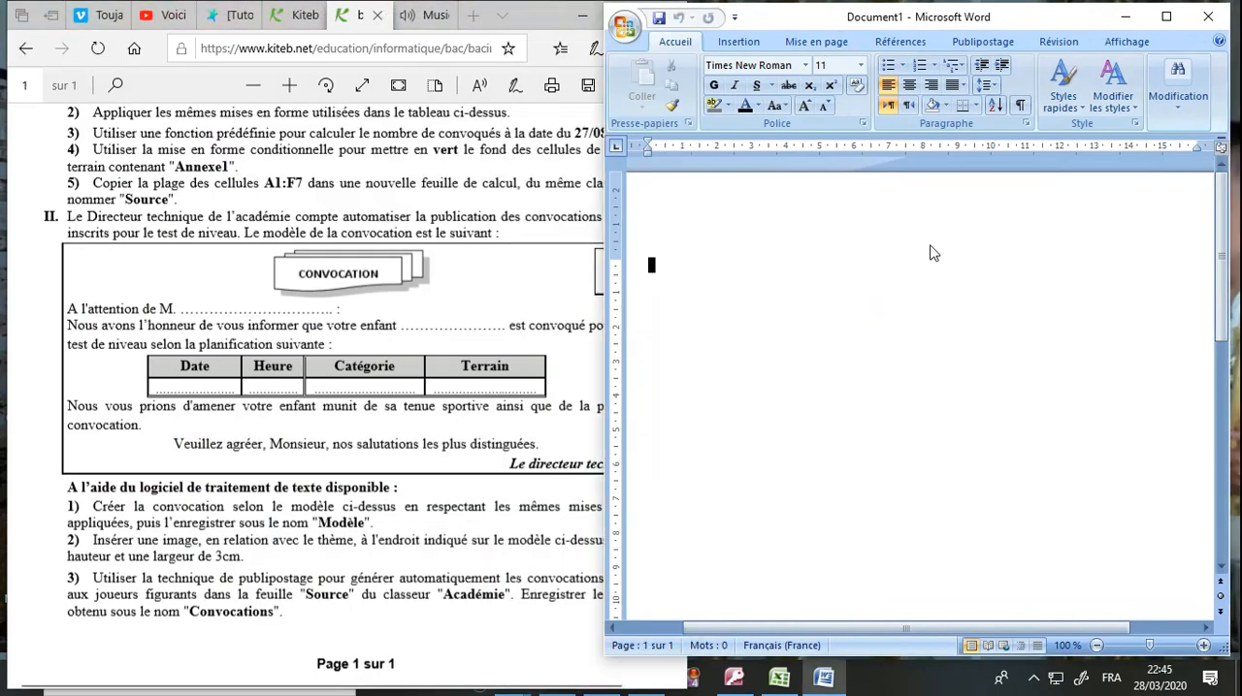
{"action": "type", "text": "Con"}
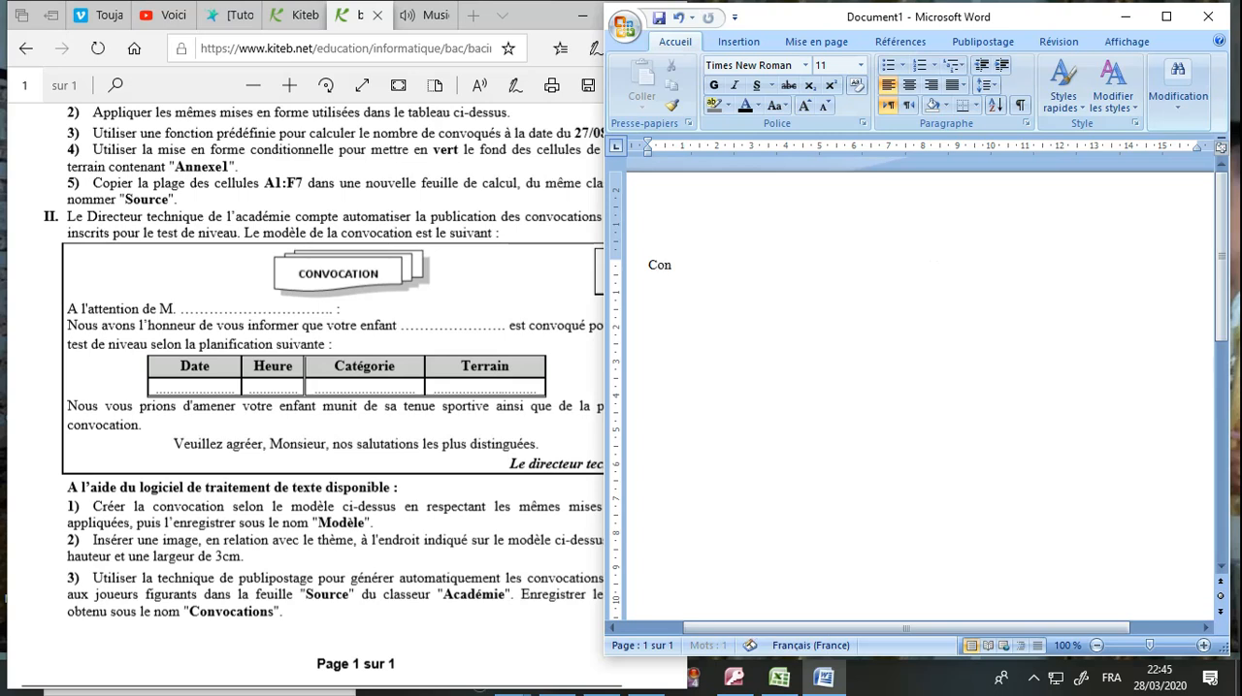
{"action": "type", "text": "vocati"}
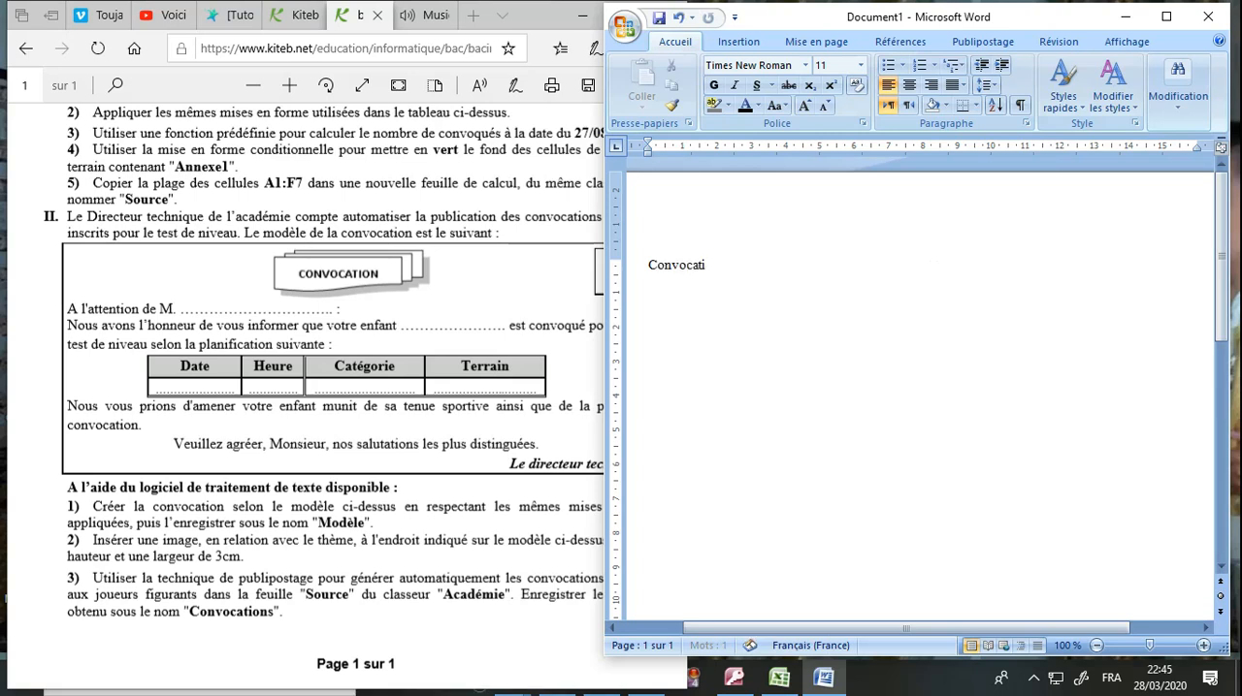
{"action": "type", "text": "on"}
{"action": "key", "text": "Return"}
Replace the title on the first line with CONVOCATION in capital letters.
{"action": "left_click", "coordinate": [694, 268]}
{"action": "double_click", "coordinate": [694, 268]}
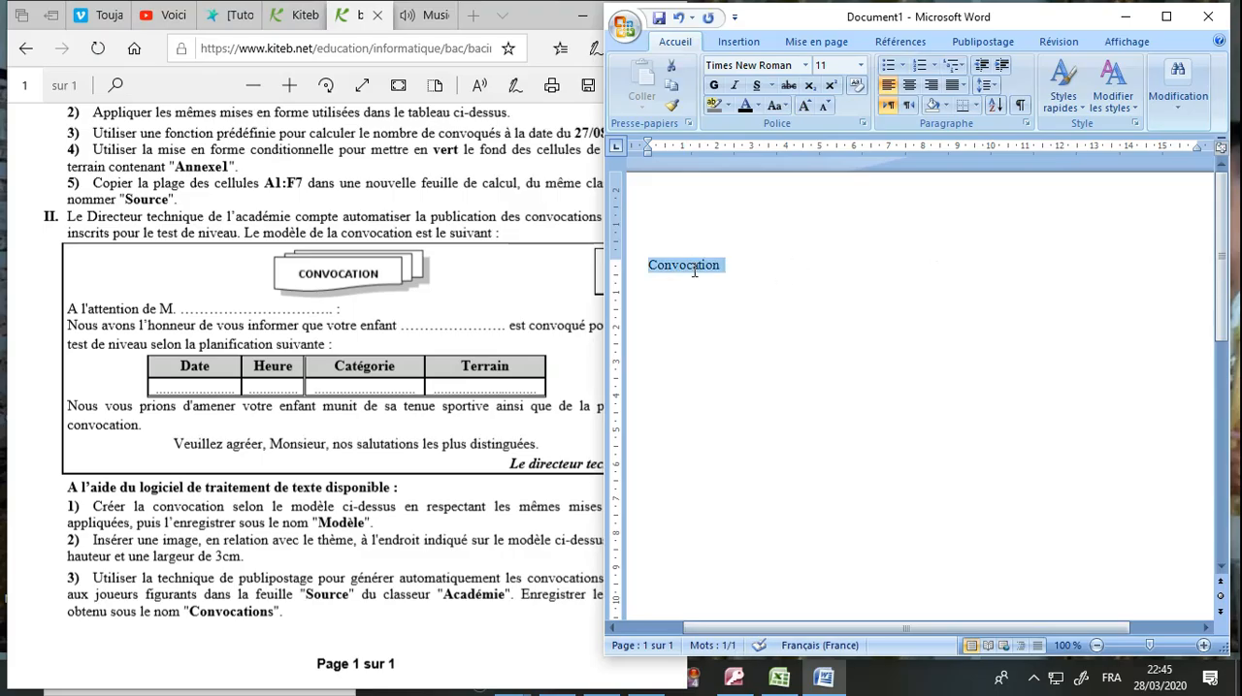
{"action": "type", "text": "CONVOCATION"}
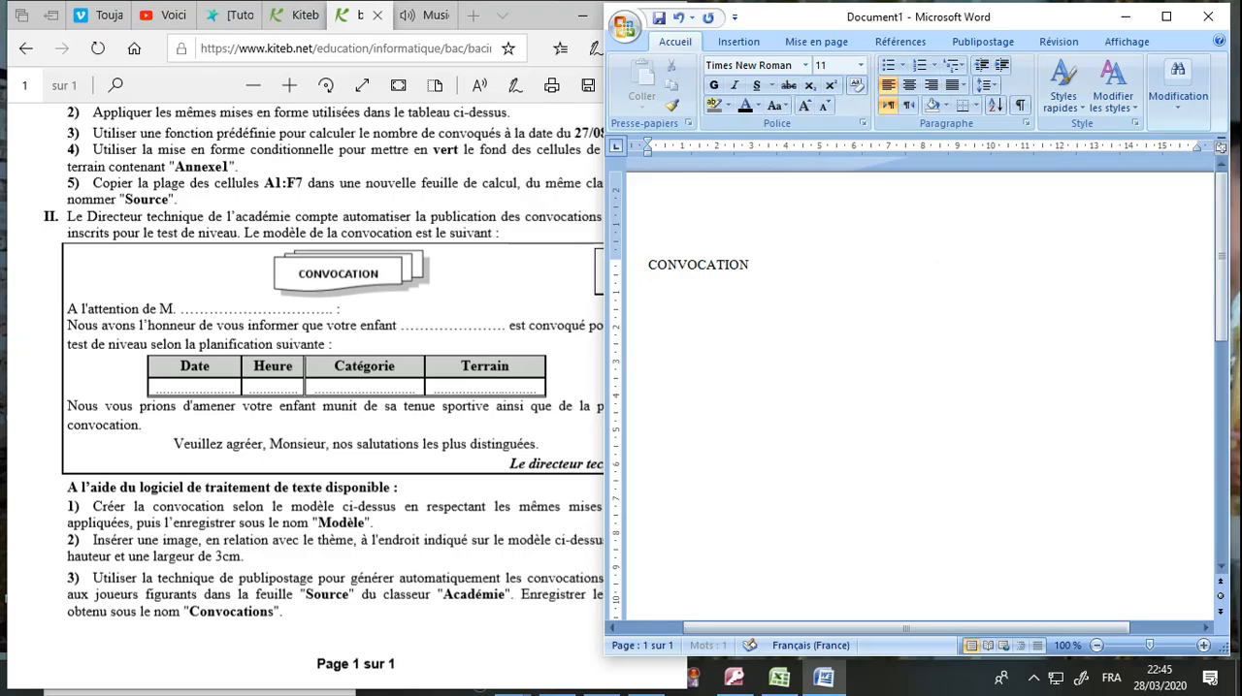